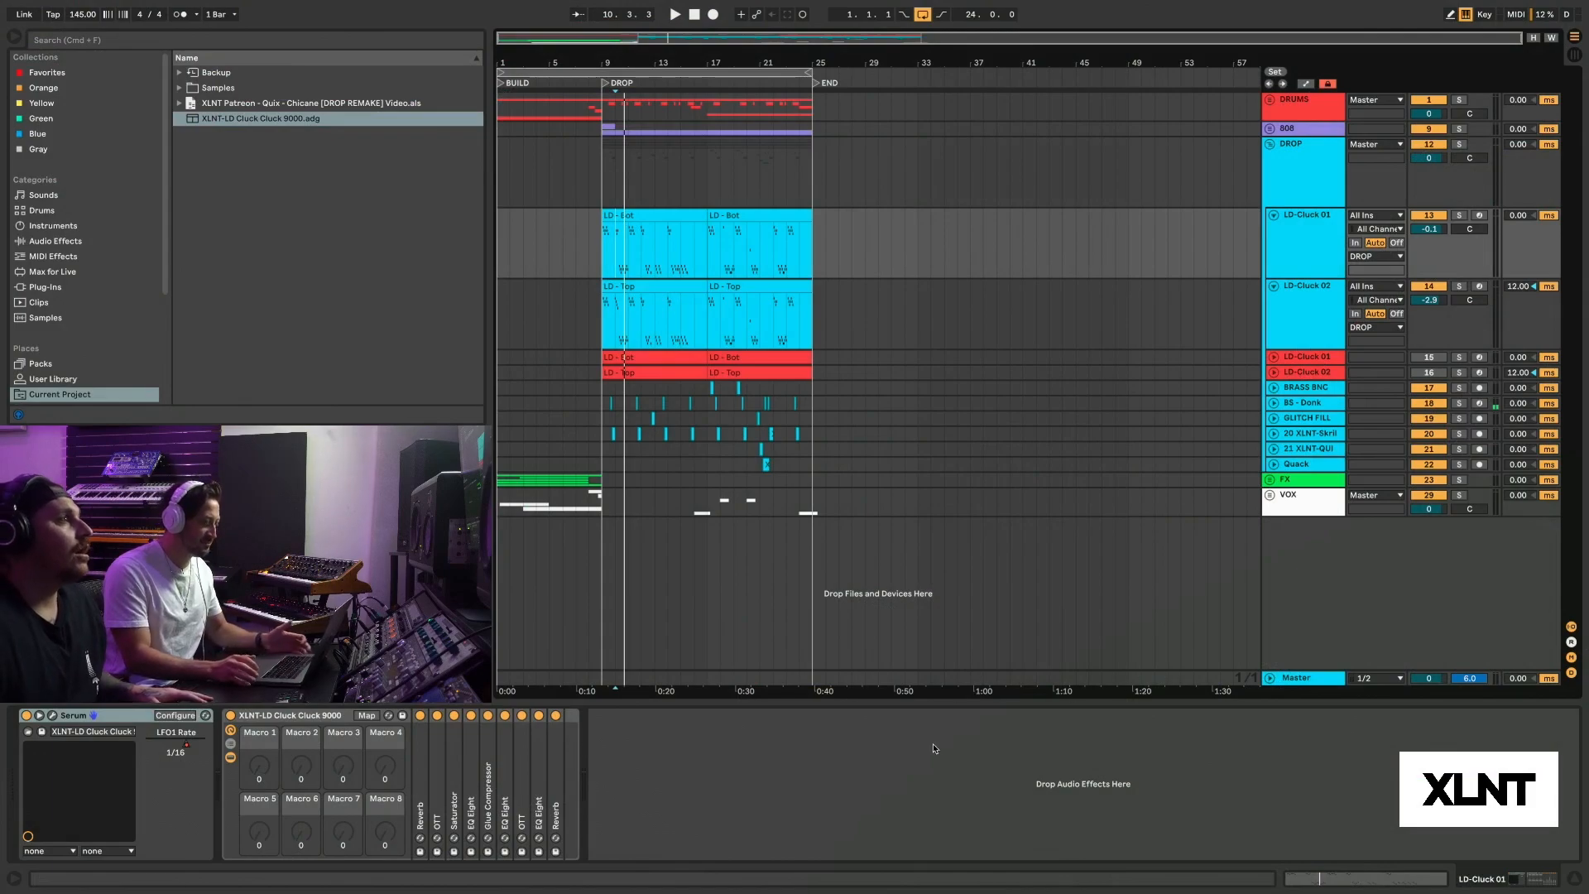
- Solo and audition the blue LD-Cluck 01 and LD-Cluck 02 tracks one after the other from the start of the drop
scroll(681, 265, up, 3)
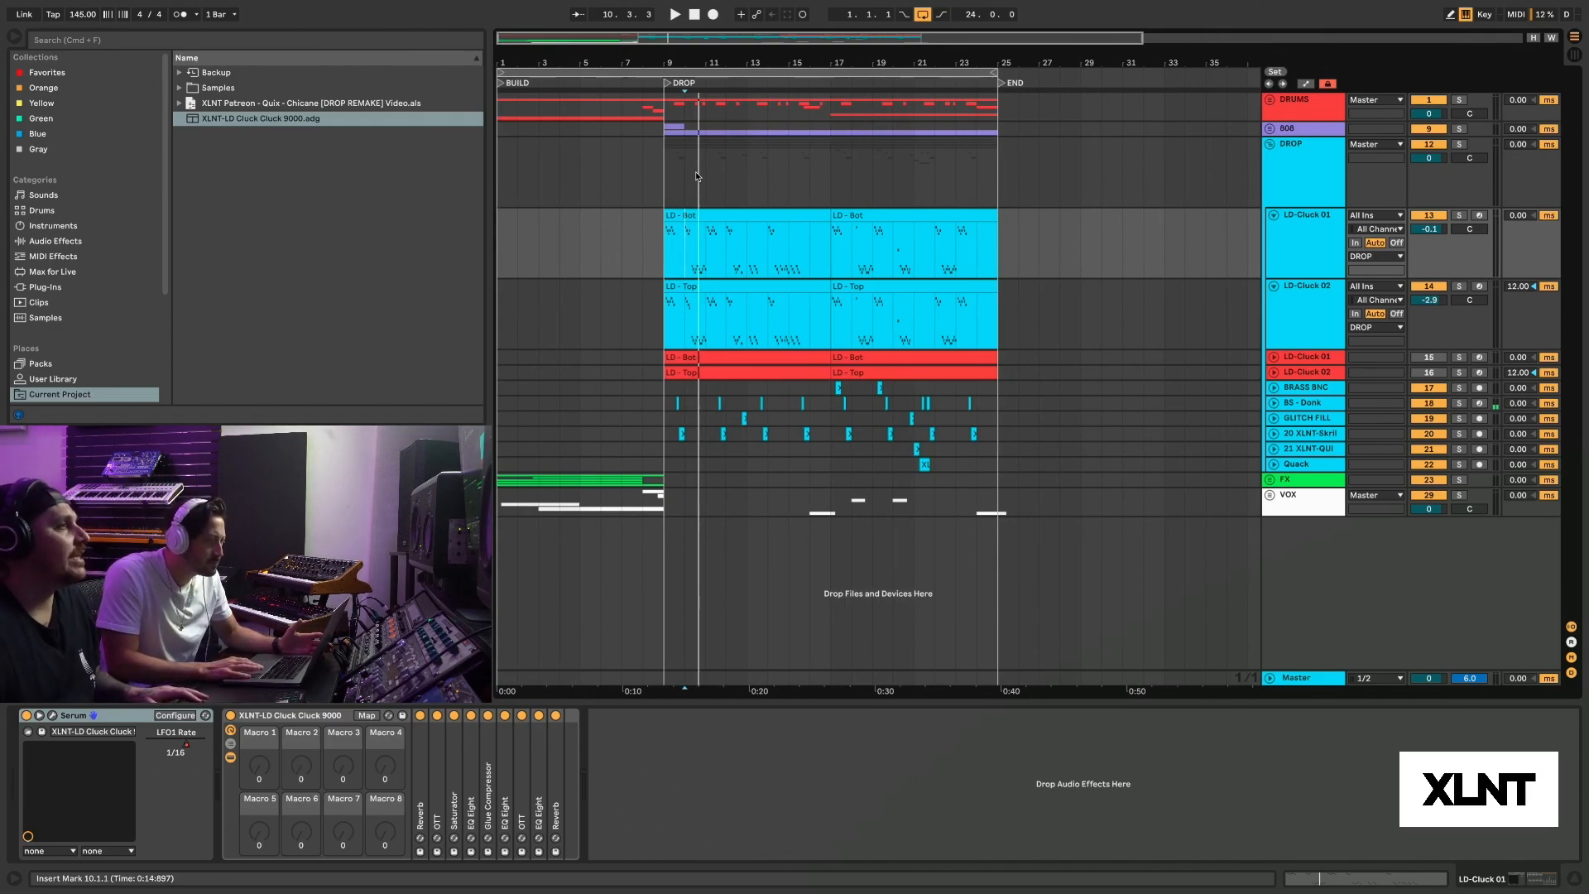
click(687, 215)
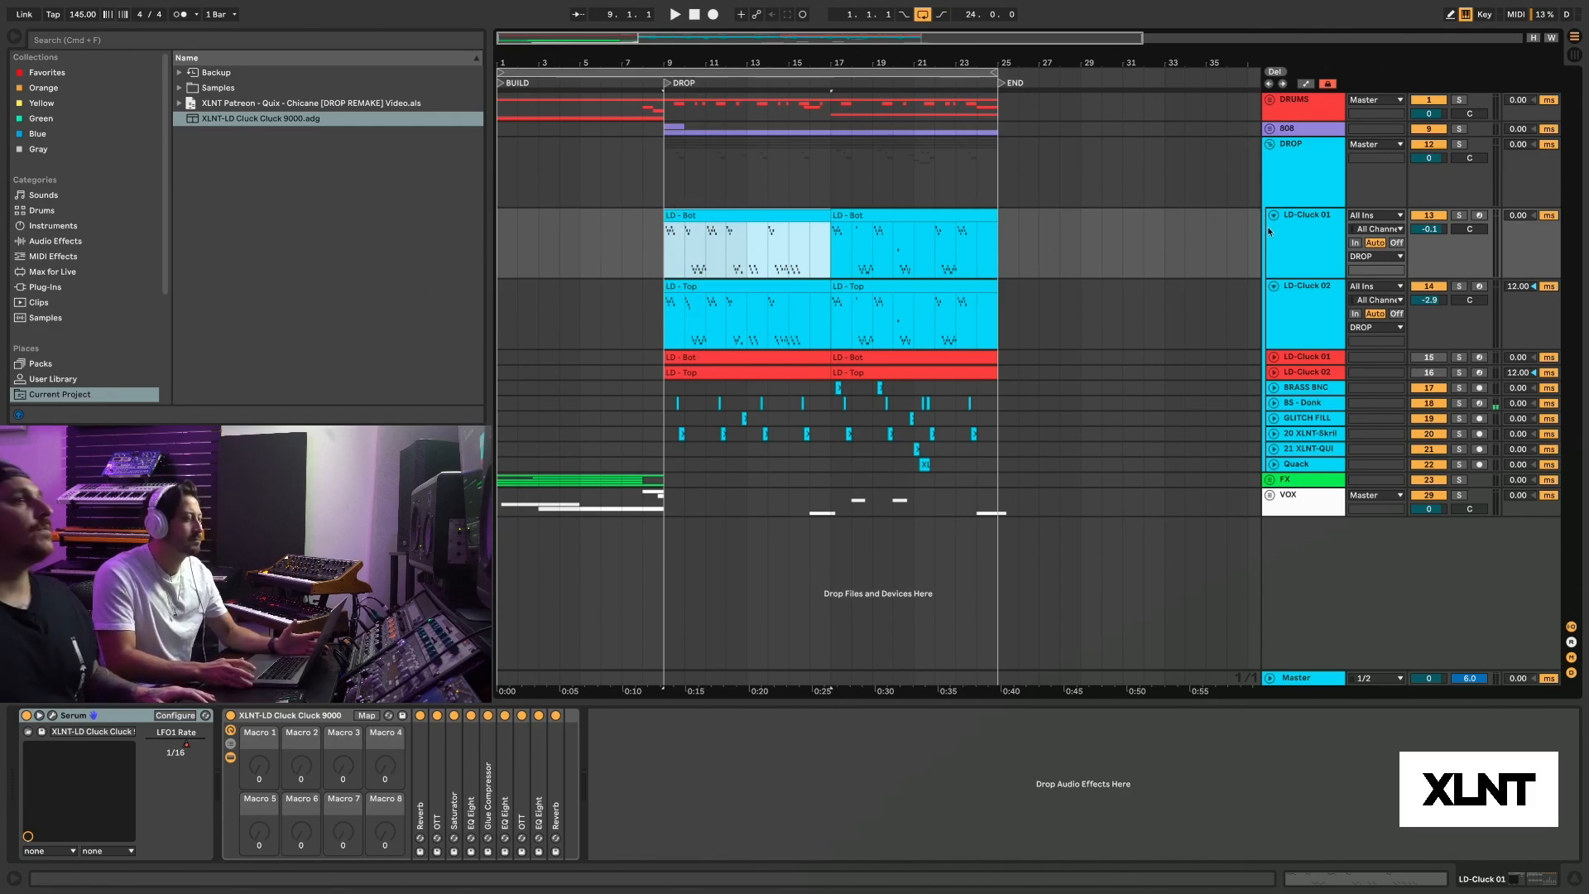
click(1457, 217)
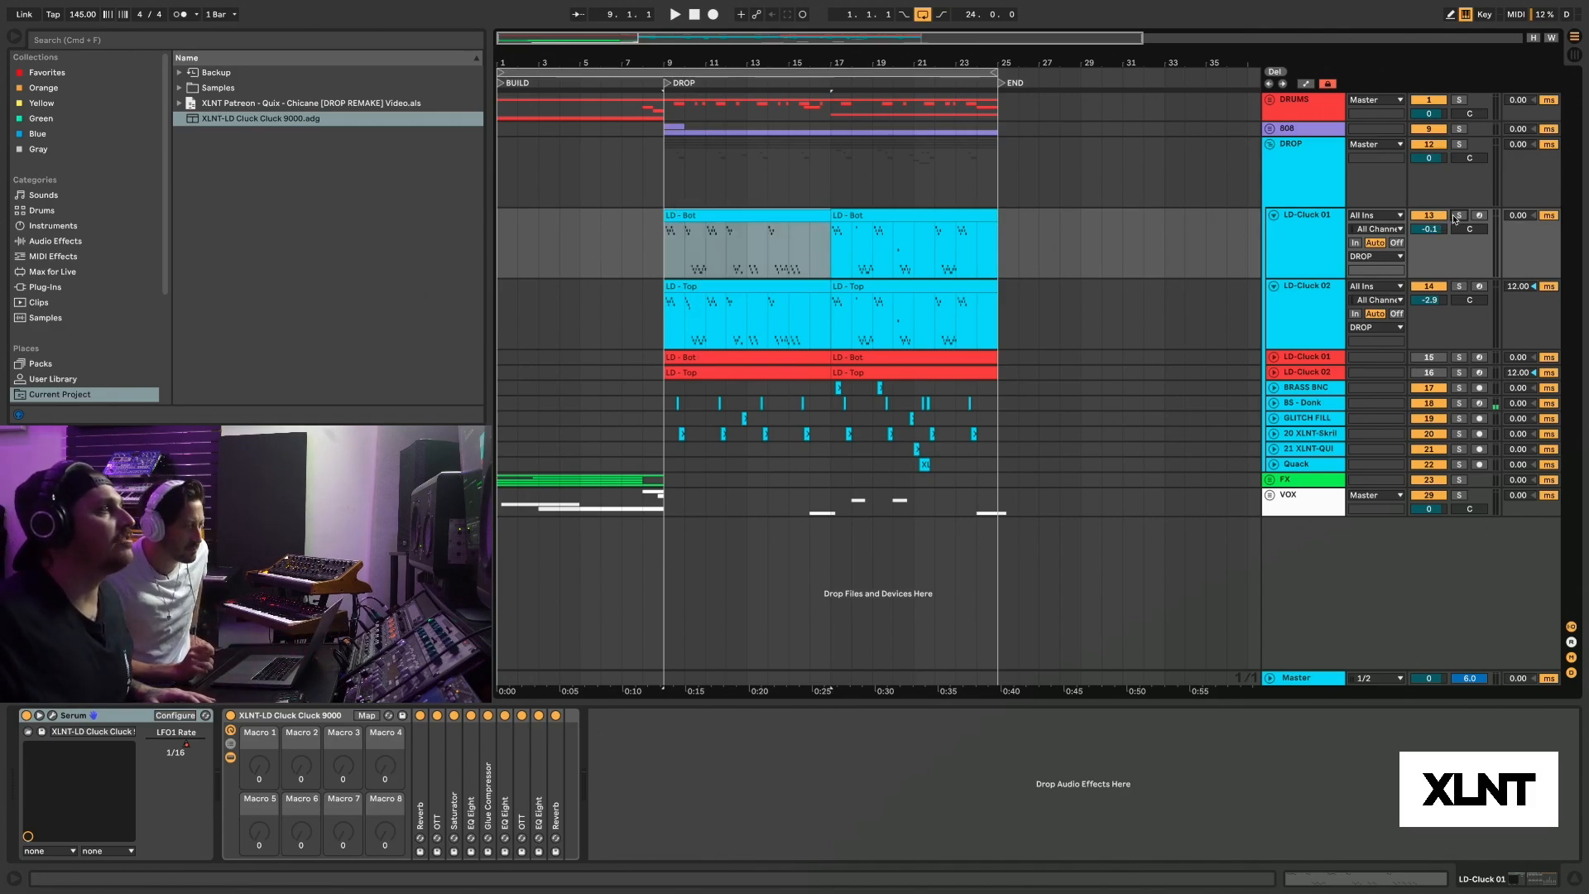
key(space)
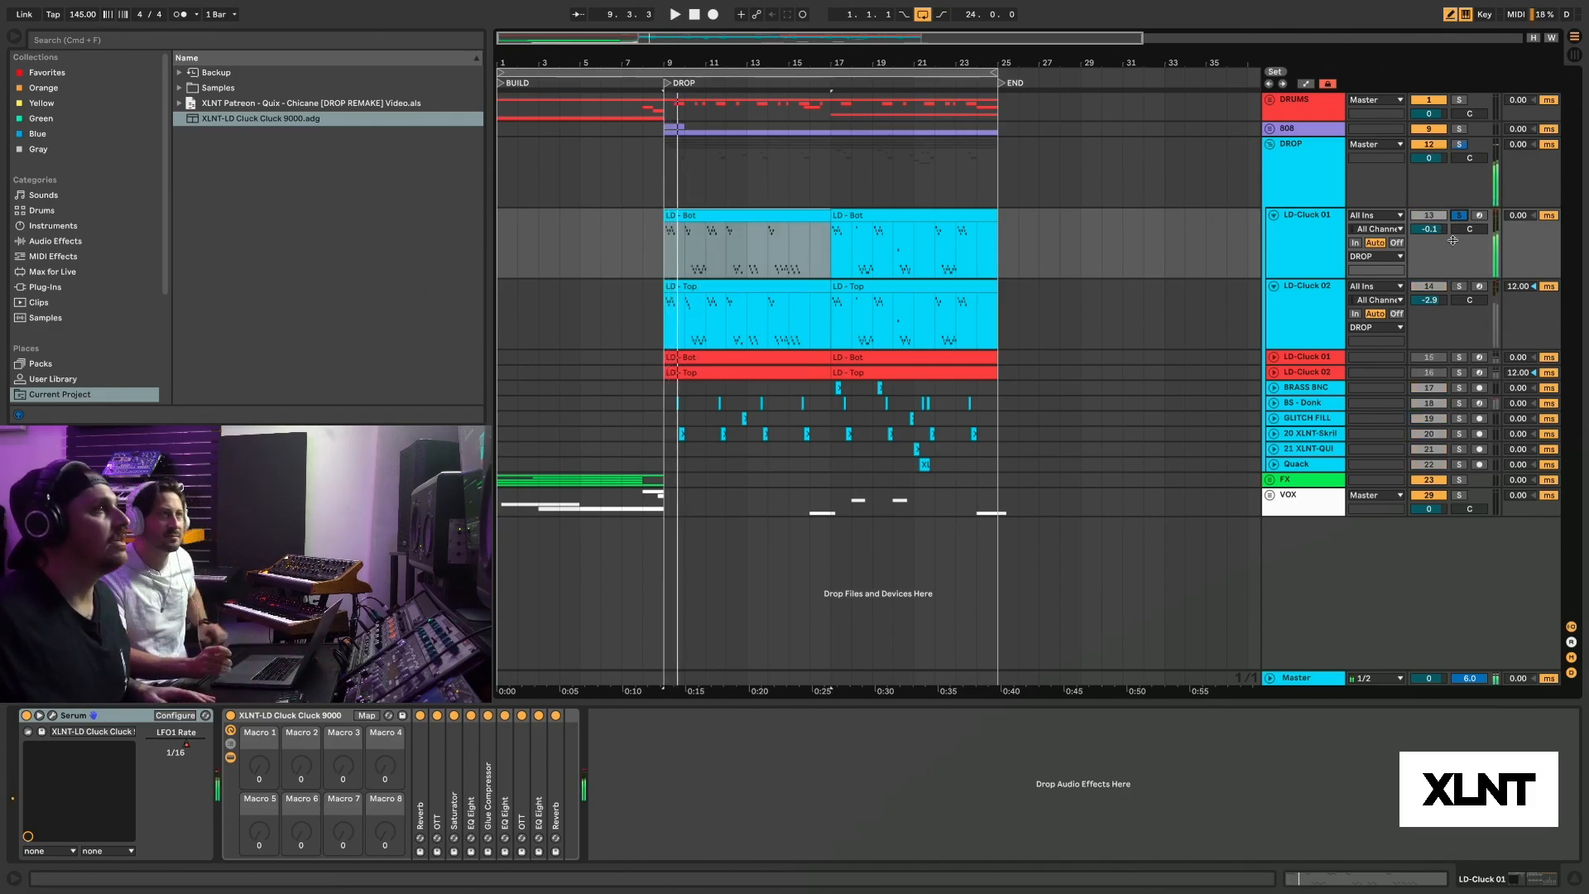
click(1460, 286)
key(space)
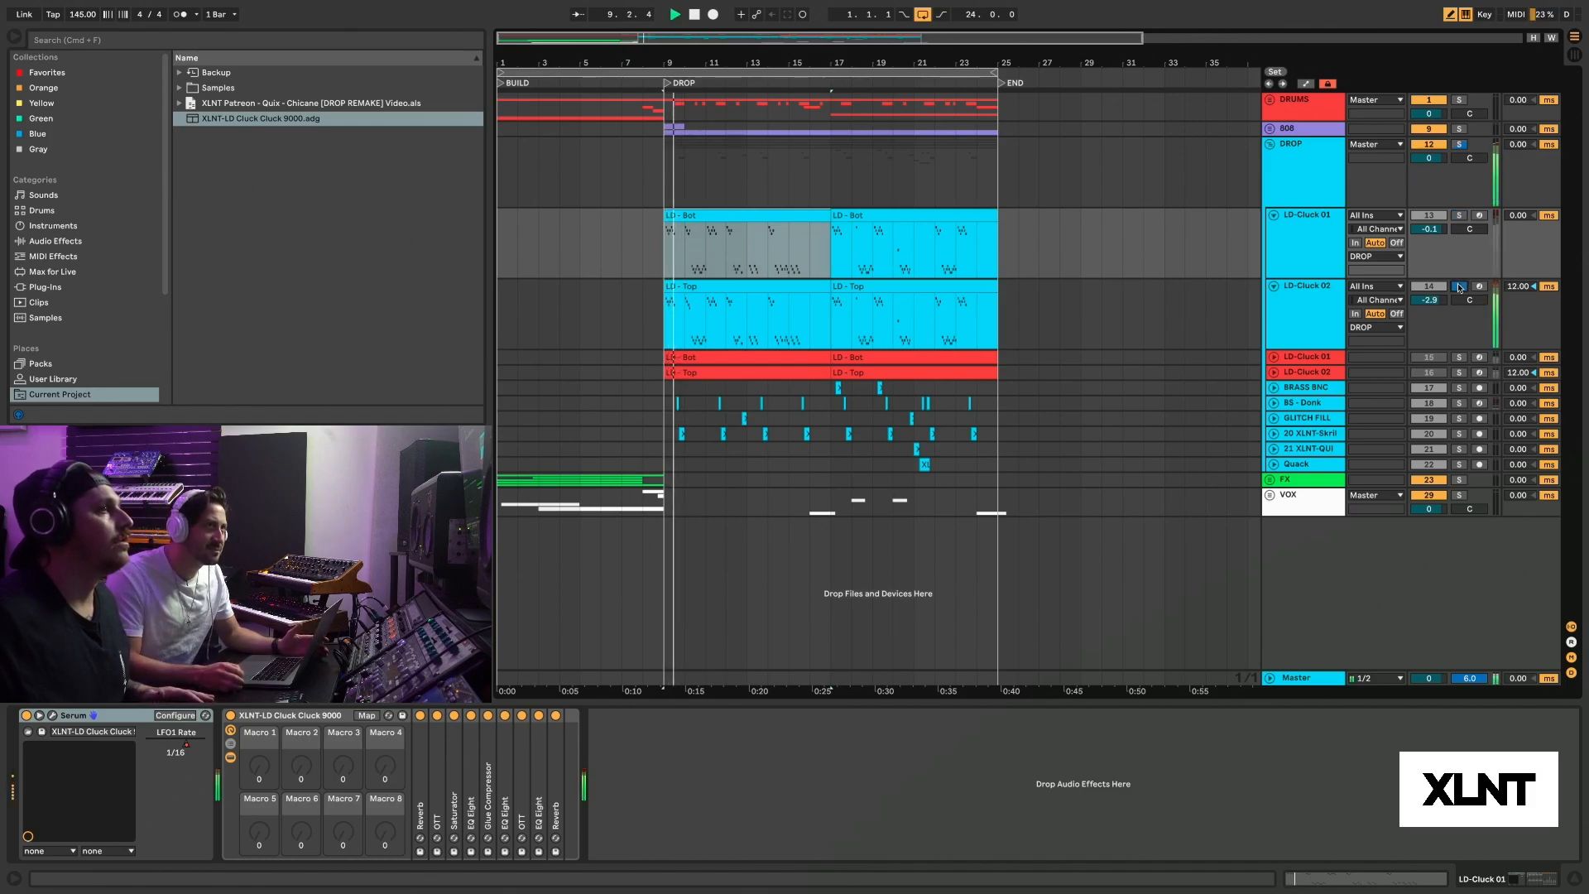
key(space)
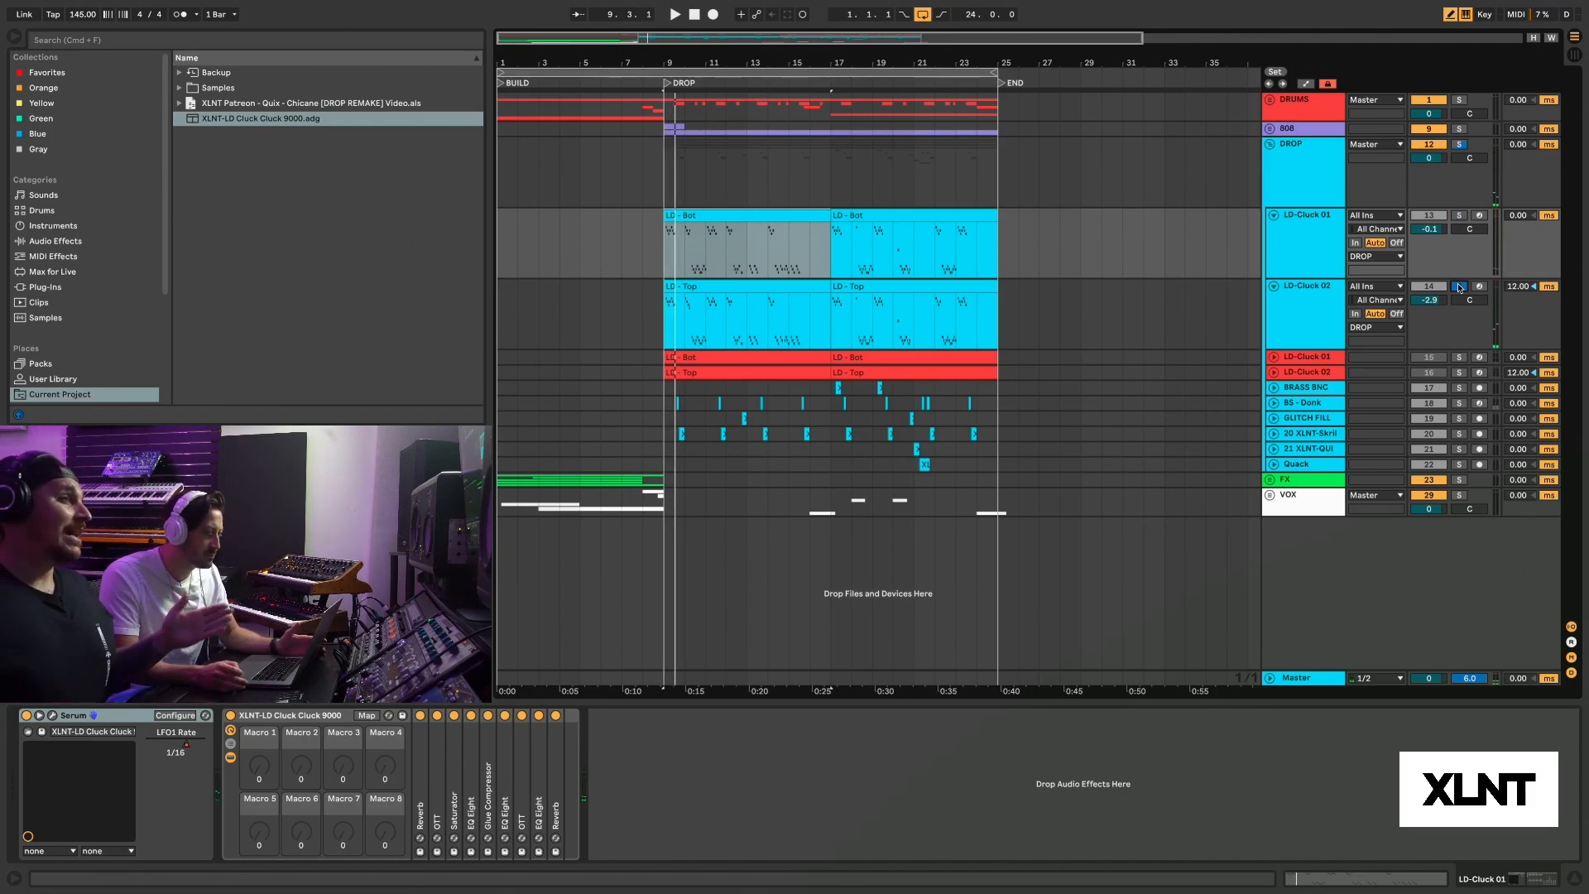
- Unfold the red LD-Cluck 01 track and clear the solo from the LD-Cluck tracks
click(1454, 220)
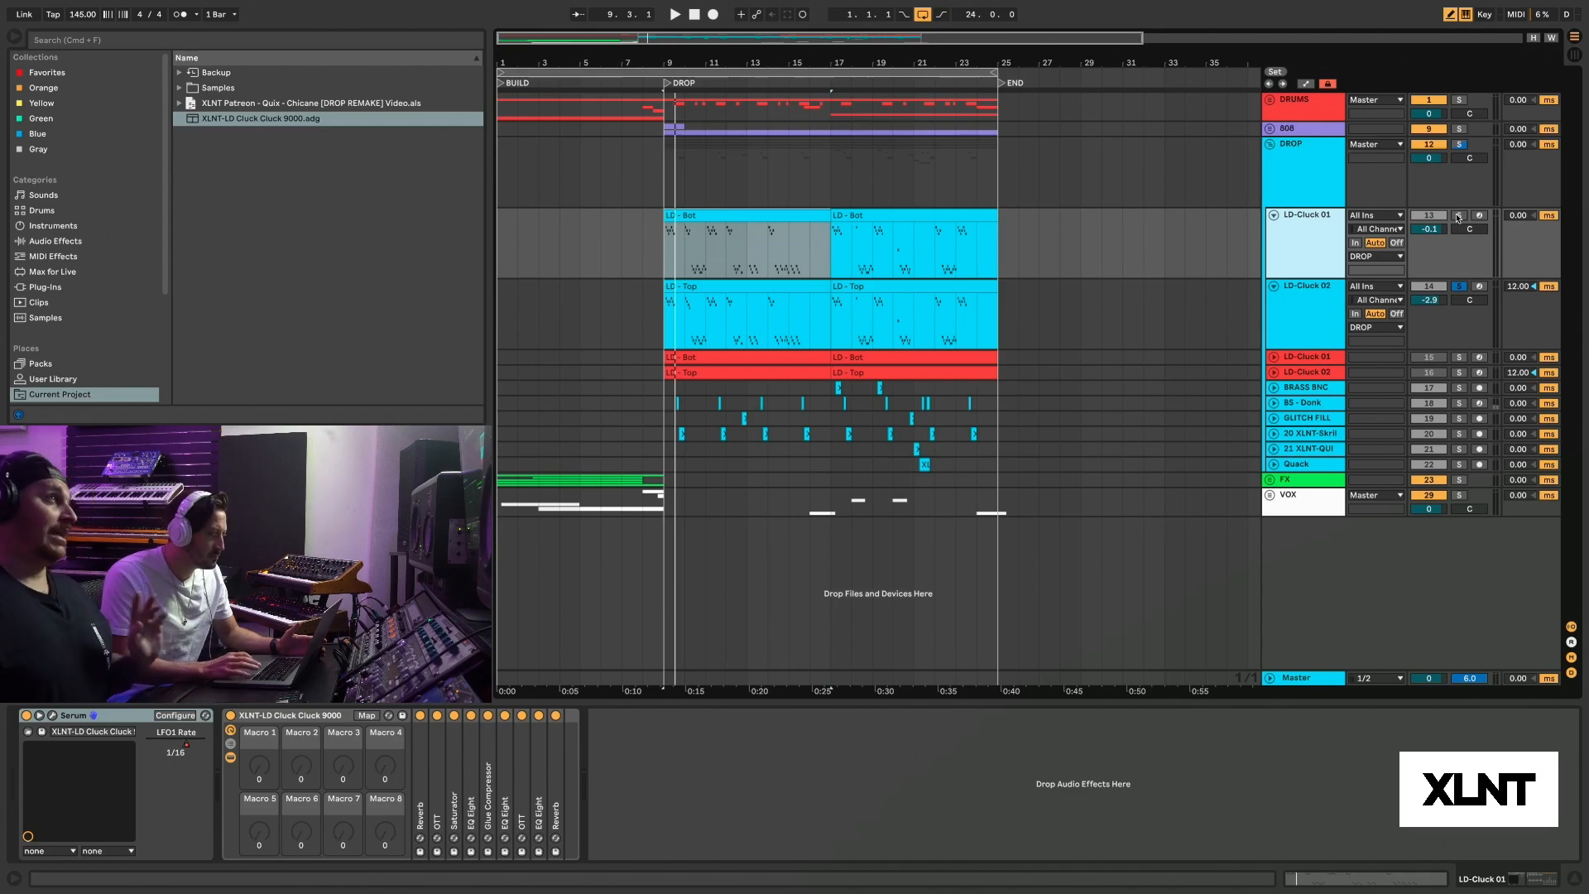
click(1458, 216)
click(1276, 361)
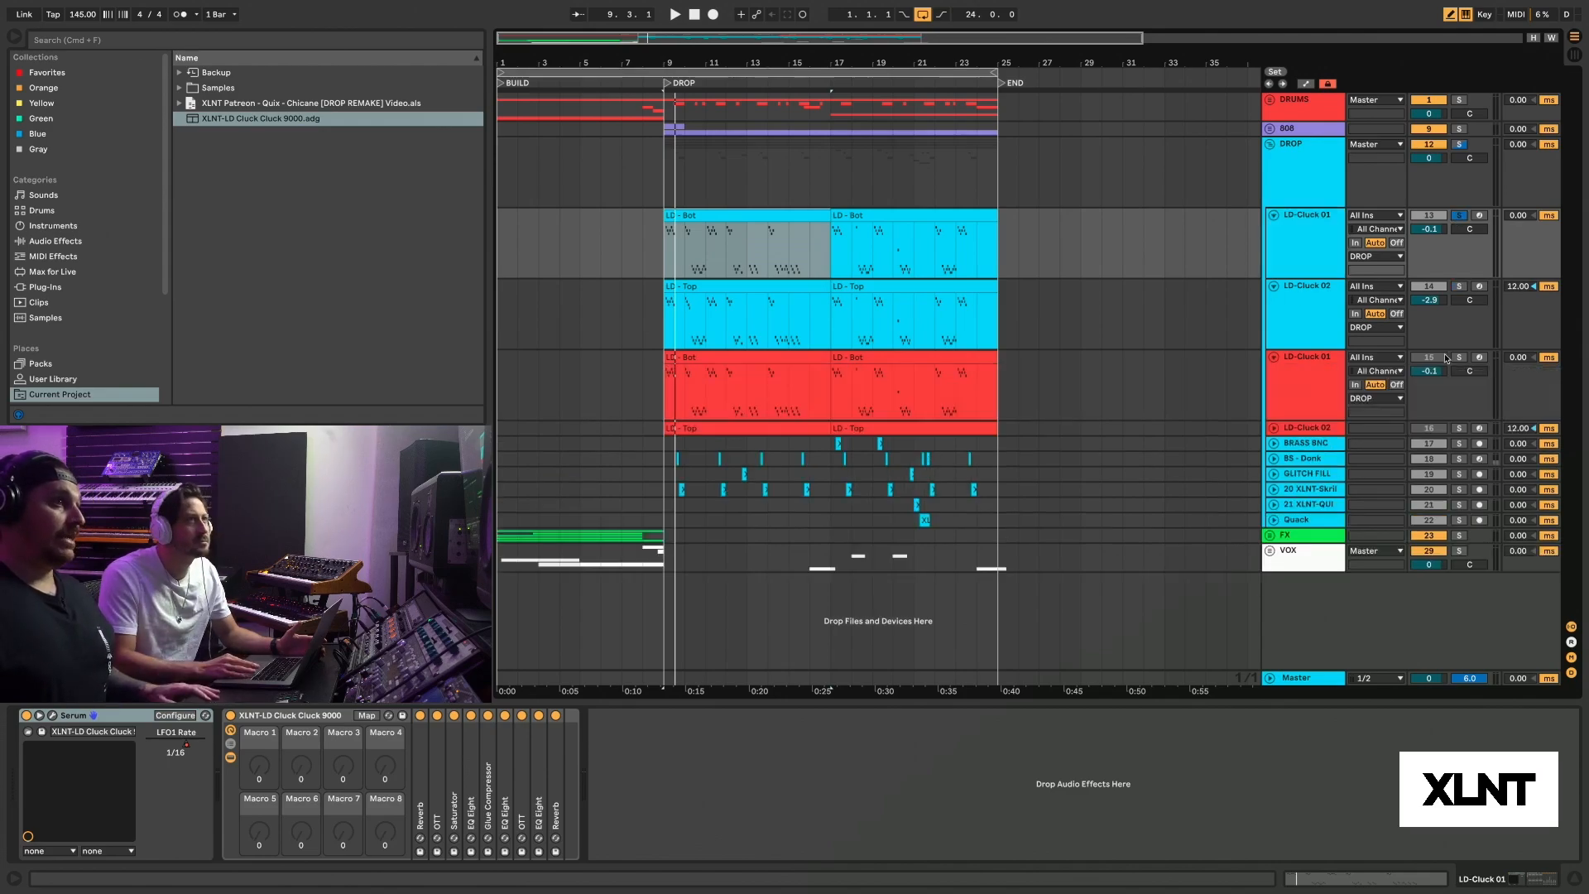
click(1459, 357)
double_click(1456, 218)
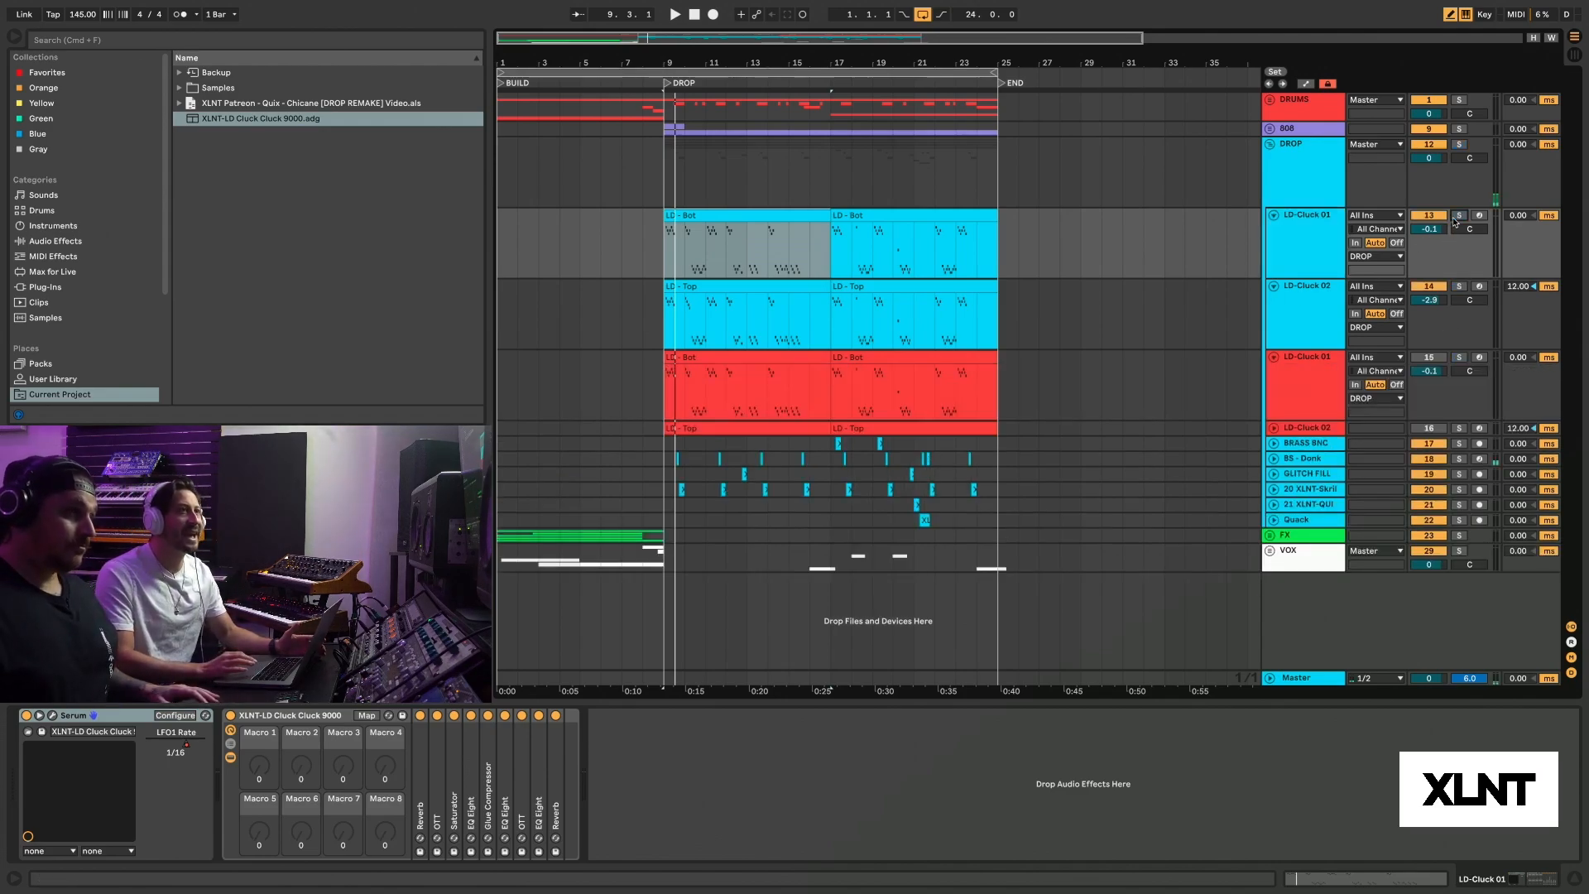
- Deactivate the blue LD-Cluck 01 and LD-Cluck 02 tracks and solo the red LD-Cluck 01 track
click(1434, 217)
click(1433, 286)
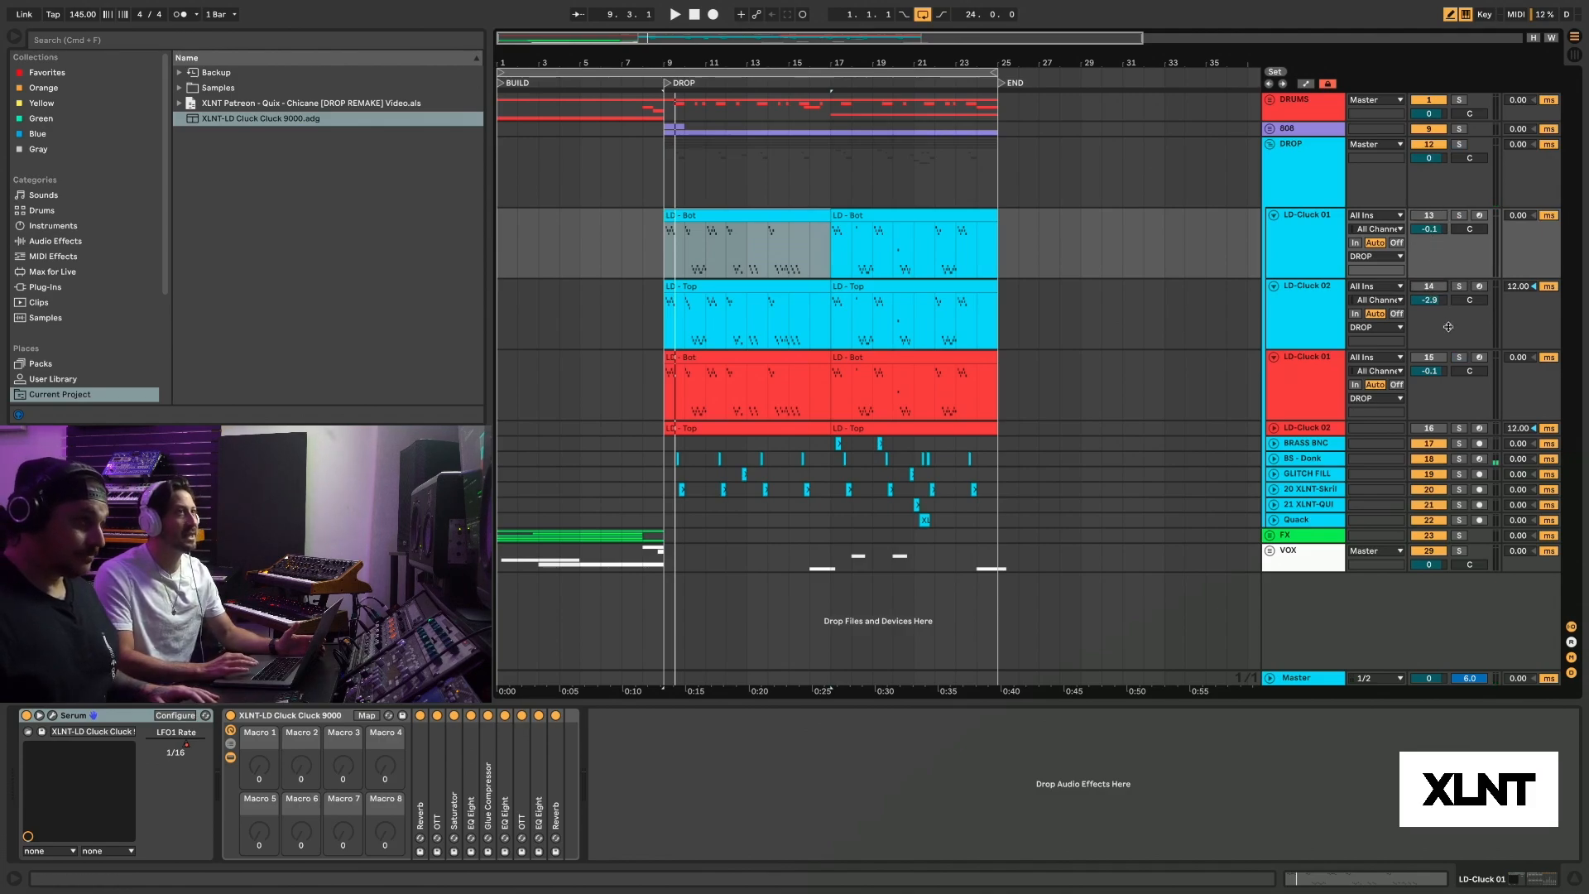
click(1459, 357)
- Open the Serum synth of the red LD-Cluck 01 track and enlarge its window to about 115.7%
click(754, 371)
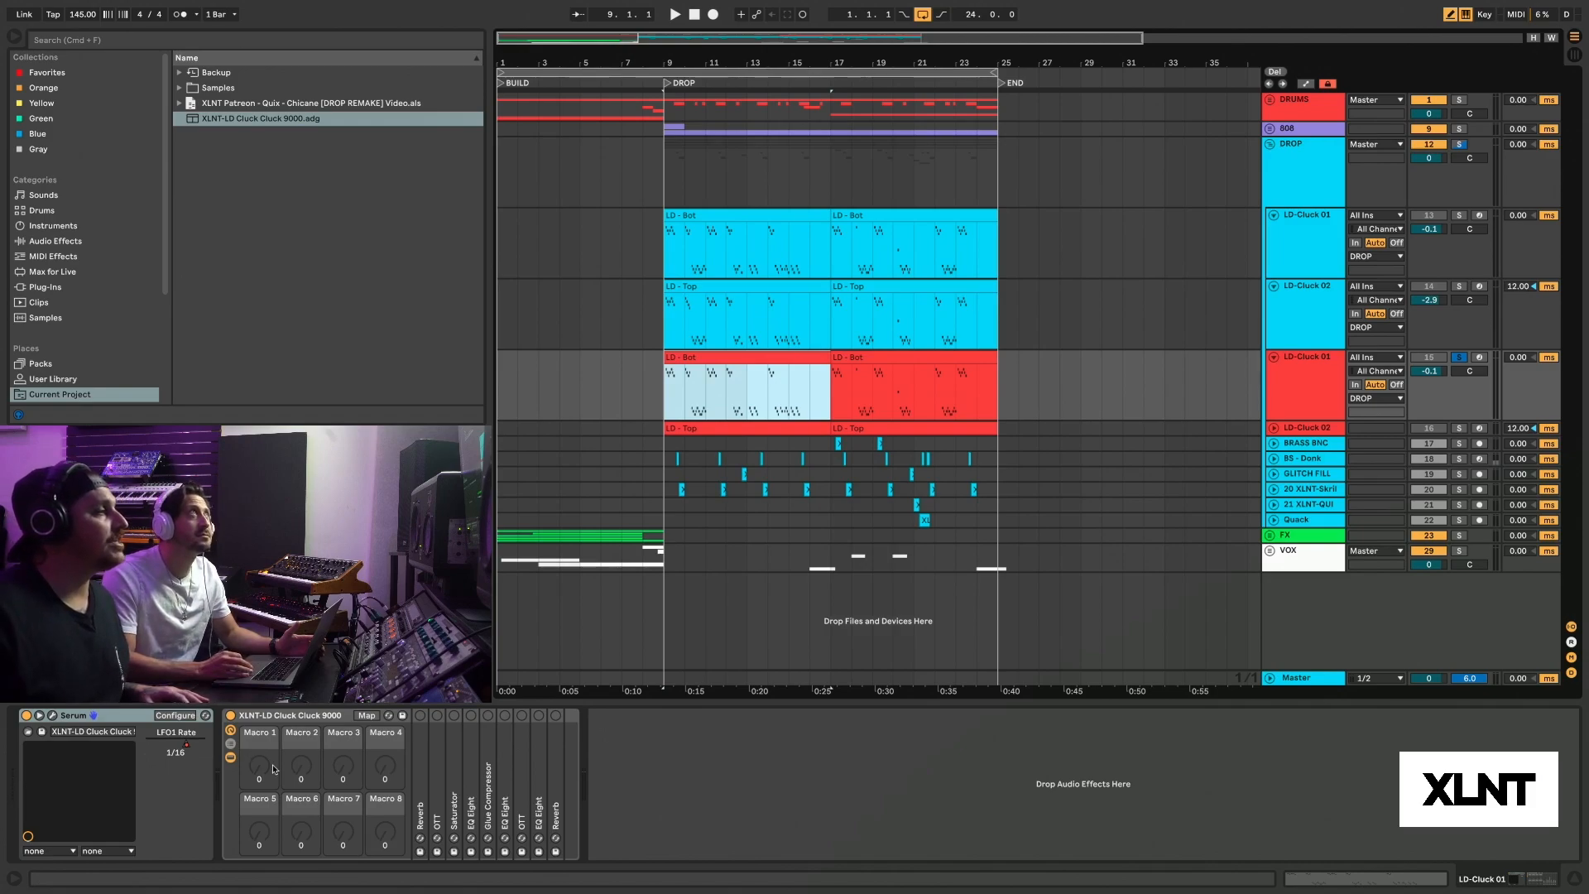
click(52, 716)
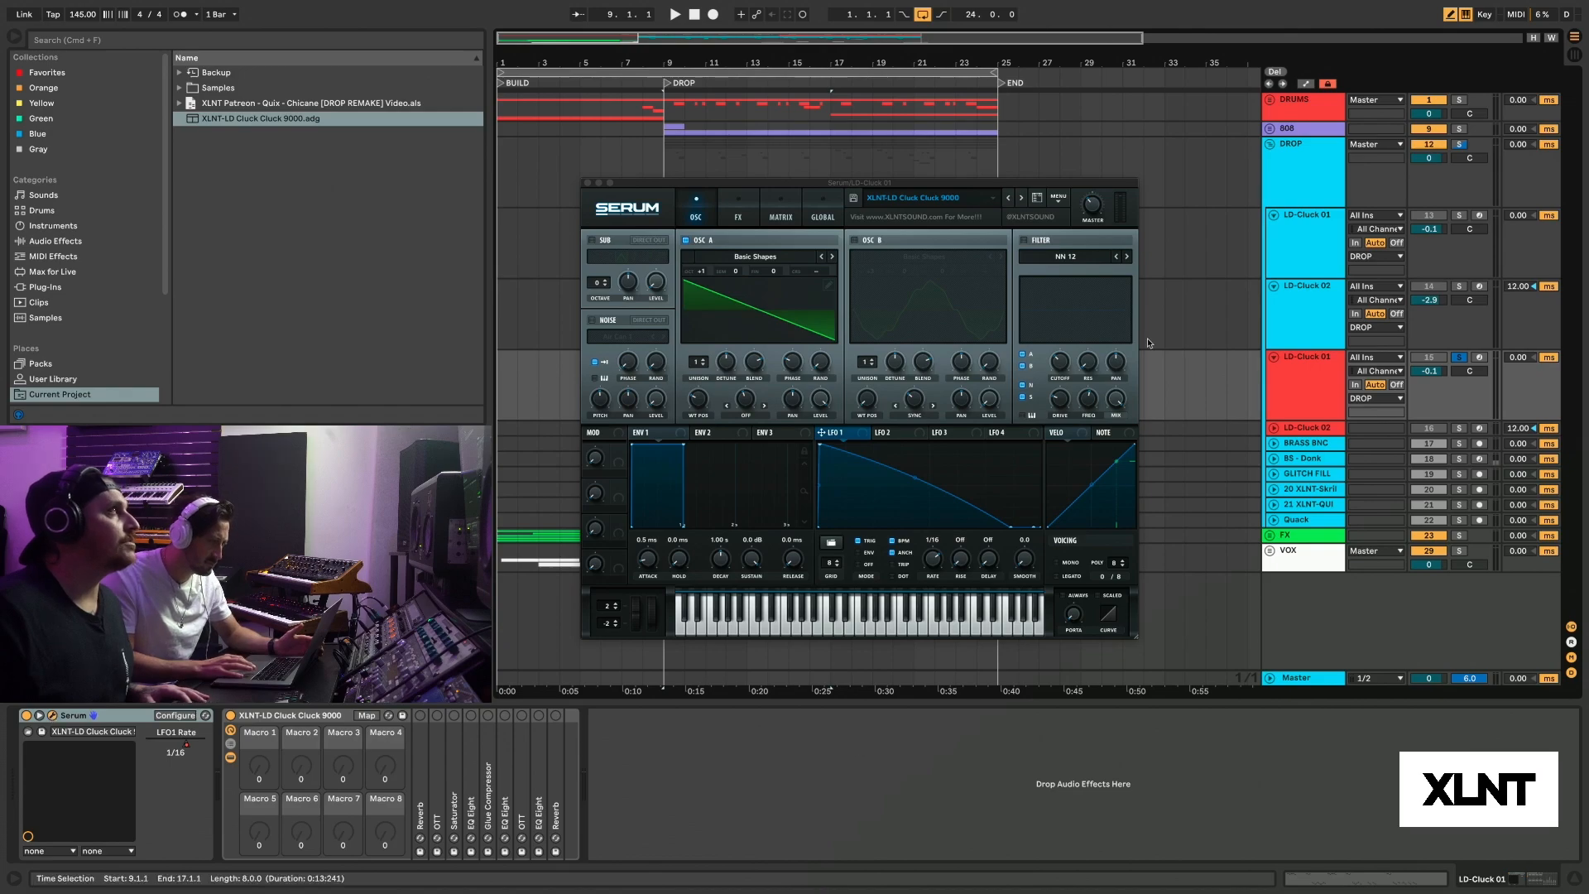
drag(1134, 642, 1224, 706)
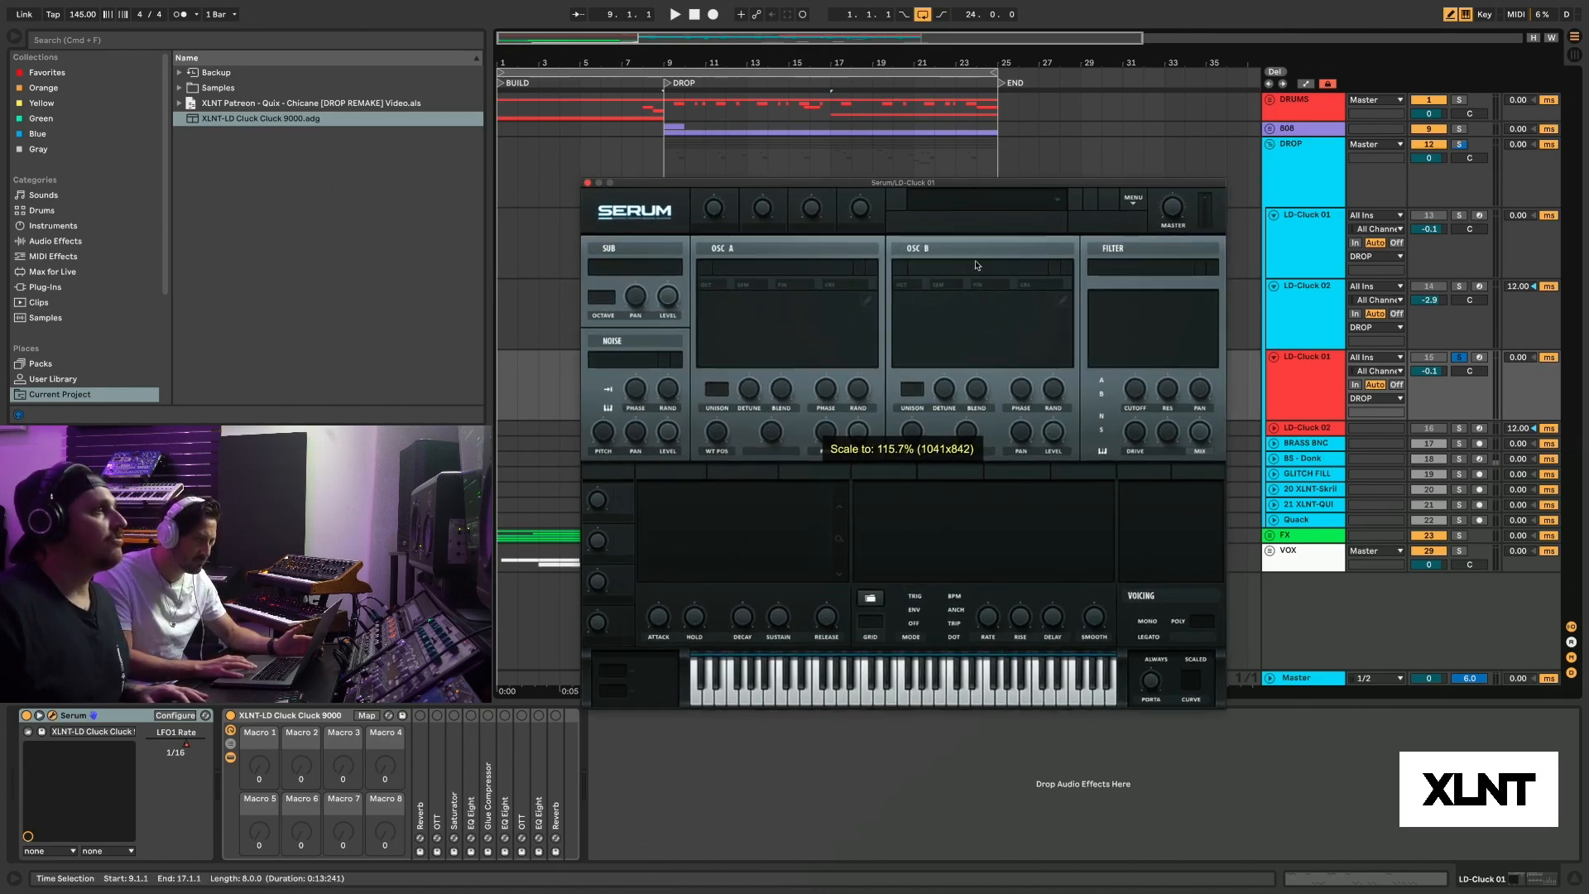
drag(917, 182, 937, 157)
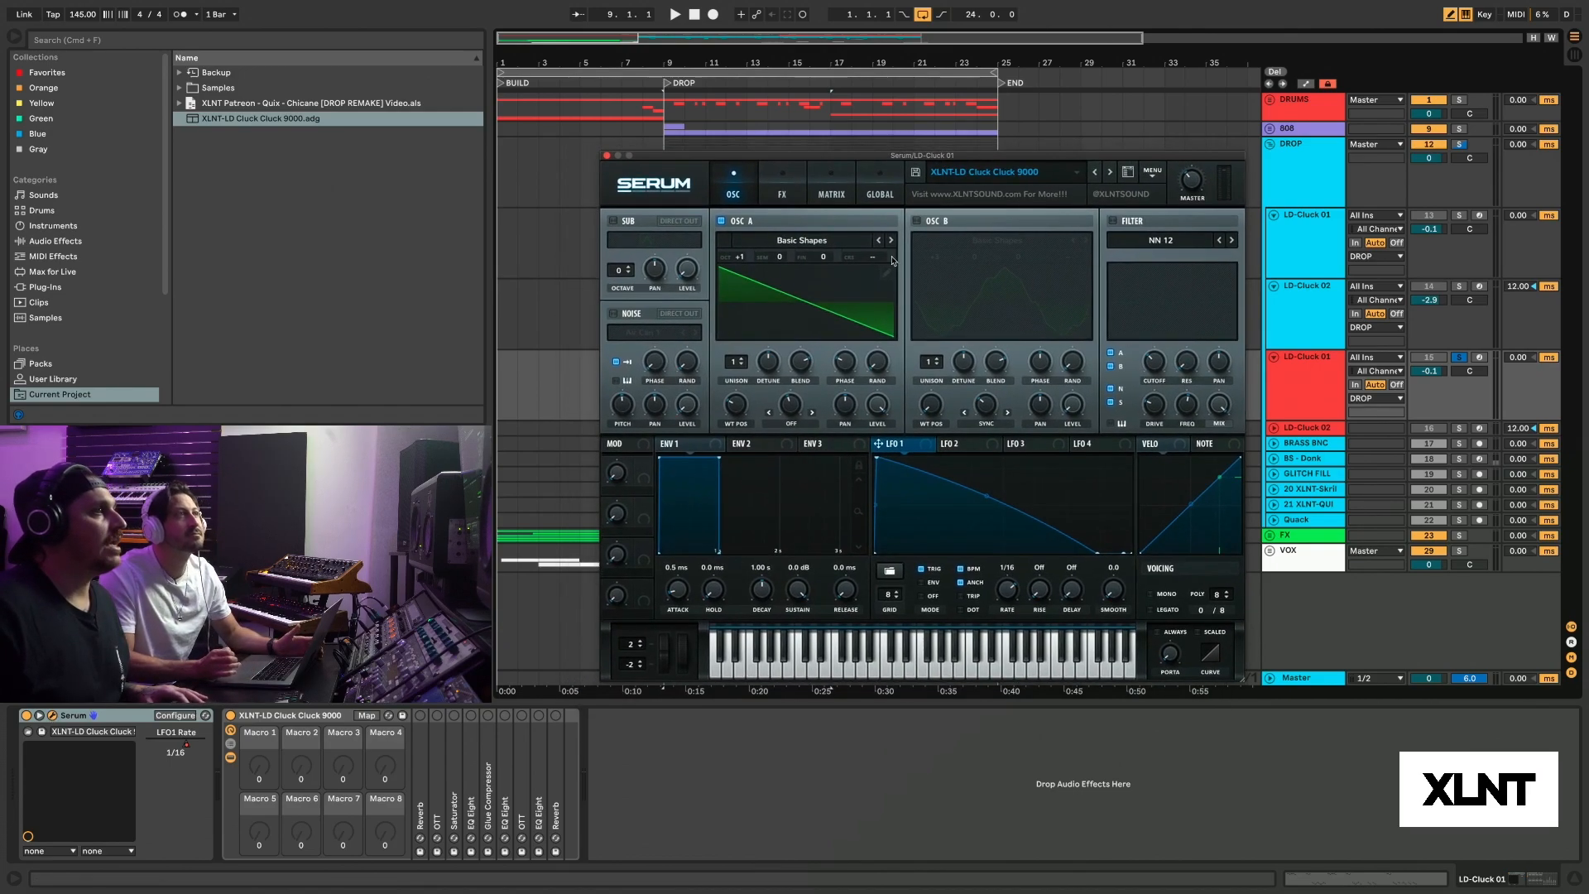
- Shift Oscillator A's Basic Shapes wavetable position from saw to the sine wave and enable Oscillator B
key(space)
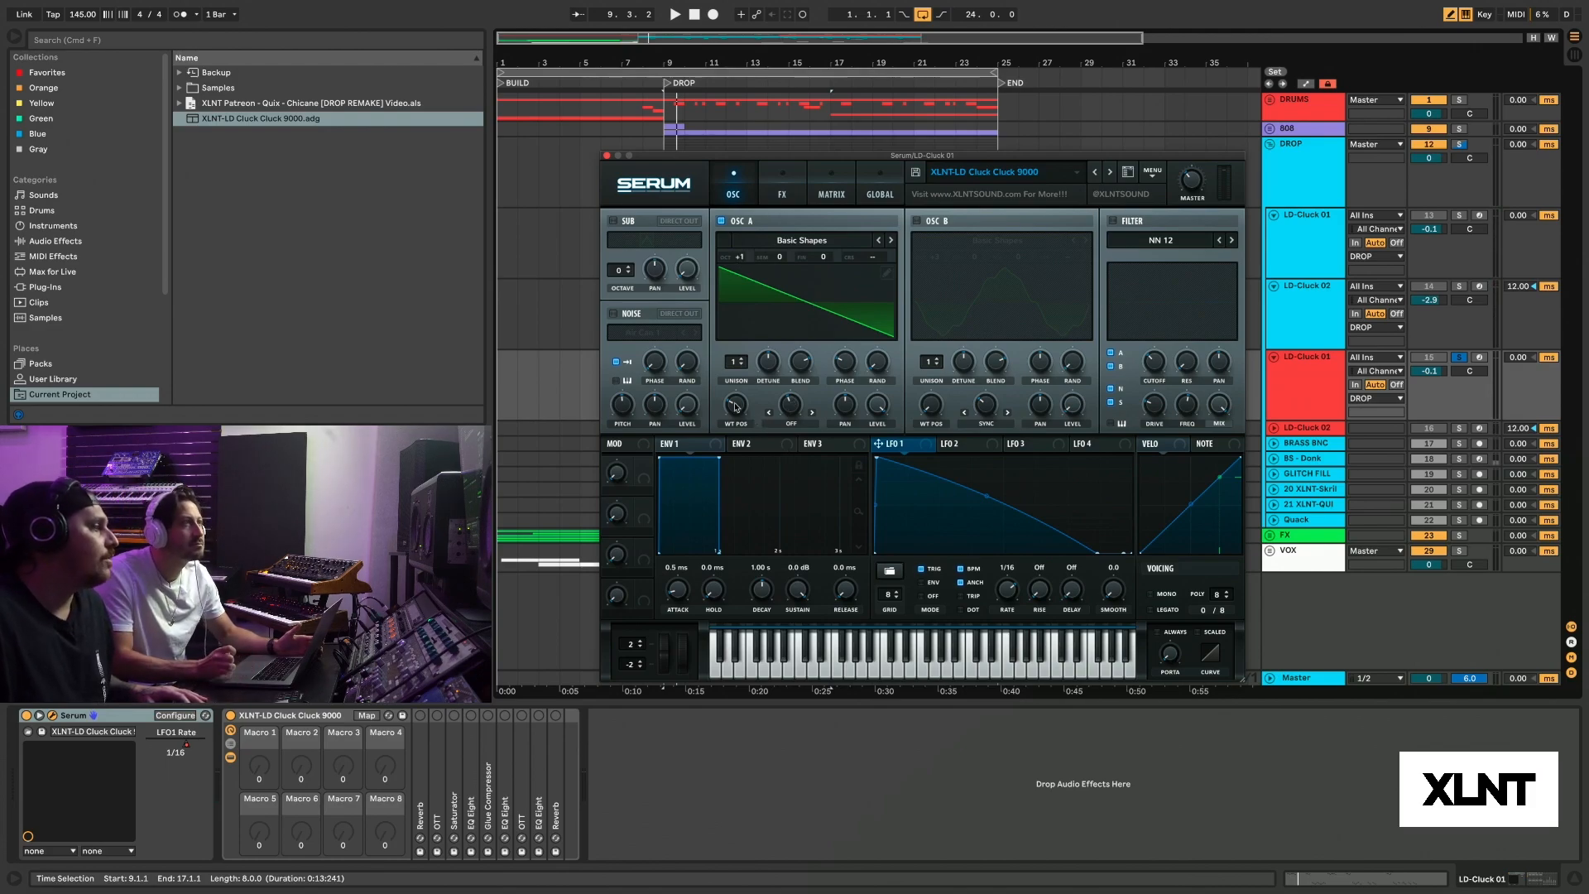
drag(734, 404, 747, 452)
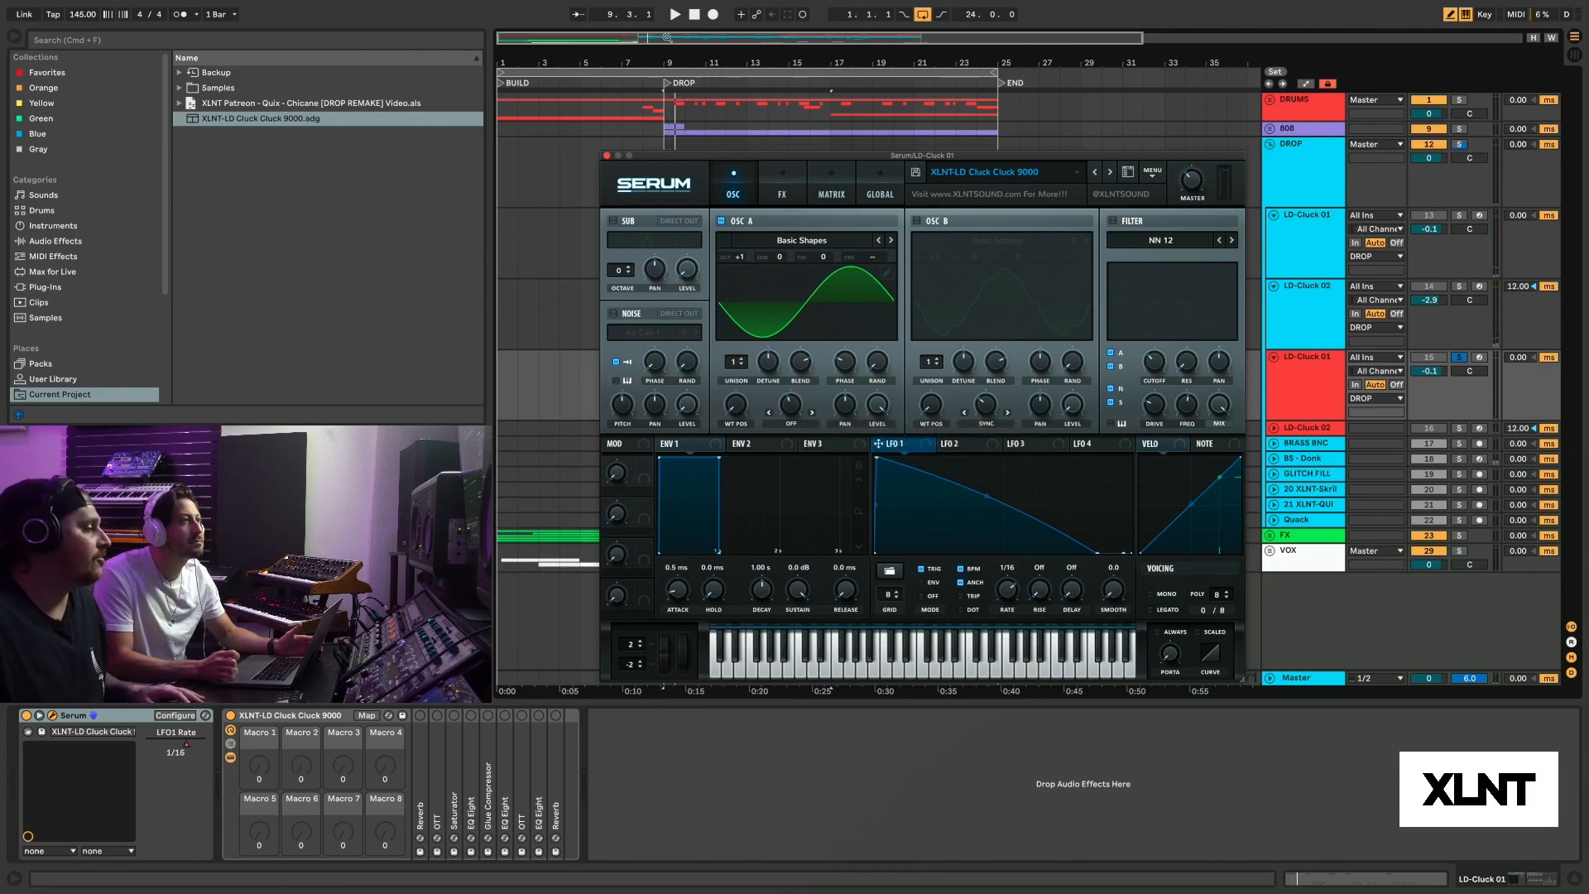
click(916, 221)
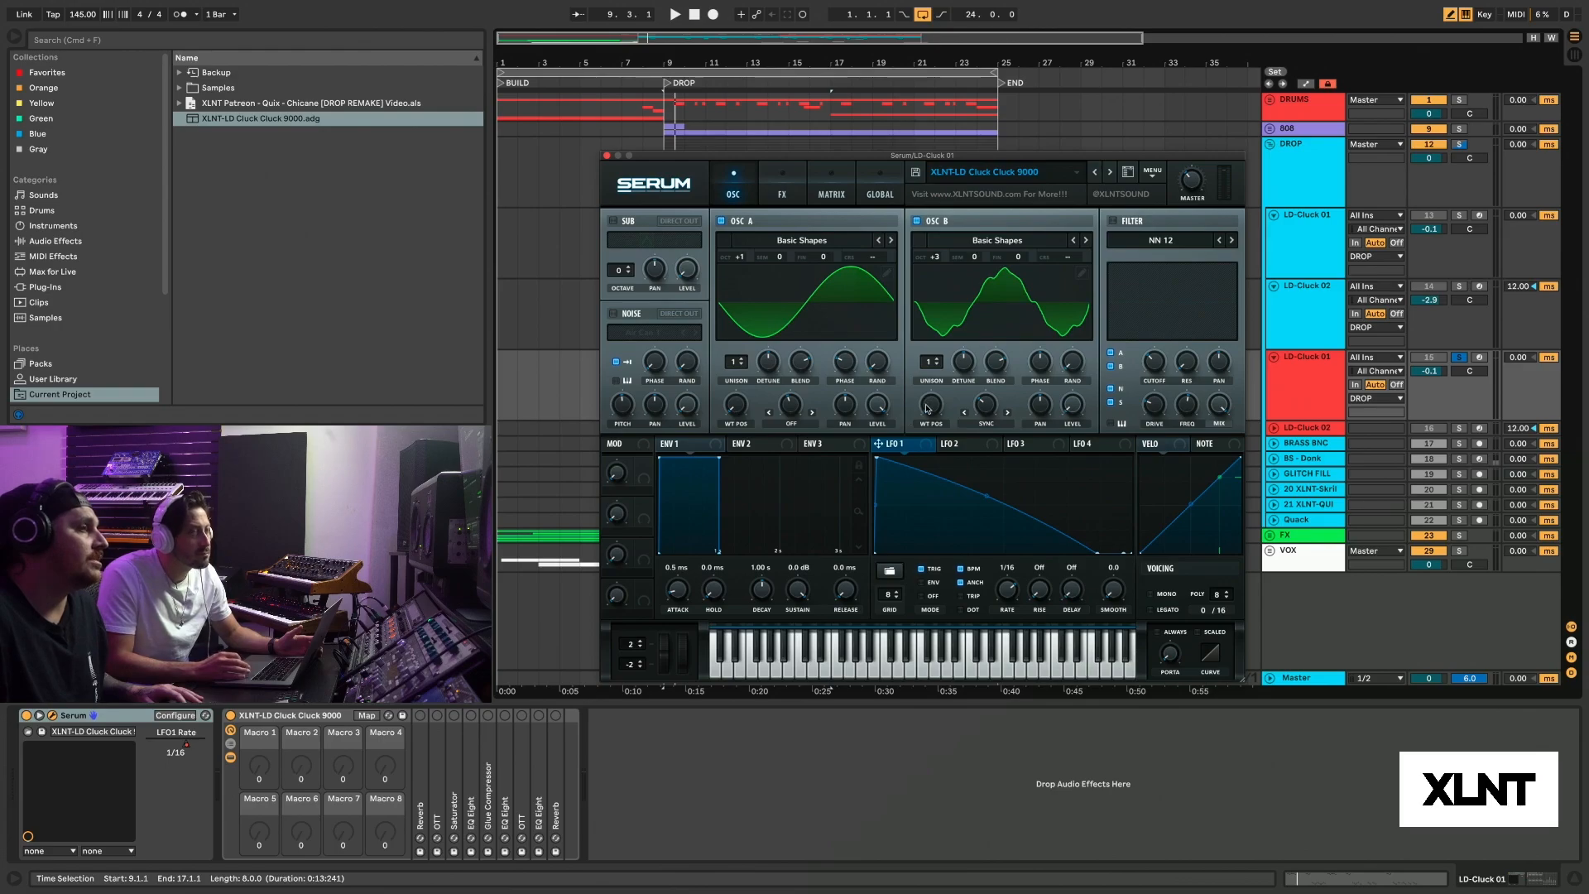
click(985, 427)
click(985, 424)
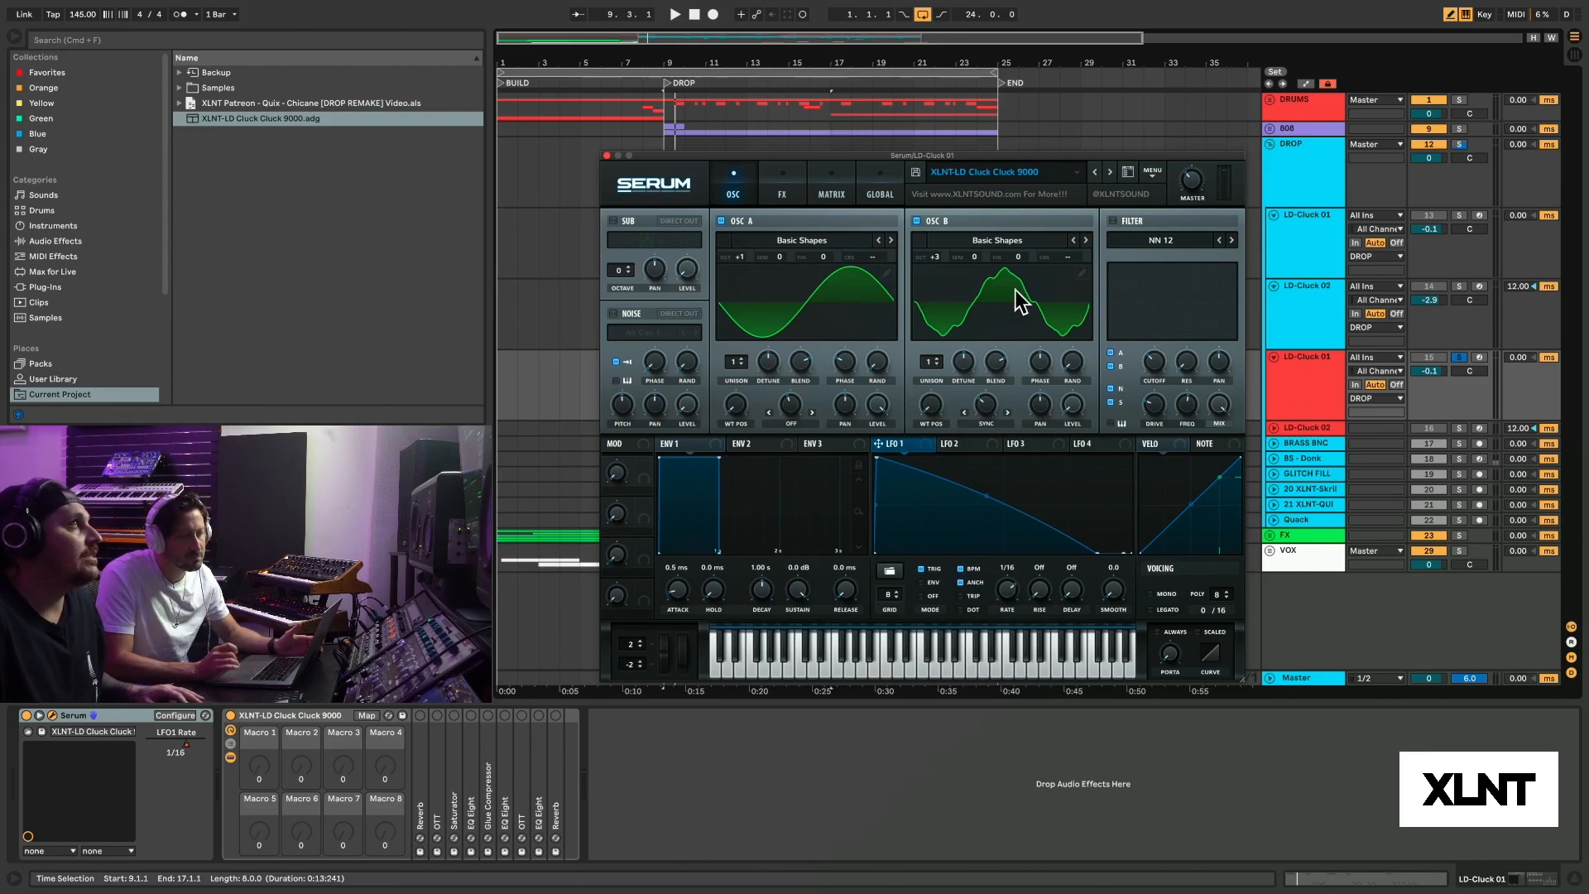
- Inspect the harmonic bins of Oscillator B's waveform in the wavetable editor and return to the oscillator view
click(1083, 273)
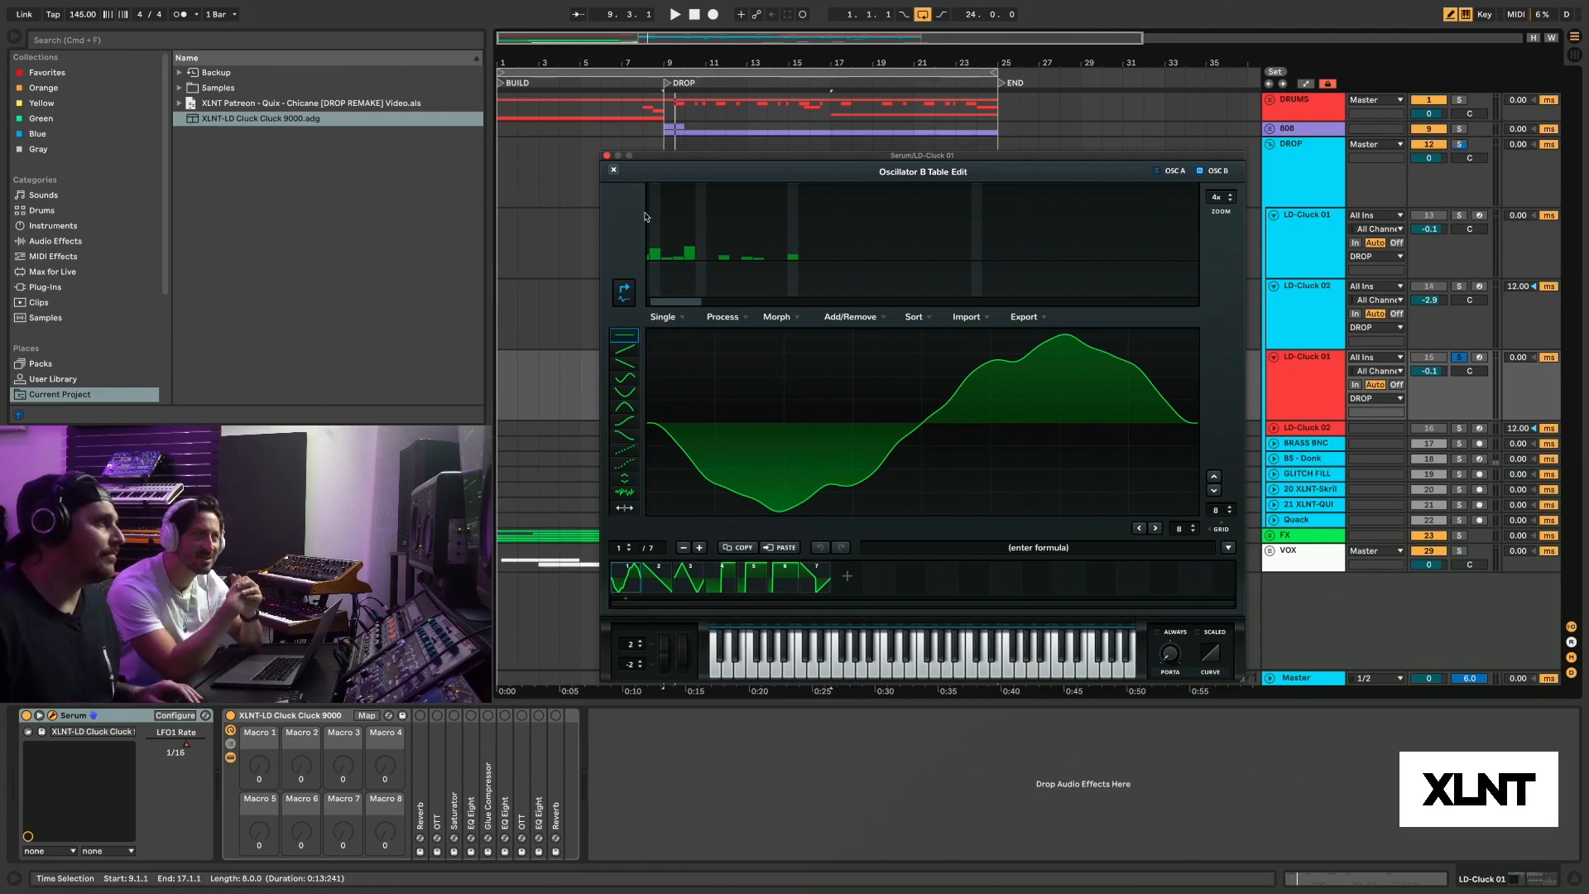
drag(693, 304, 625, 305)
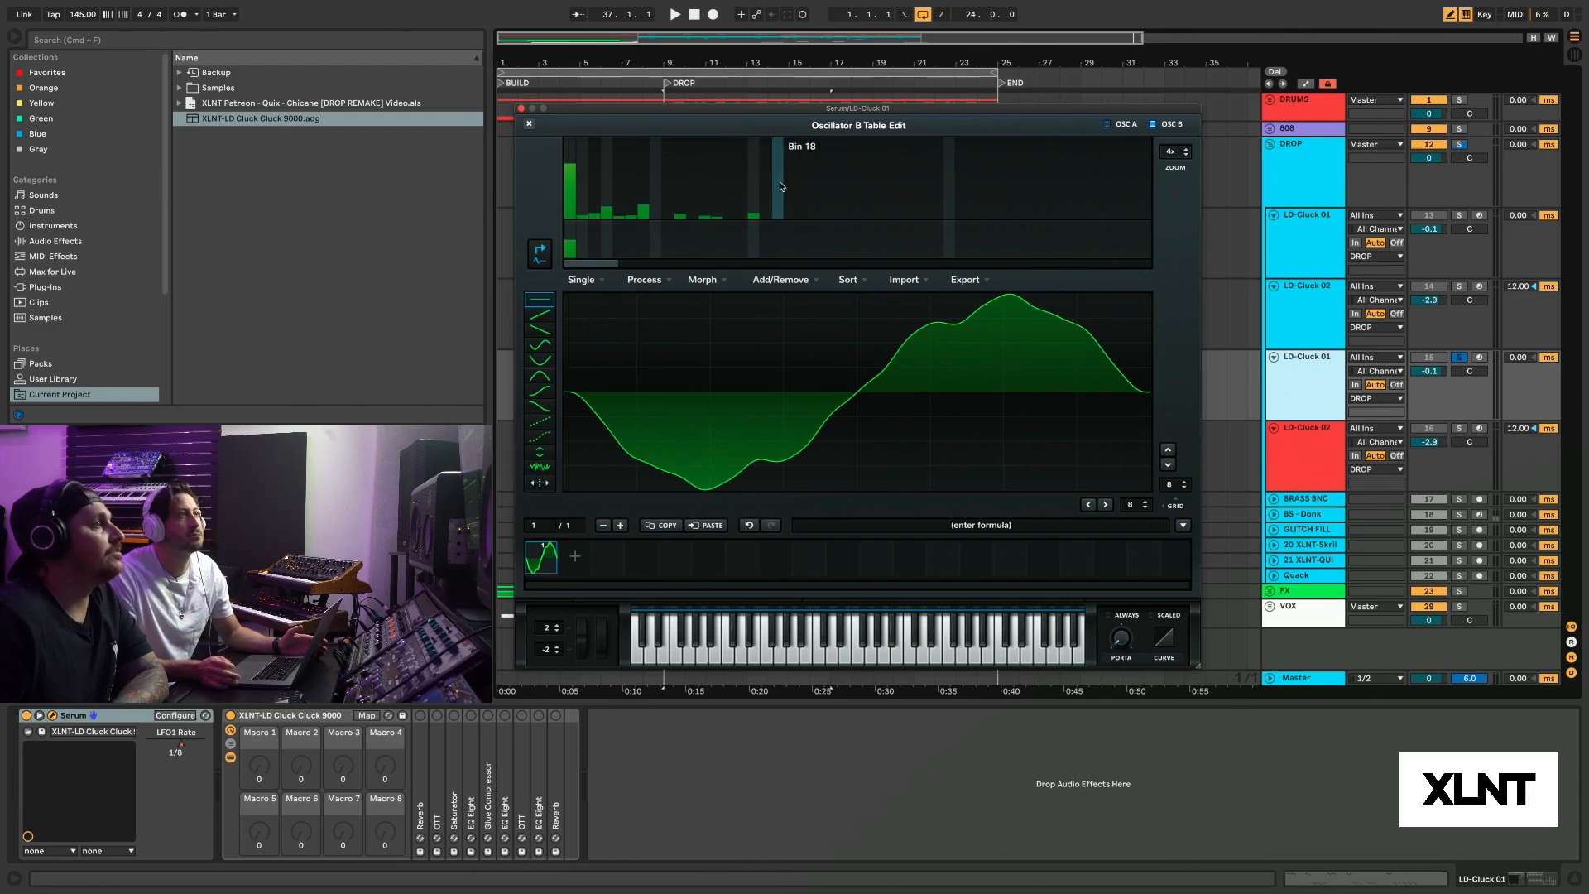
click(529, 123)
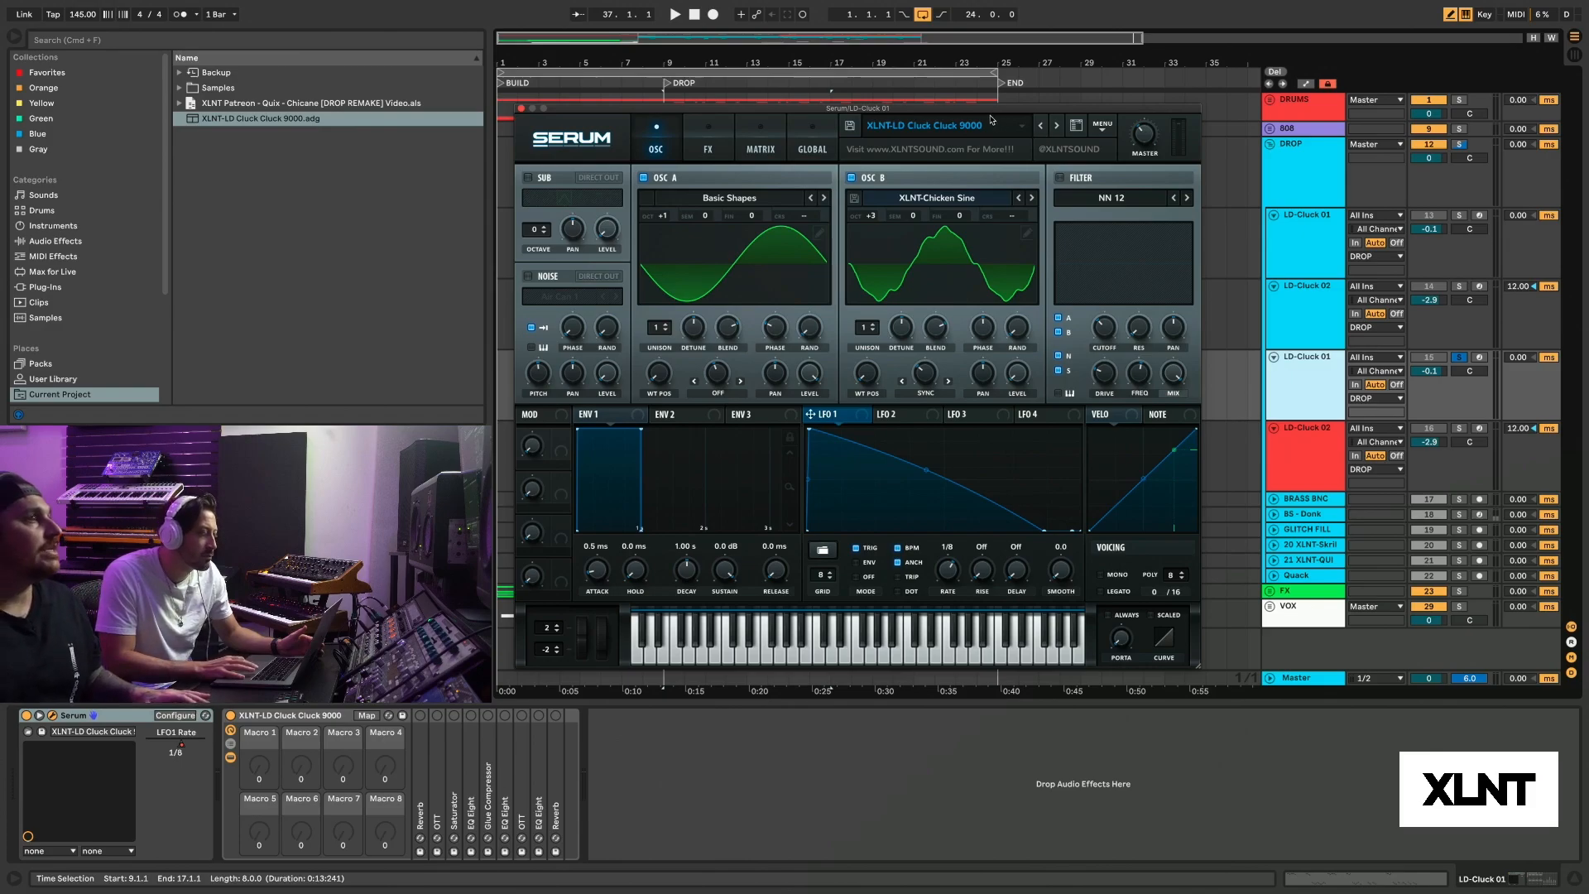
drag(985, 109, 1009, 114)
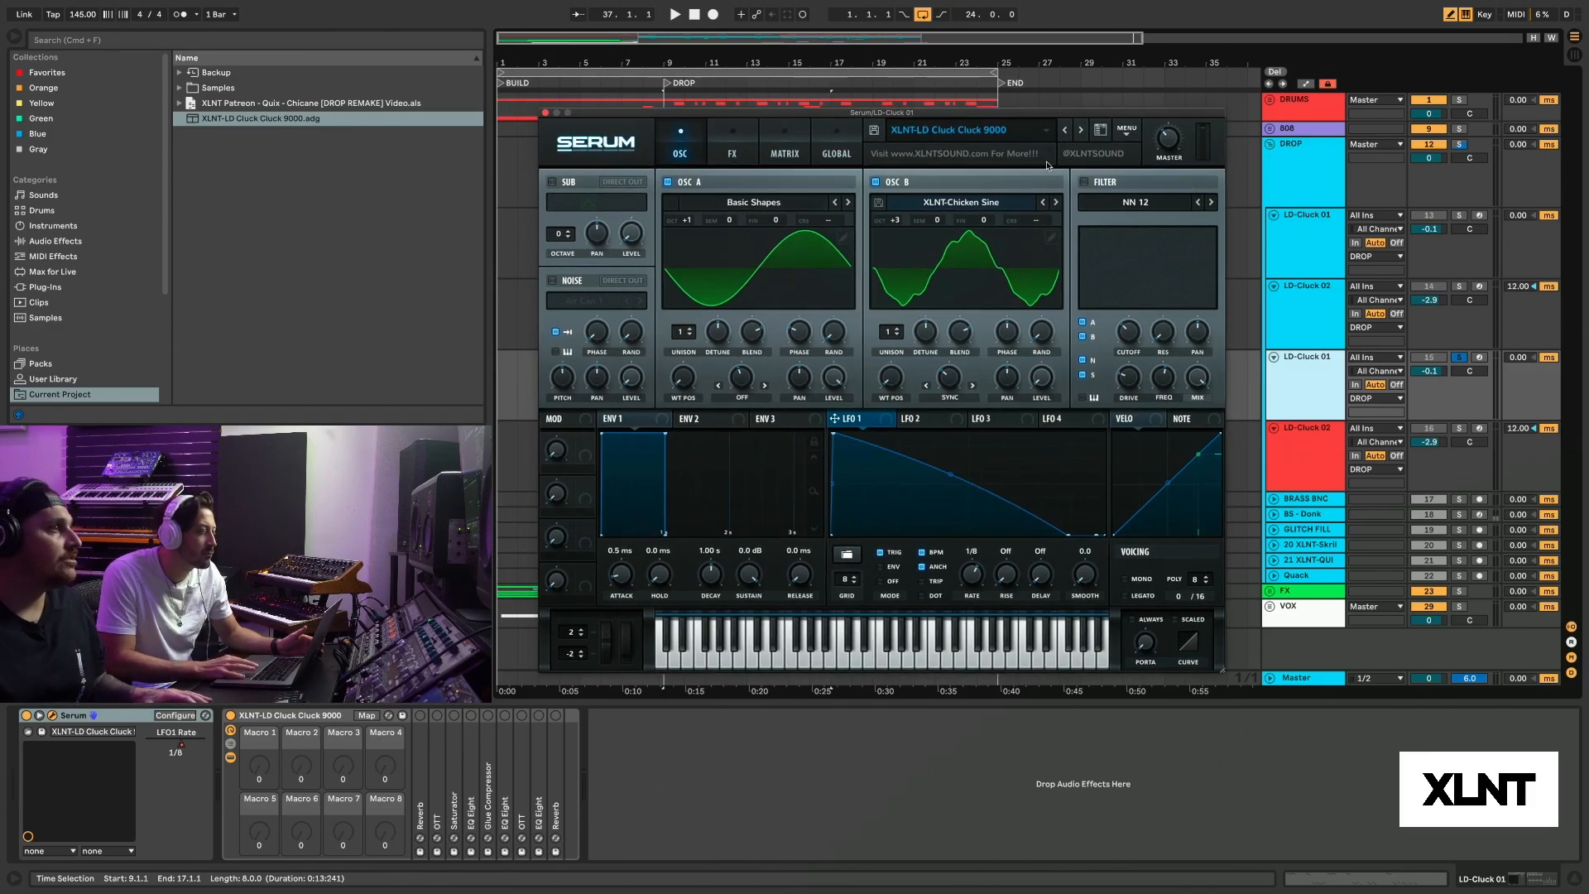
- Set Oscillator B's warp mode to Sync (No Window), raise the sync amount, and audition the sound
key(space)
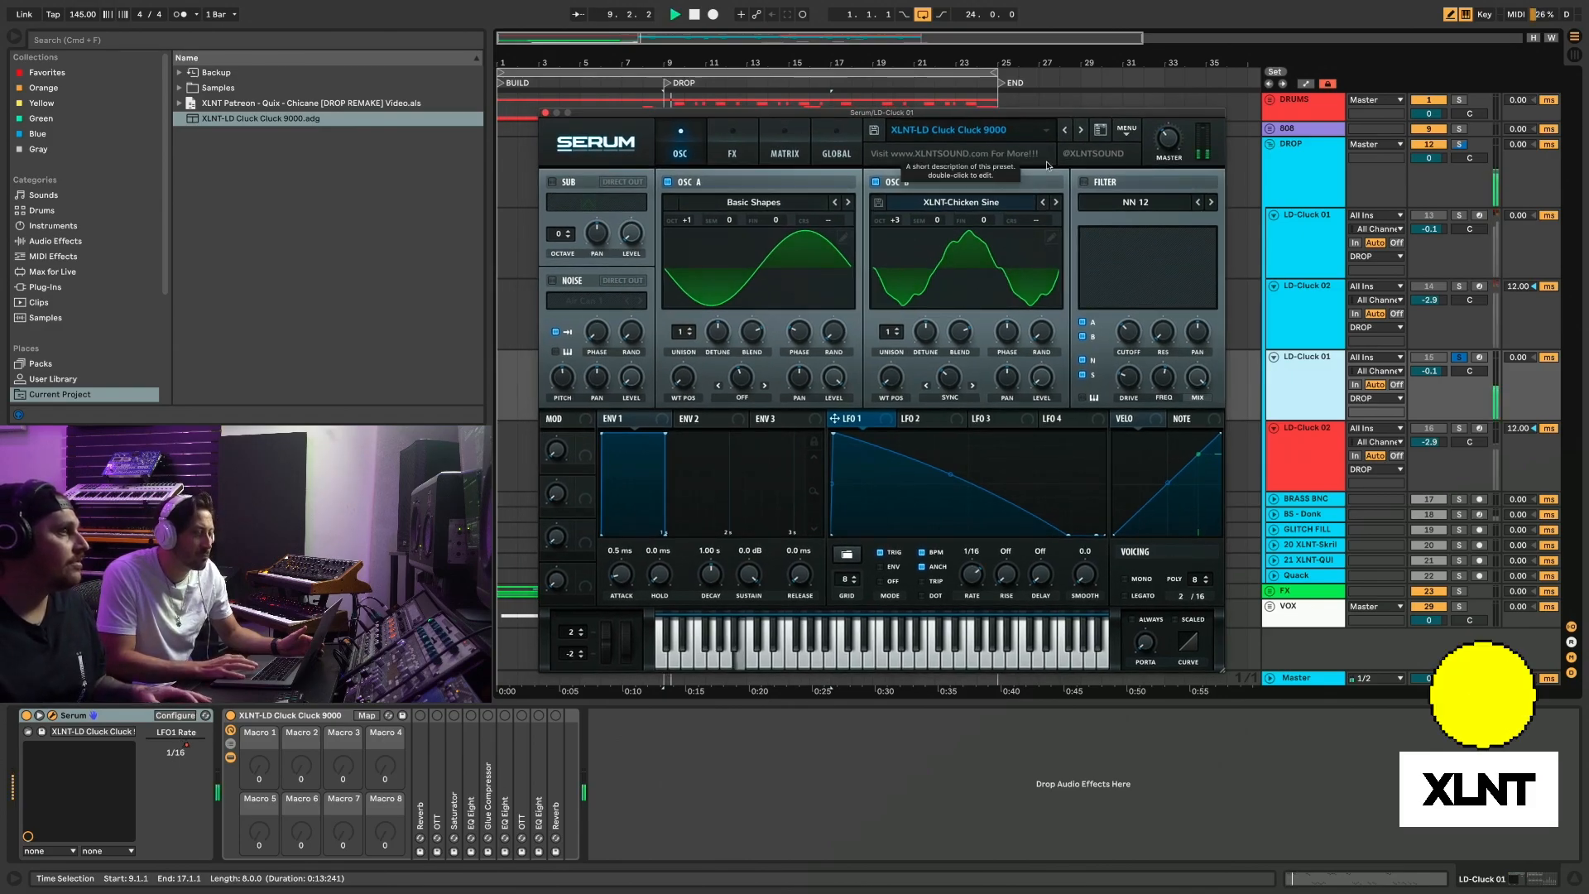
click(957, 402)
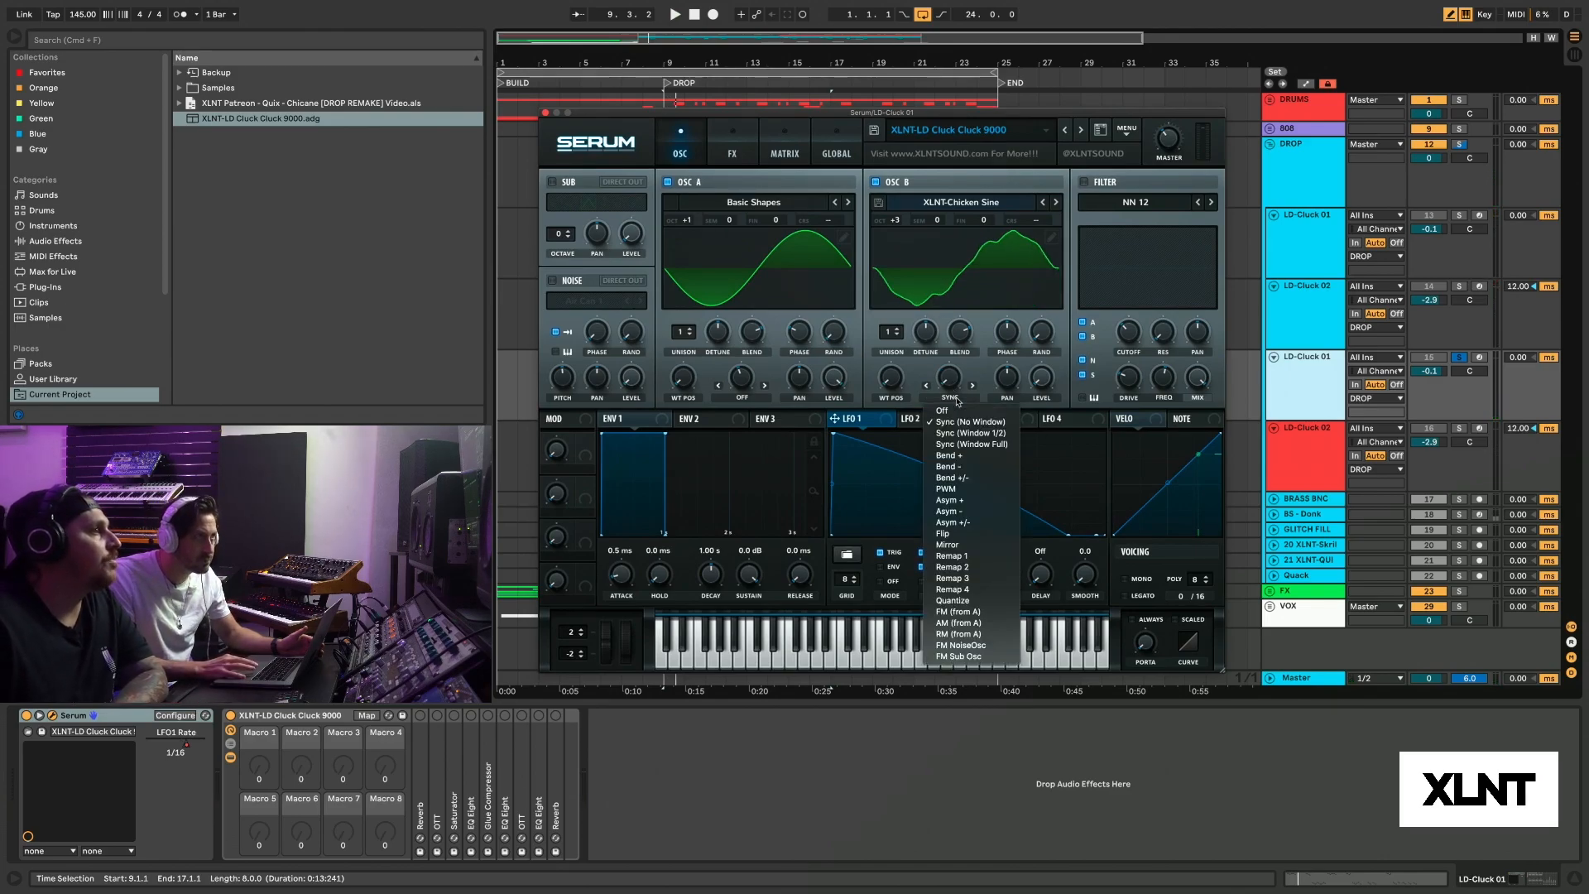
click(959, 423)
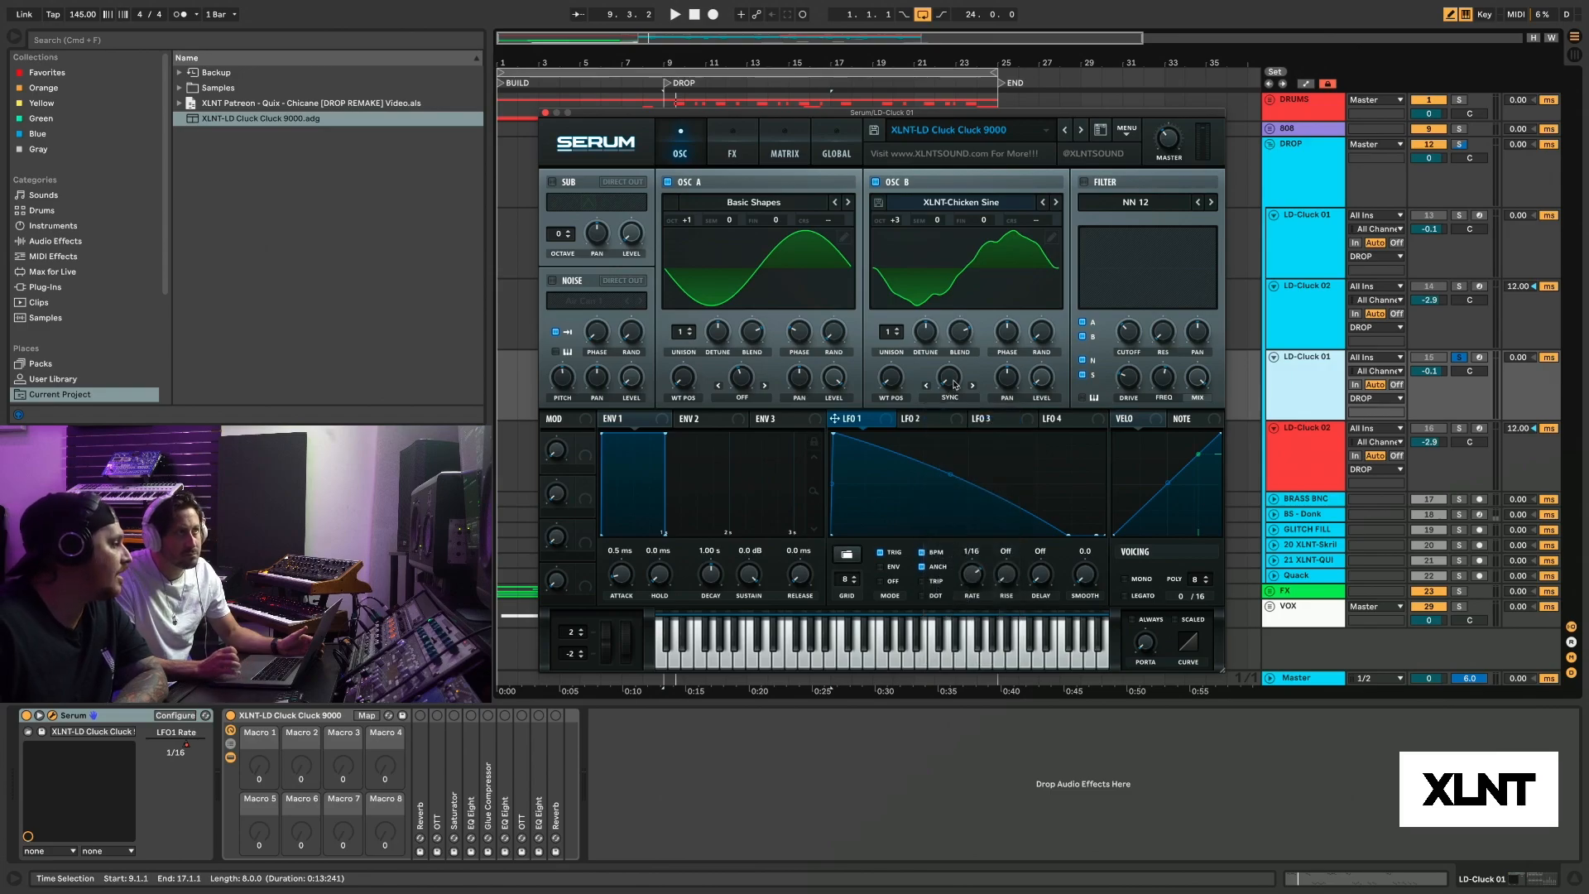
drag(954, 383, 953, 307)
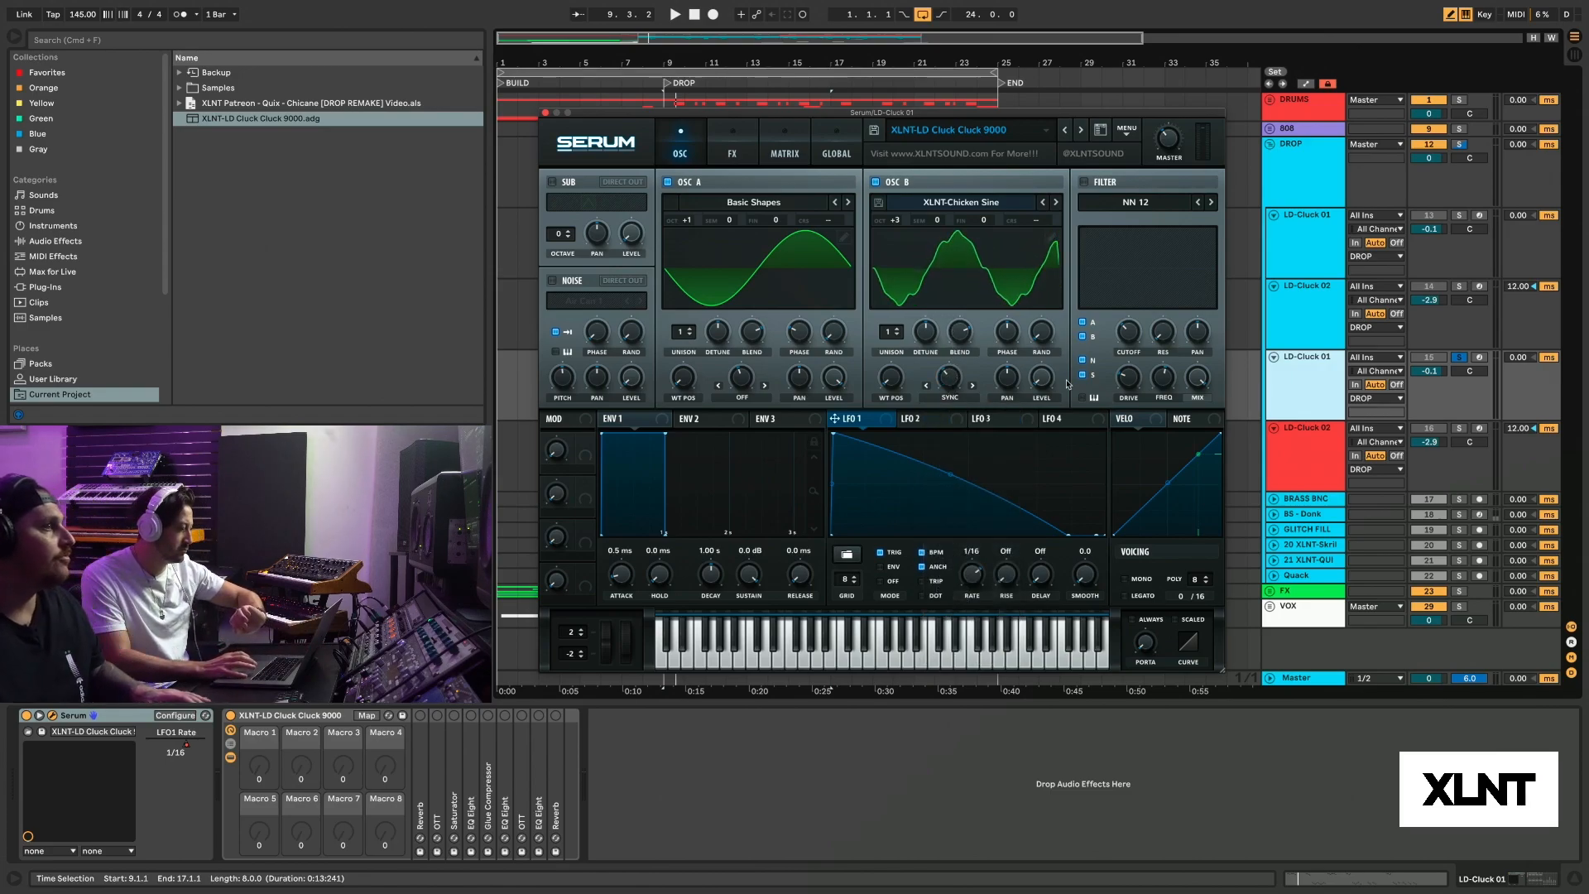
key(space)
key(space)
- Set Oscillator A's warp mode to FM (from B) and audition the clip
key(b)
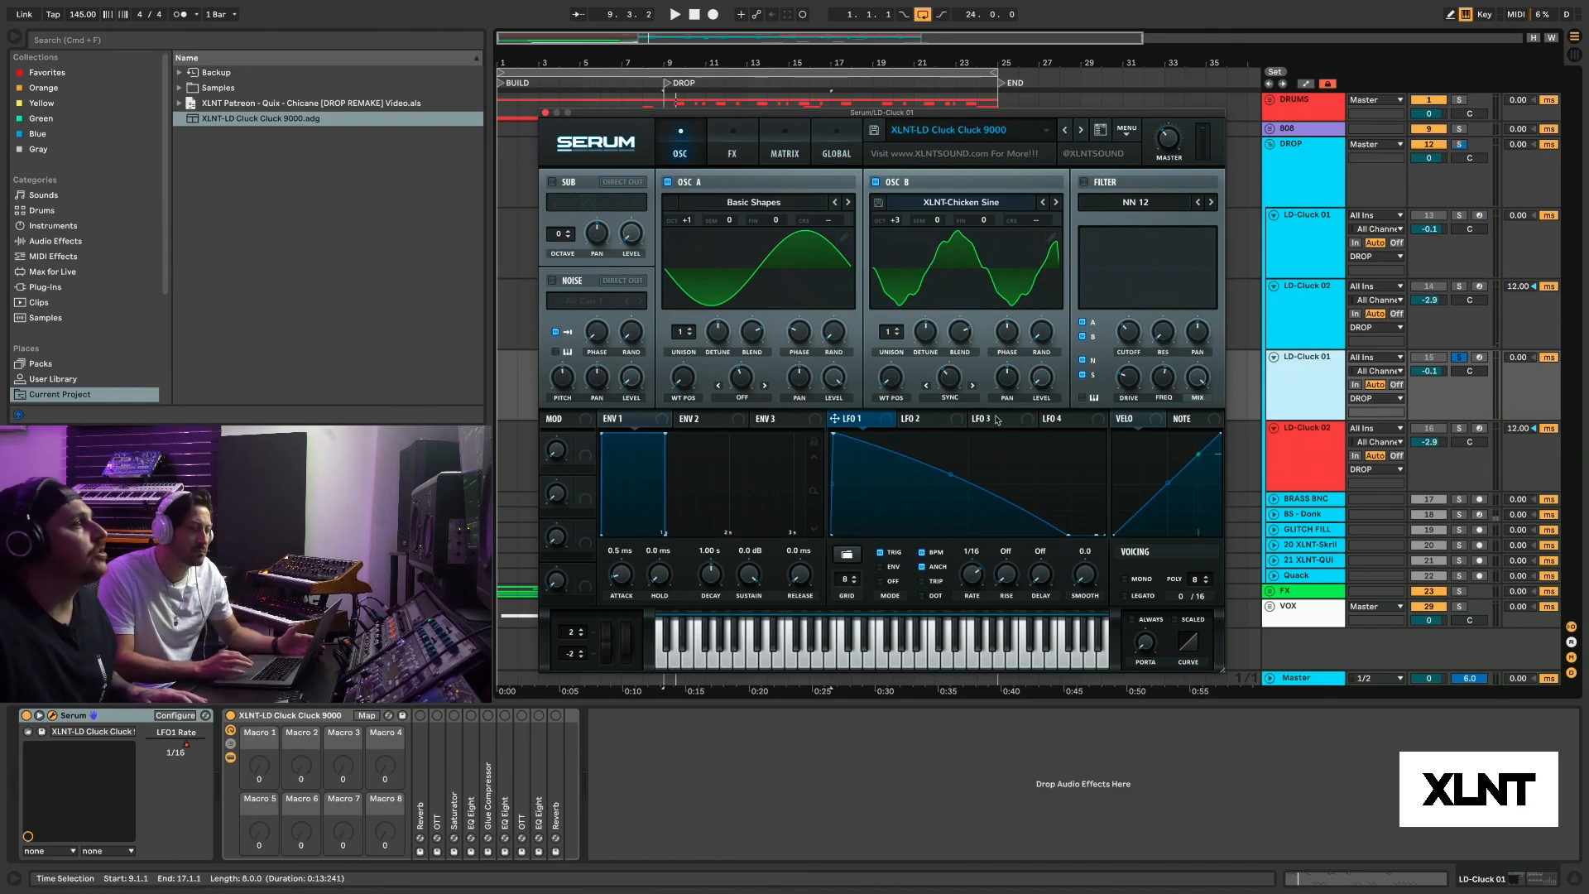
click(742, 398)
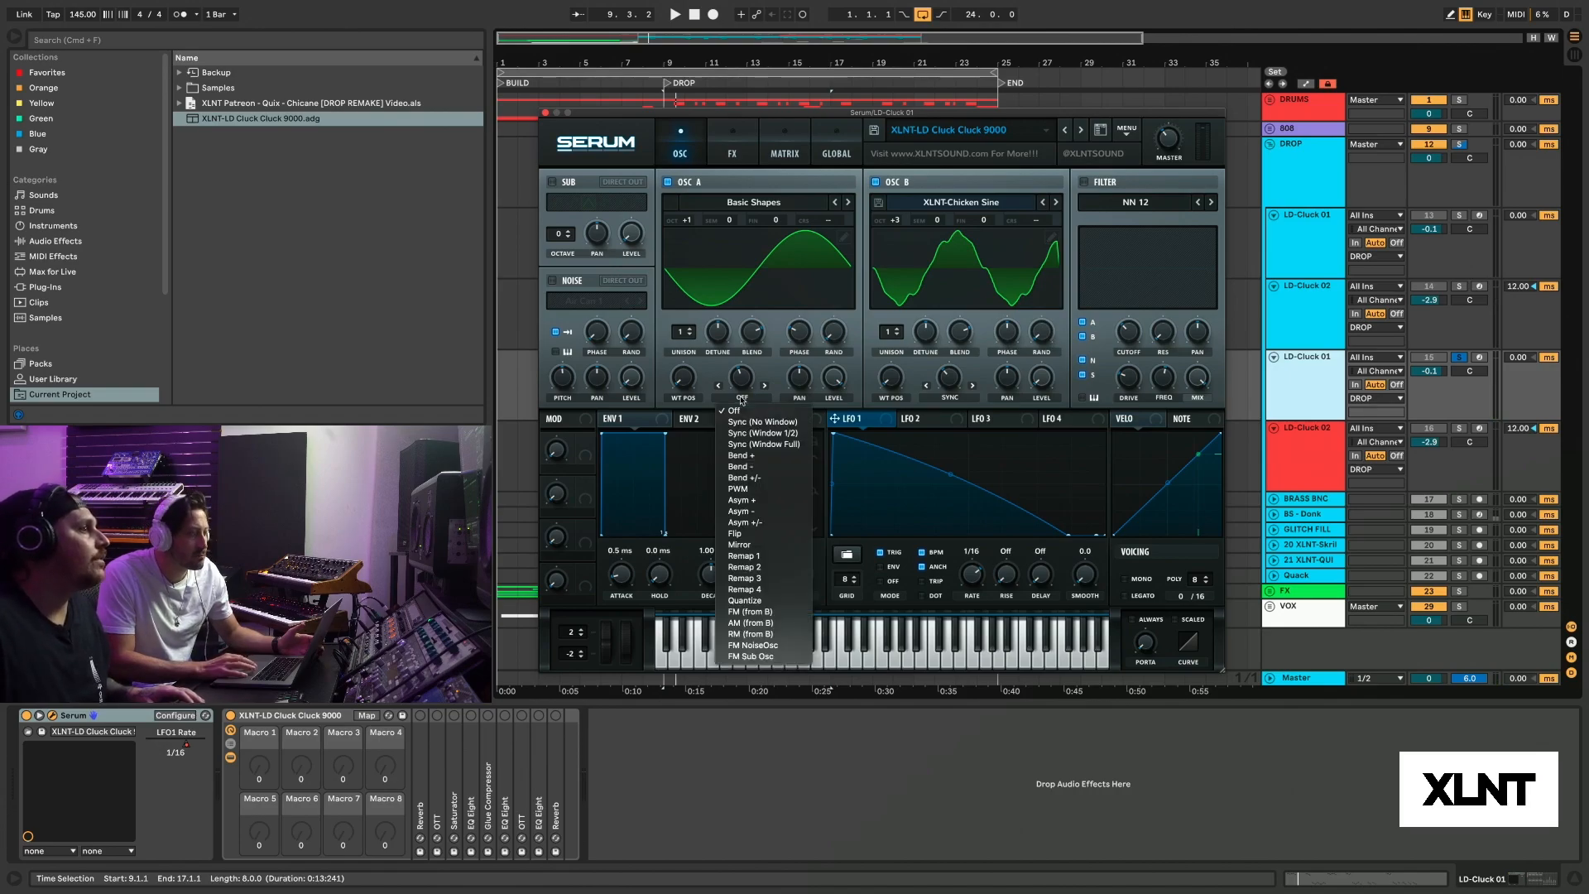
click(757, 613)
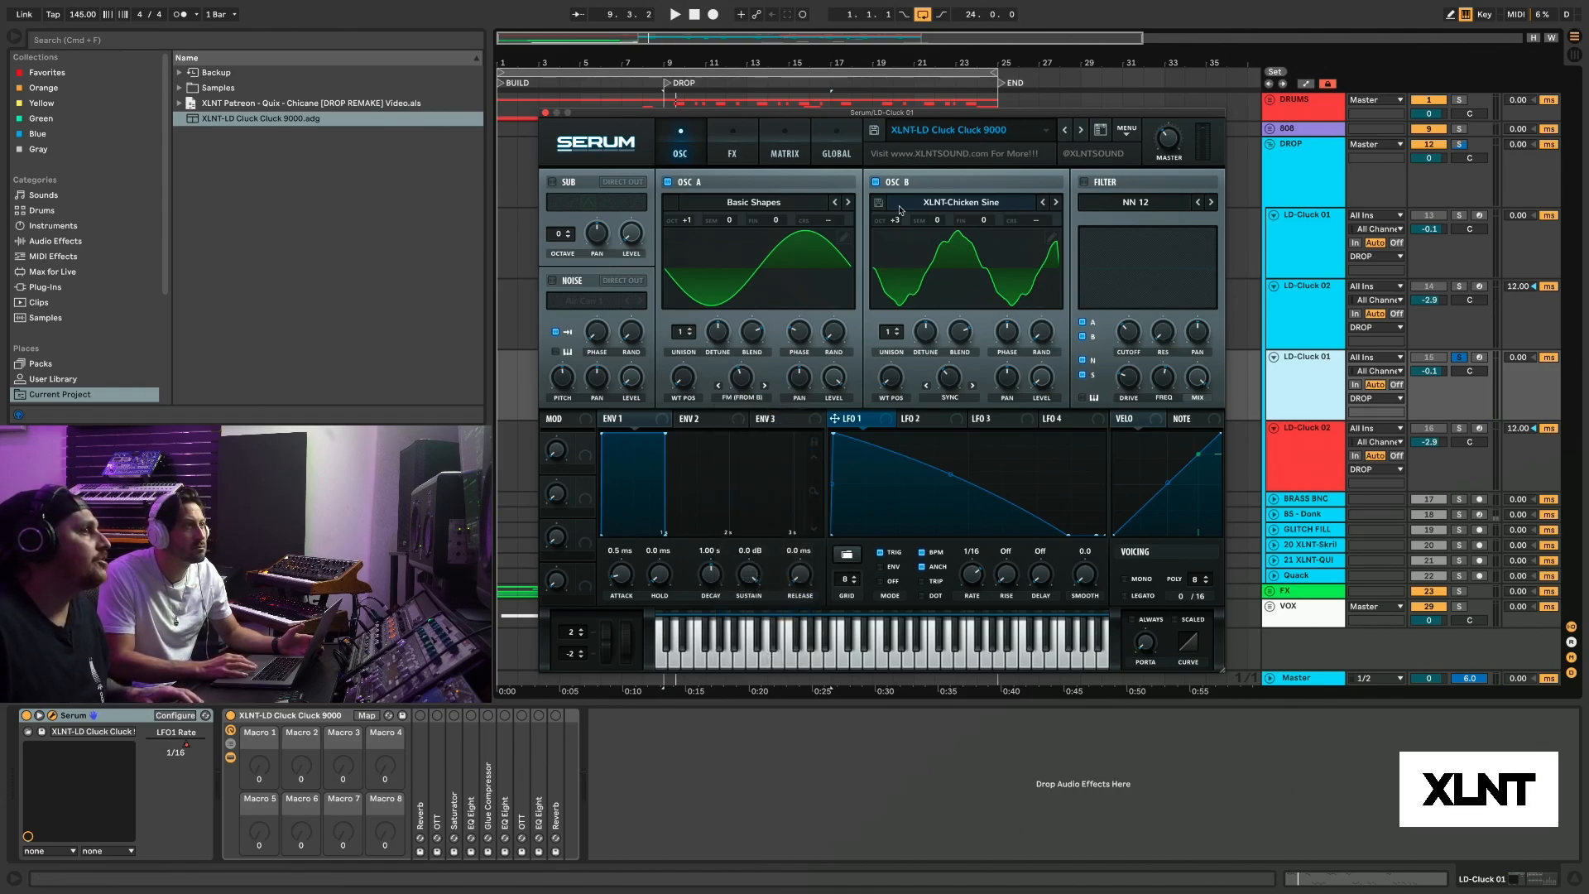
mouse_move(748, 387)
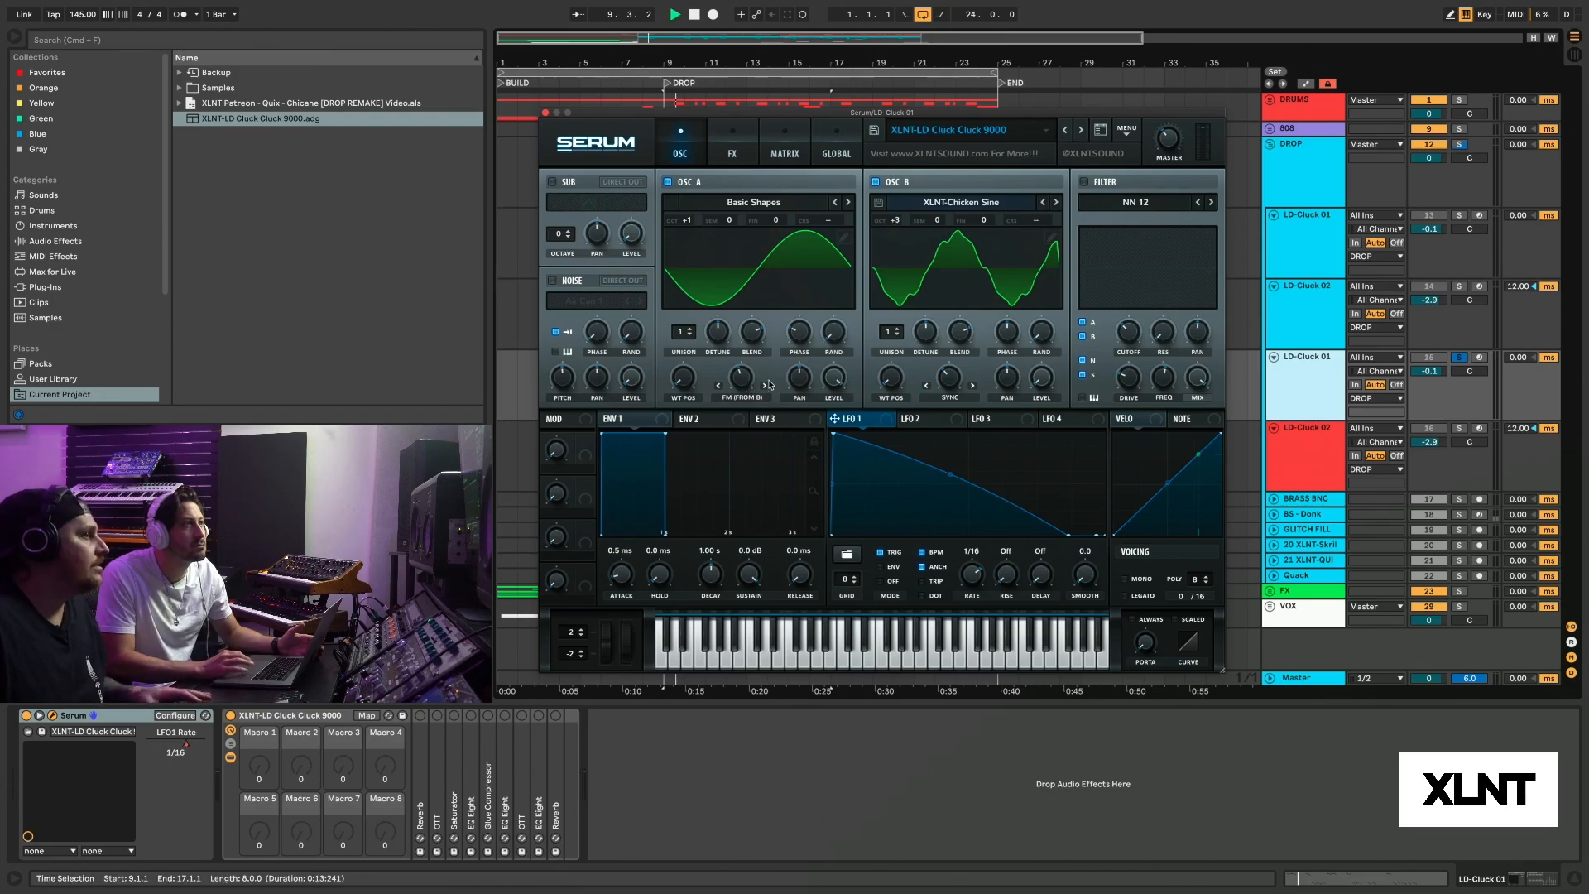
key(space)
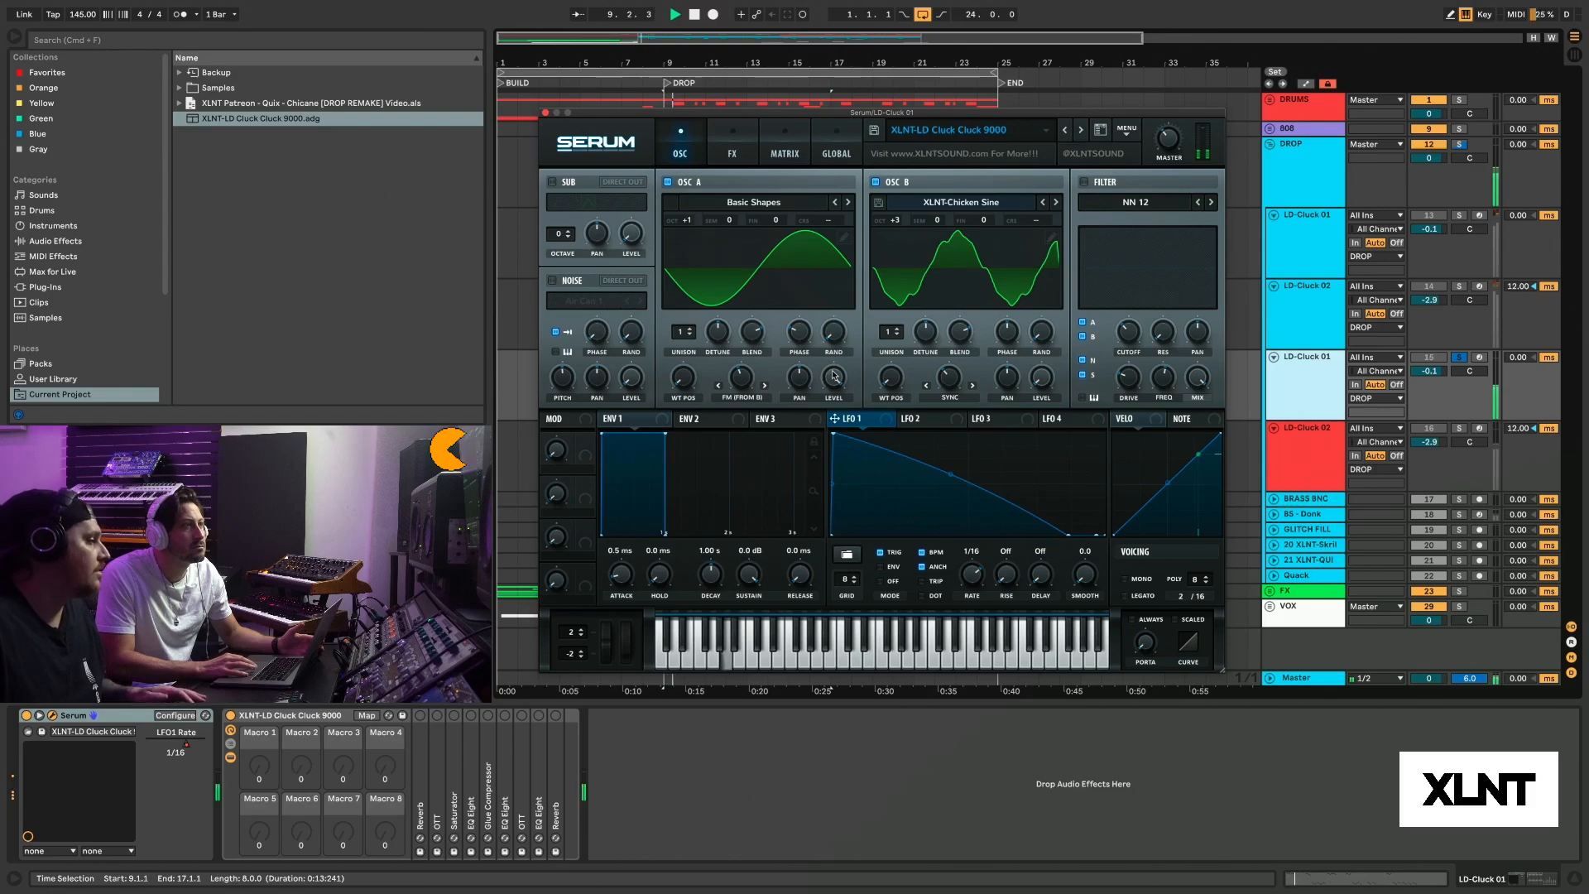
mouse_move(834, 378)
key(space)
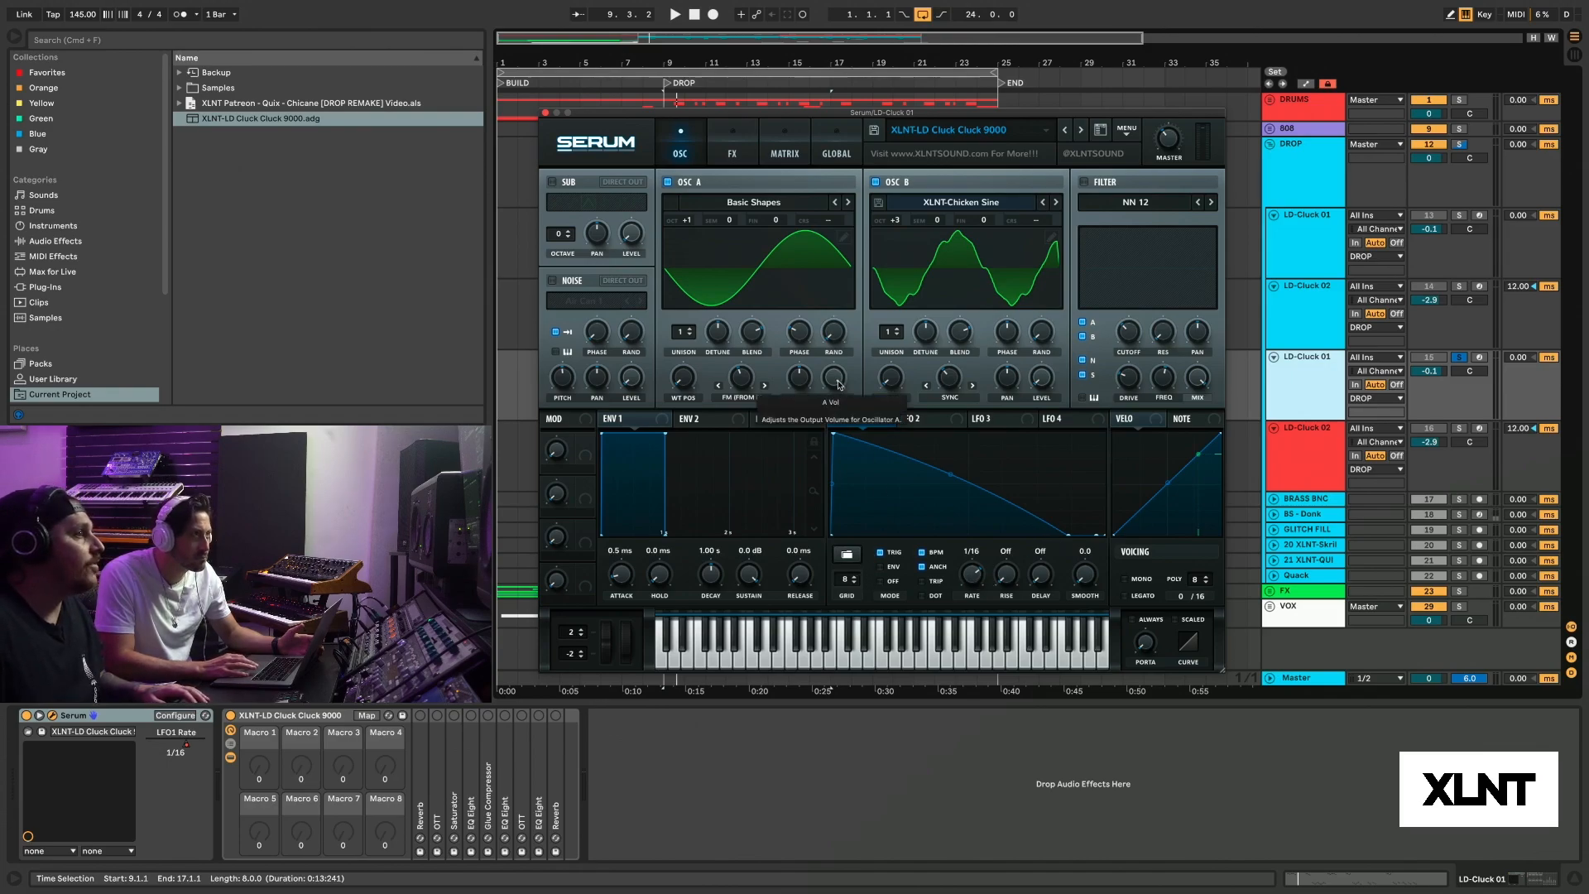
- Assign LFO 1 to the levels of Oscillator A and Oscillator B, with a modulation amount of 53 on B
drag(891, 423, 833, 377)
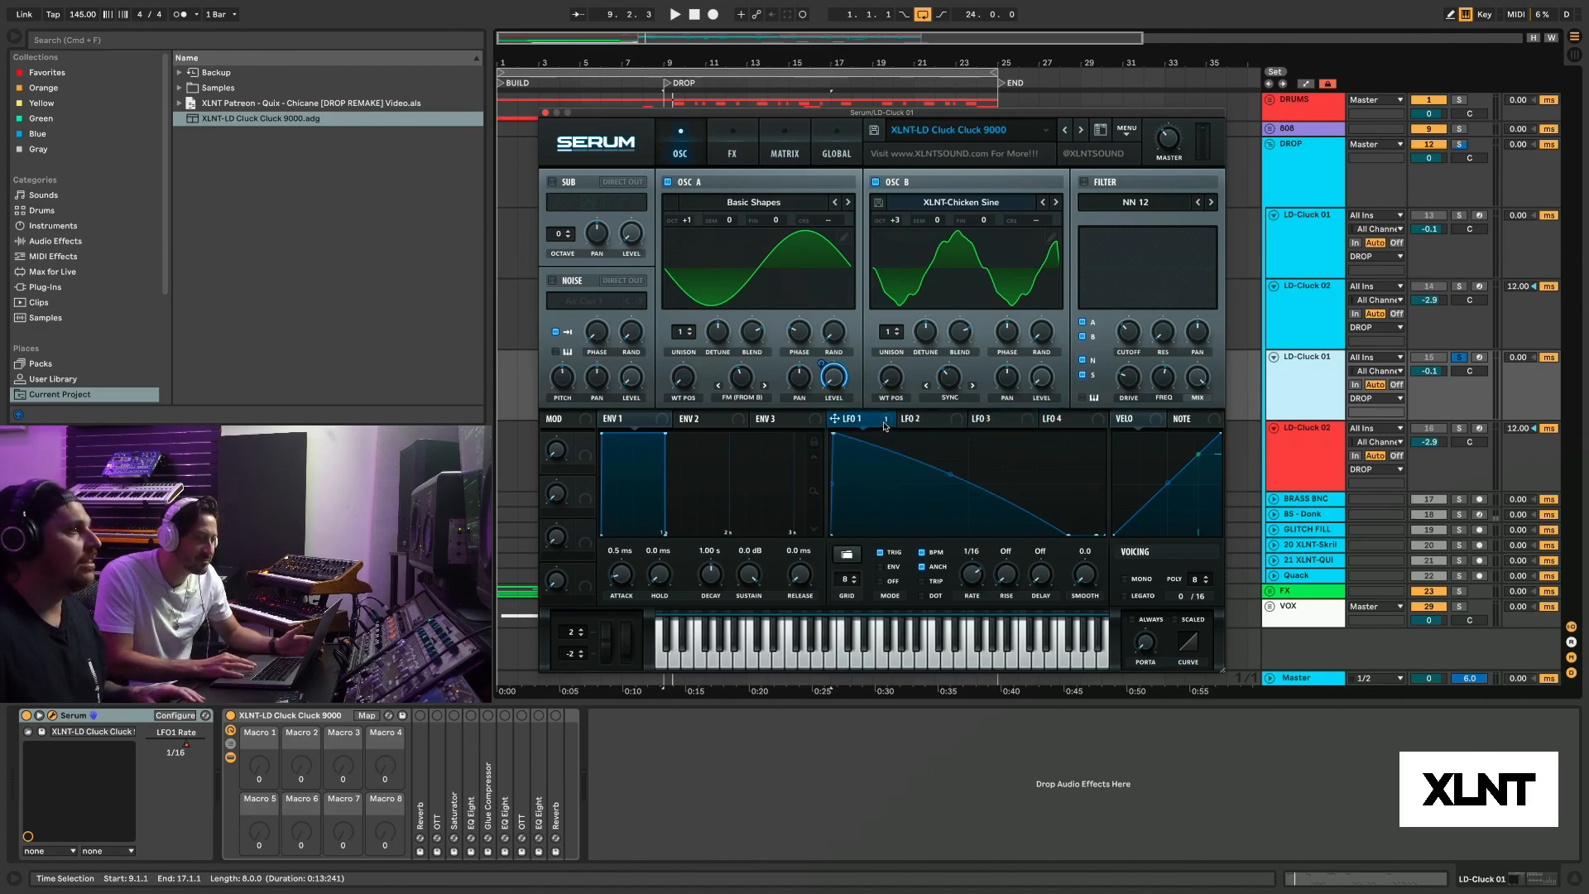
drag(885, 425, 1034, 373)
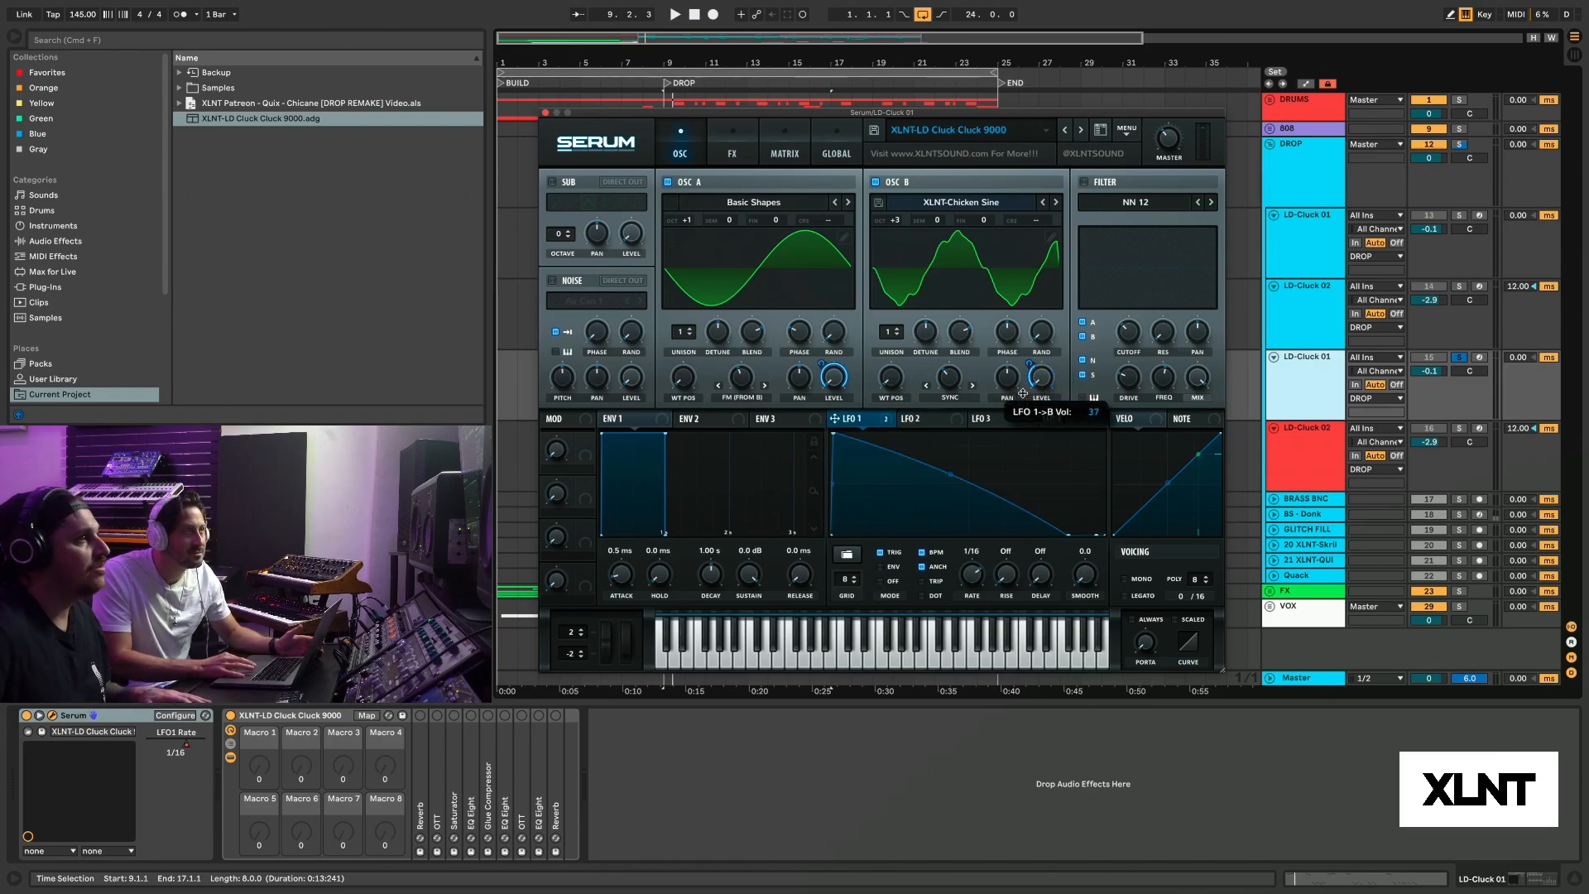
drag(1023, 392, 1025, 389)
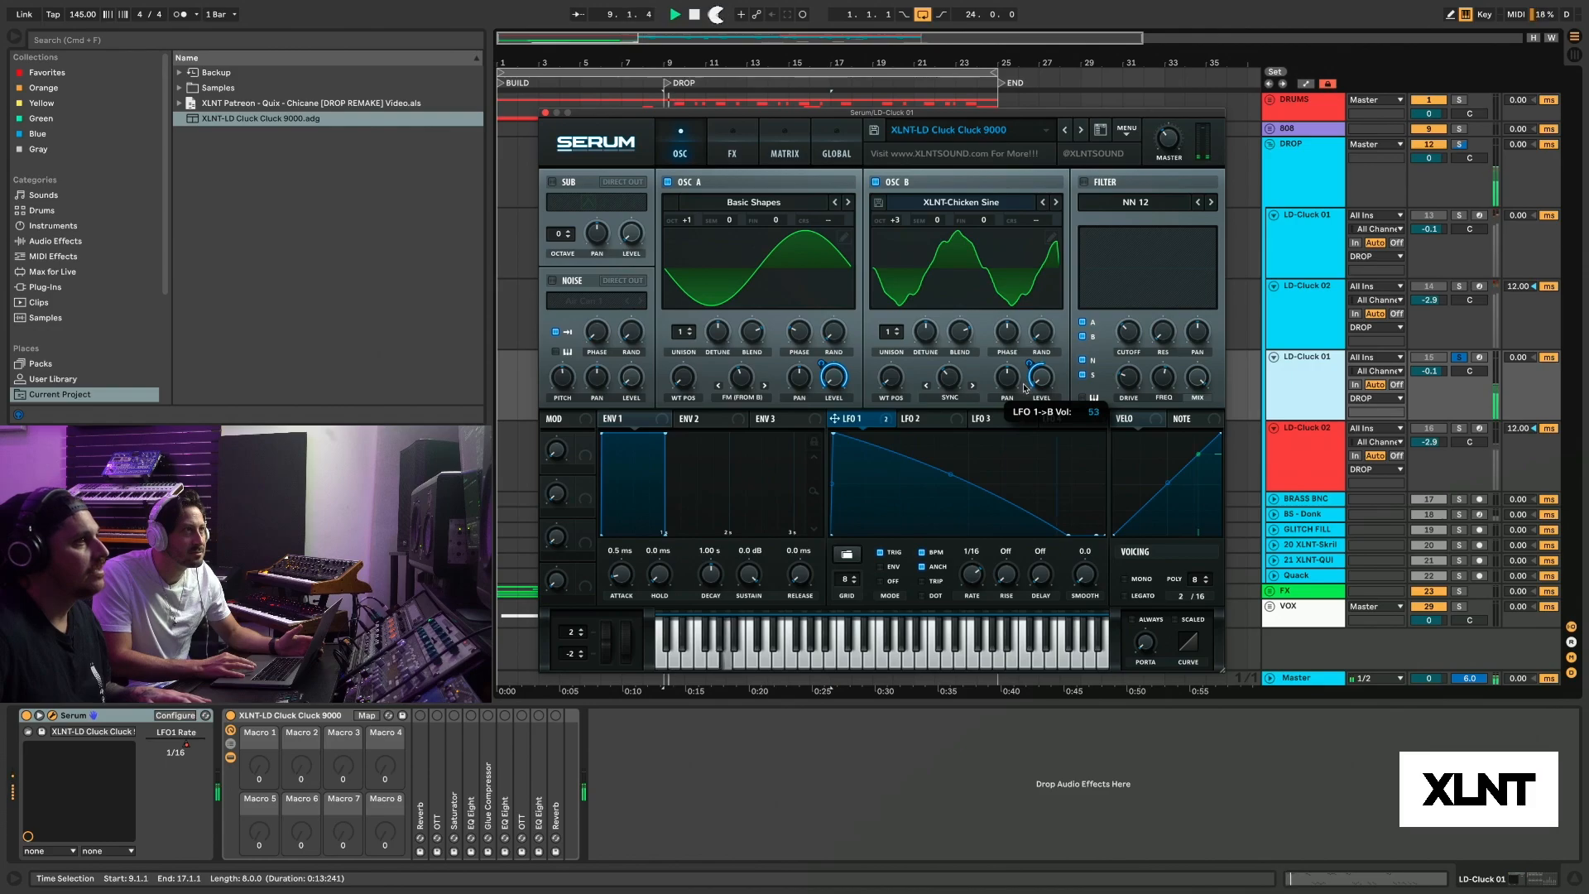
- Enable the sub oscillator and assign LFO 1 to its level, auditioning the sound
key(space)
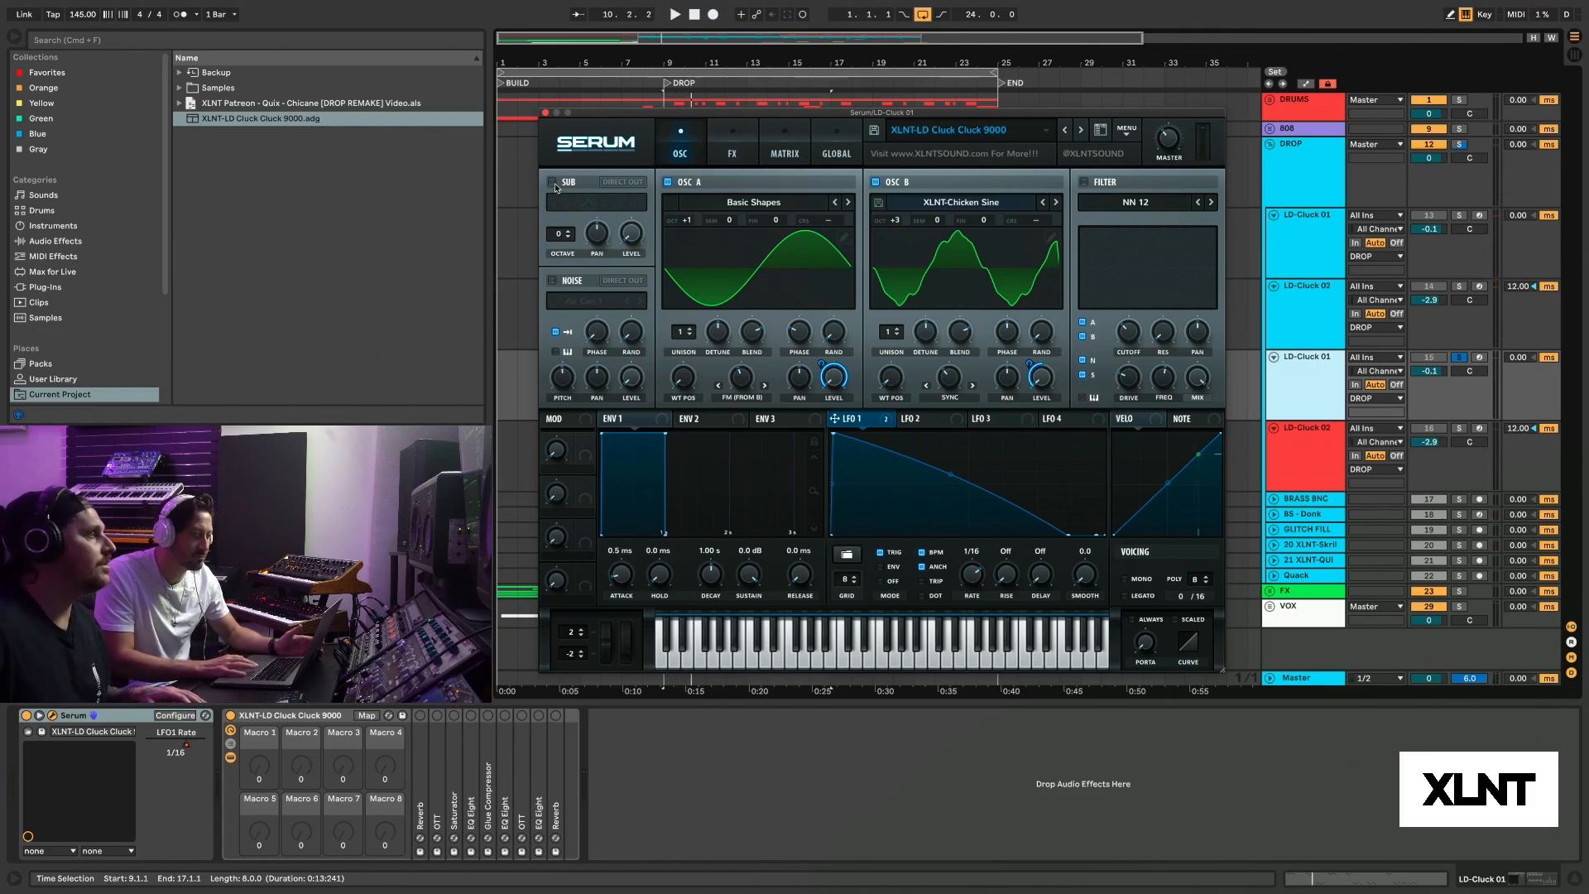
click(552, 182)
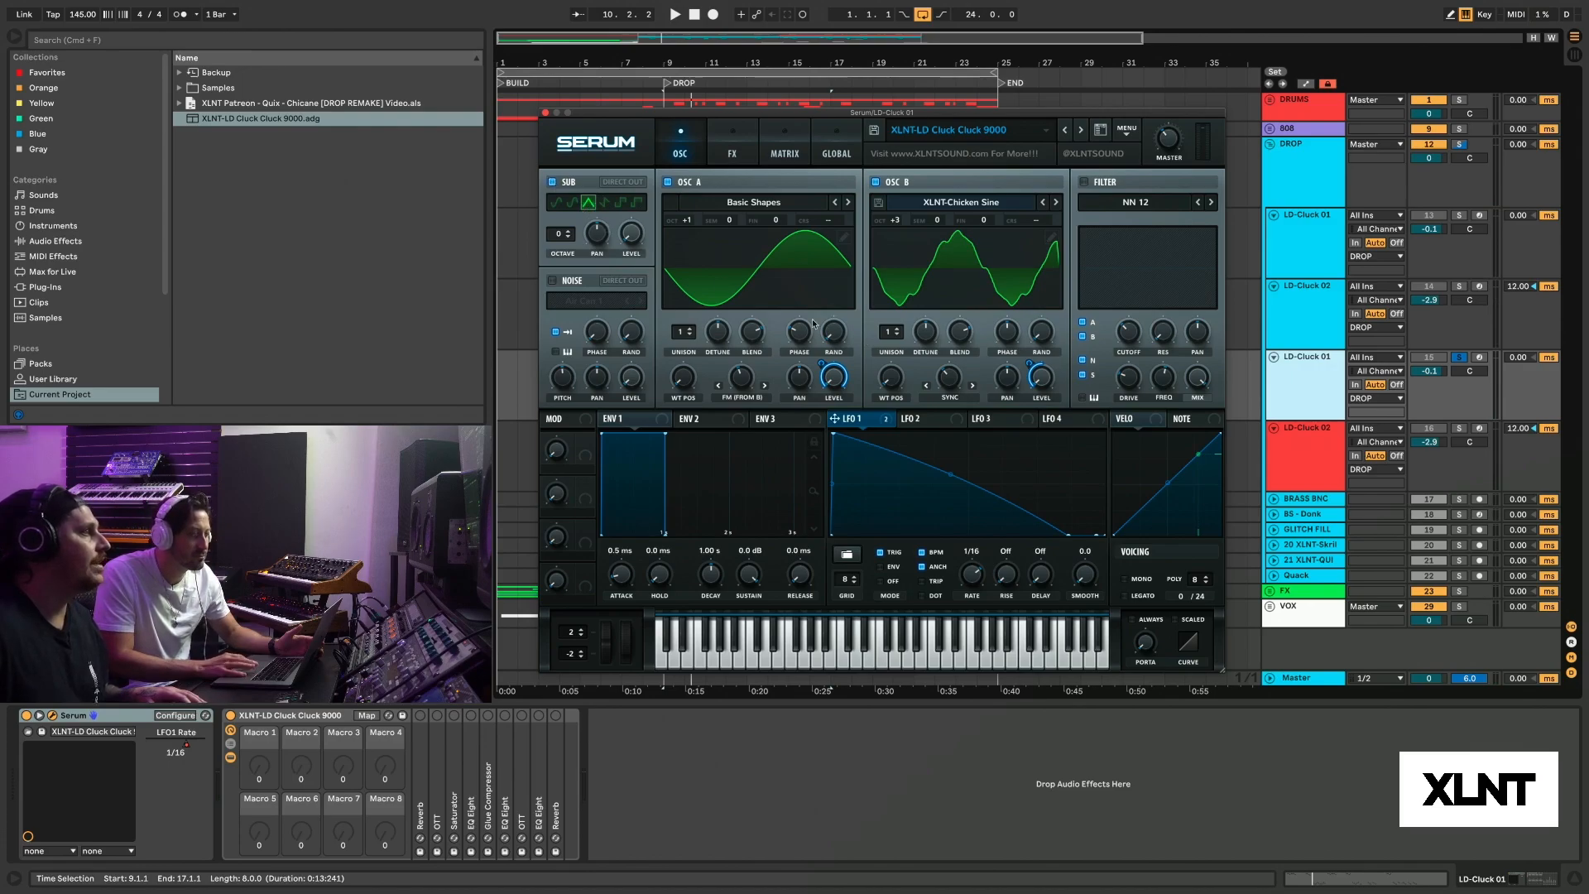
drag(891, 425, 628, 229)
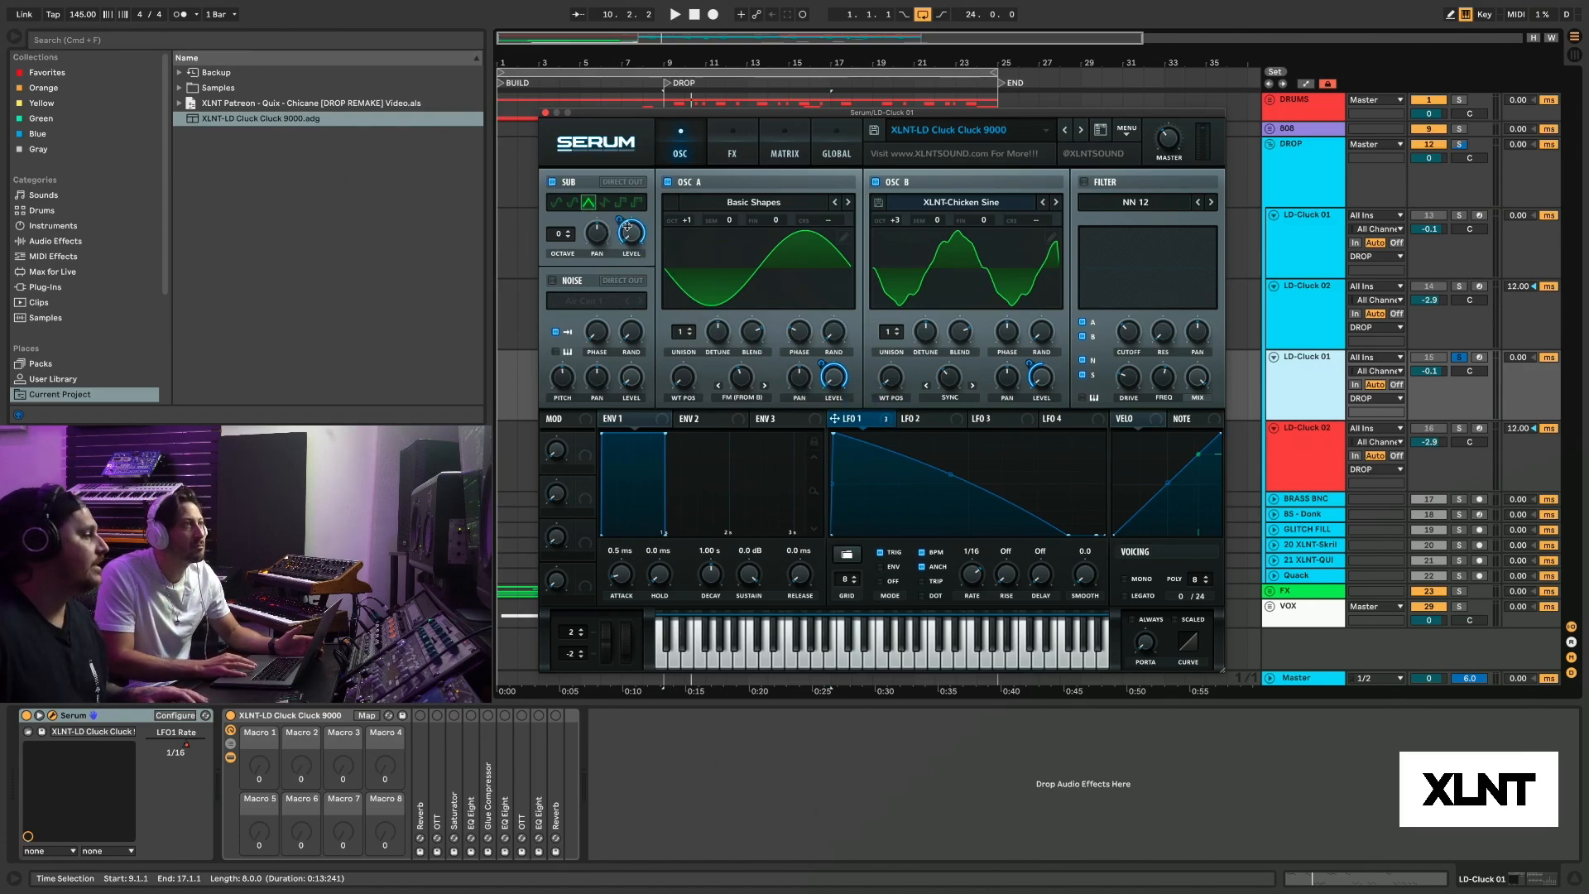
key(space)
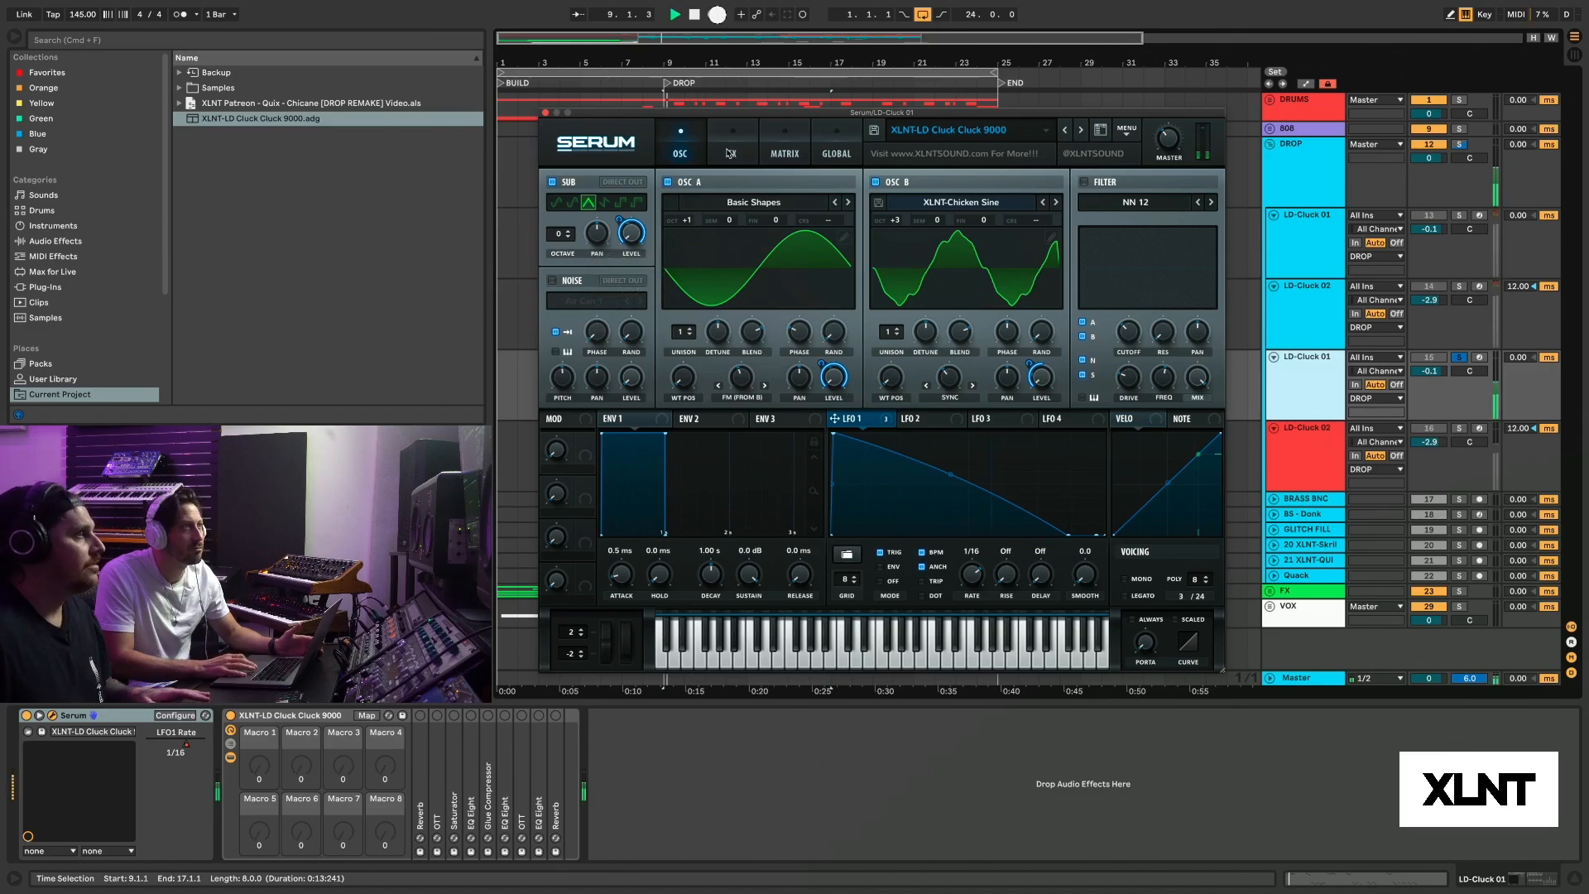
key(space)
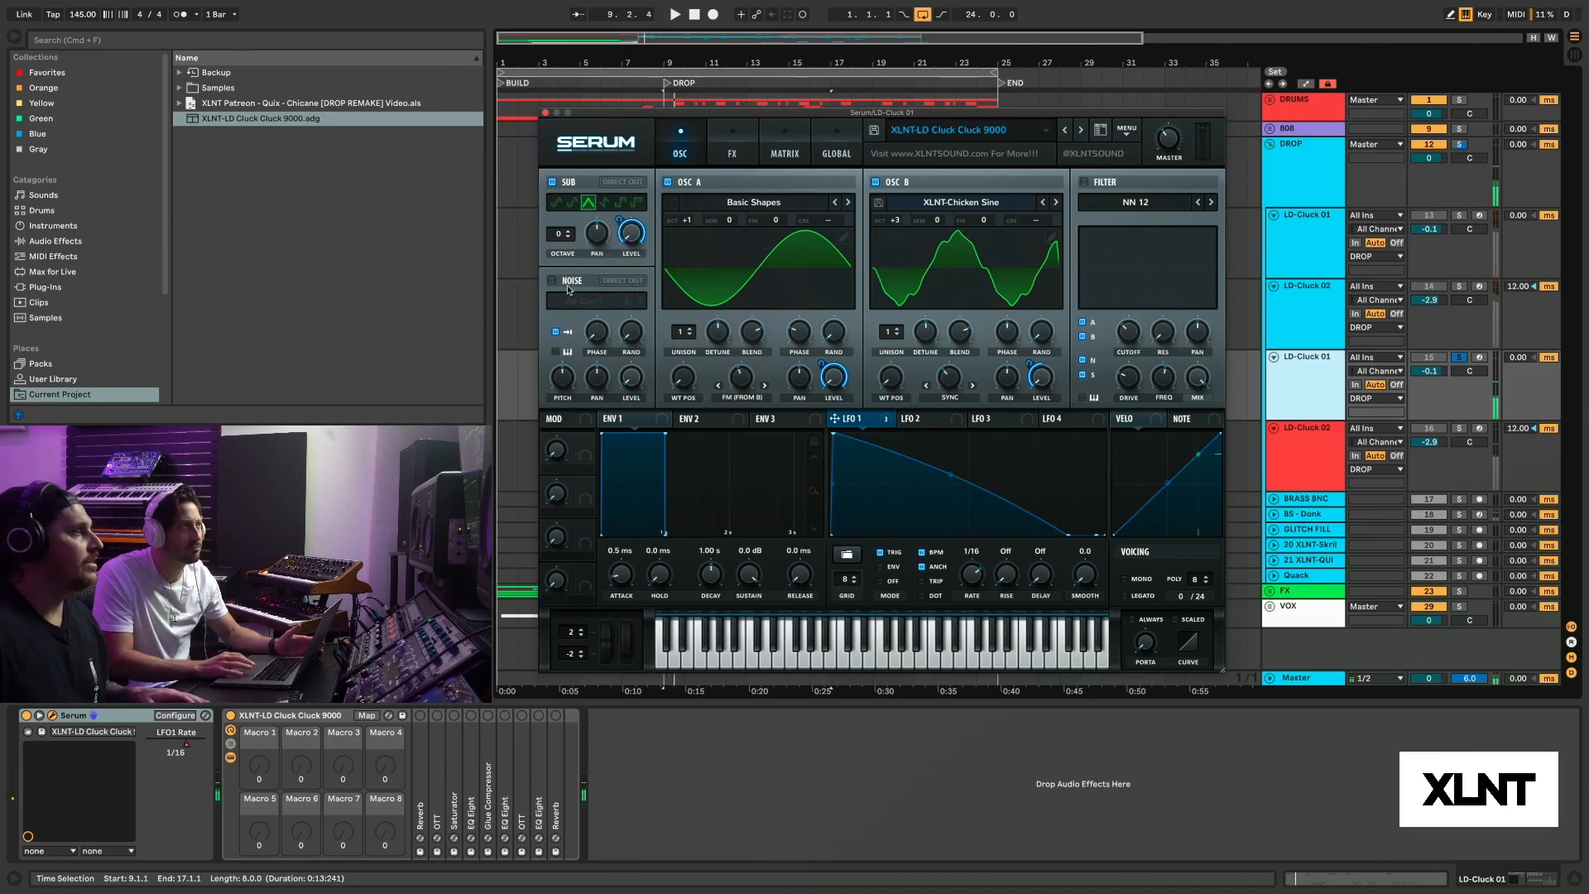
- Enable the noise oscillator with the Air Can 1 sample and assign LFO 1 to its level, auditioning the sound
click(552, 282)
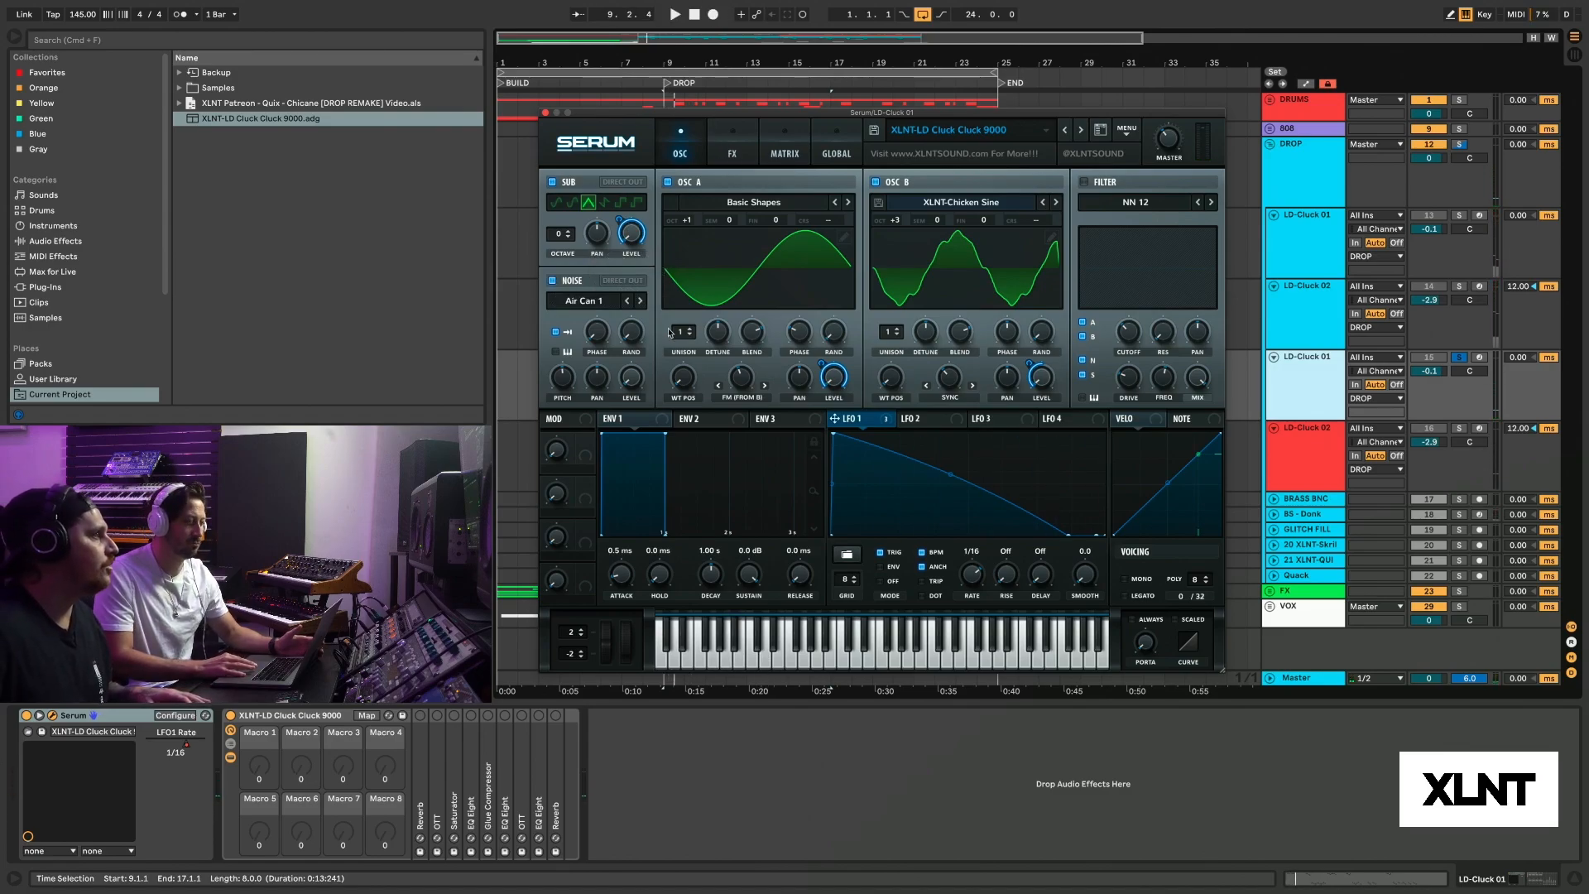
click(612, 307)
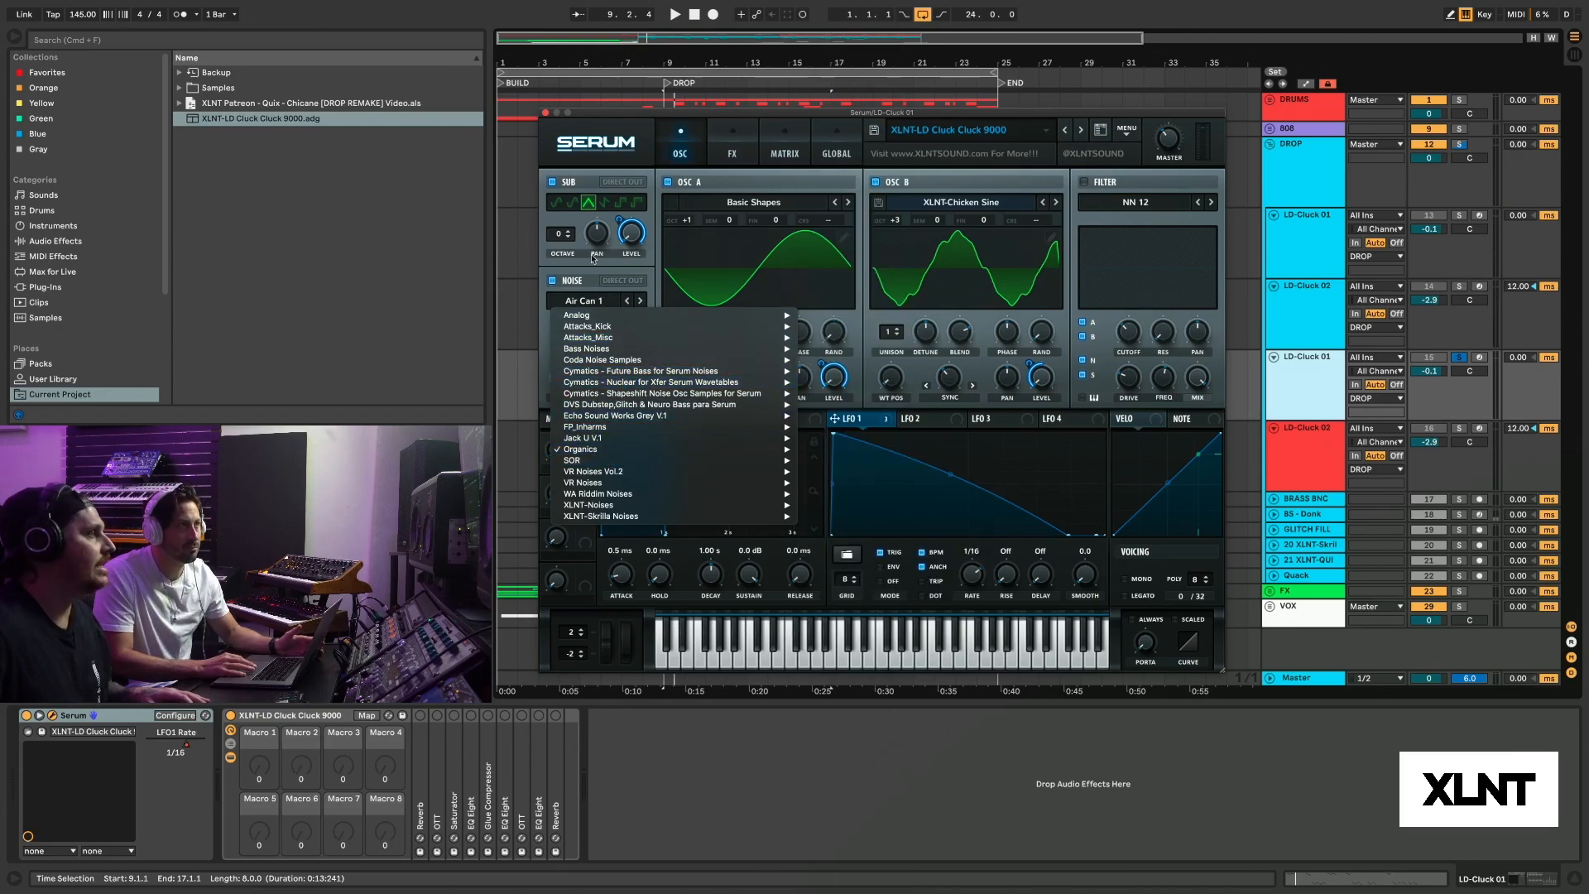
click(641, 306)
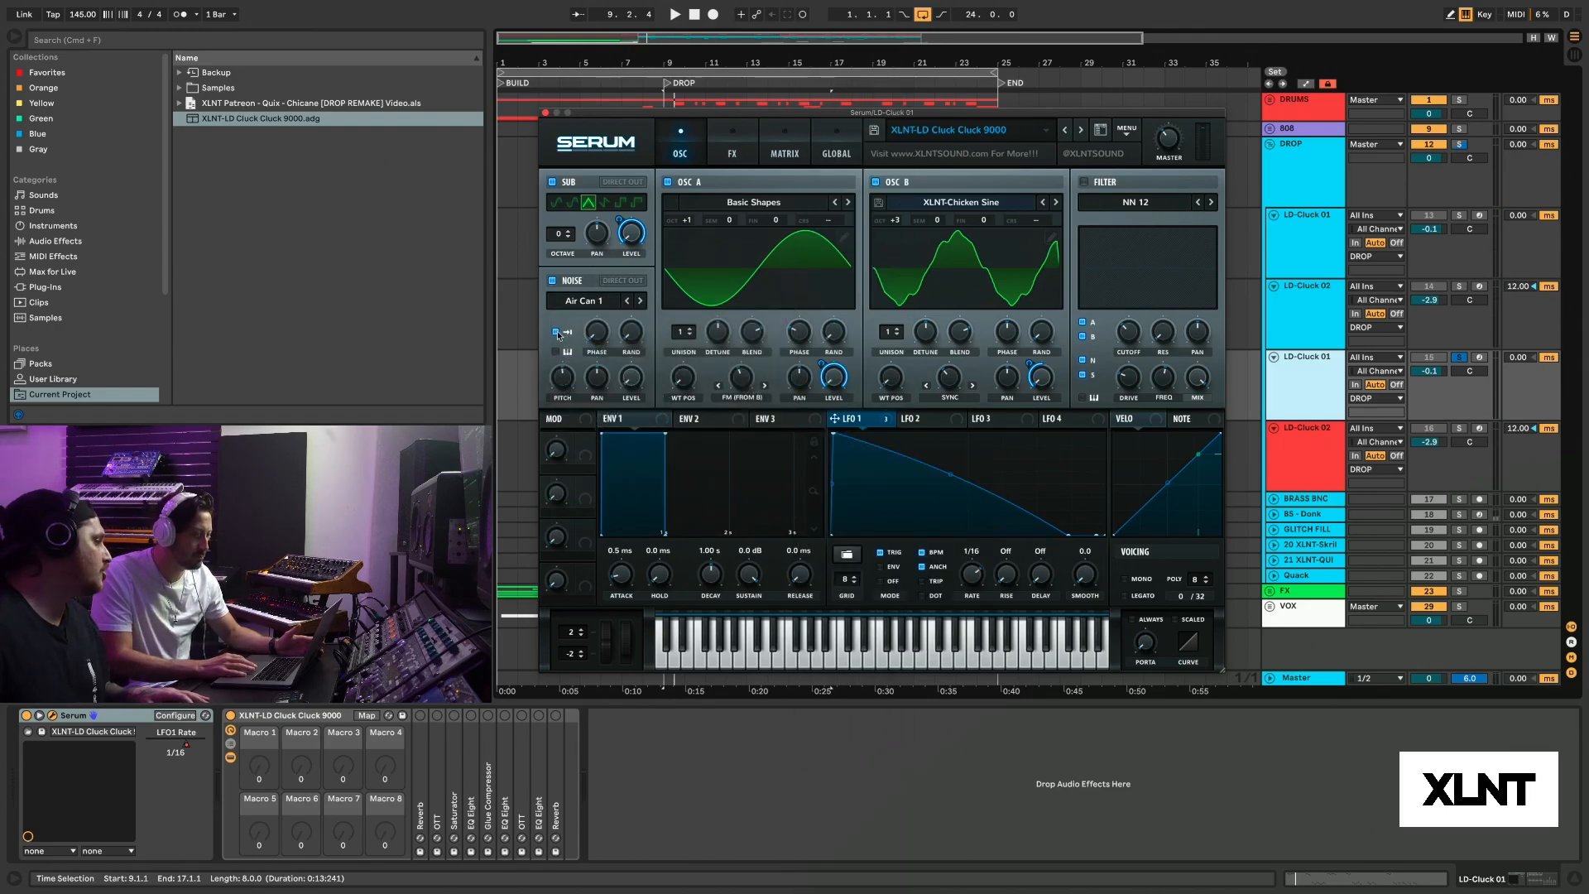
drag(835, 418, 633, 379)
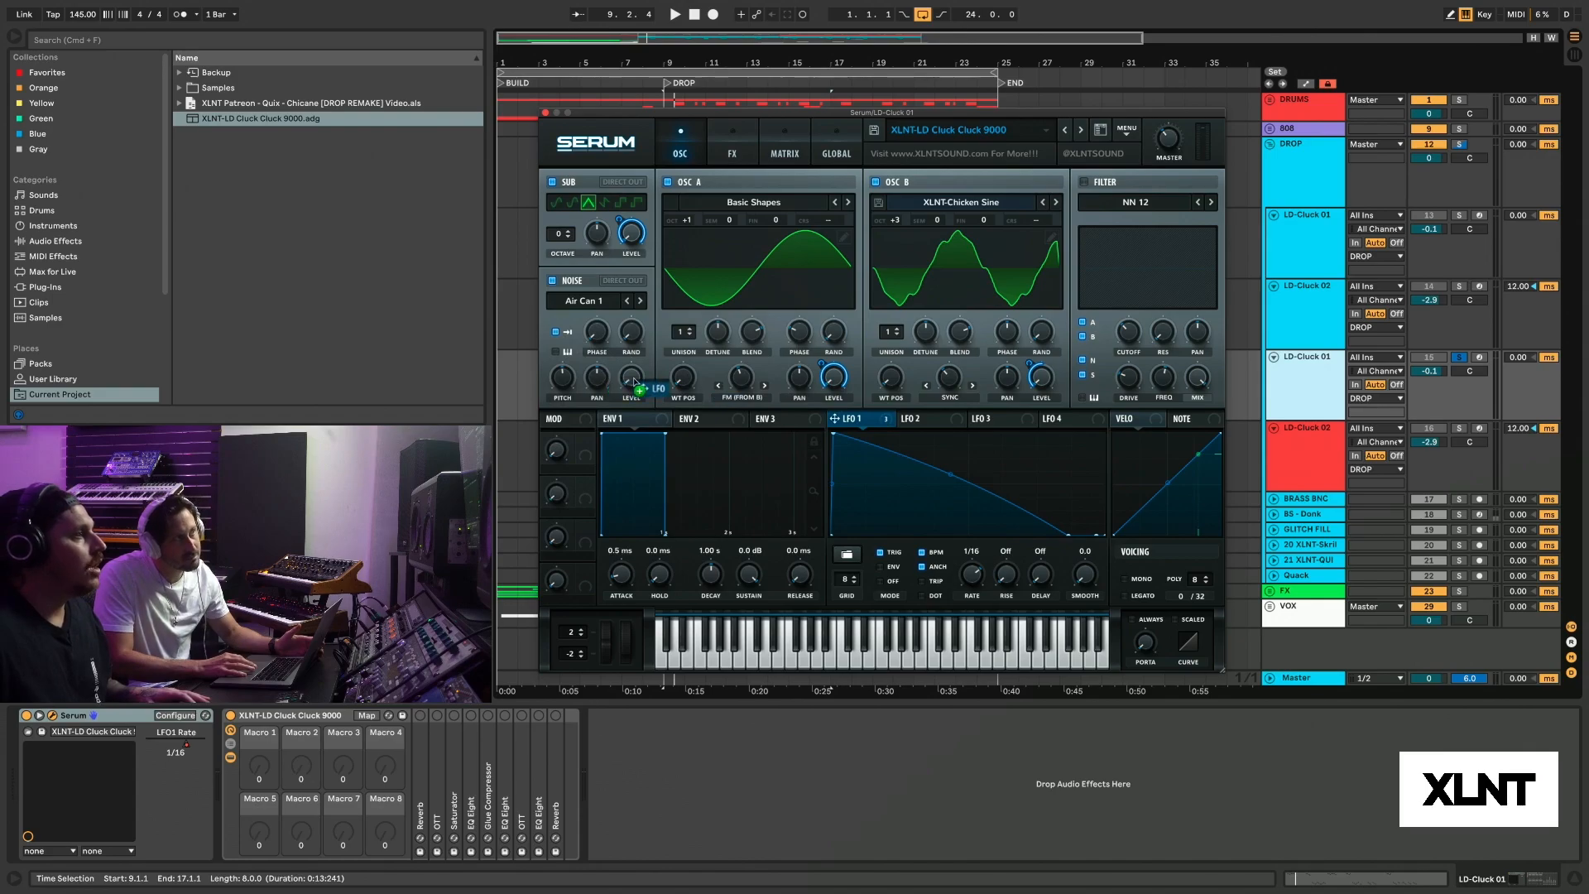
key(space)
key(space)
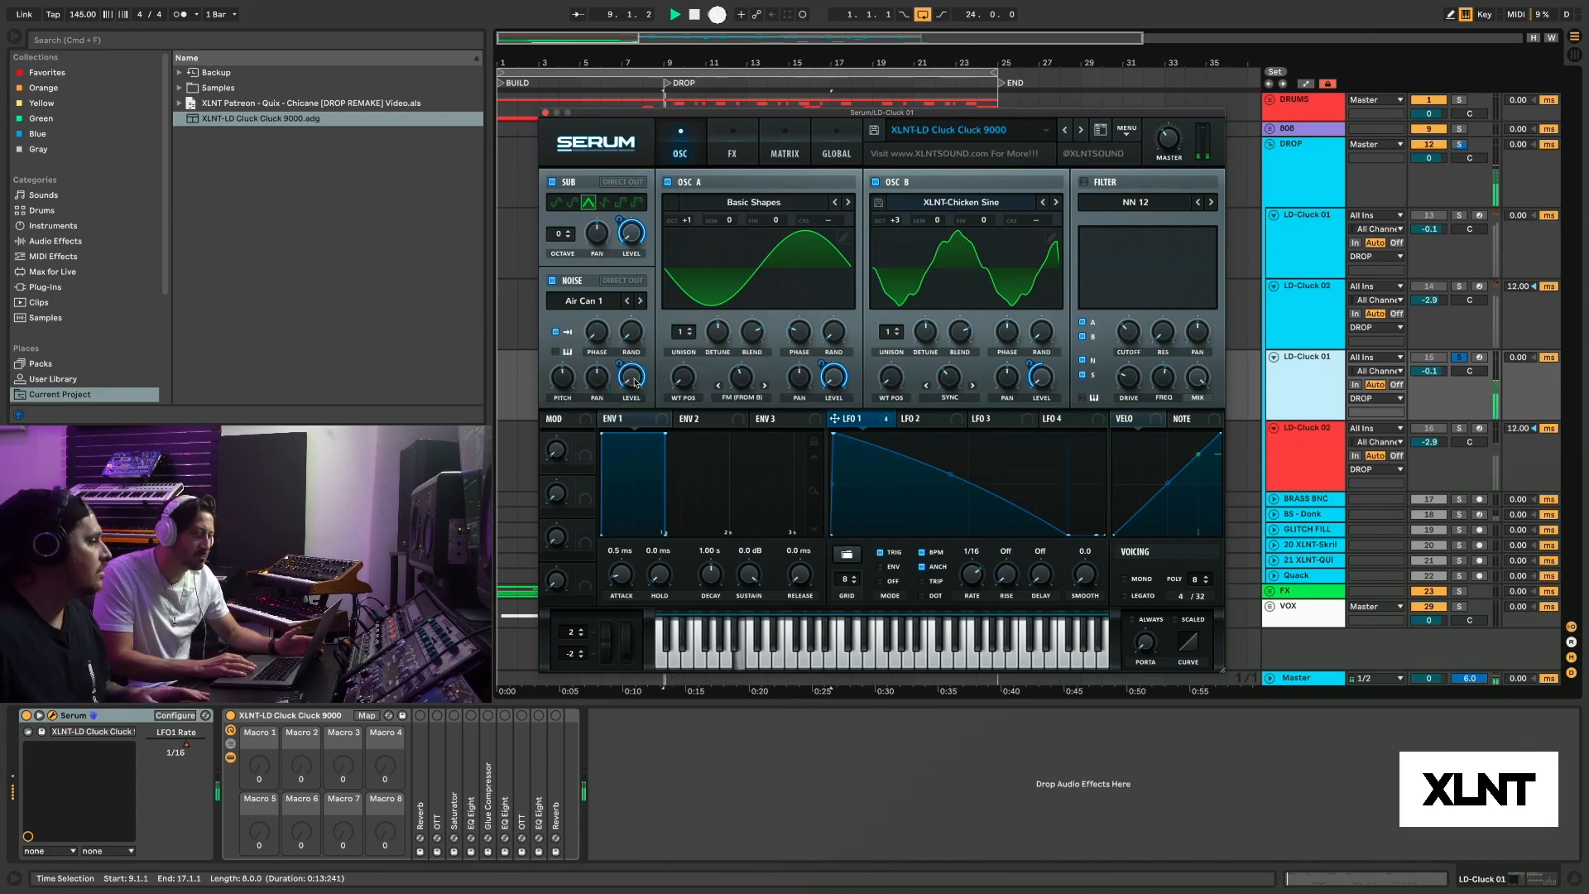
key(space)
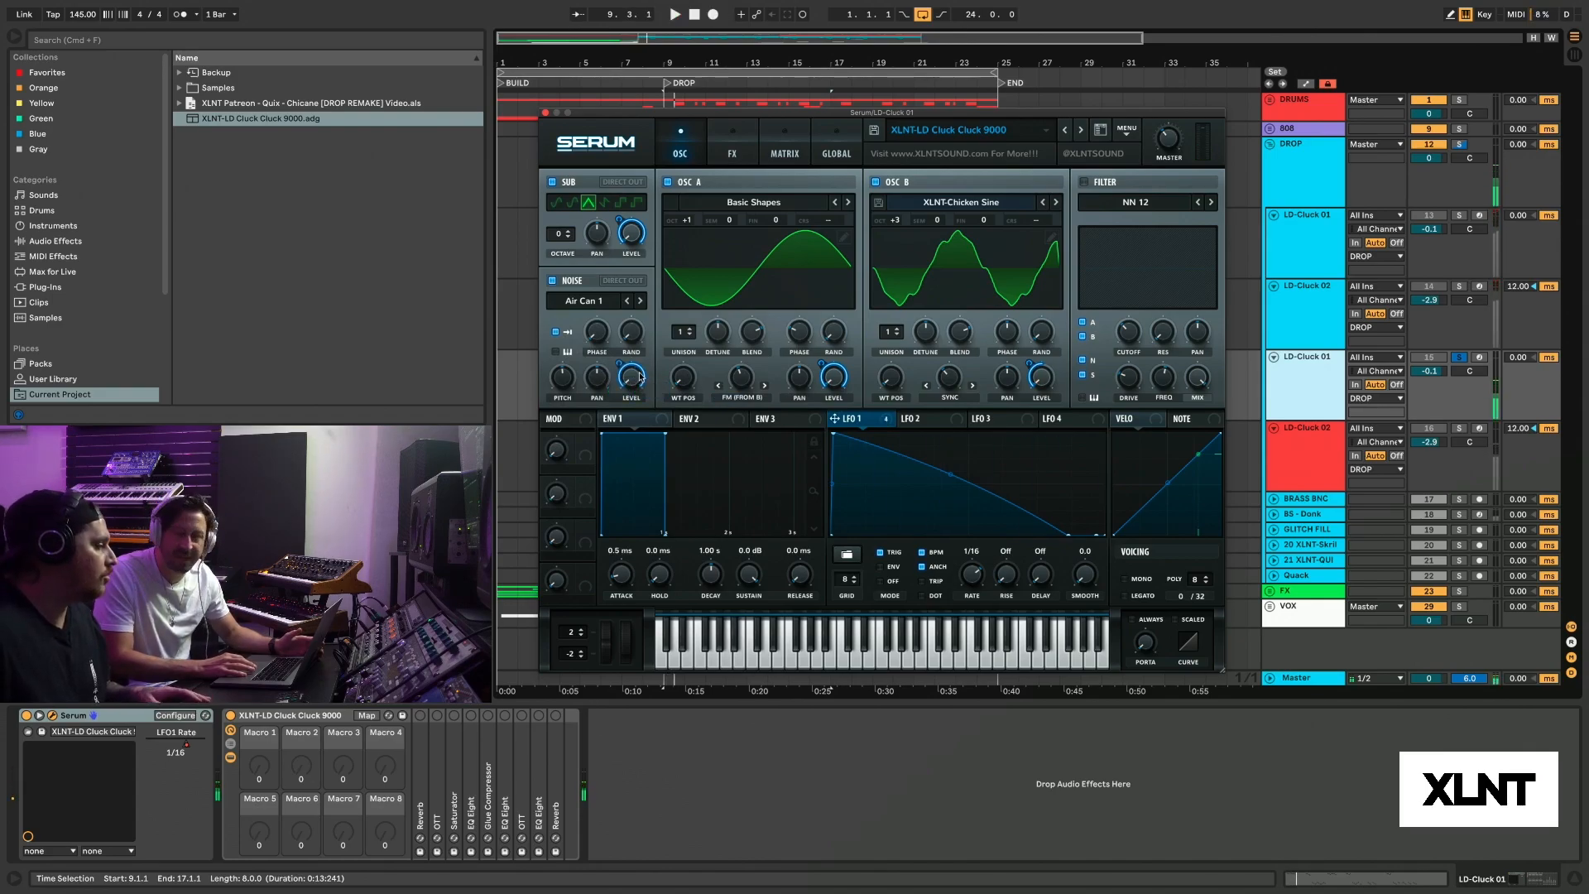
- Enable the NN 12 filter and assign LFO 1 to its cutoff with an amount of 14, auditioning the sound
click(1083, 183)
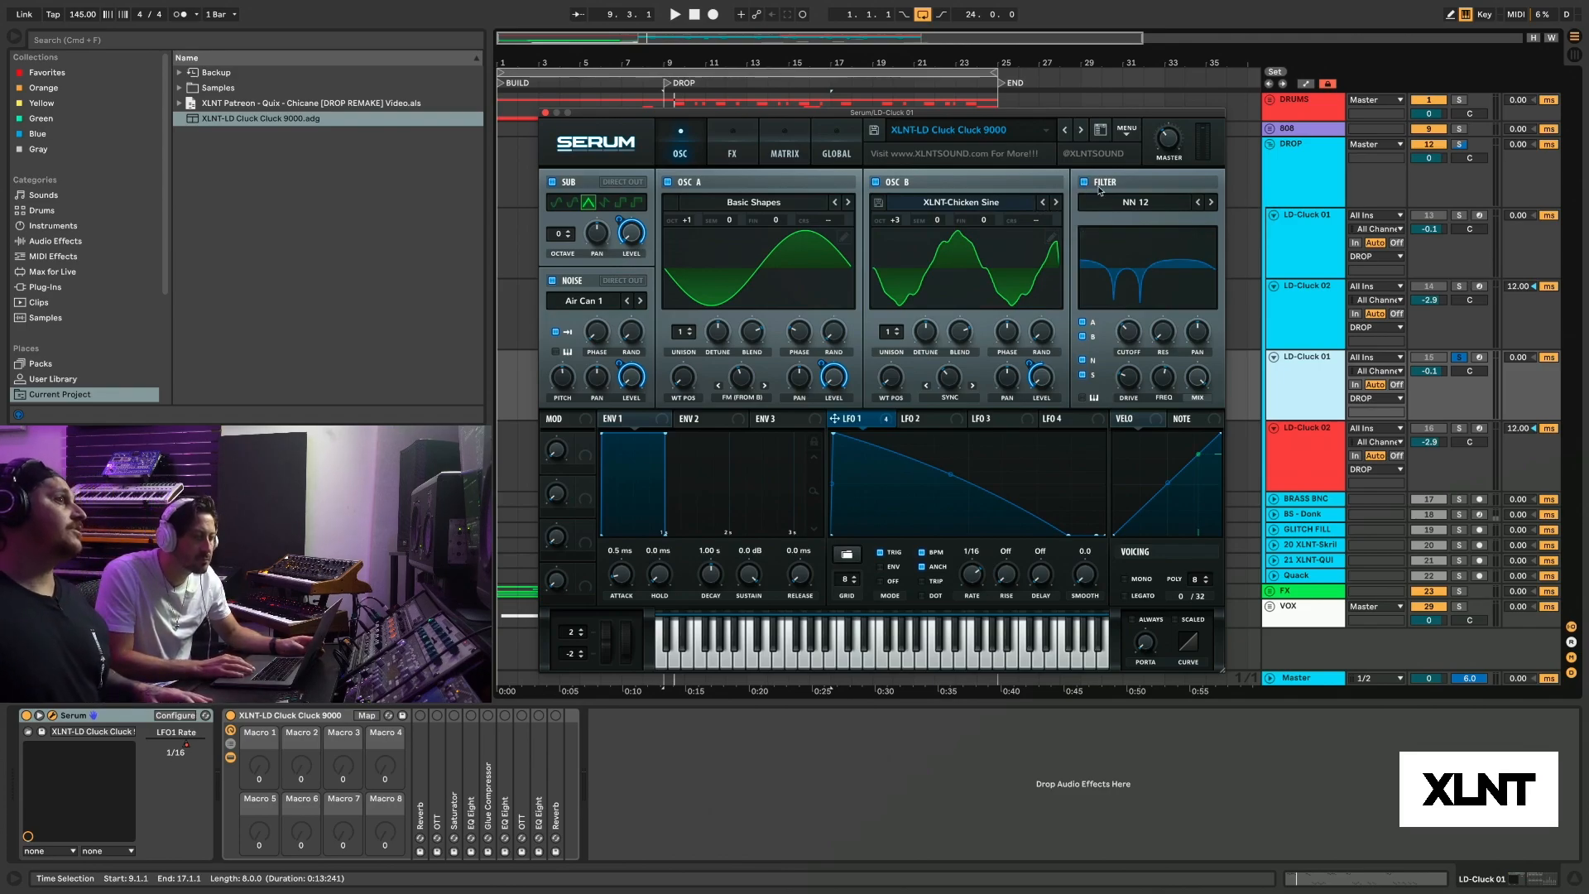
click(1138, 204)
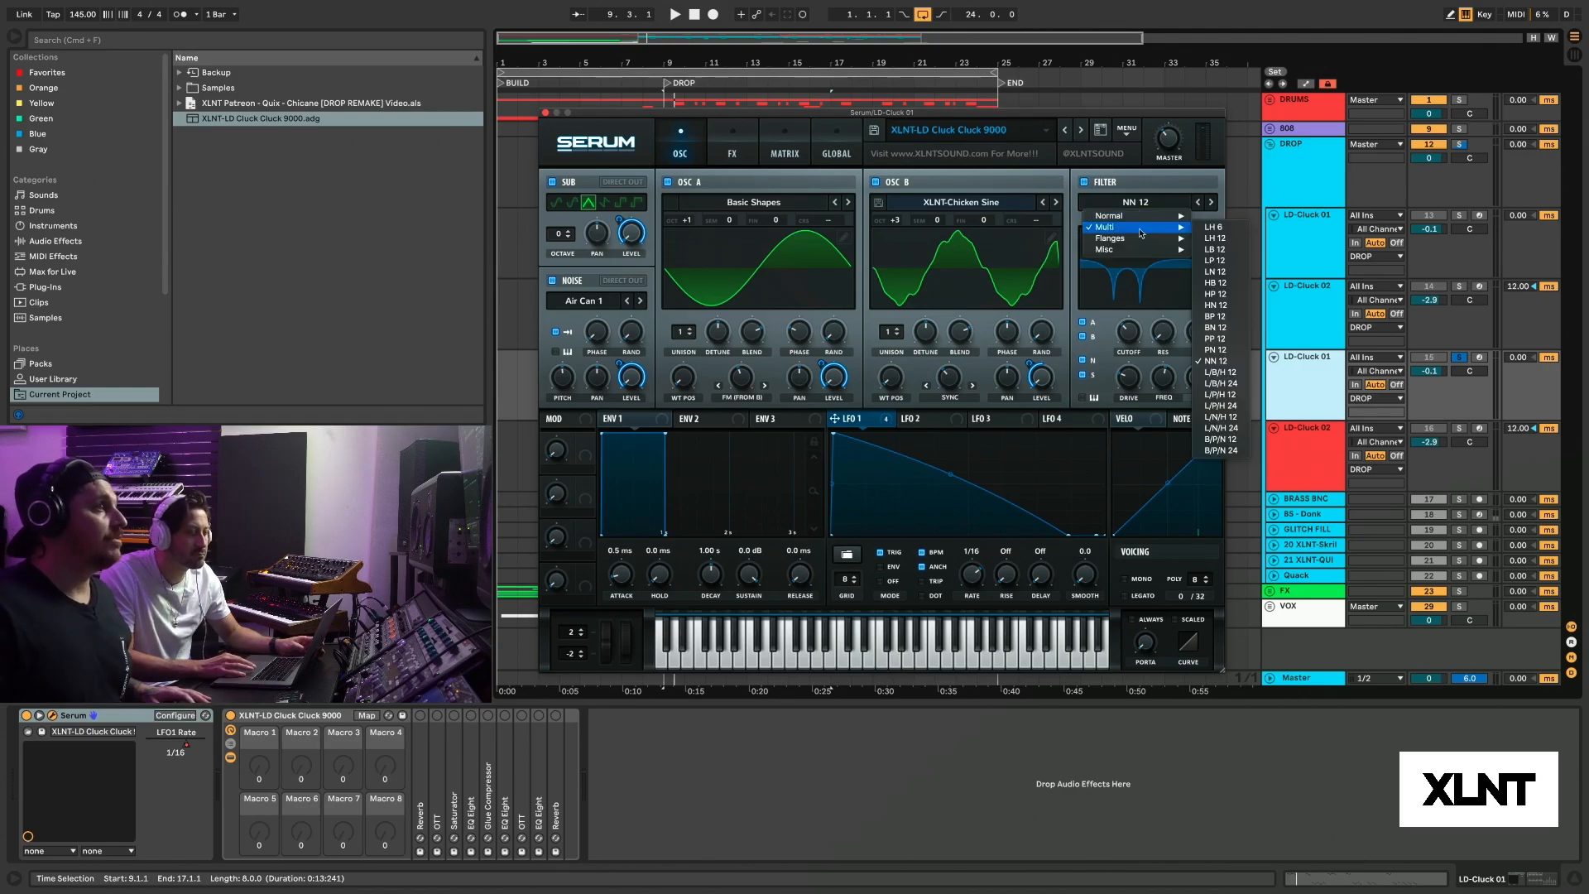
click(1156, 208)
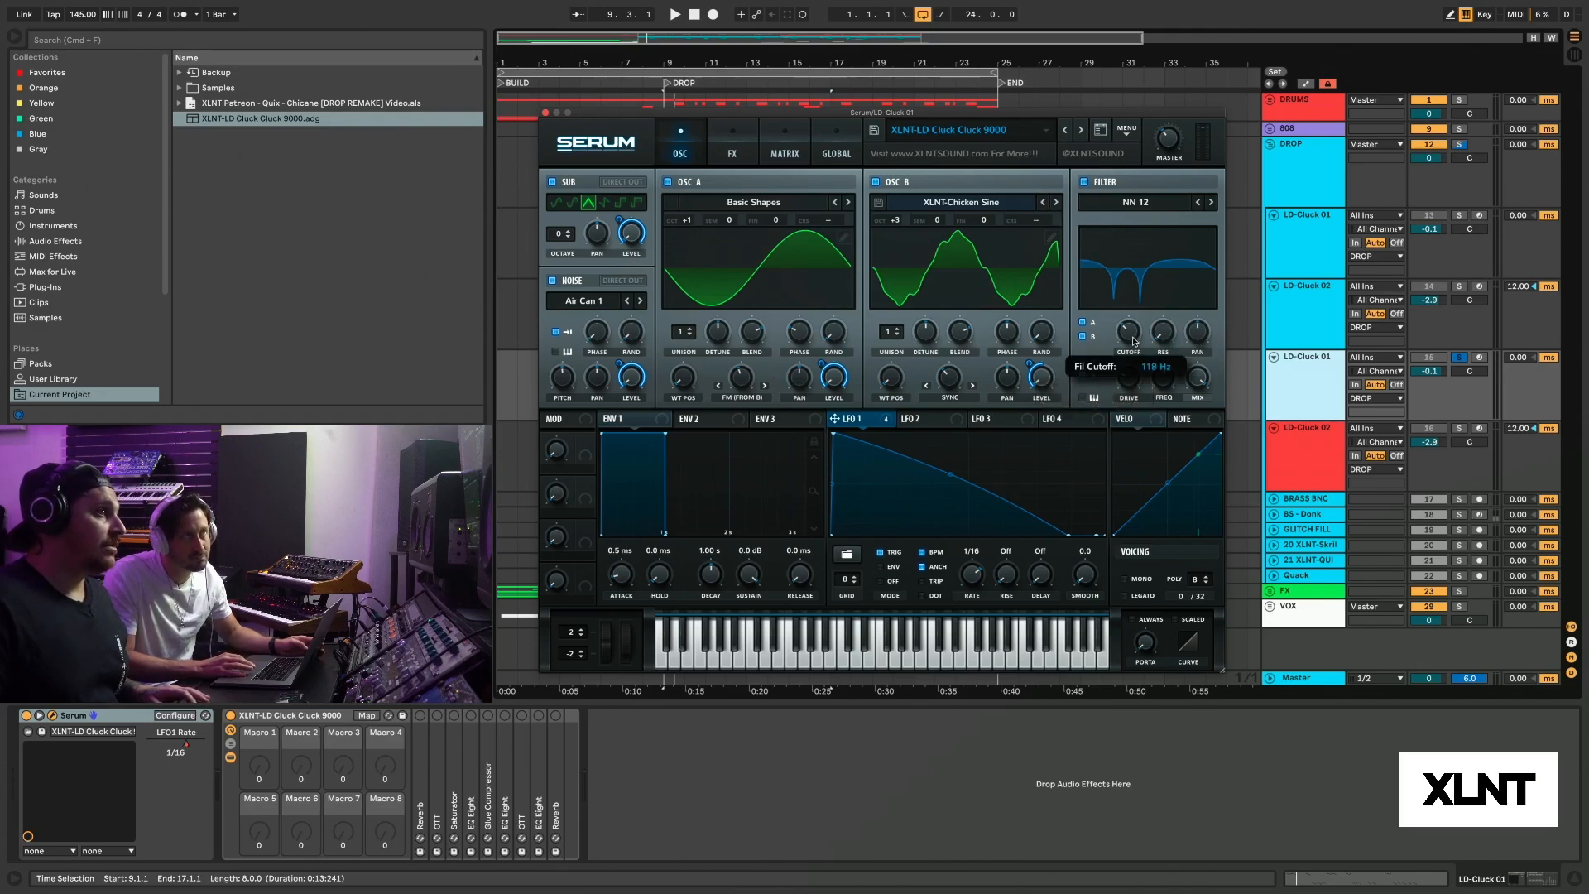
mouse_move(1168, 341)
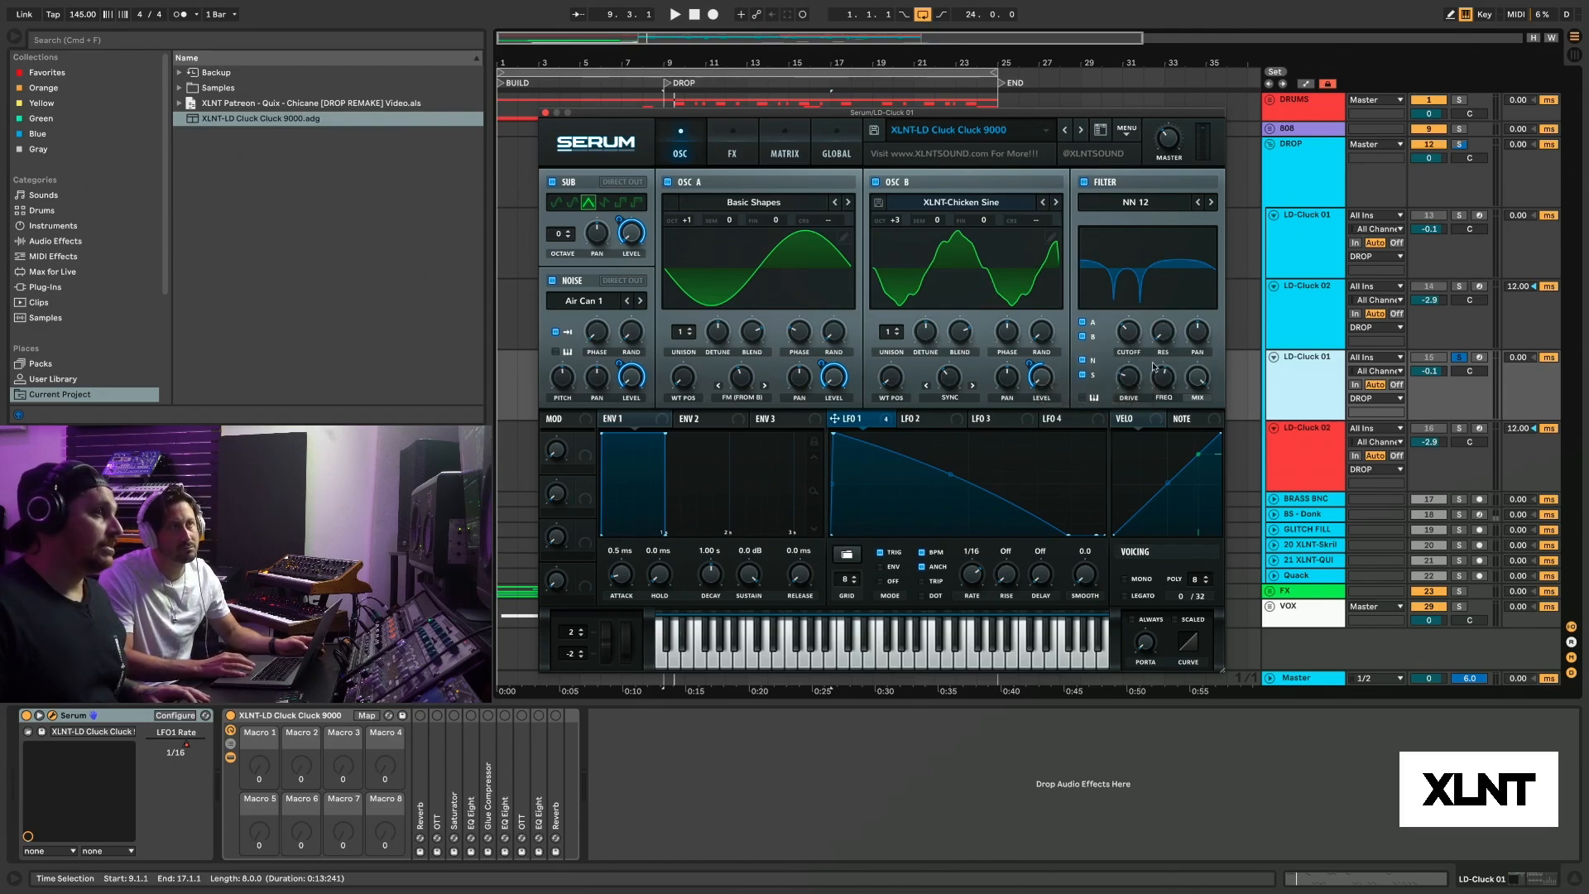
mouse_move(1135, 380)
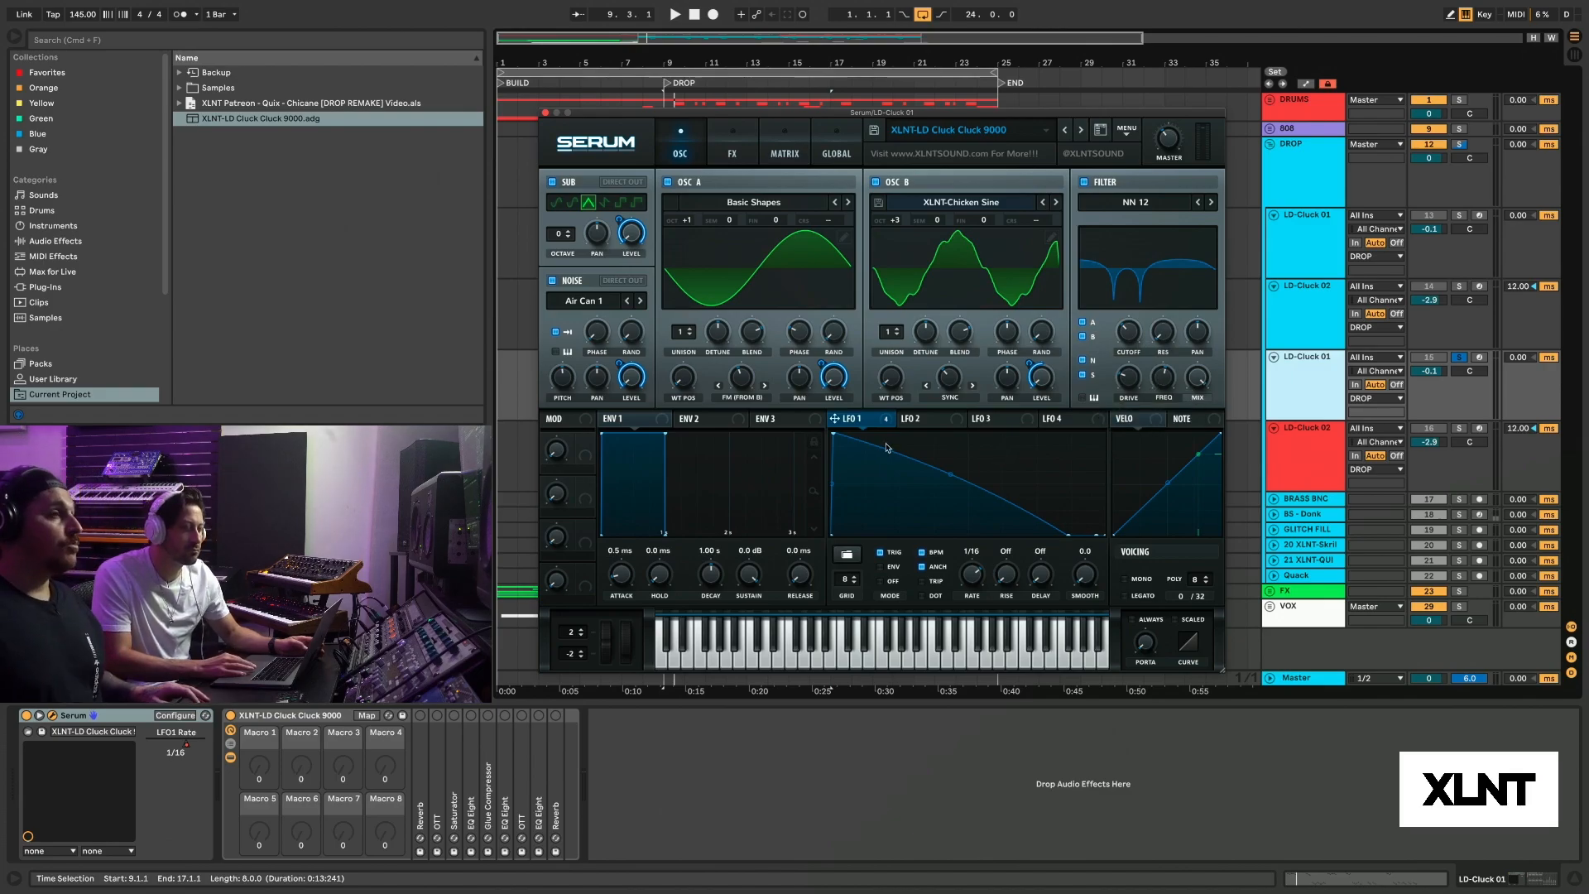
drag(924, 417, 1119, 358)
drag(876, 423, 1113, 357)
key(space)
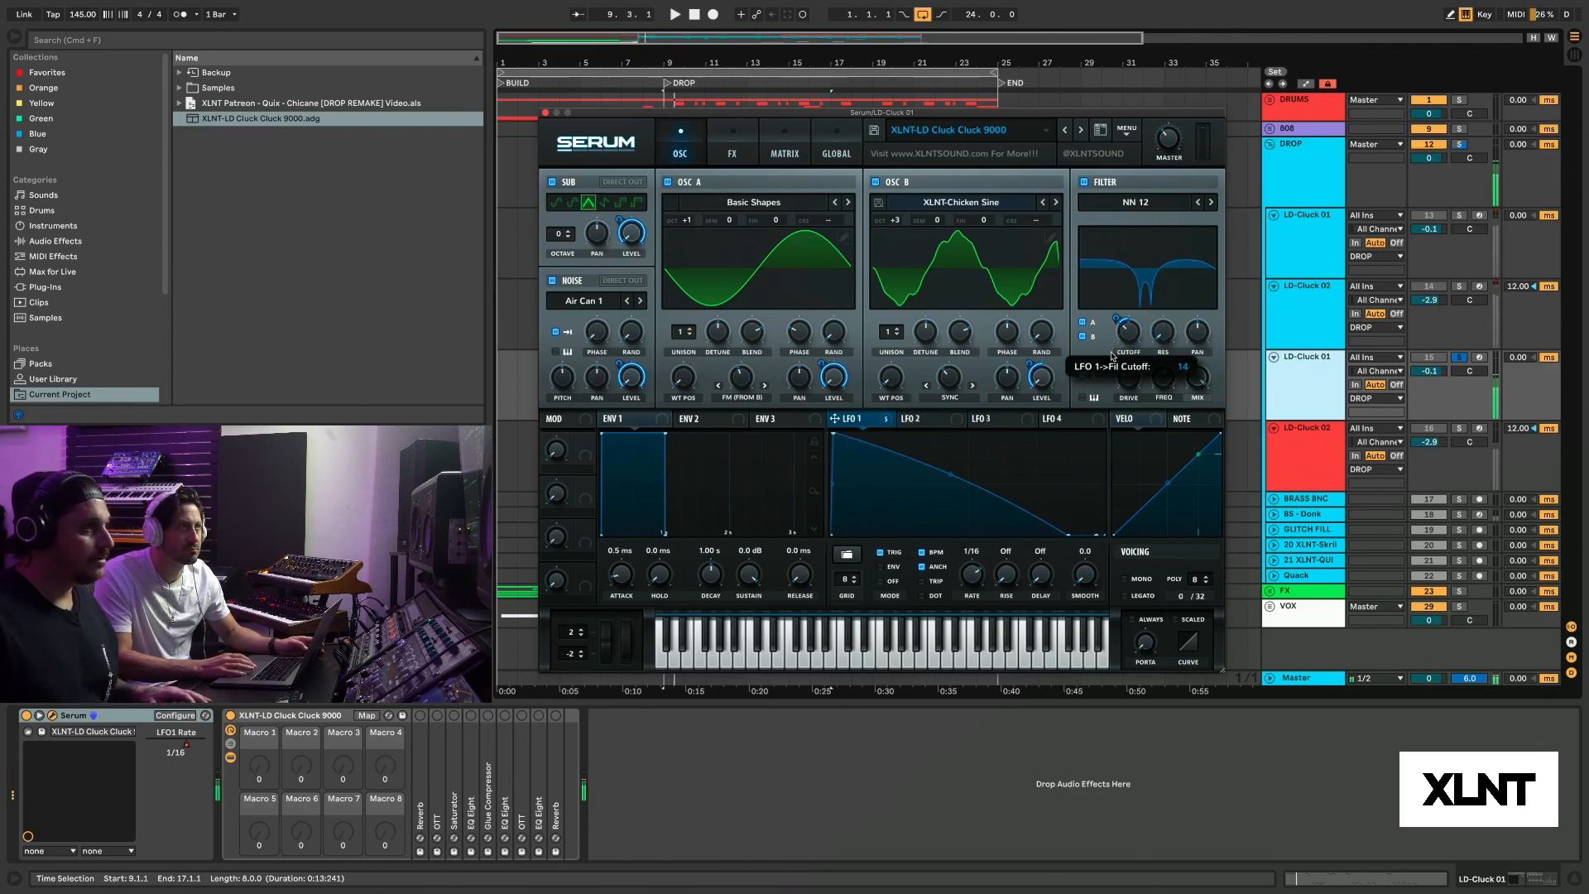
key(space)
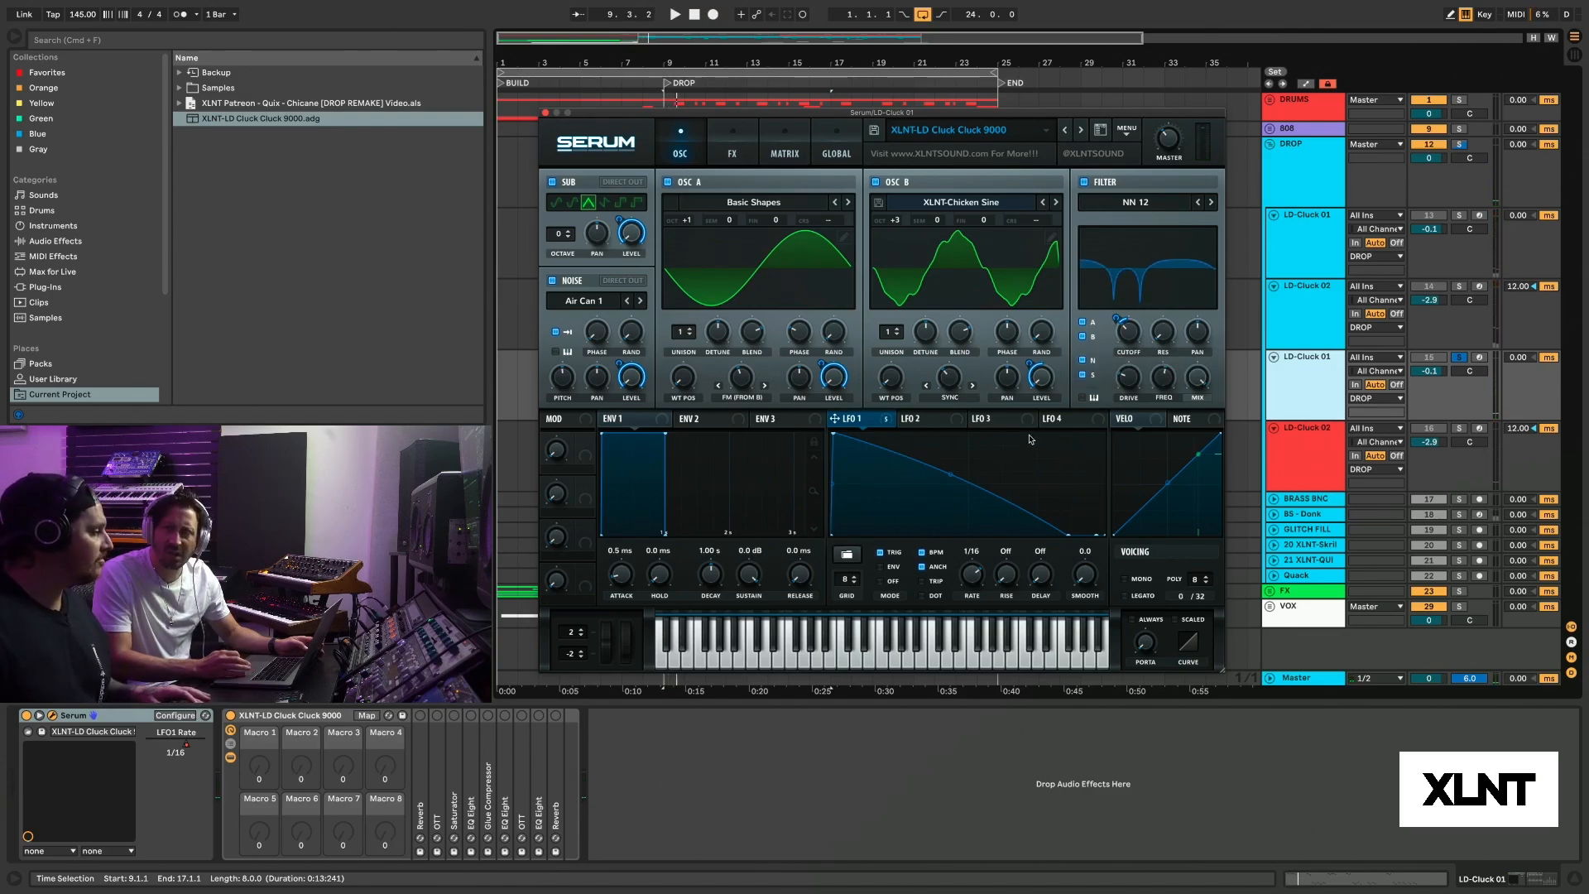
- Assign LFO 1 to the filter's variable frequency (Fil Var) with an amount of -12 and audition the sound
click(910, 418)
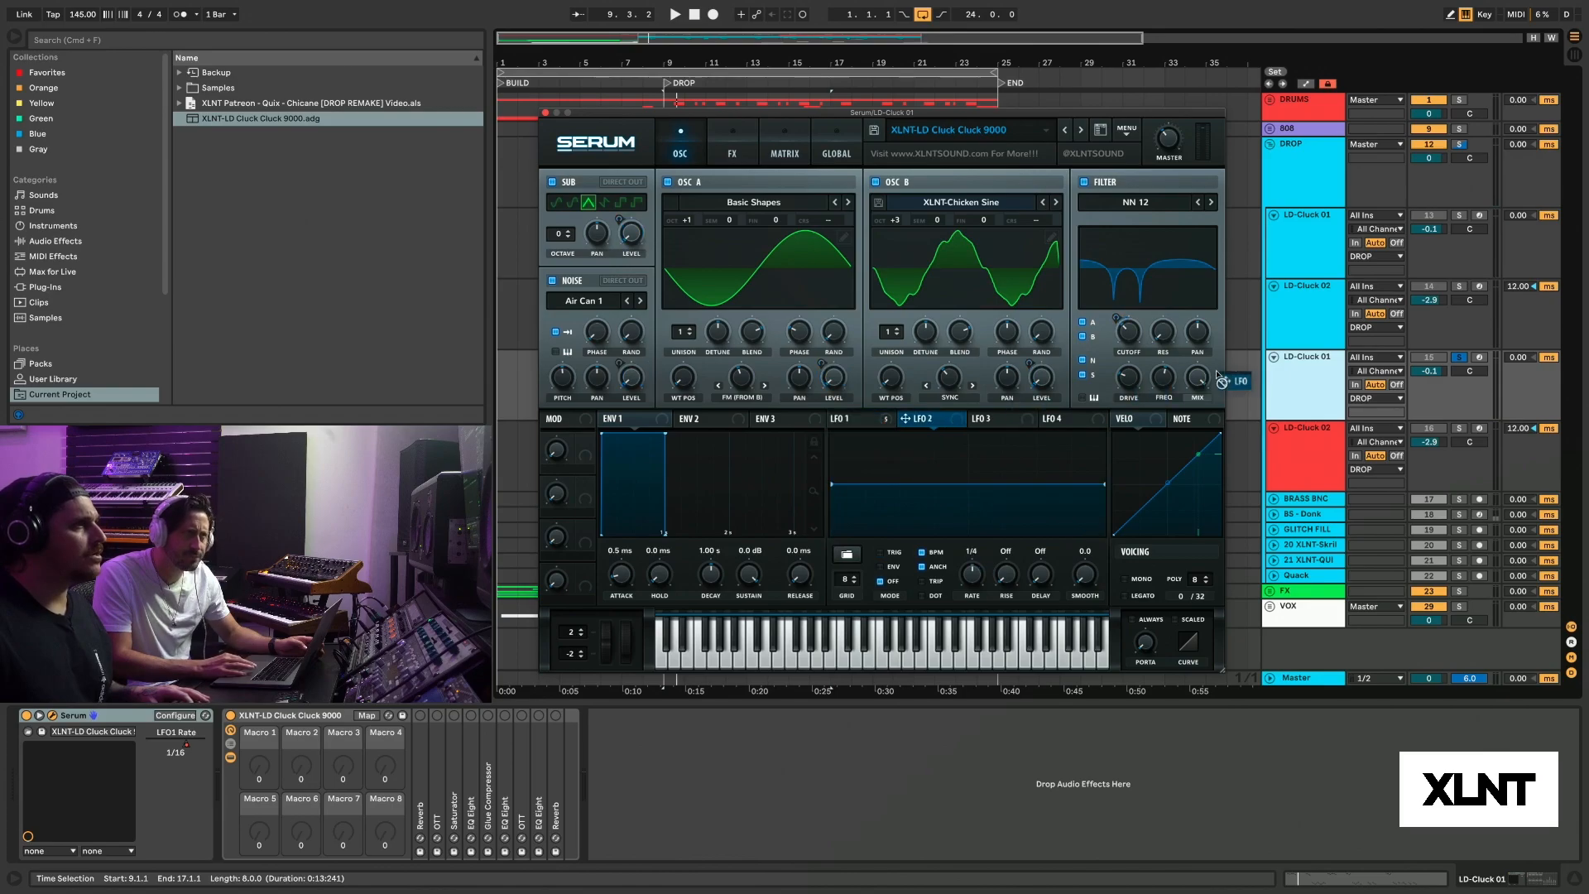
click(840, 421)
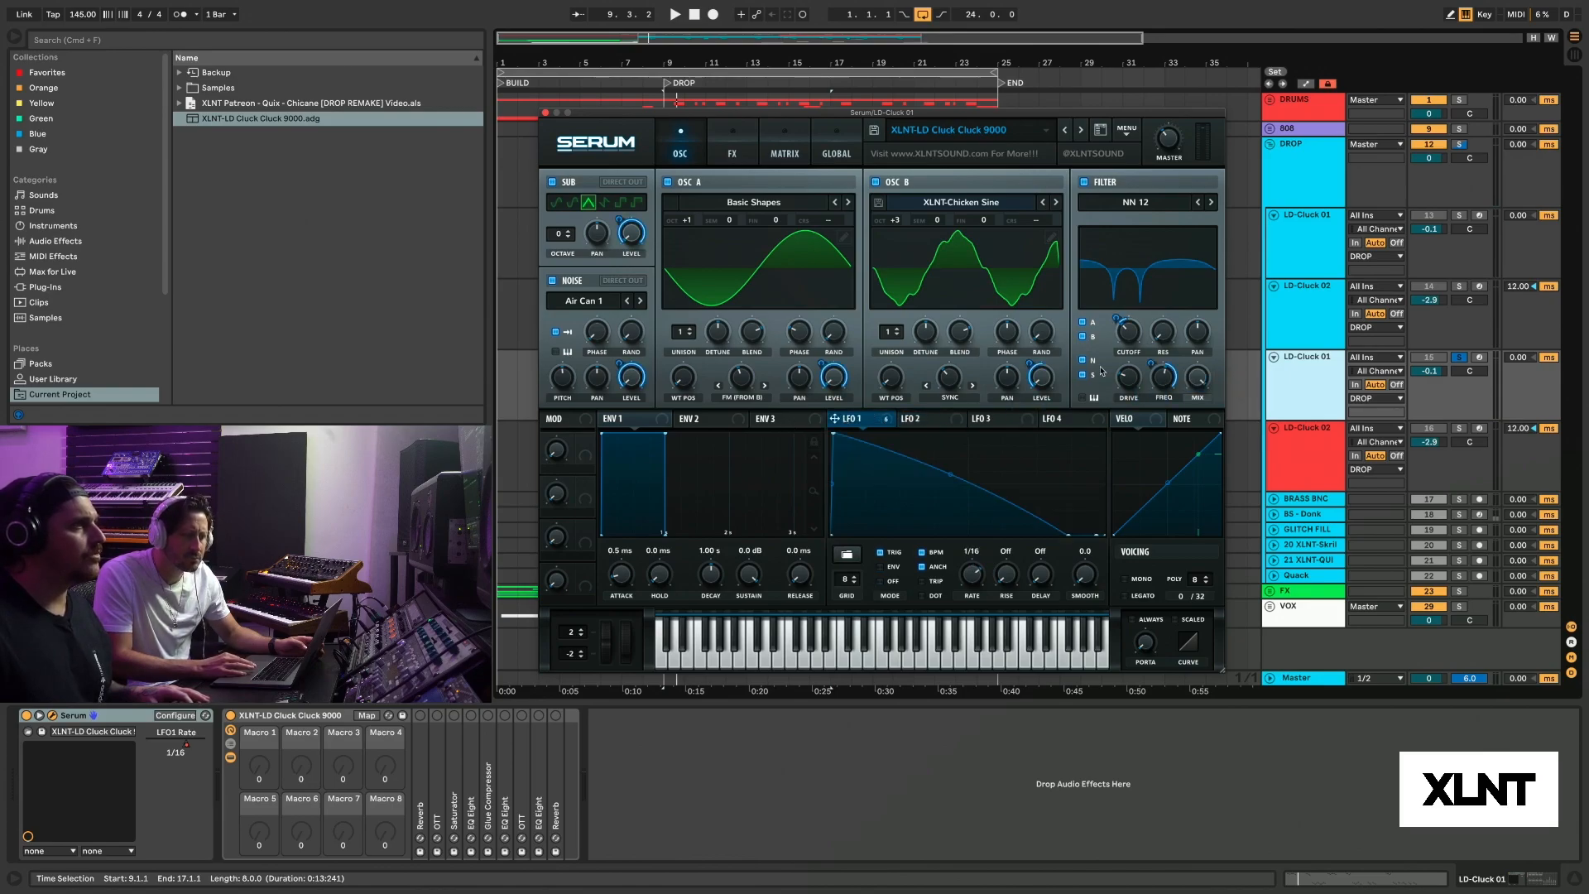
drag(1155, 363, 1148, 398)
key(space)
key(space)
key(space)
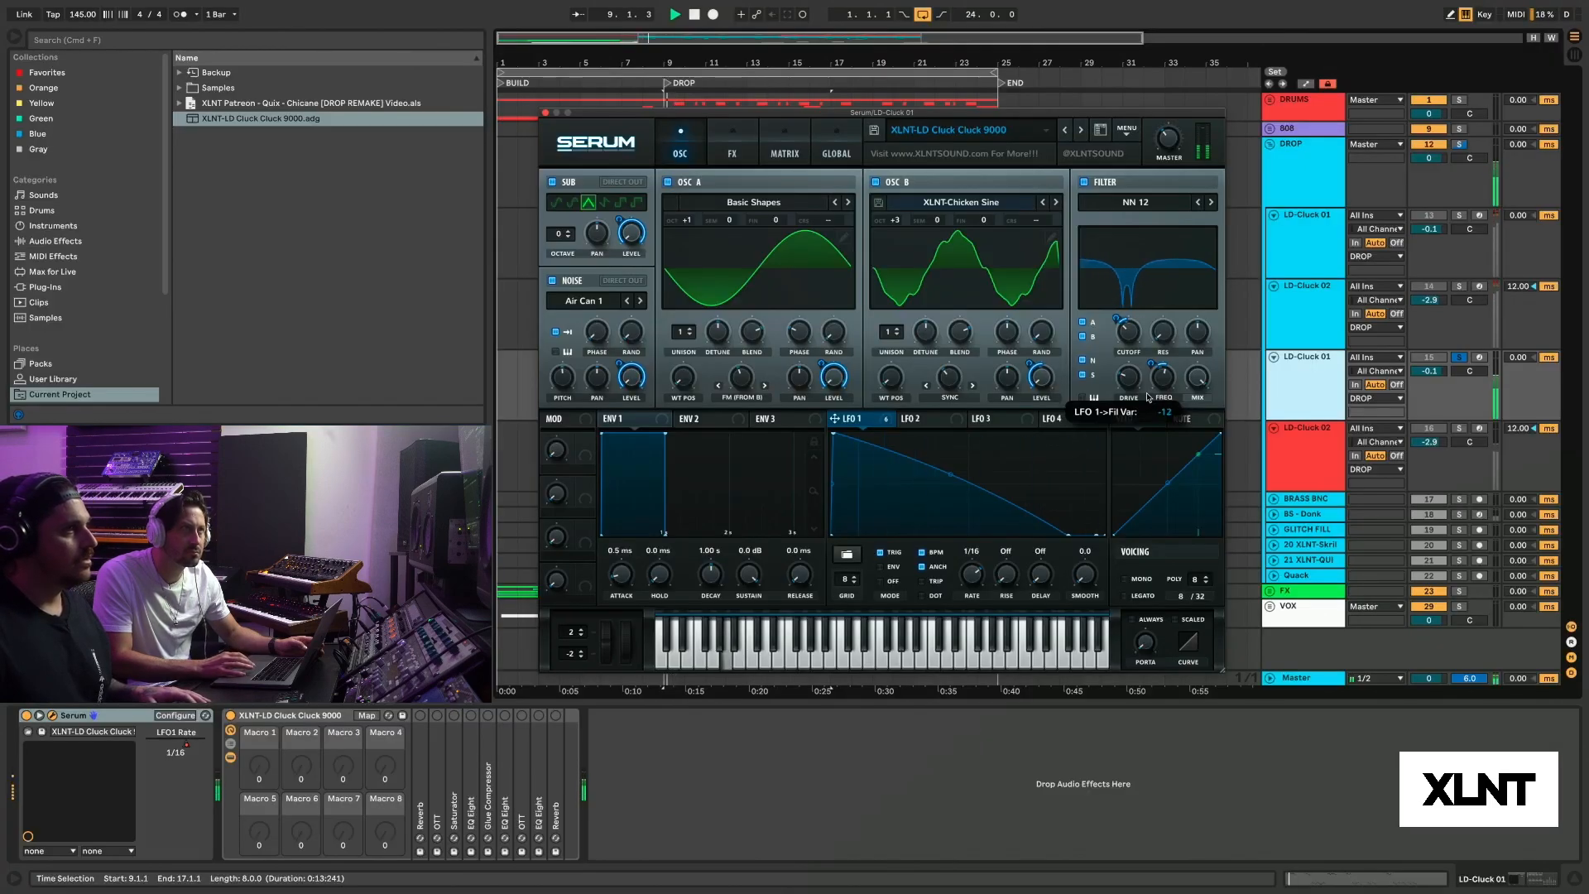
key(space)
key(space)
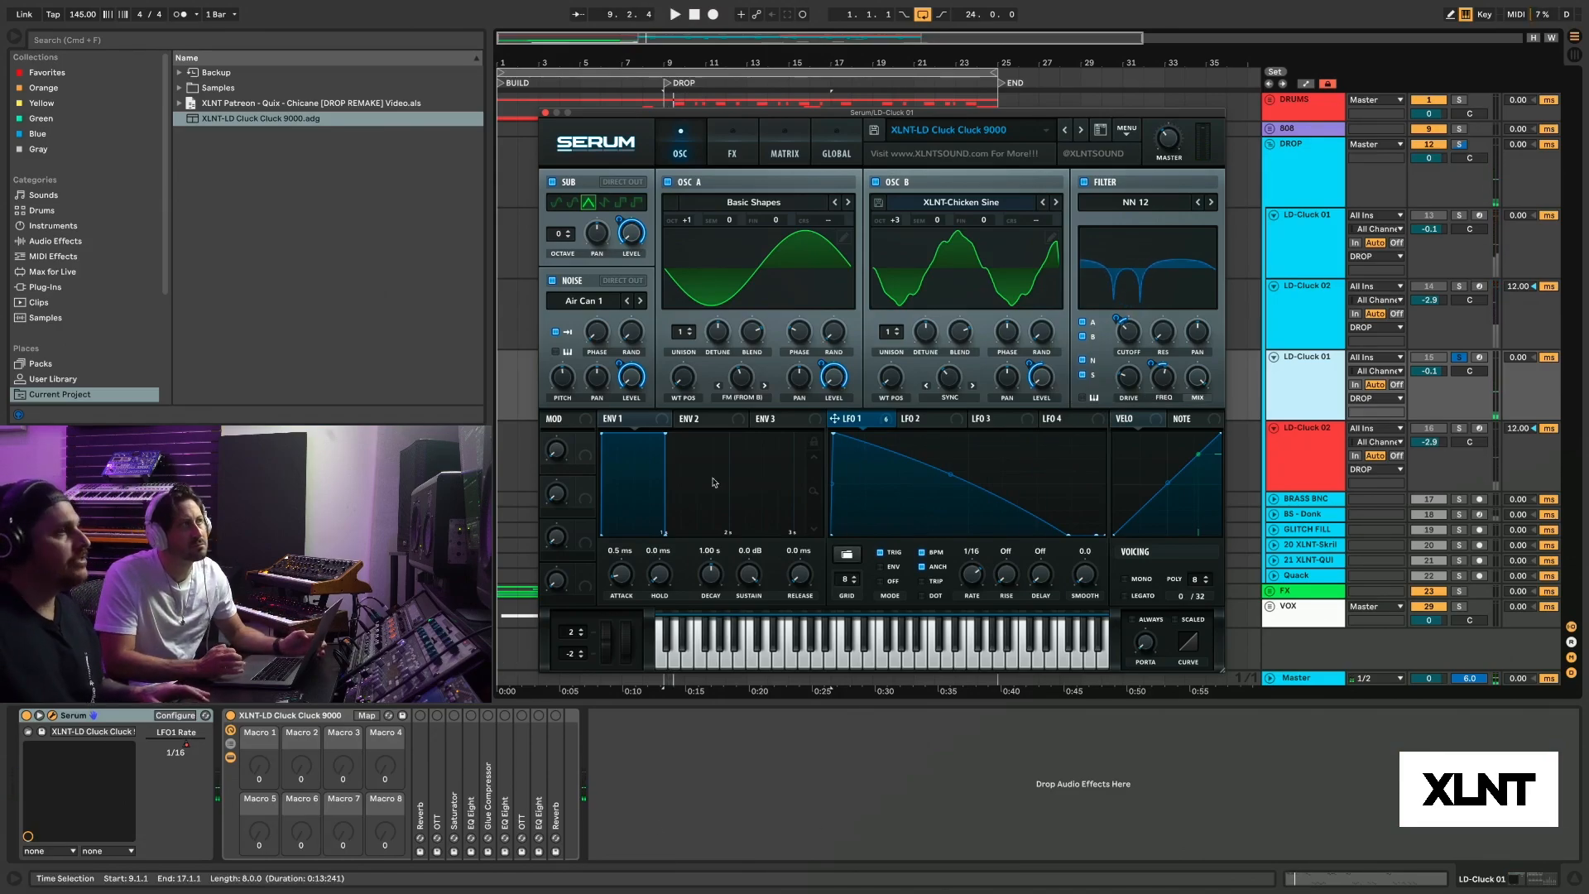
- Add a modulation routing from LFO 3 to the global master tuning (Mast.Tun)
click(934, 424)
click(987, 420)
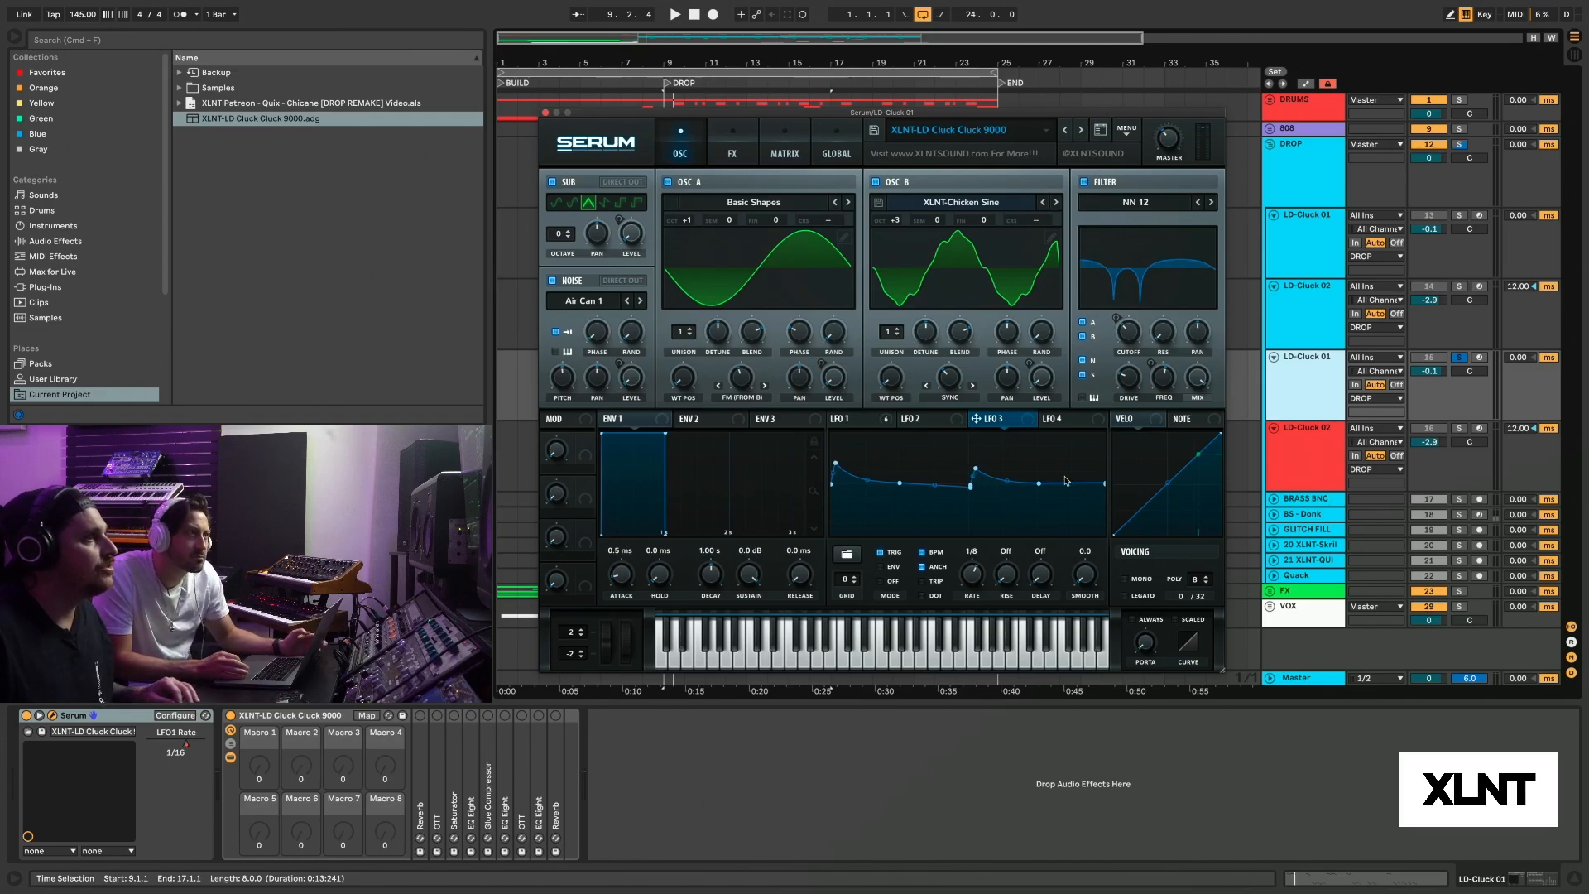
click(796, 156)
click(577, 357)
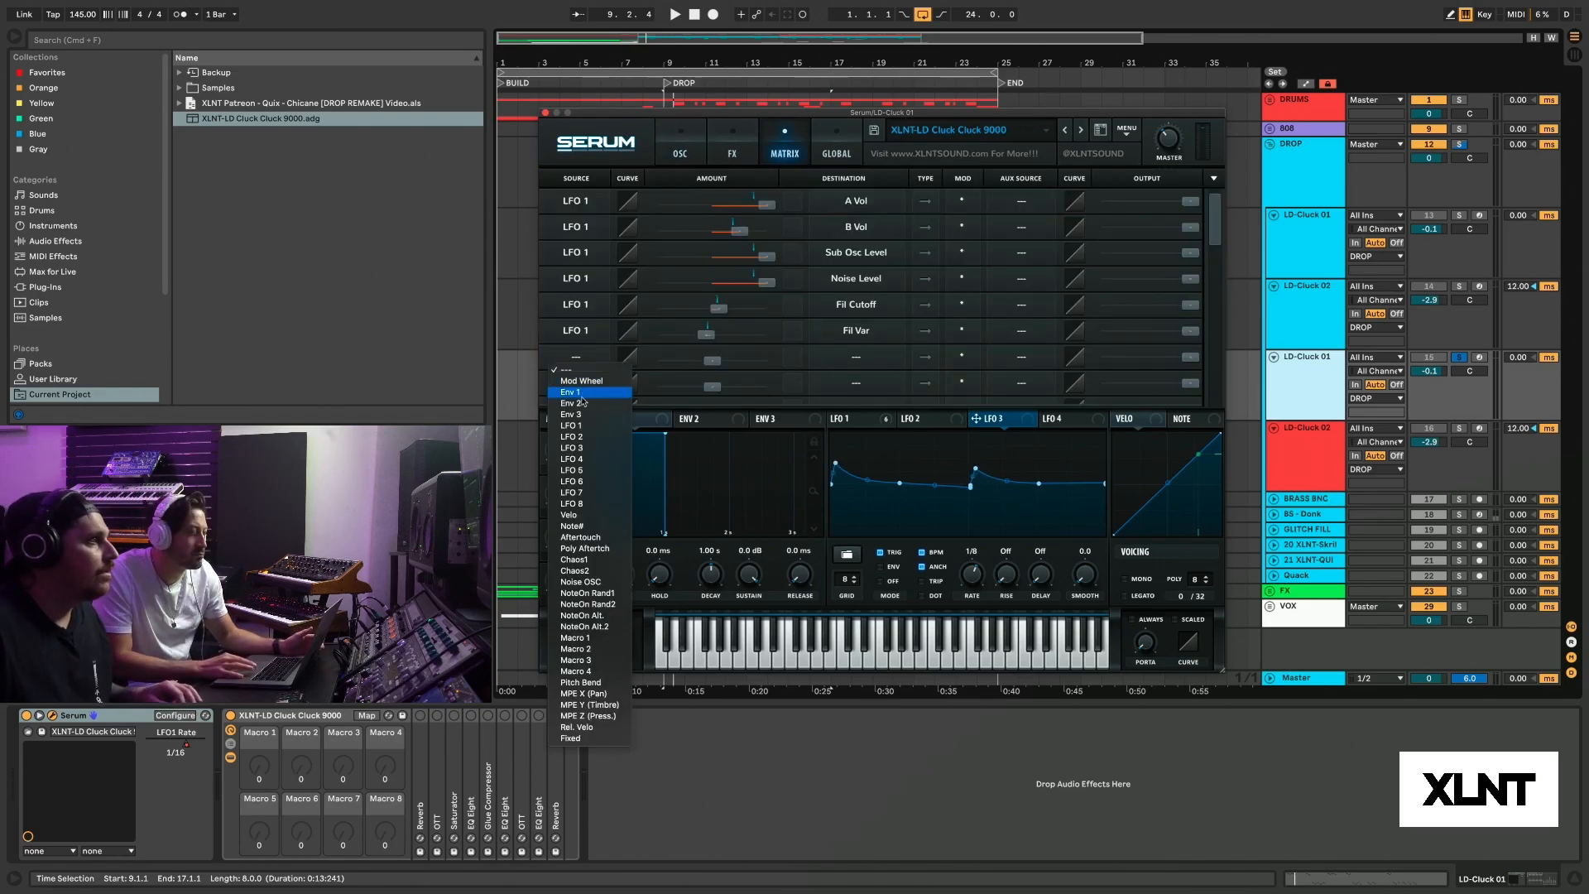
click(580, 448)
click(856, 357)
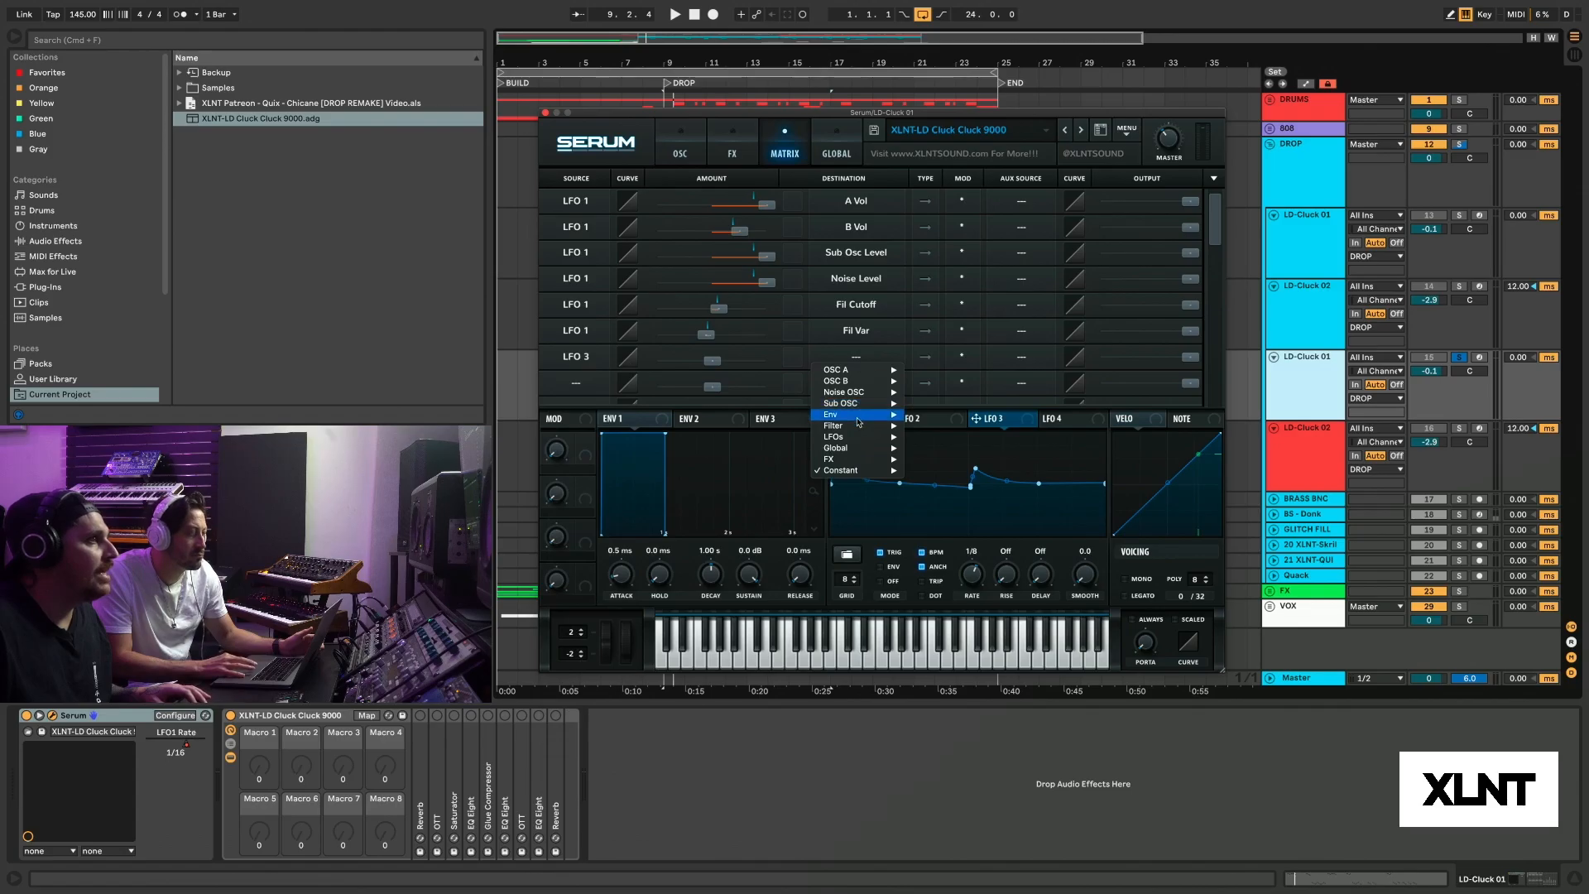
mouse_move(856, 439)
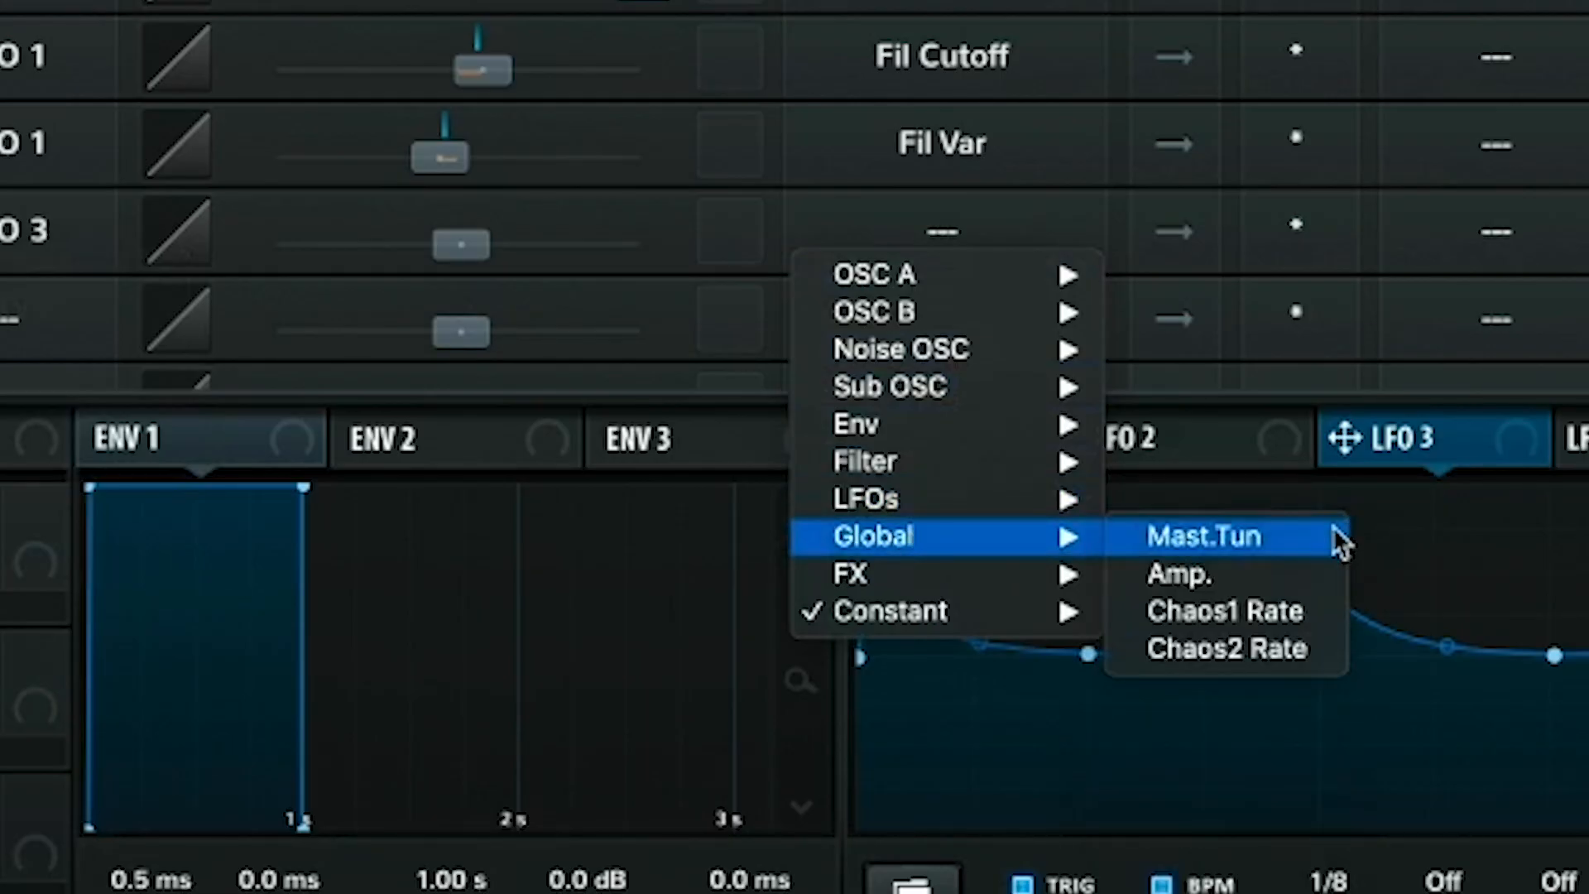
click(1329, 537)
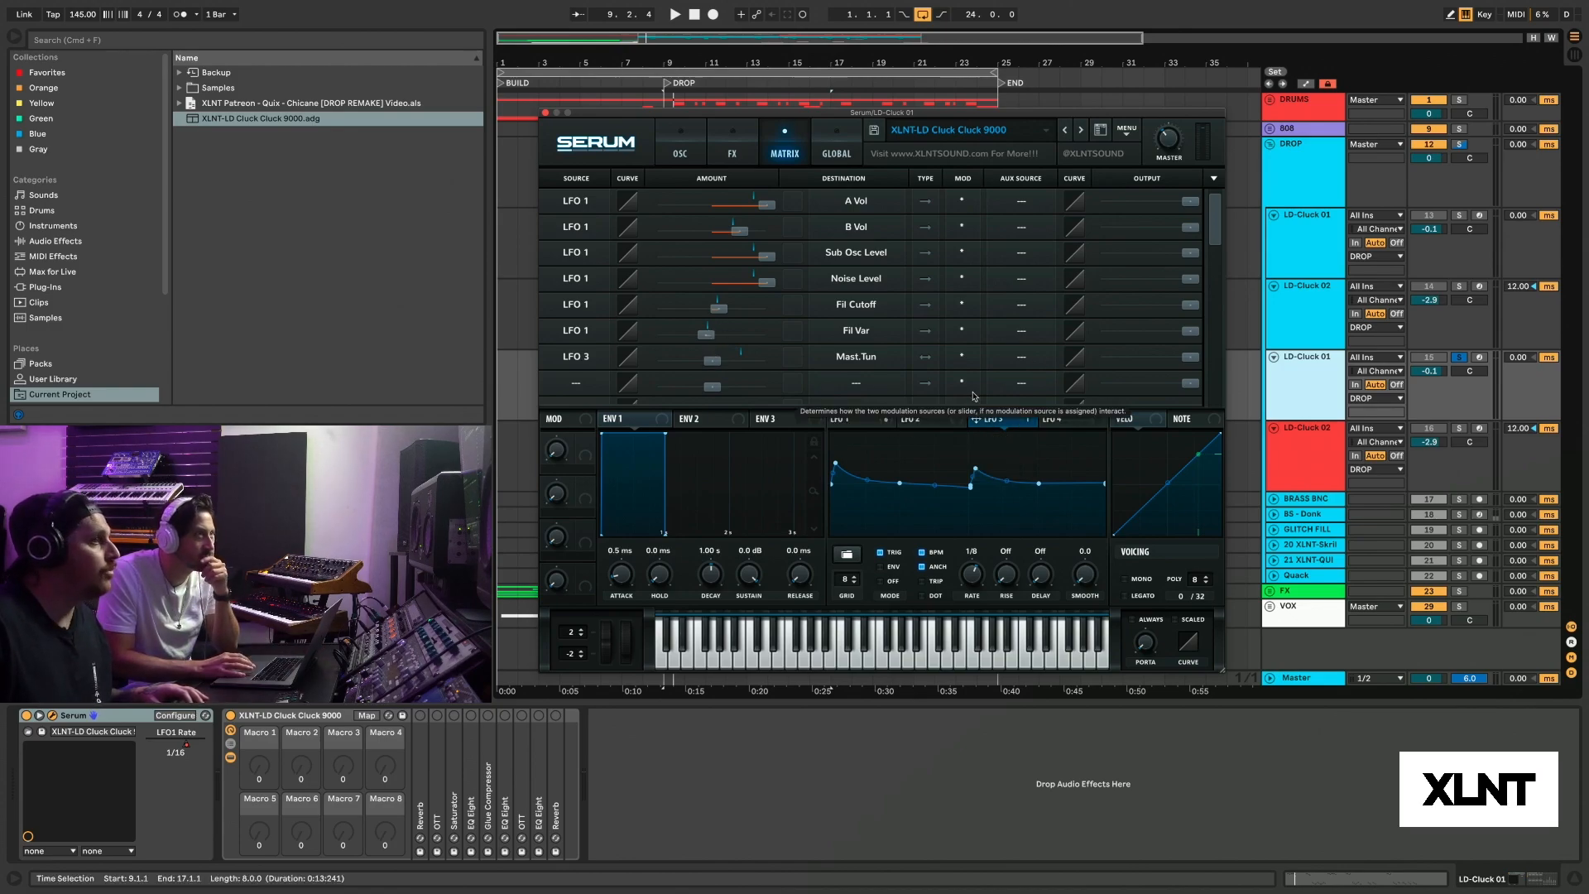
- Set the amount of the LFO 3 to master tuning modulation to 17 and audition the sound
drag(714, 362, 727, 367)
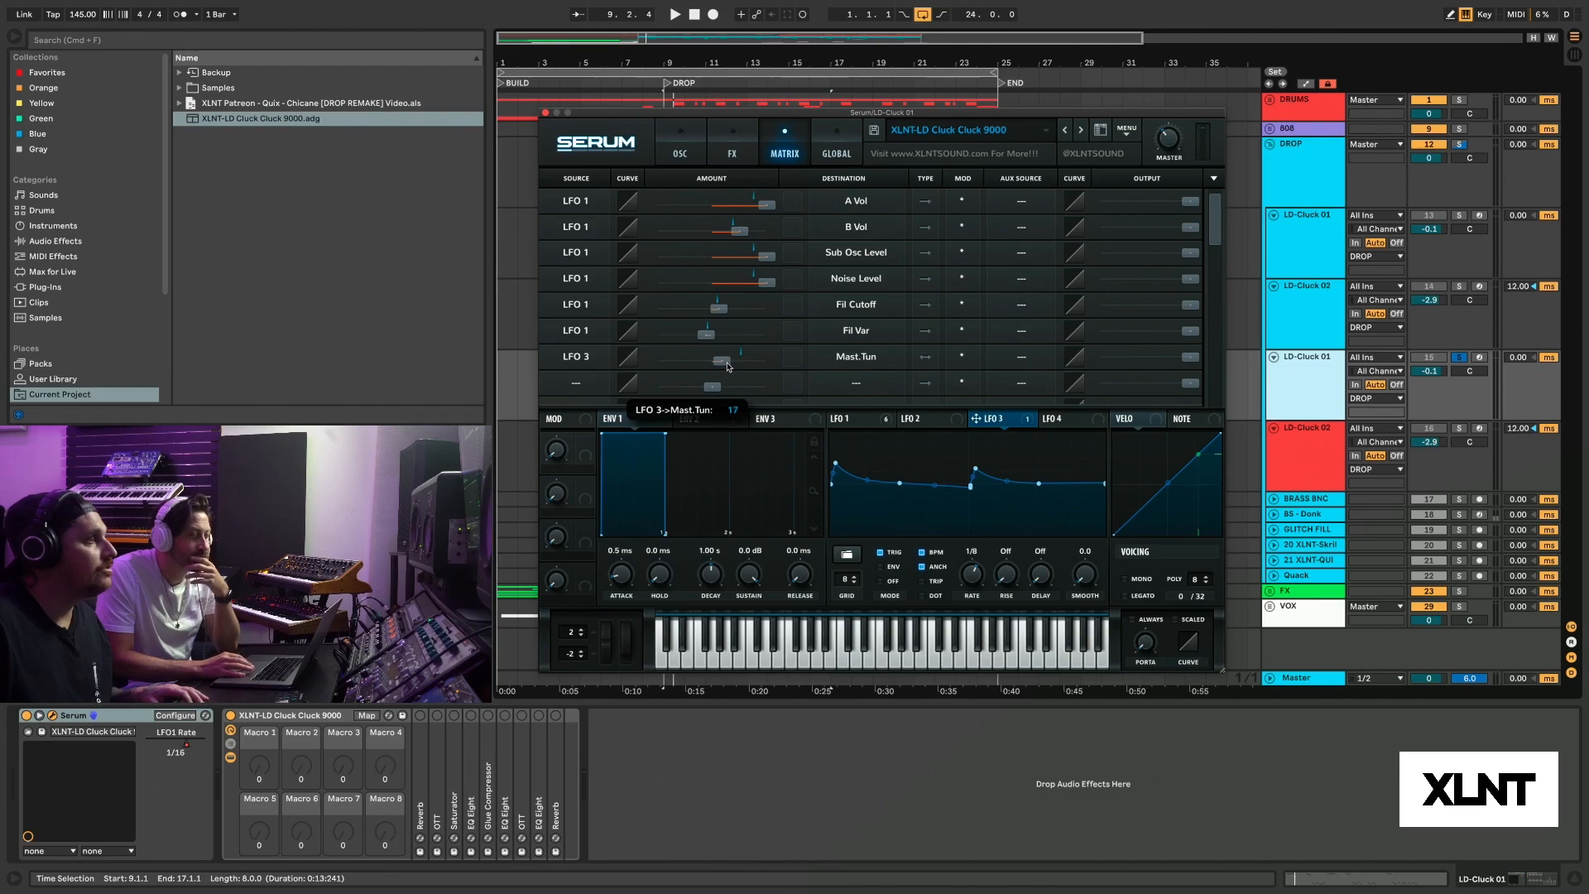
key(space)
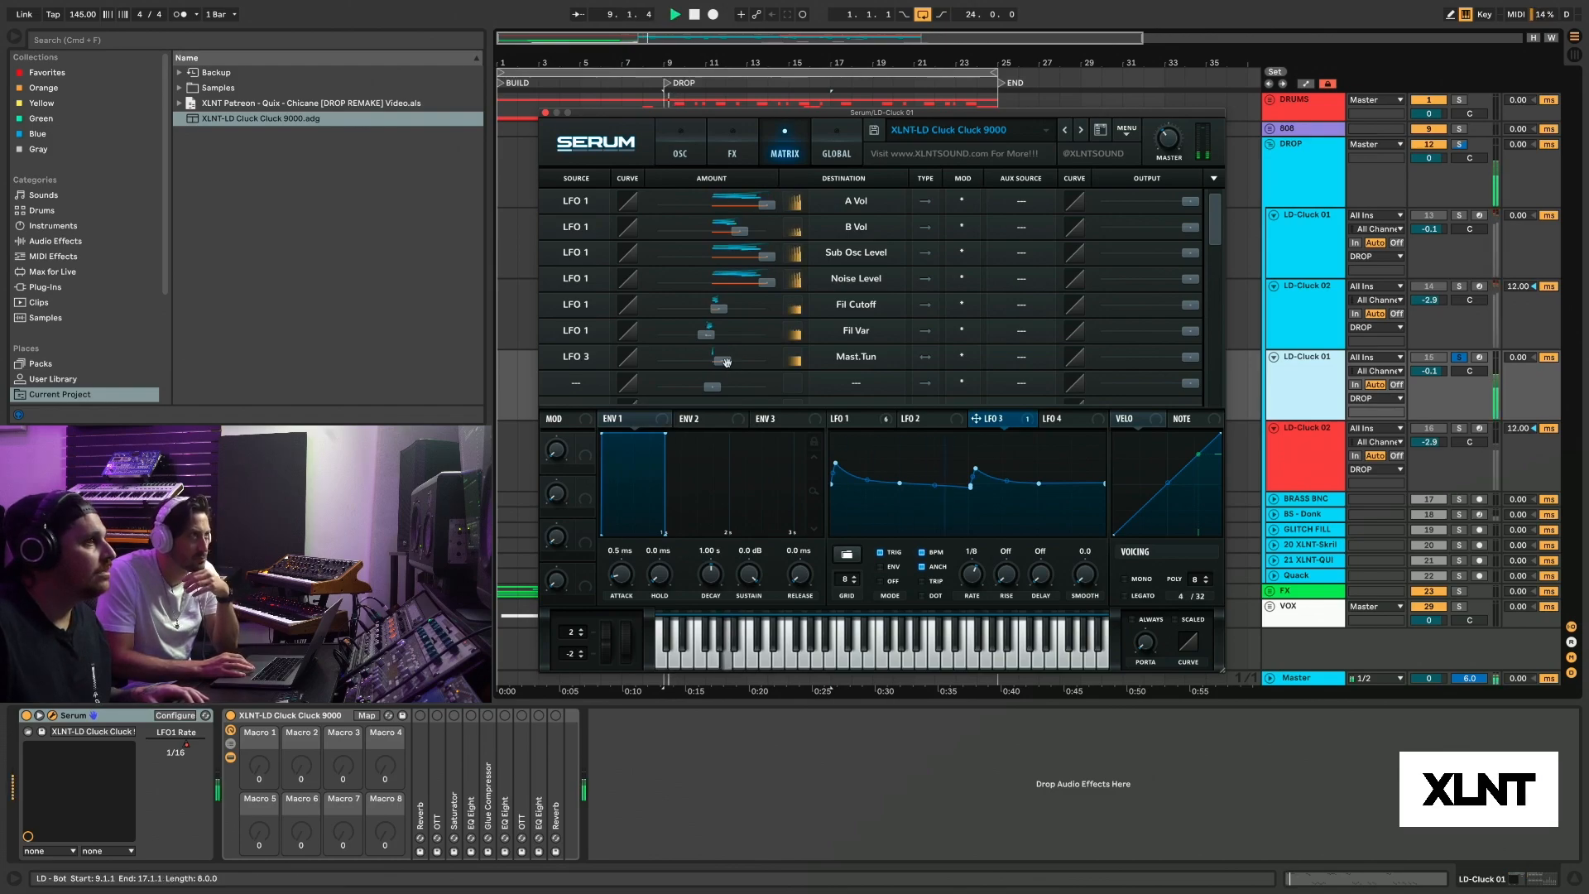
key(space)
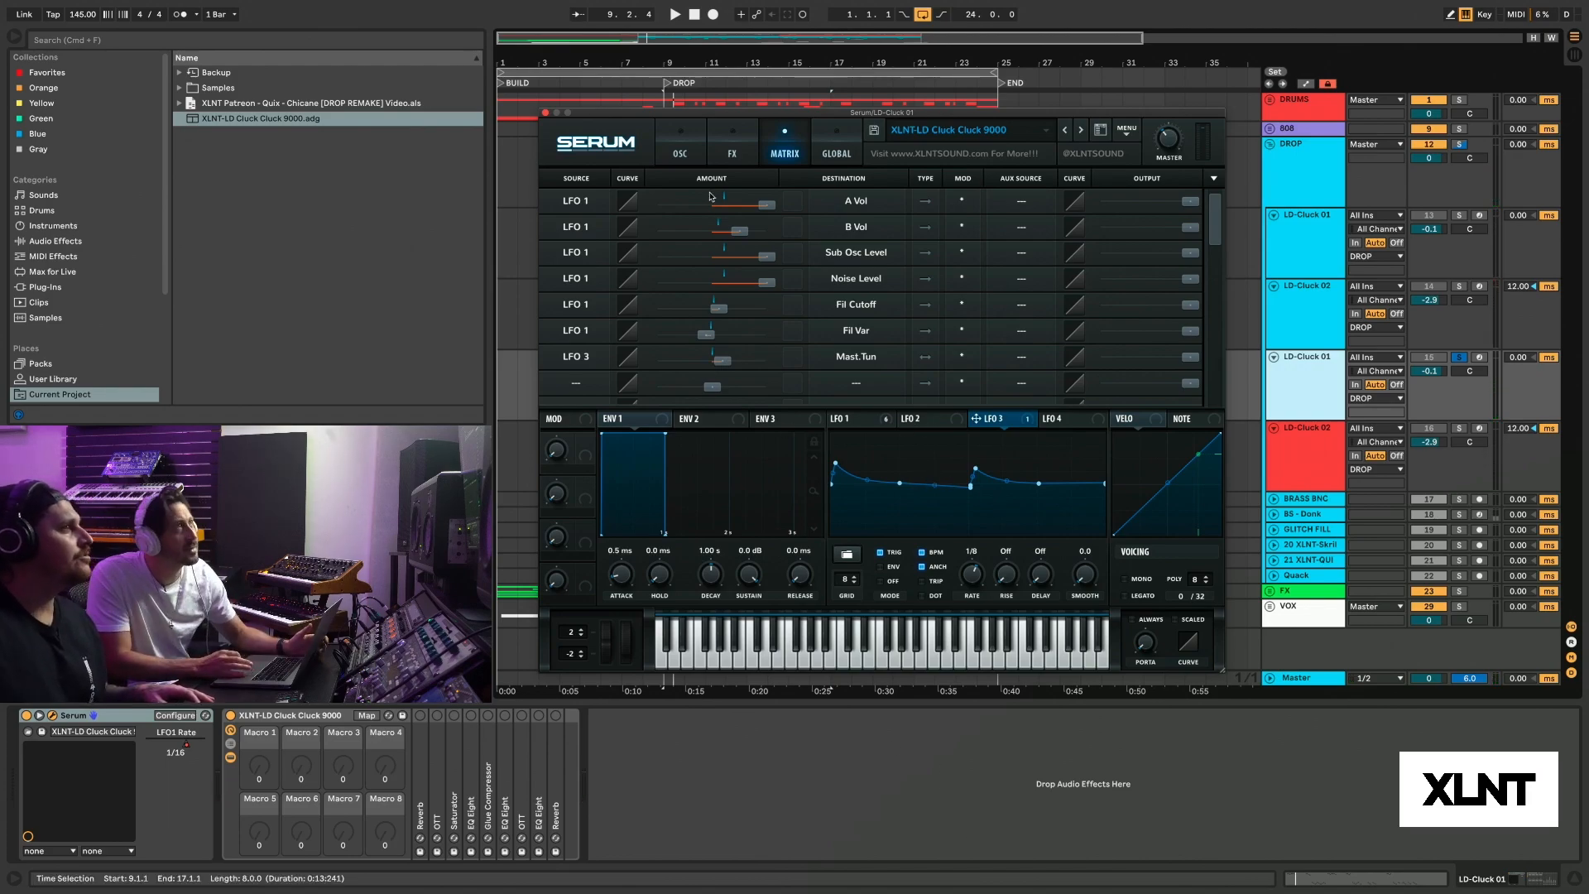
- Bring up the effects rack, check the Hyper/Dimension detune, size and mix settings, and audition the sound
click(731, 147)
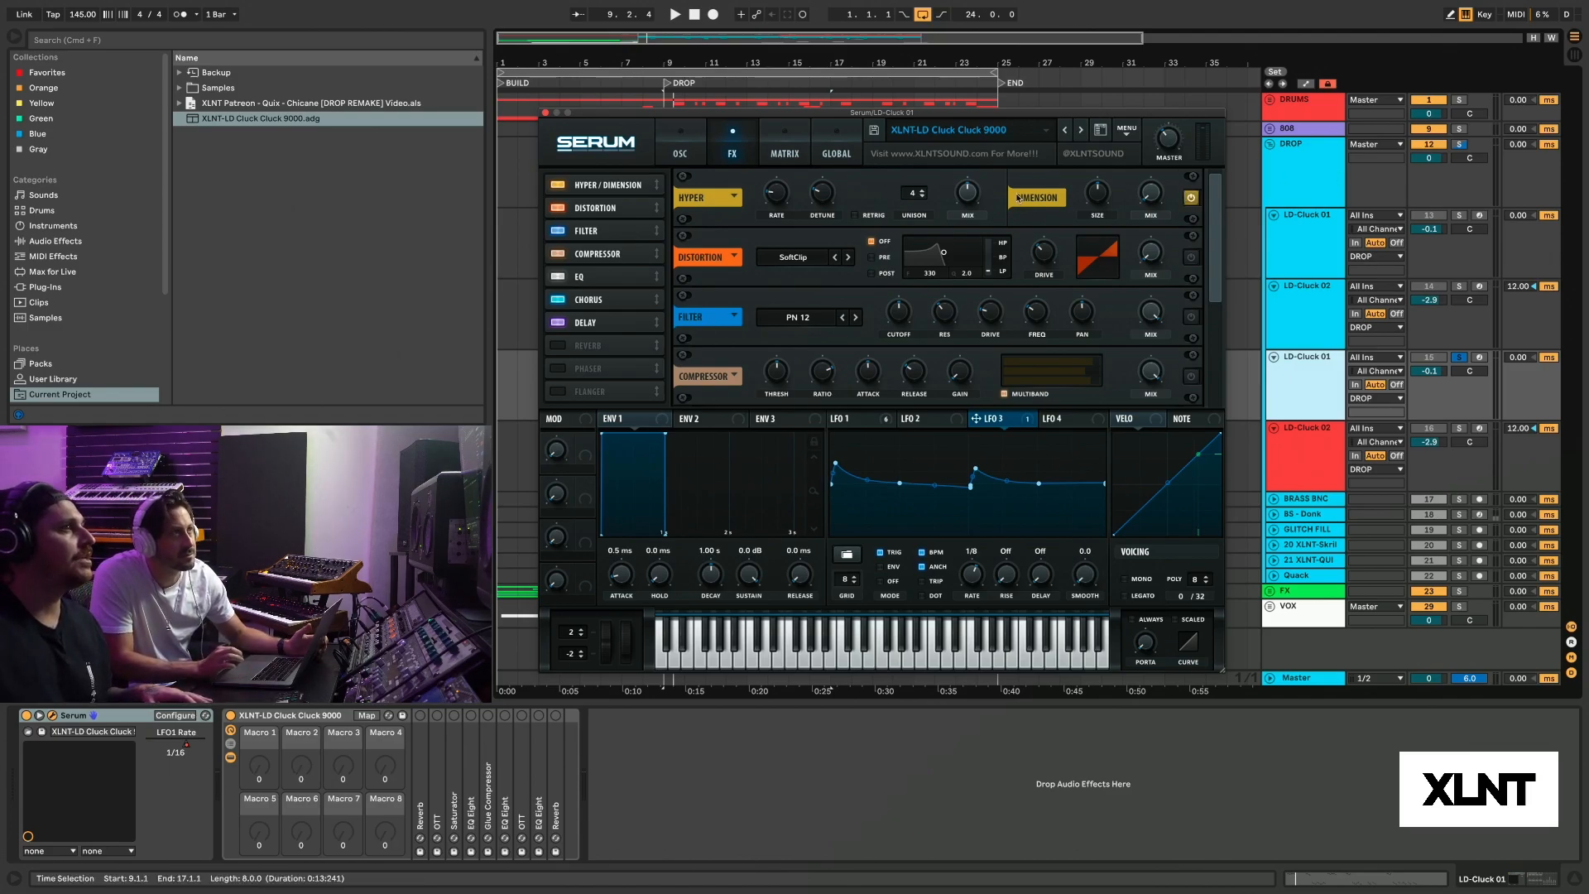
mouse_move(966, 192)
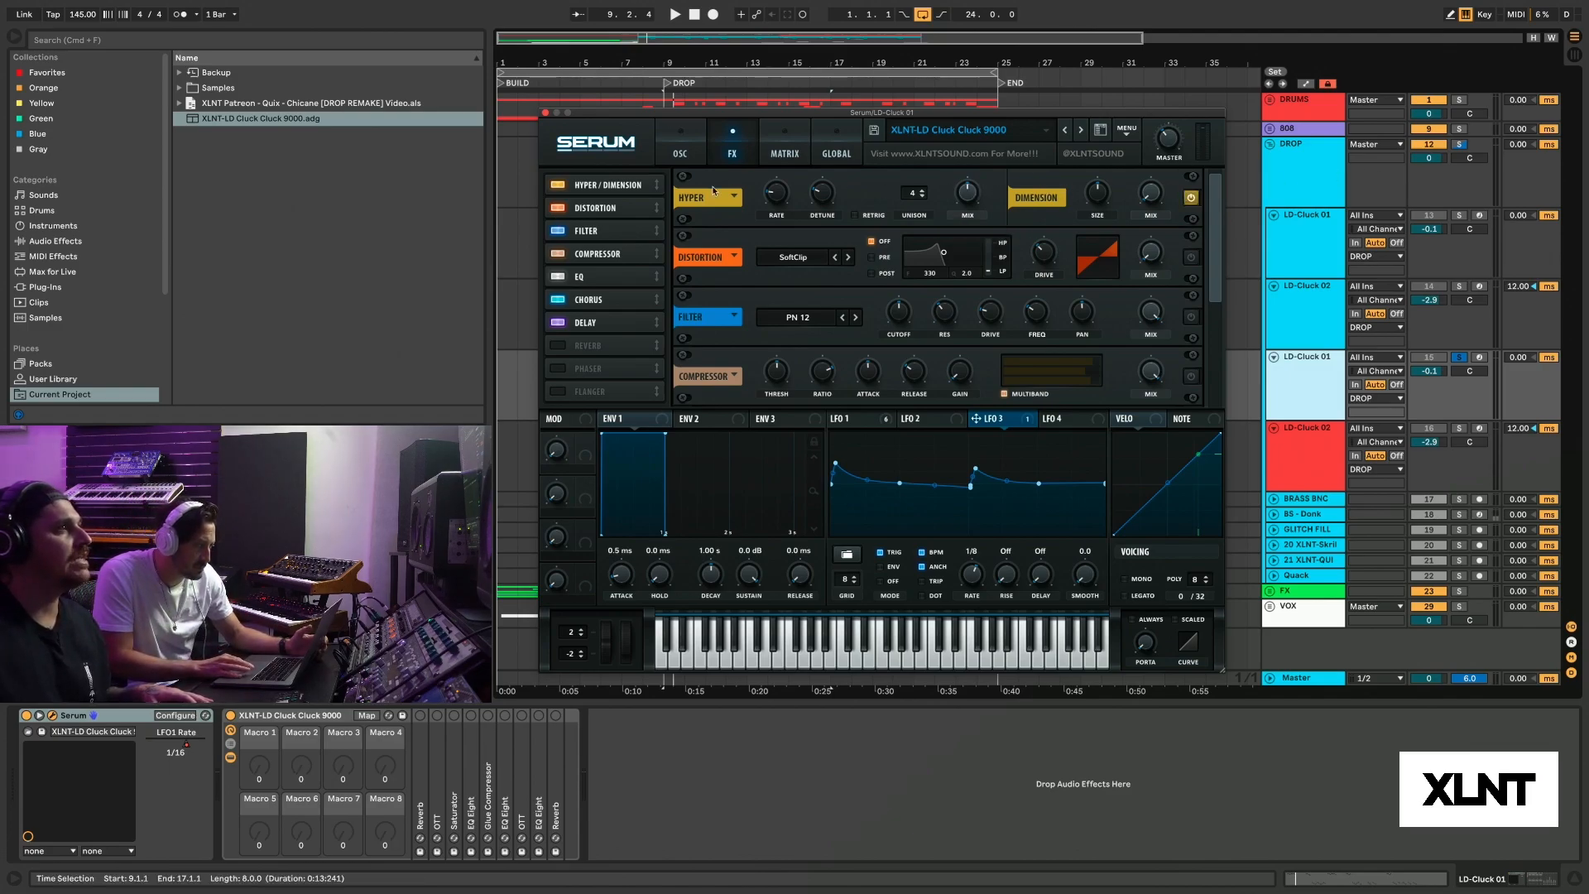
mouse_move(816, 193)
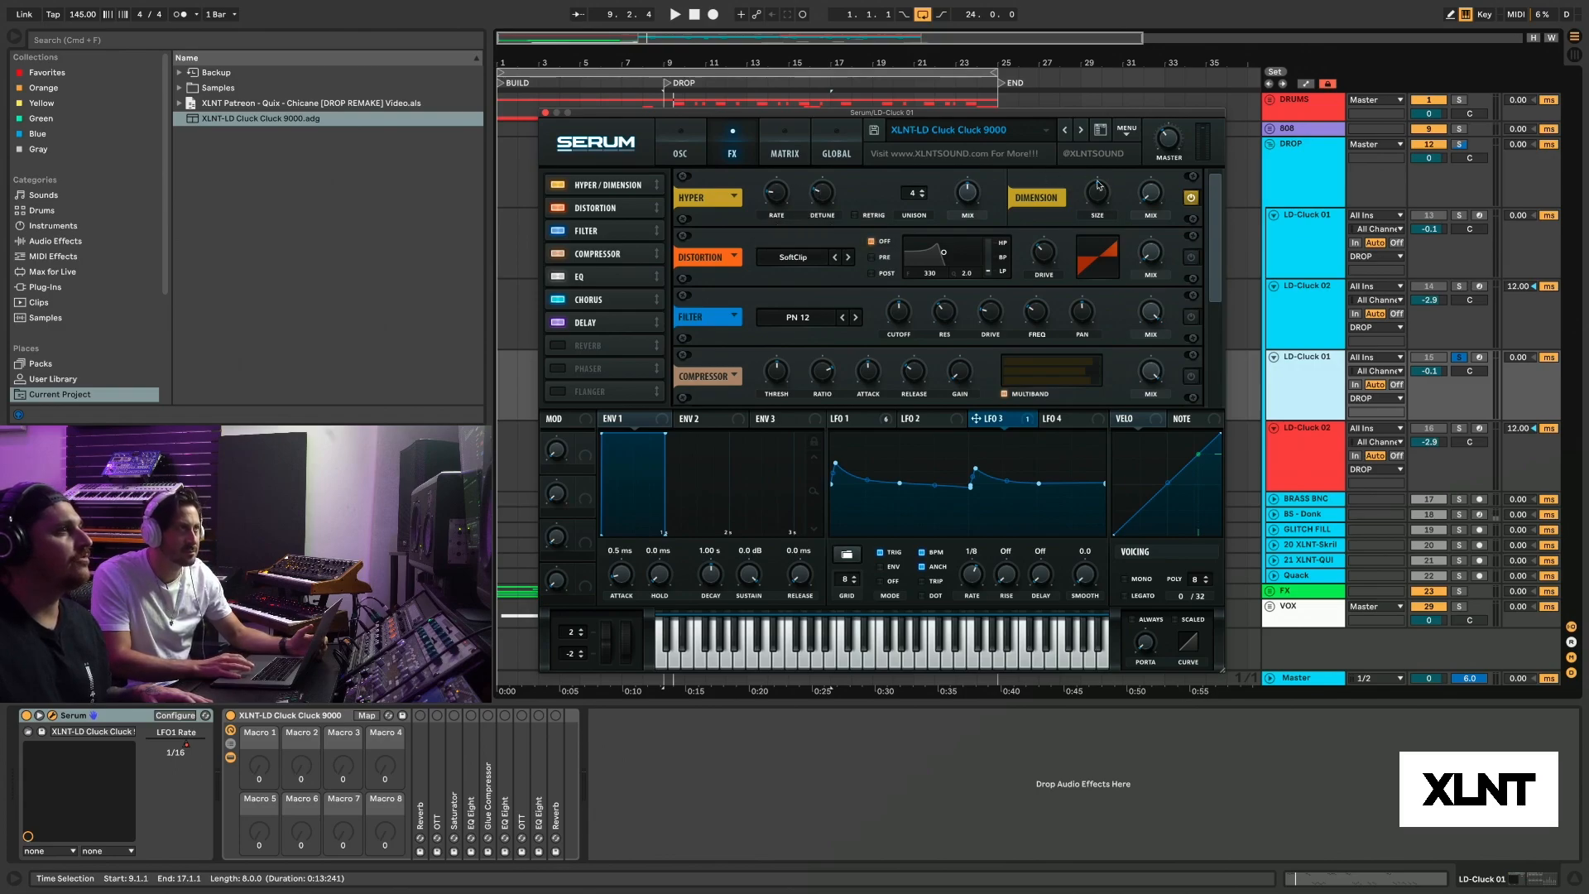
mouse_move(1100, 186)
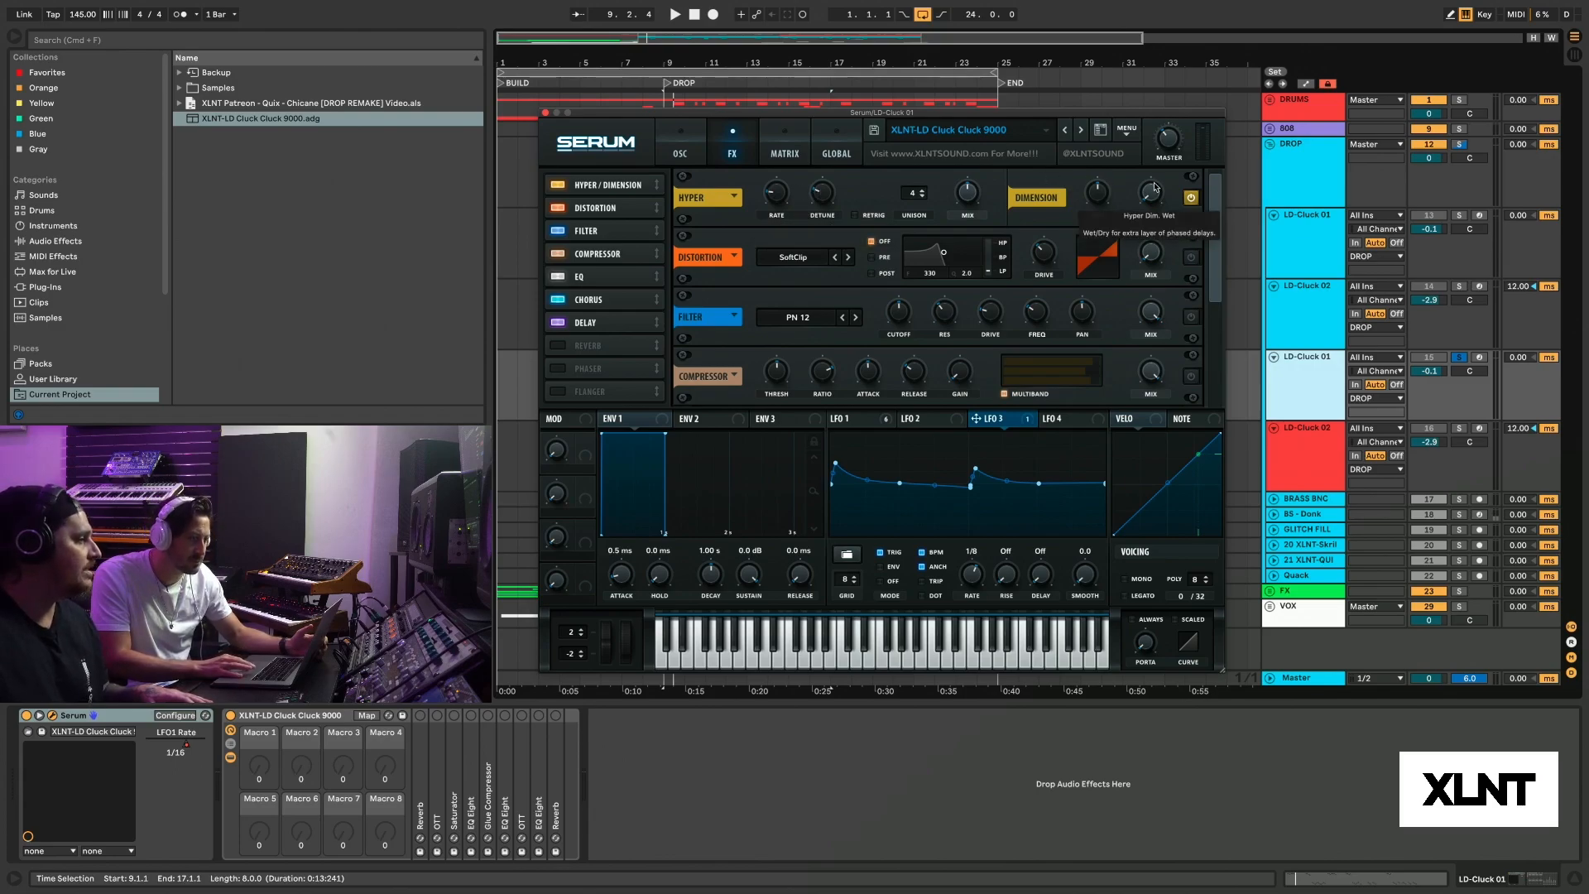
key(space)
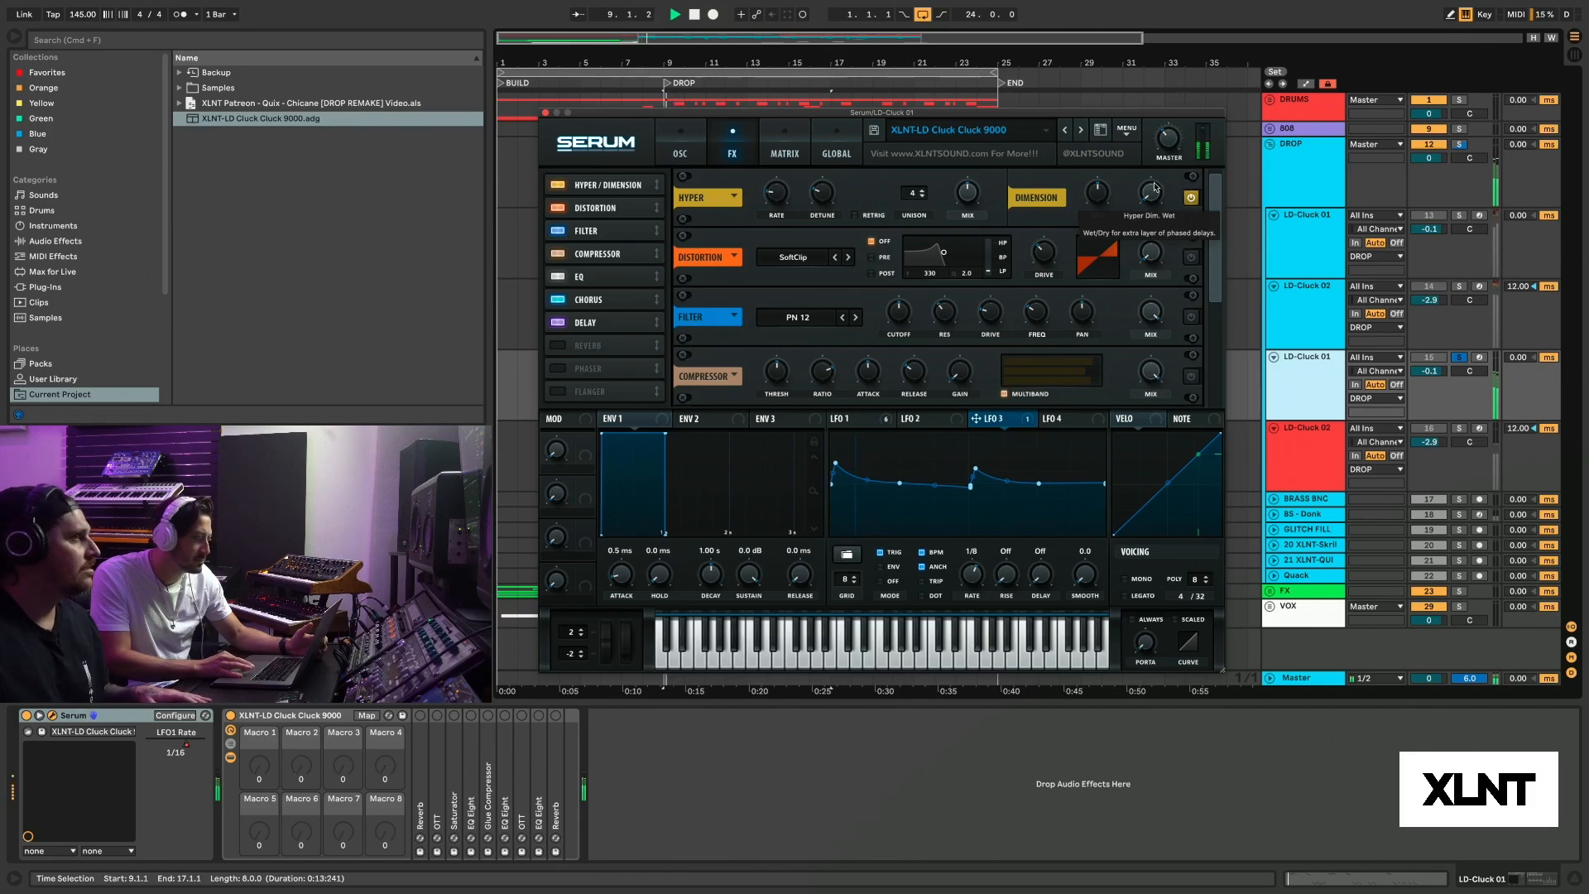
key(space)
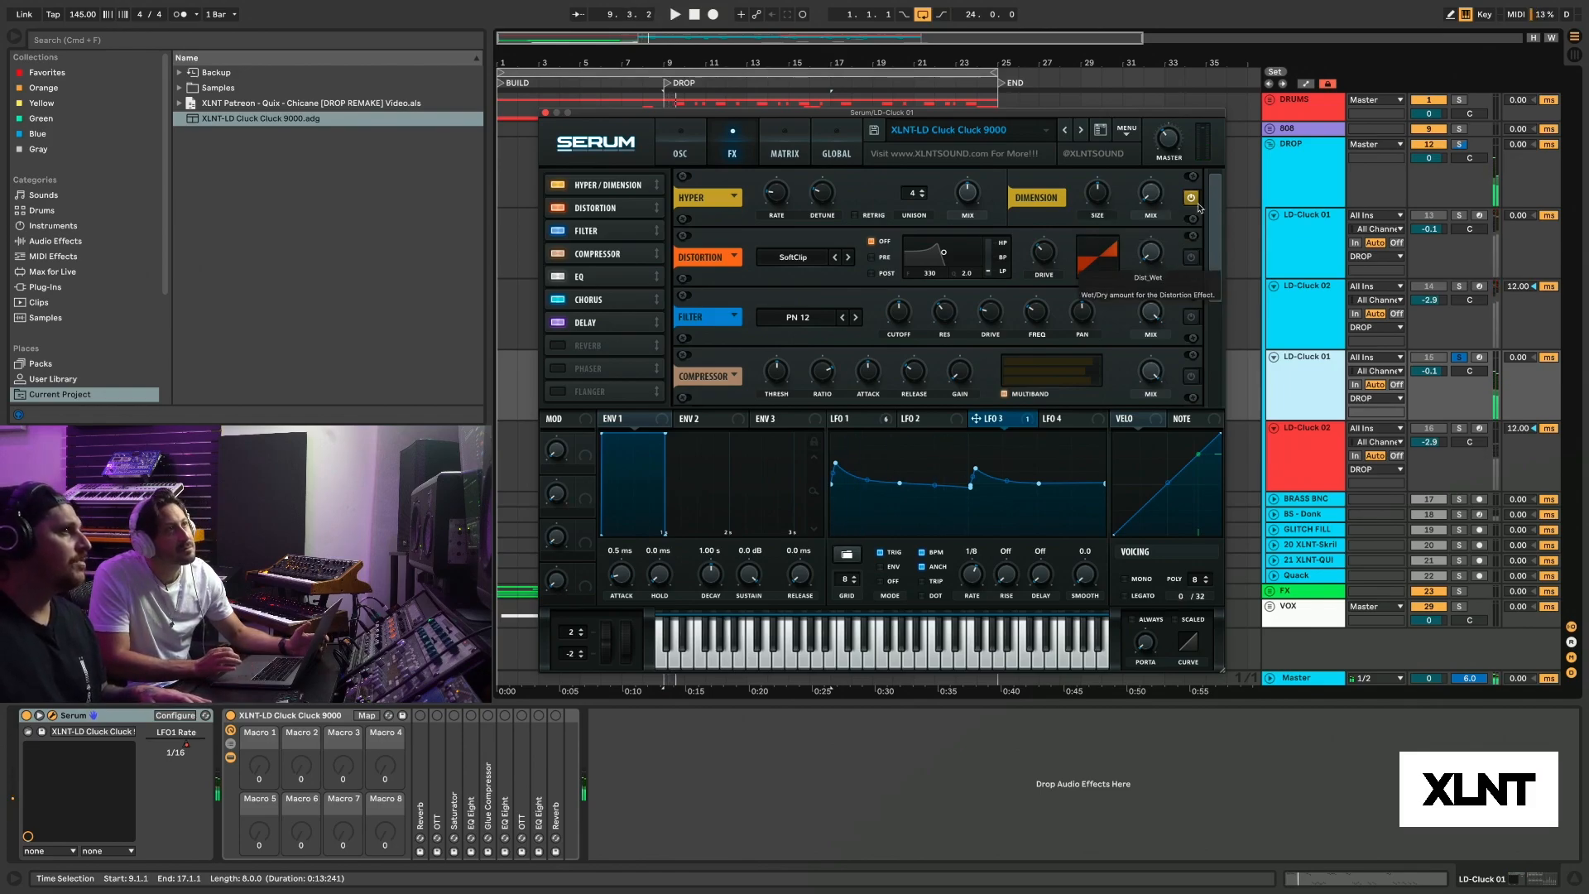
- Enable the SoftClip distortion, assign LFO 1 to its drive and mix, and audition the sound
scroll(1214, 203, down, 2)
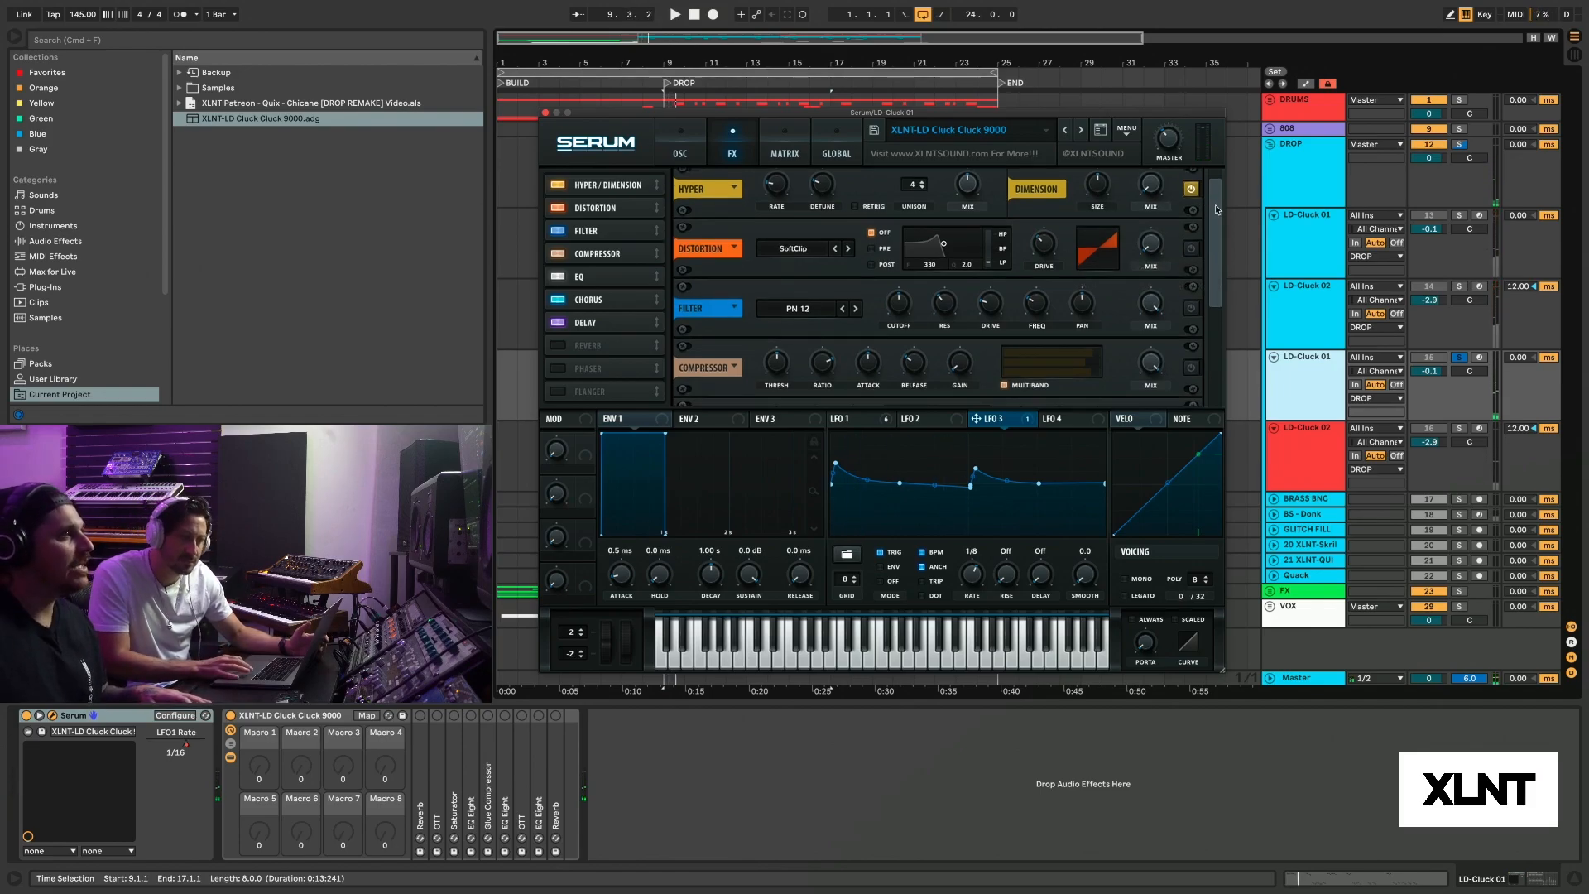
click(1192, 244)
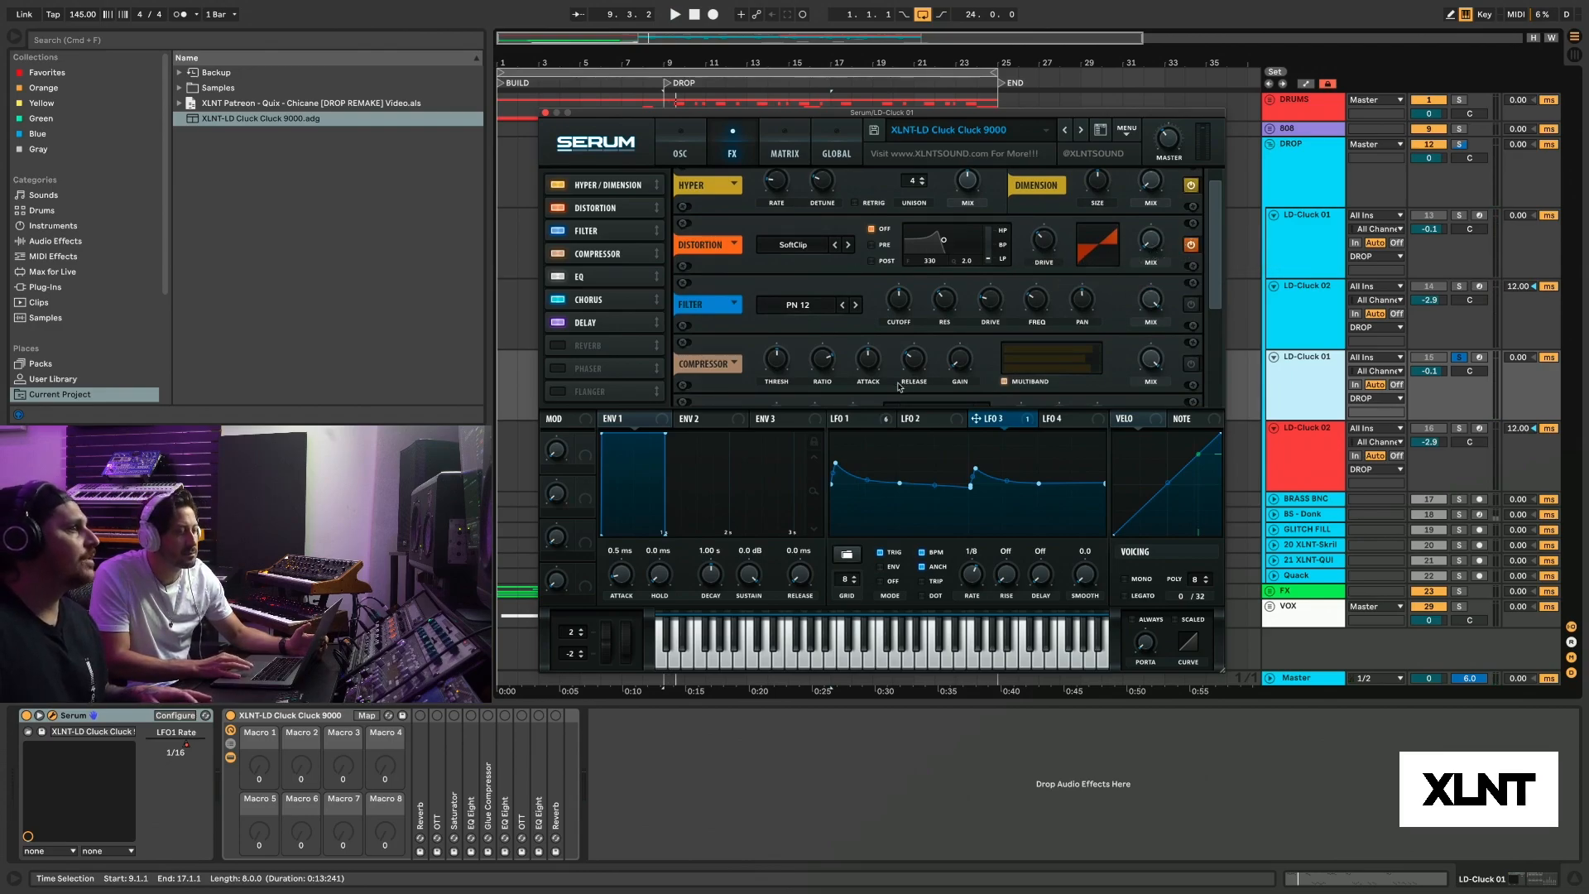
click(852, 419)
drag(884, 421, 1045, 236)
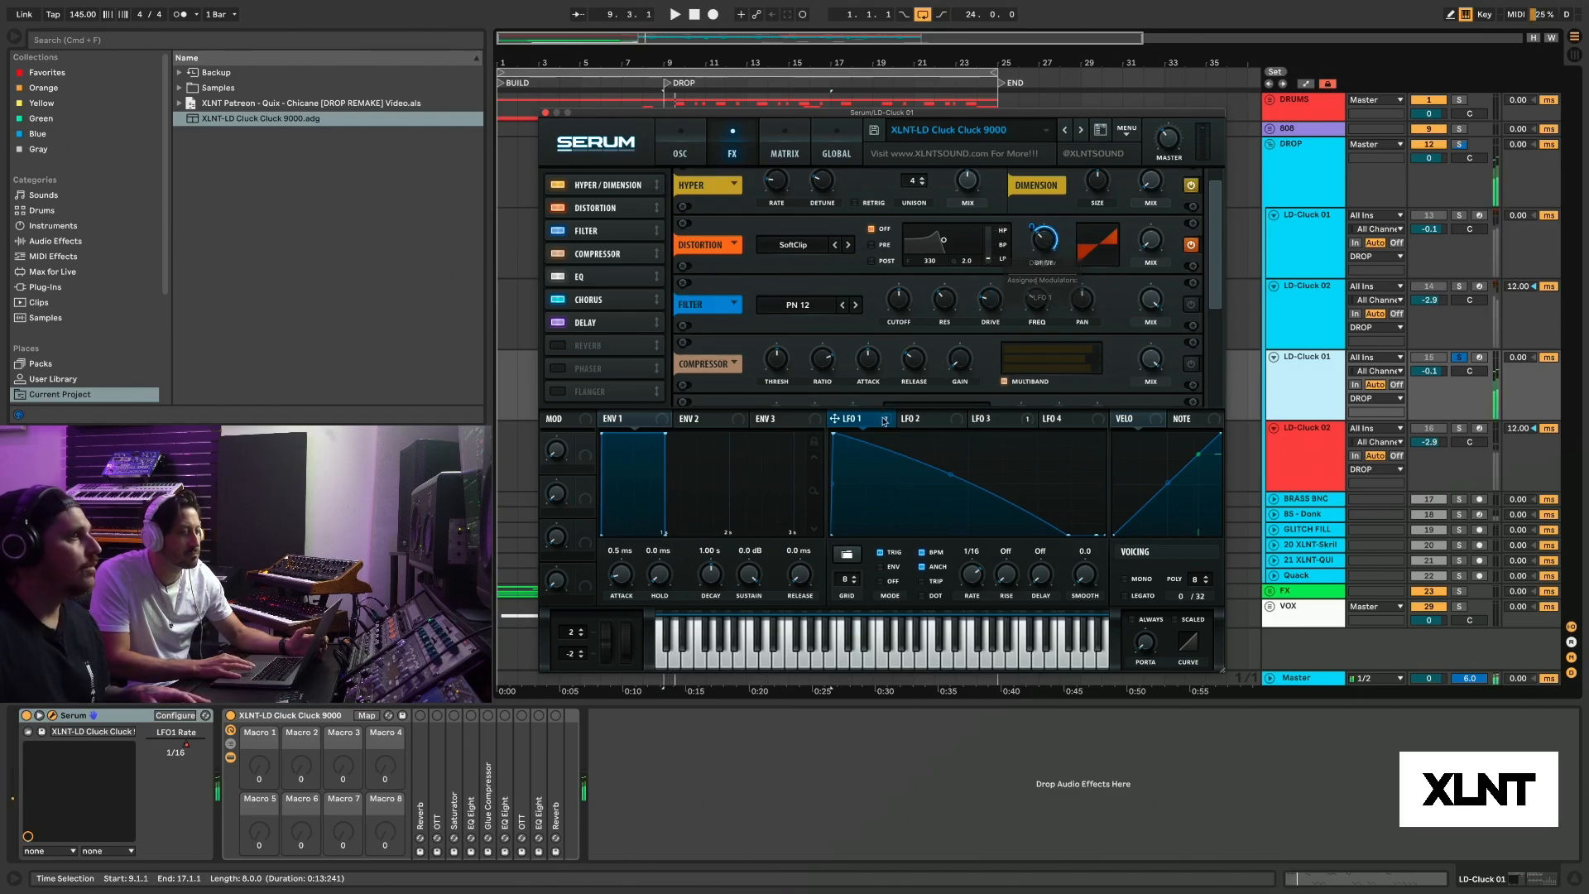
mouse_move(885, 422)
drag(885, 421, 1143, 243)
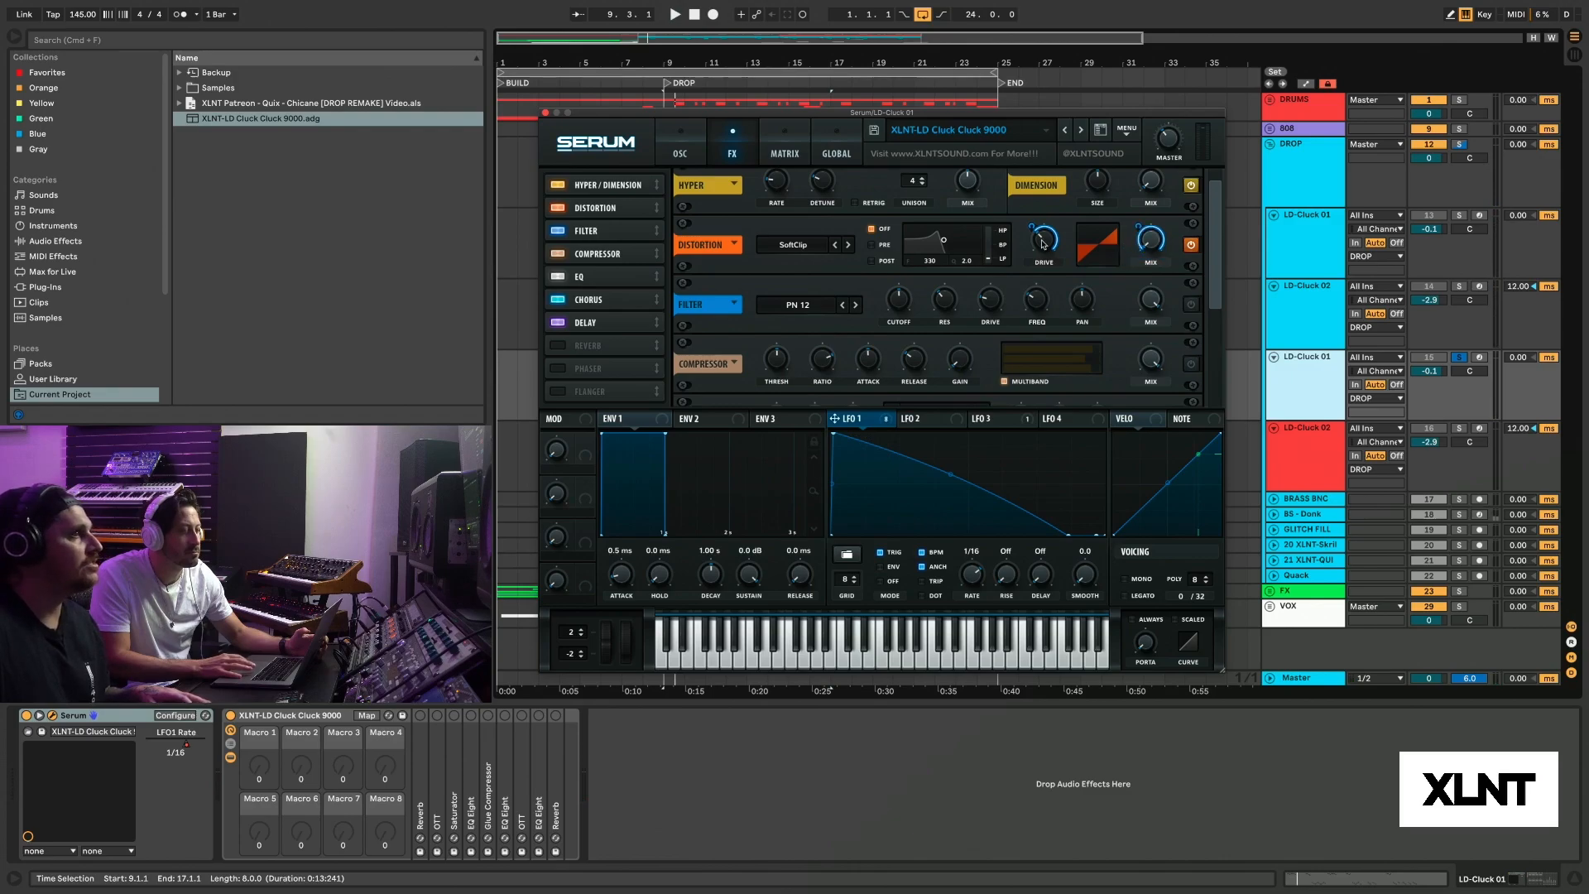
mouse_move(1028, 225)
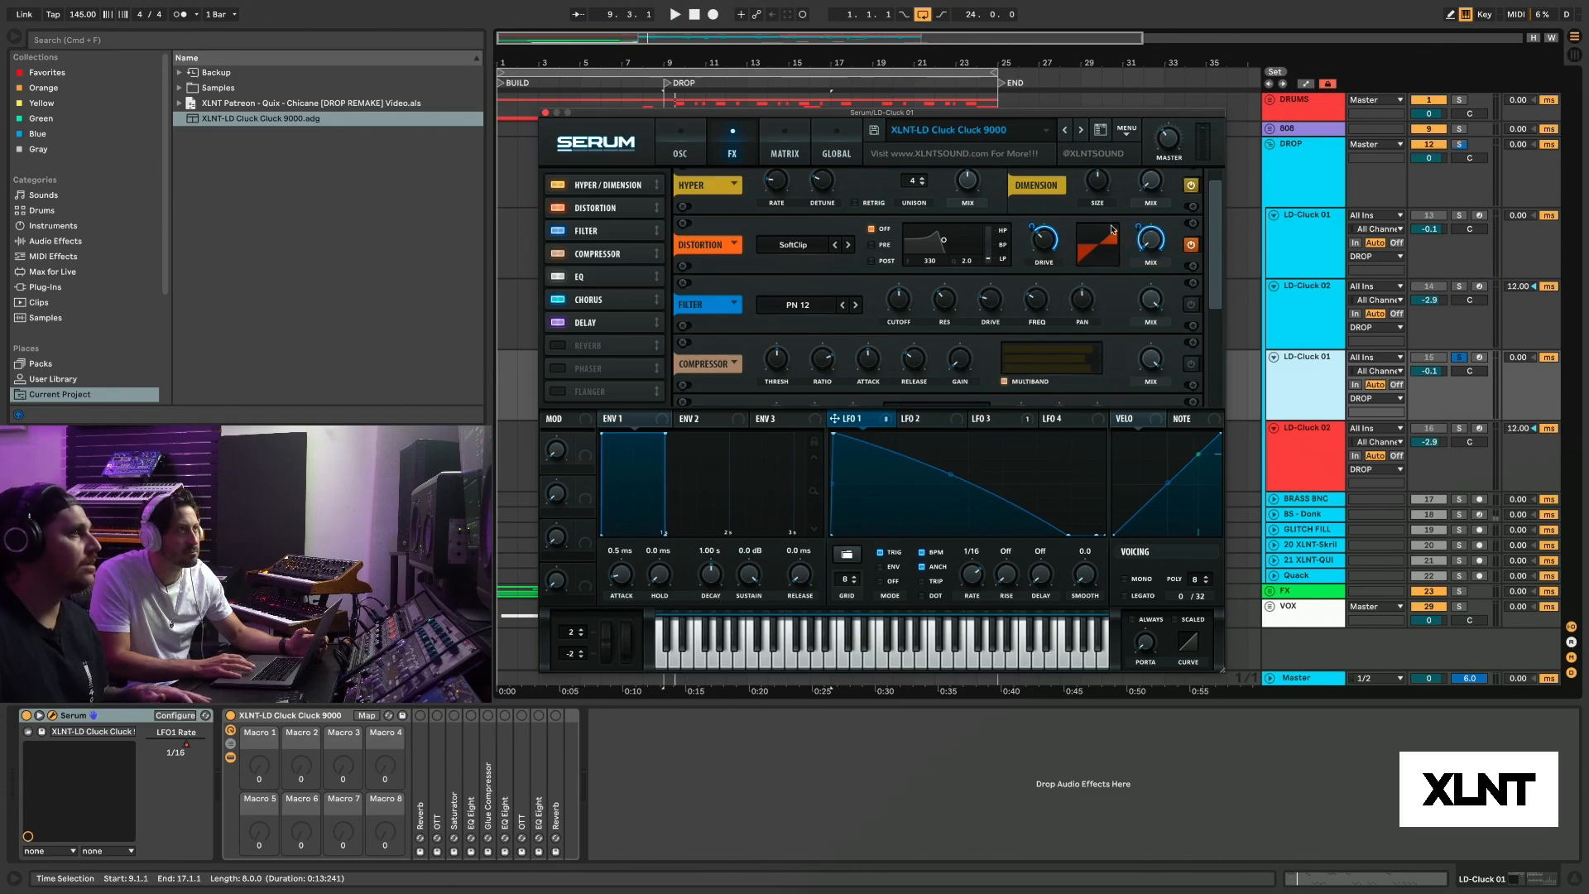
key(space)
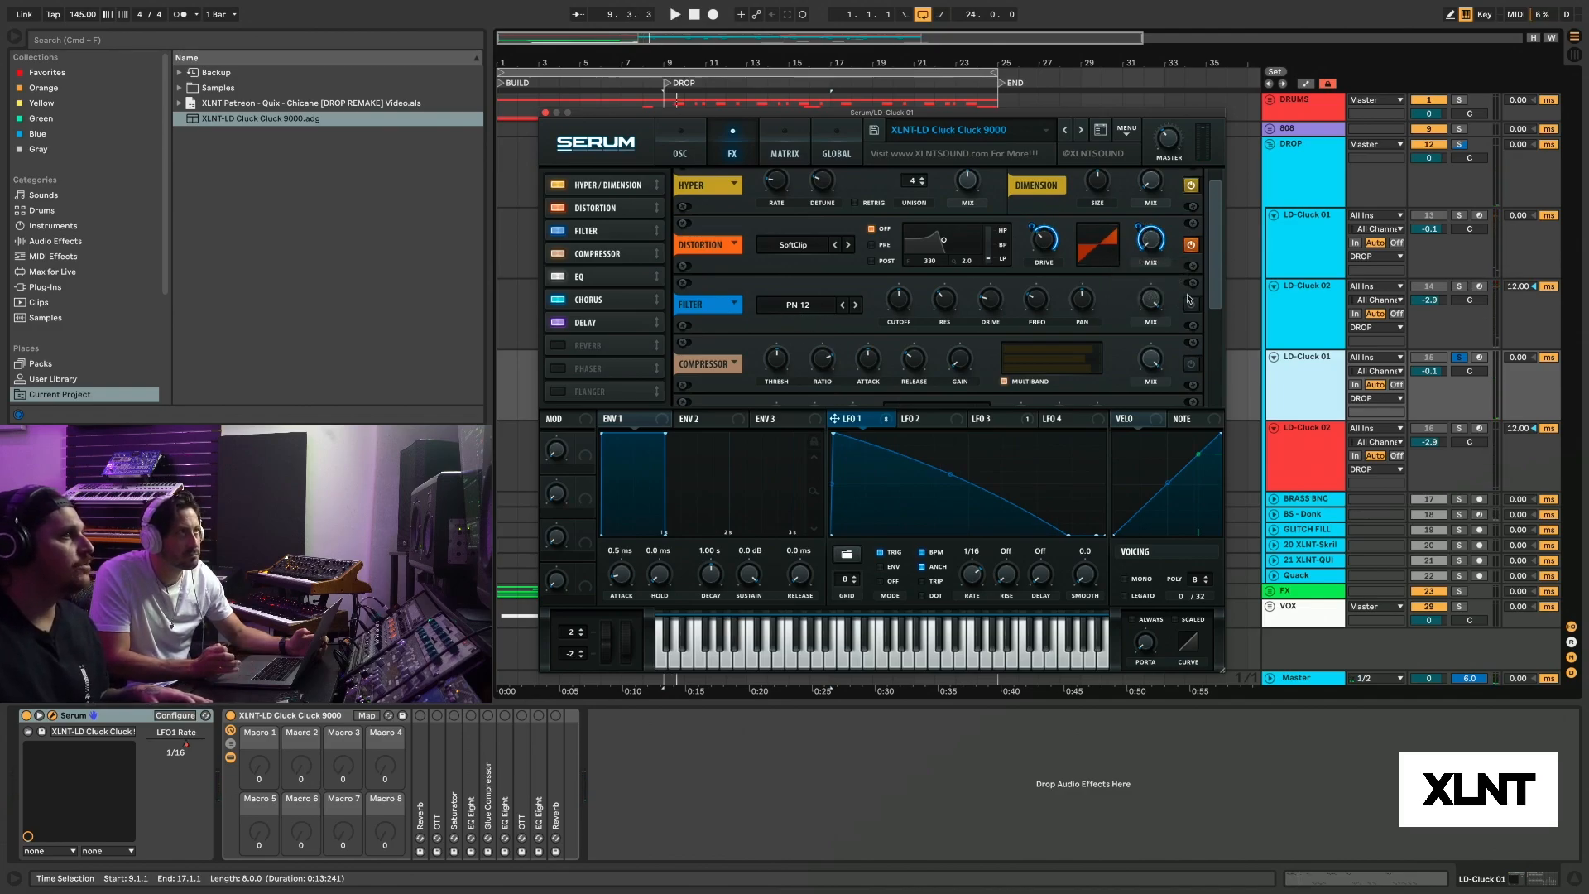
- Enable the PN 12 effects filter, assign LFO 1 to its cutoff and to its Fil Var frequency at -10, and audition the sound
scroll(1213, 280, down, 1)
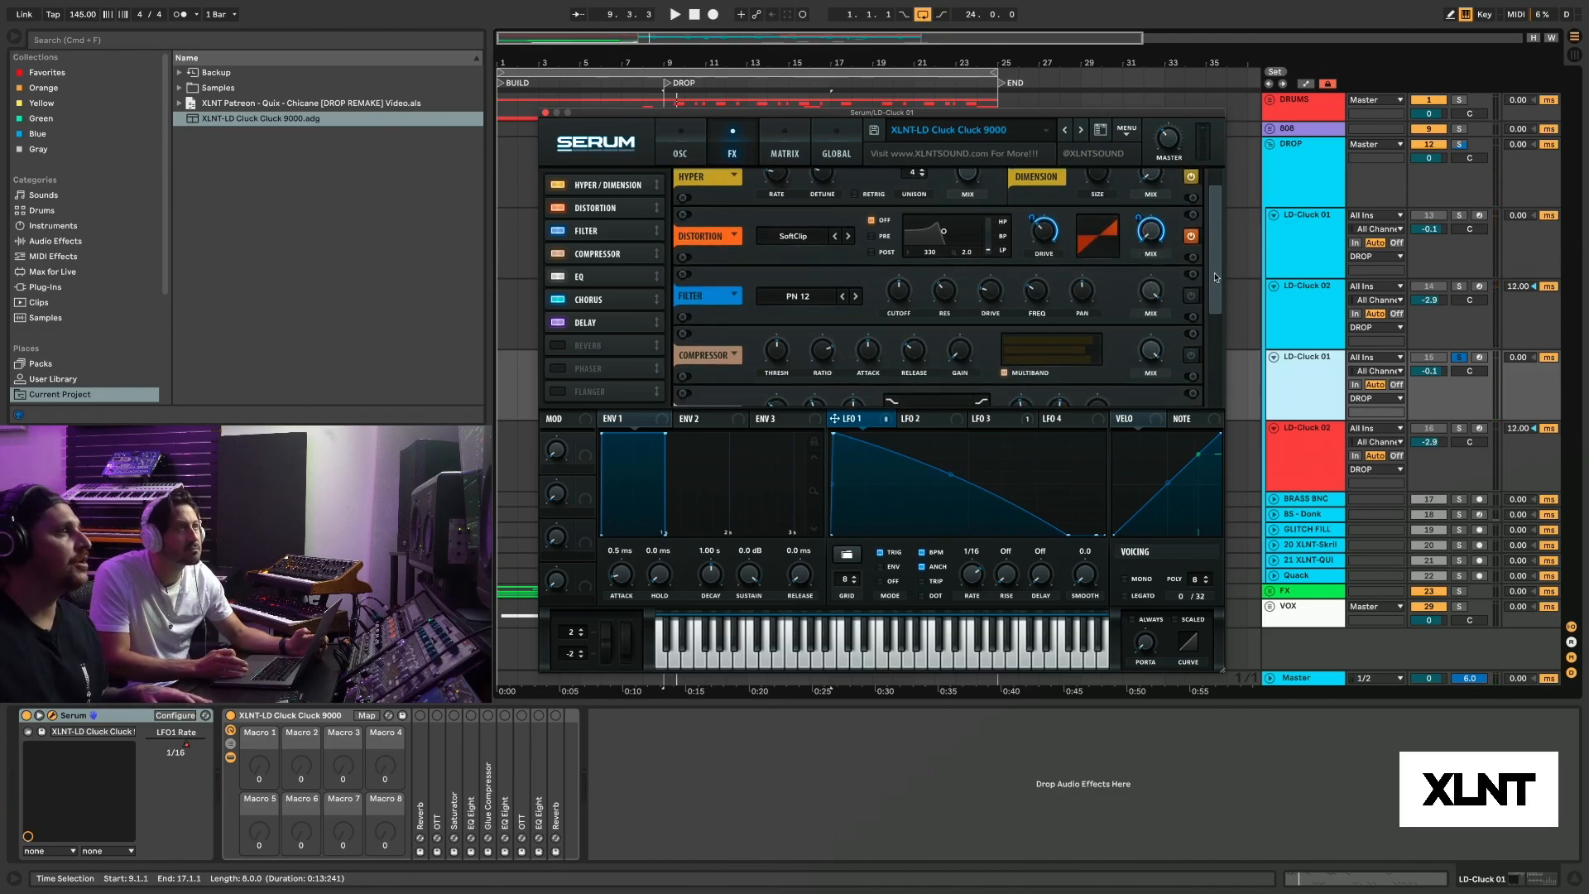
click(1191, 294)
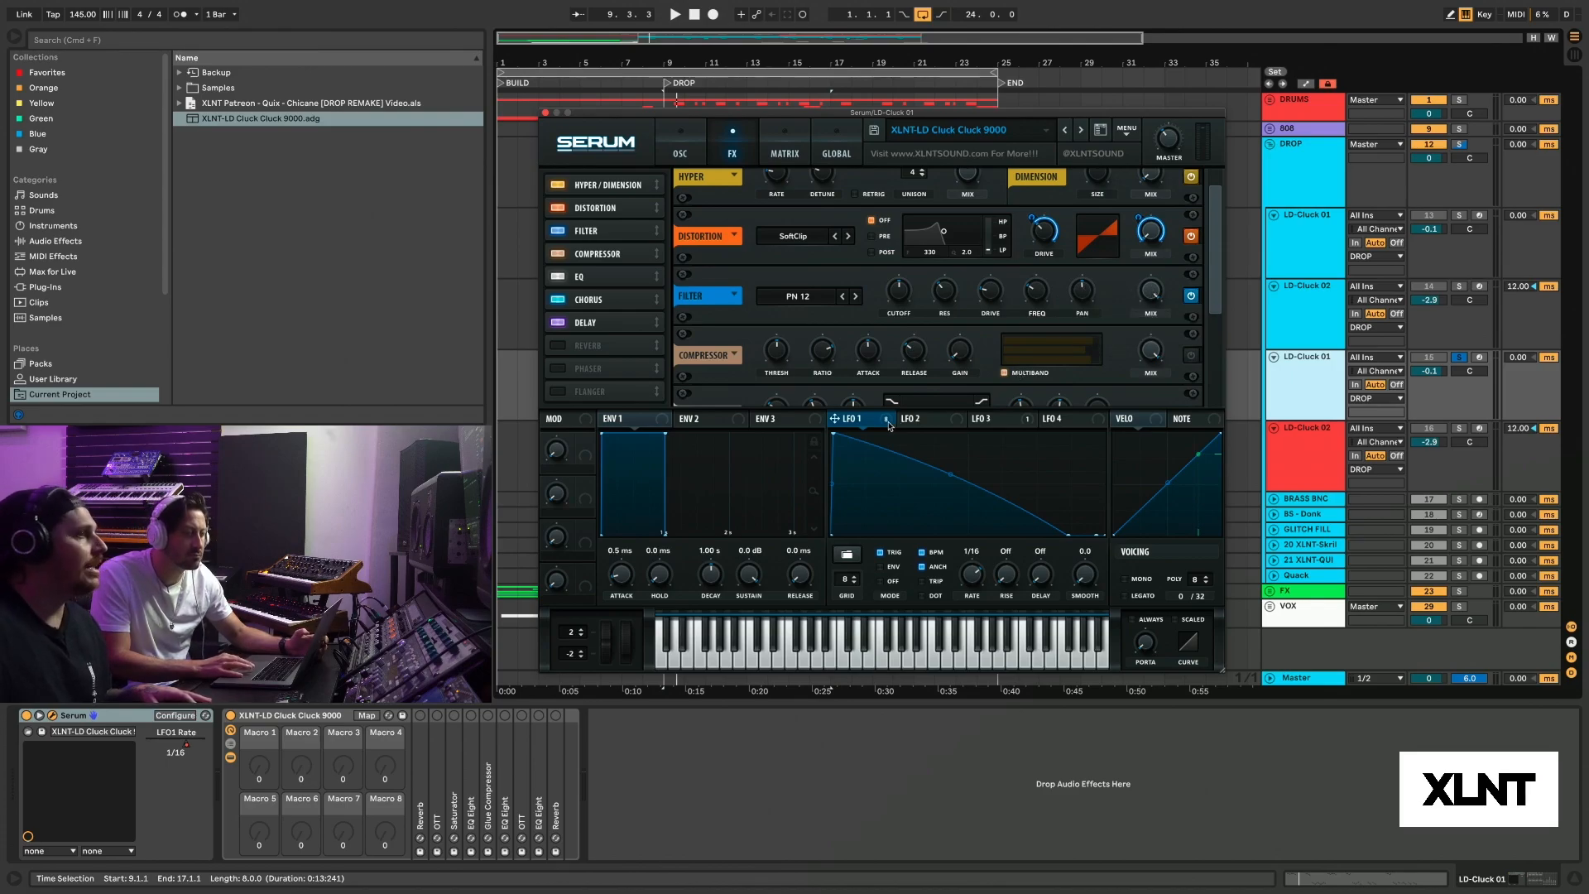
drag(888, 420, 901, 288)
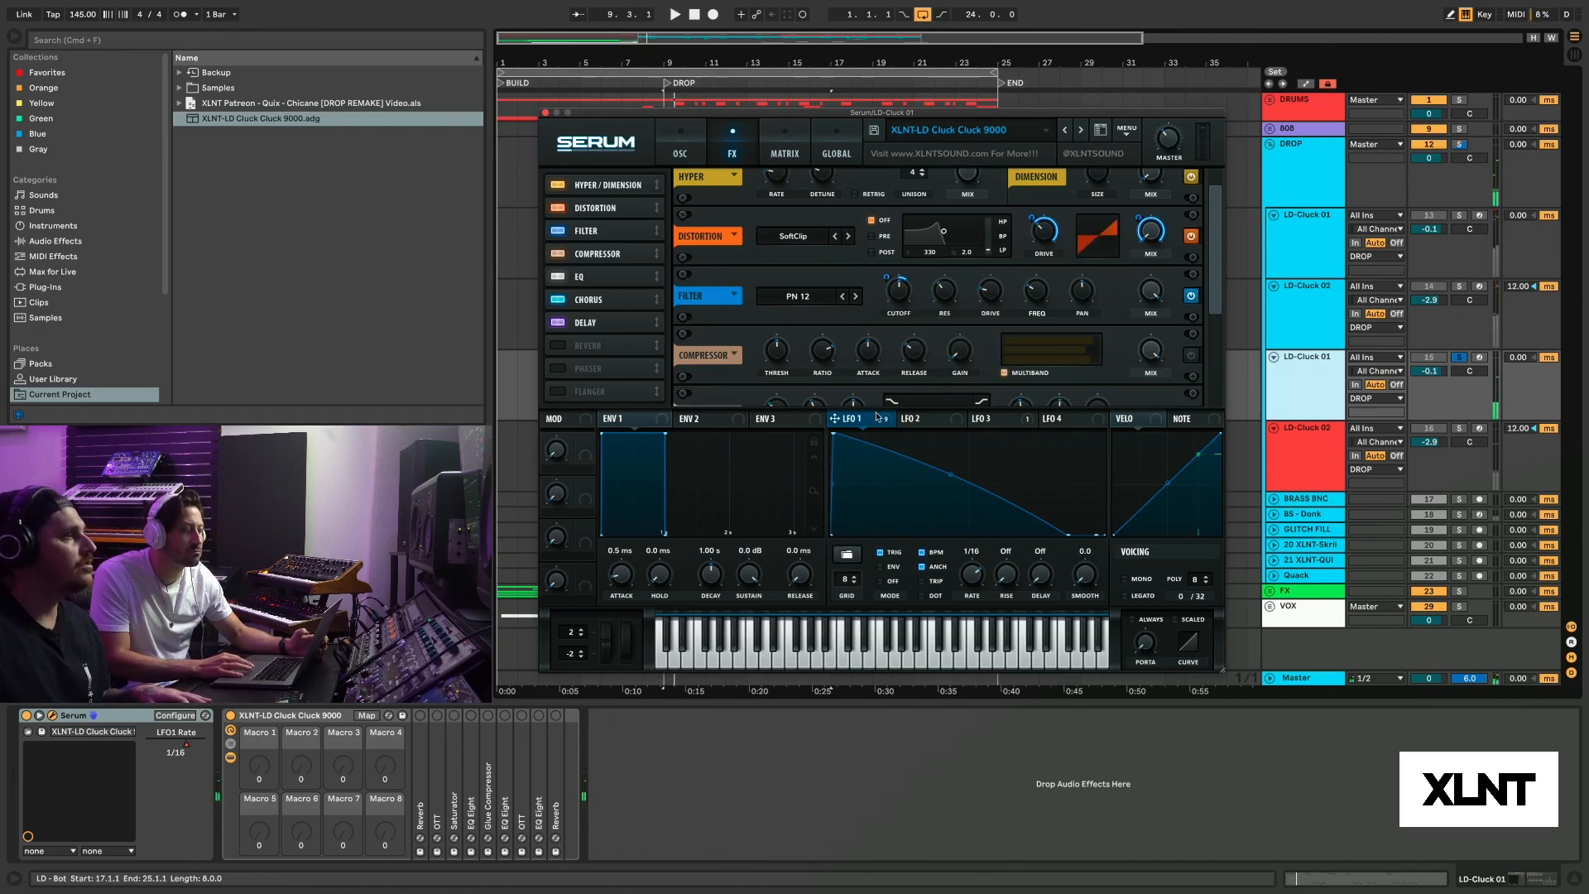
drag(886, 419, 1022, 305)
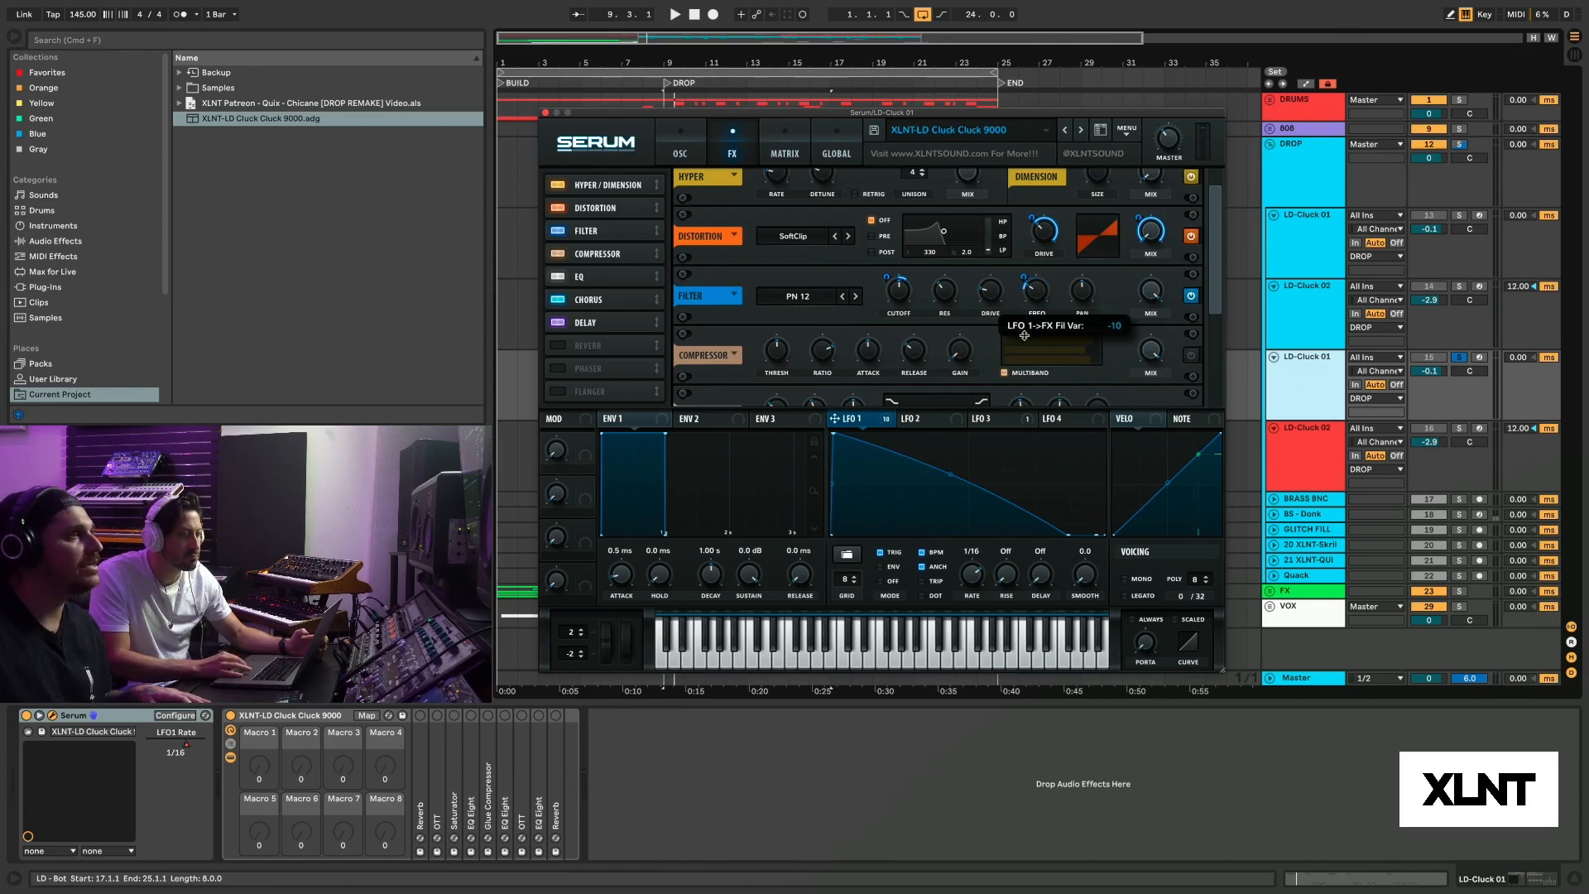
drag(1025, 336, 1025, 336)
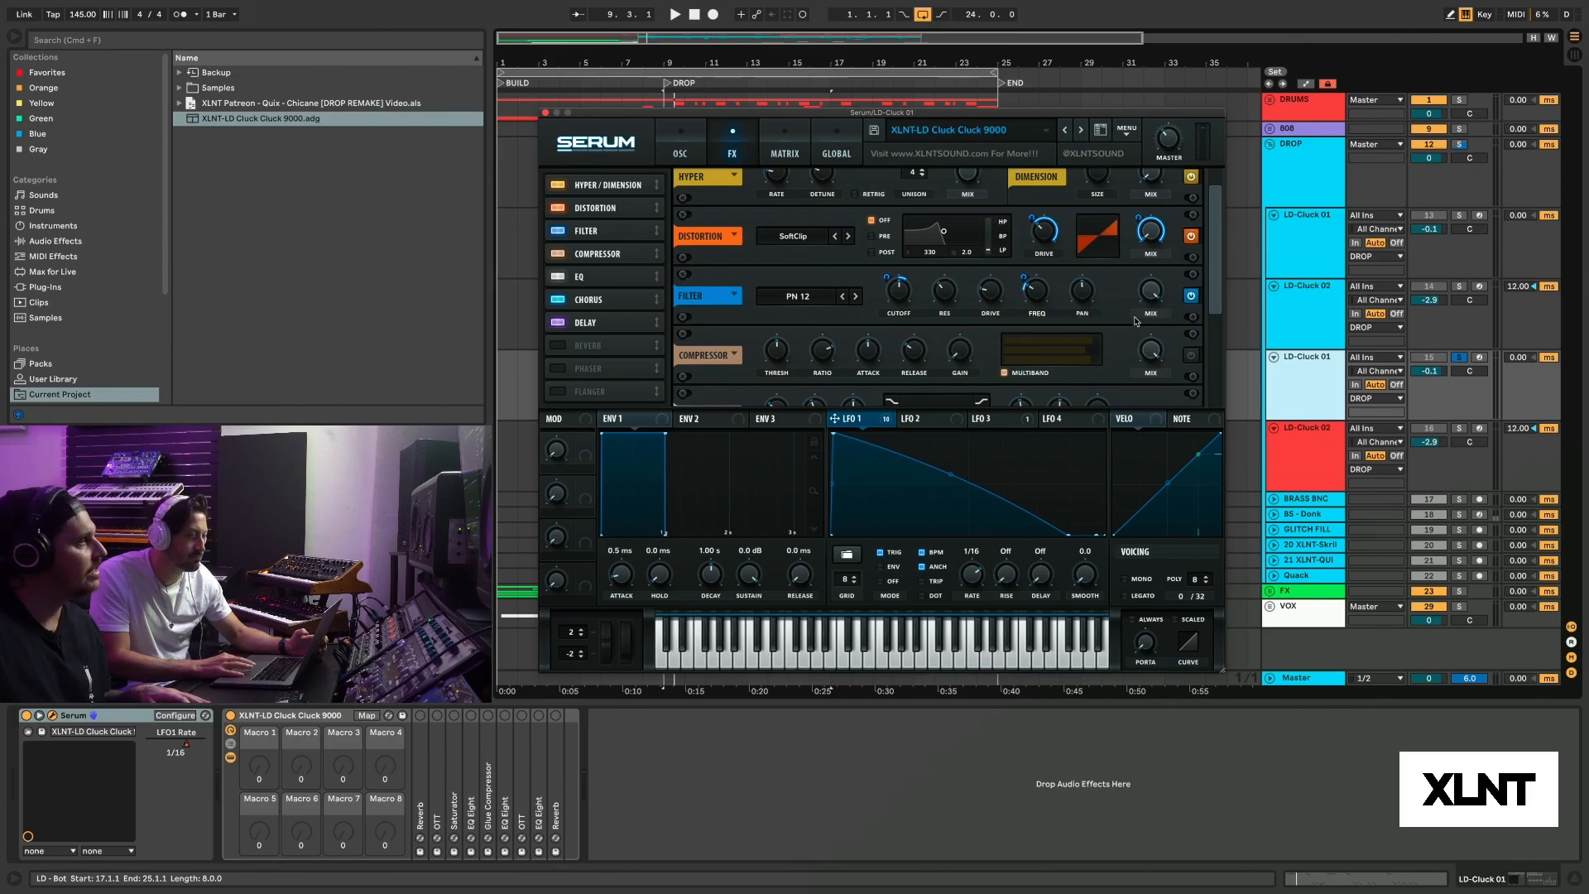
key(space)
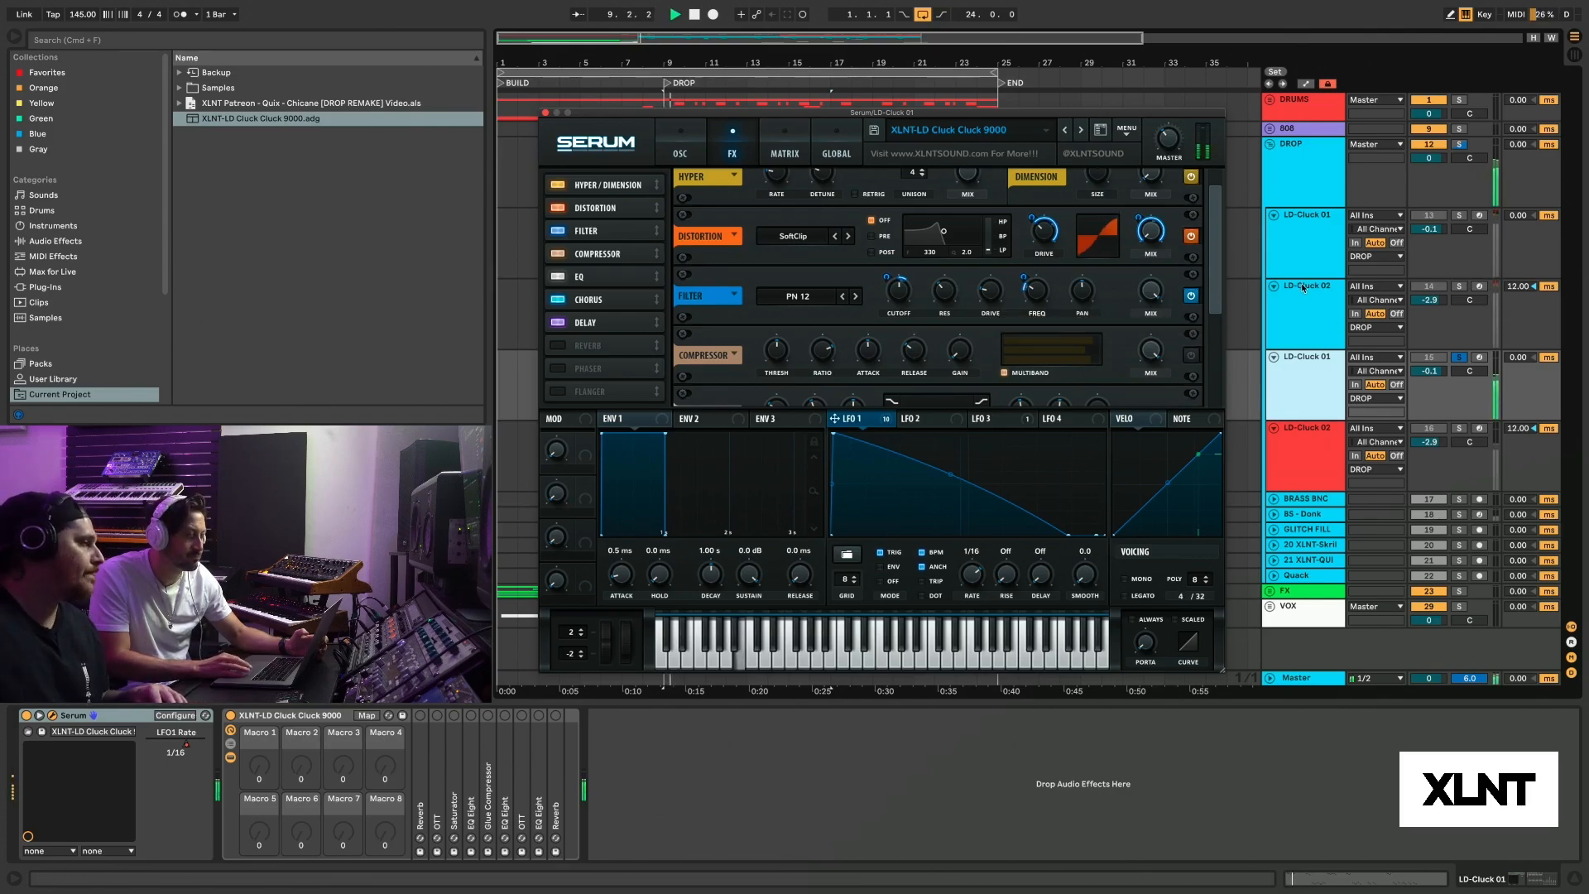
key(space)
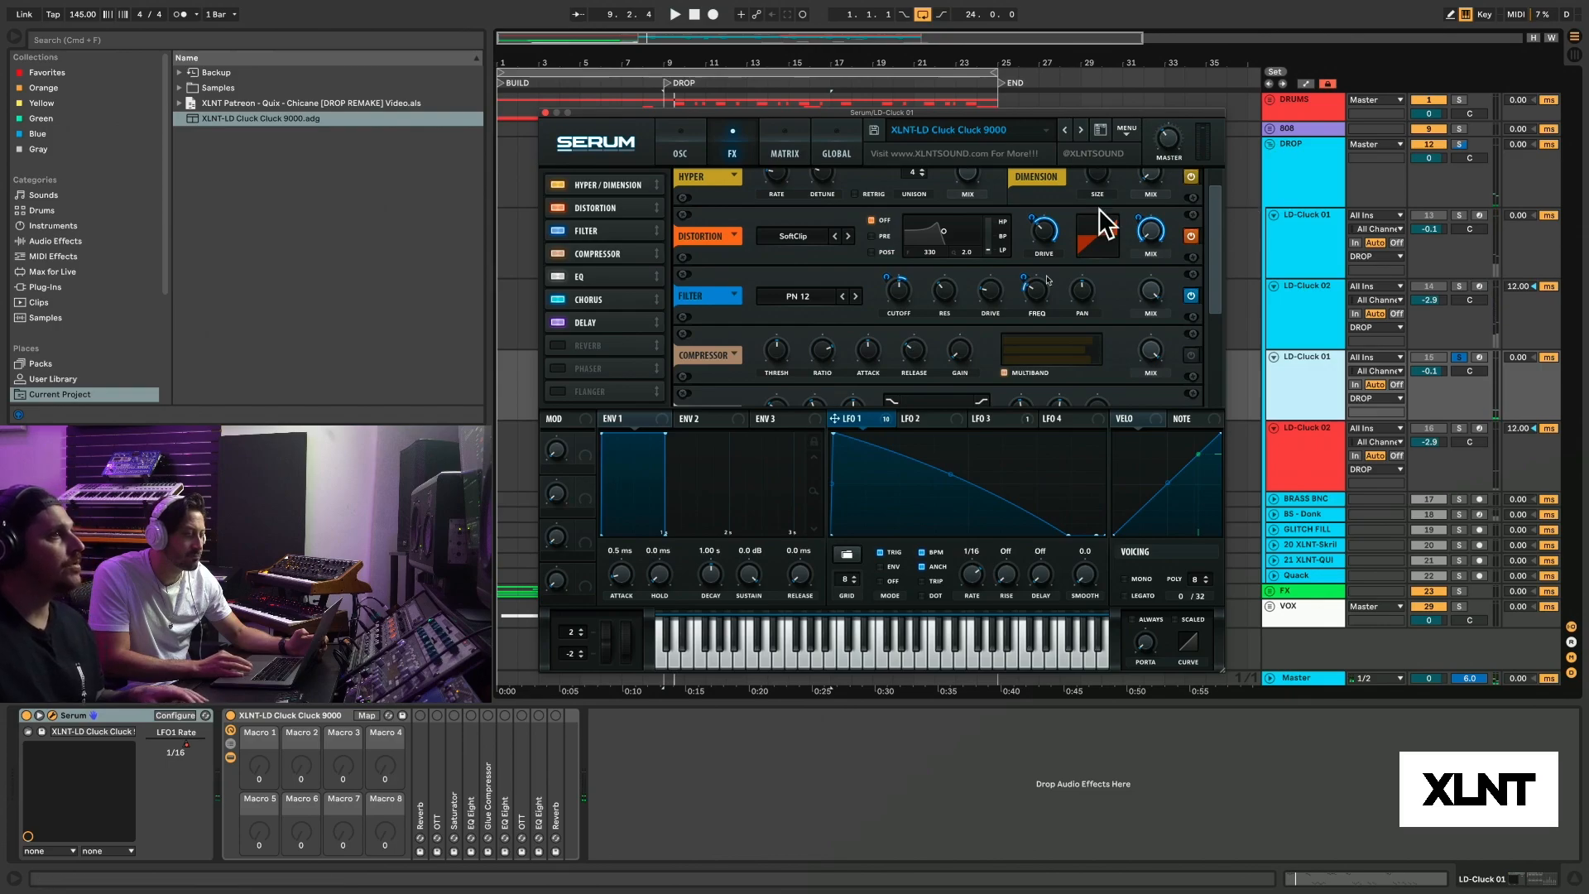
- Enable the multiband compressor, assign LFO 1 to its gain with an amount of 73, and audition the sound
scroll(1215, 293, down, 3)
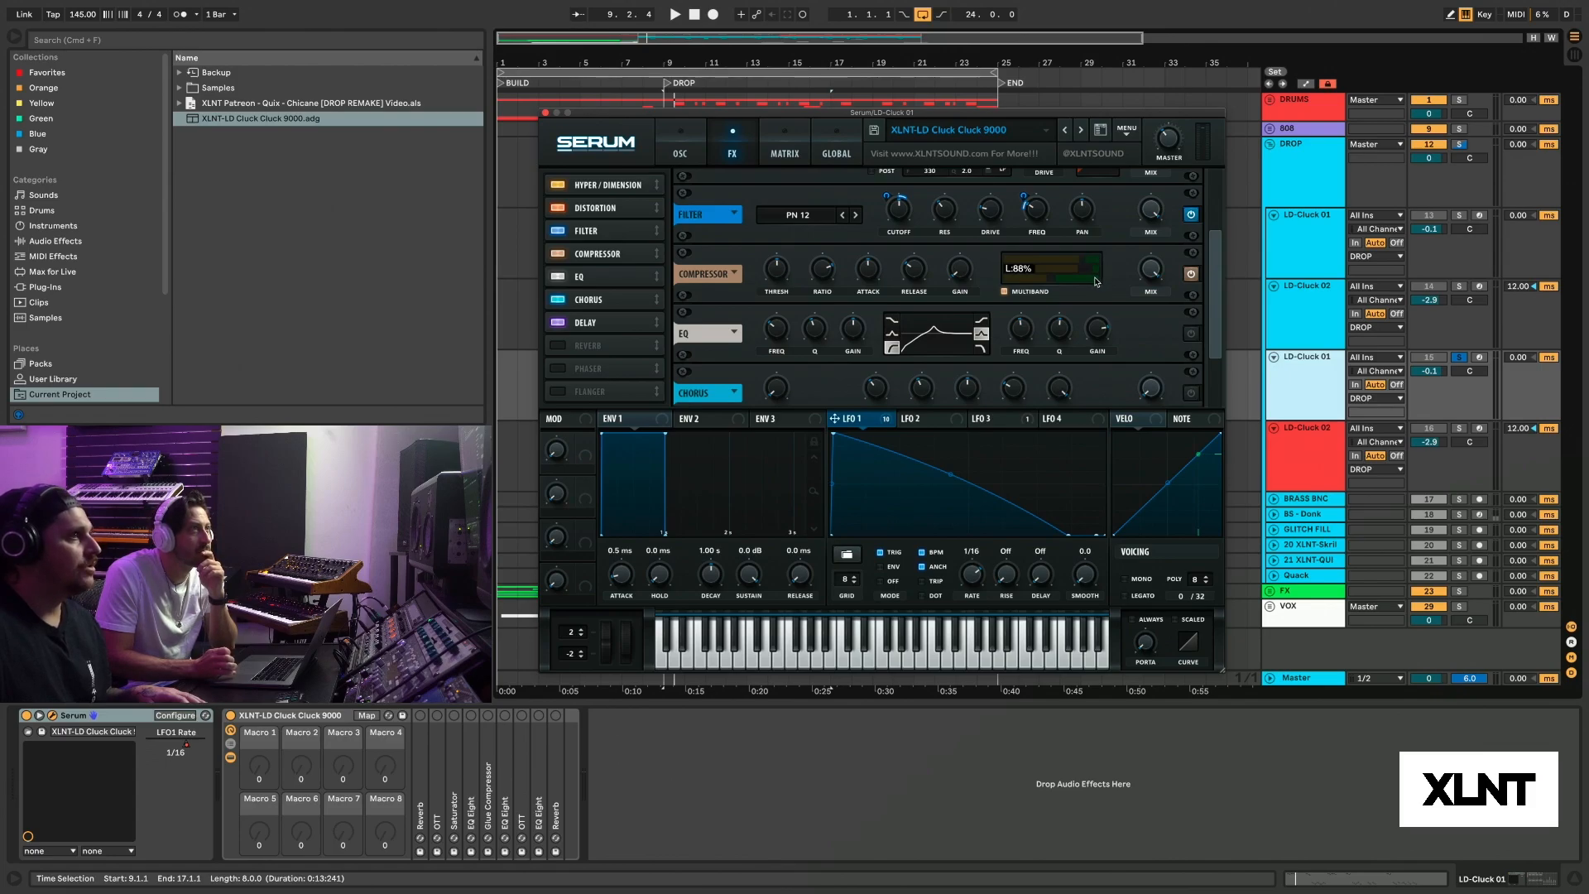
key(space)
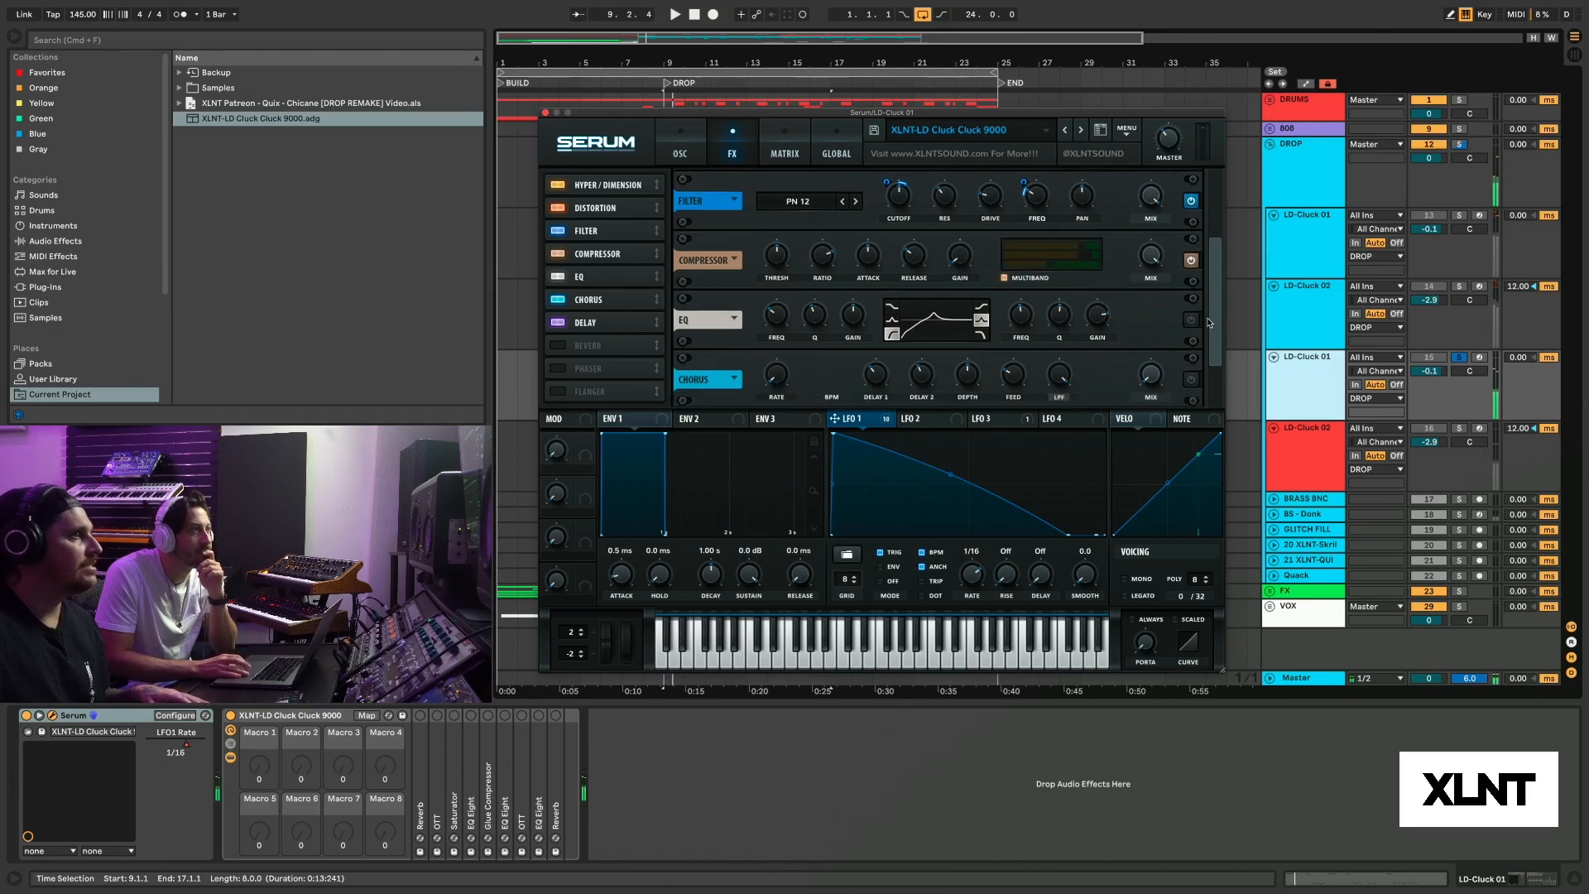
scroll(1210, 323, down, 2)
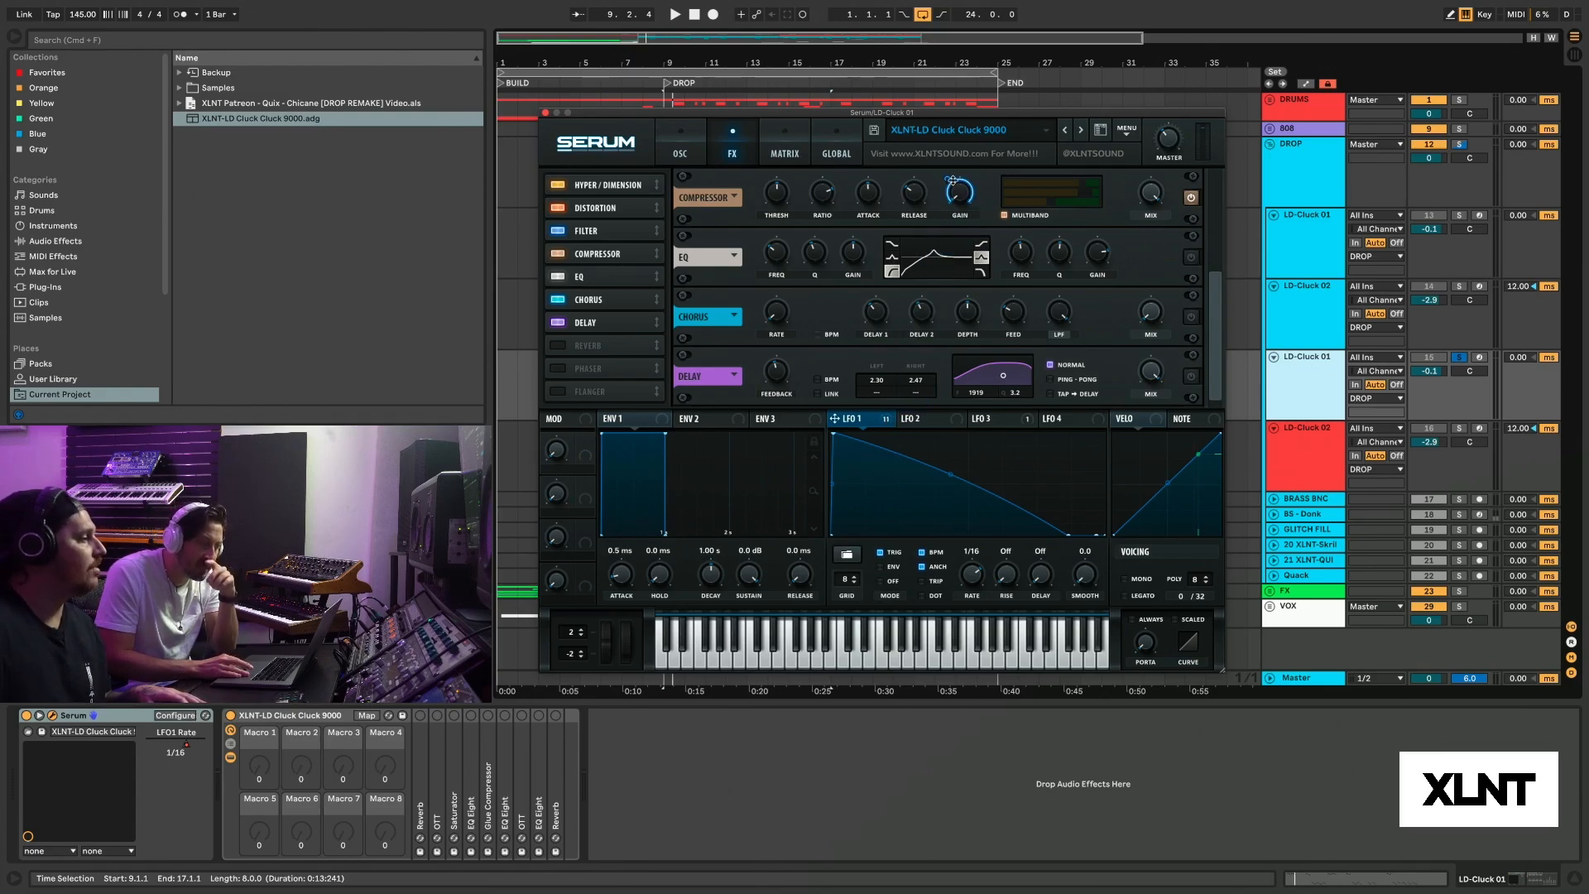
drag(952, 180, 949, 200)
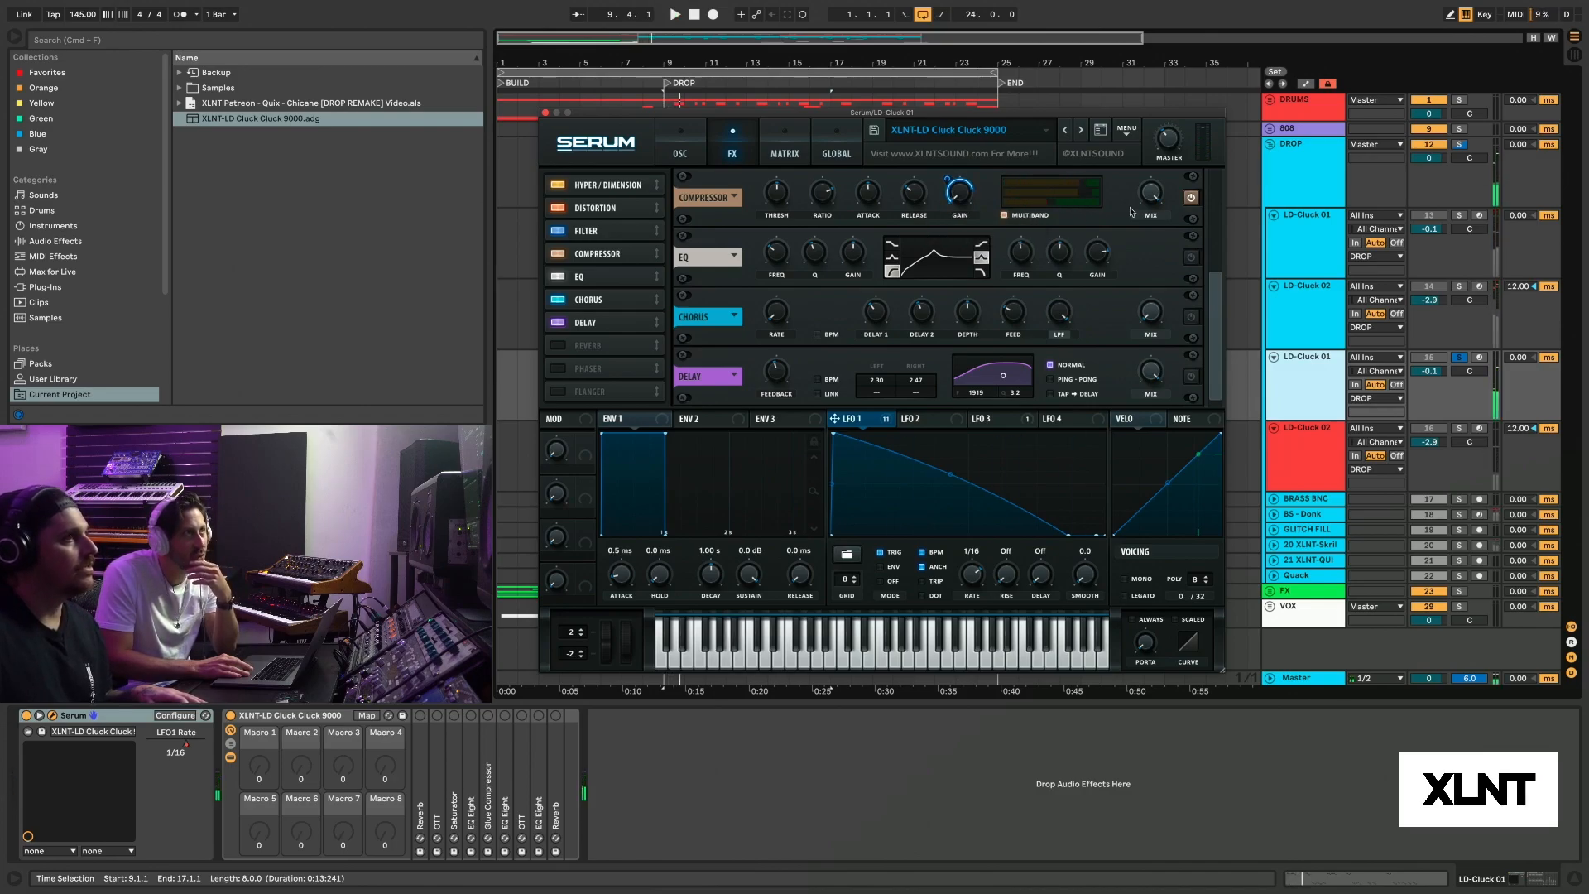
key(space)
mouse_move(1165, 170)
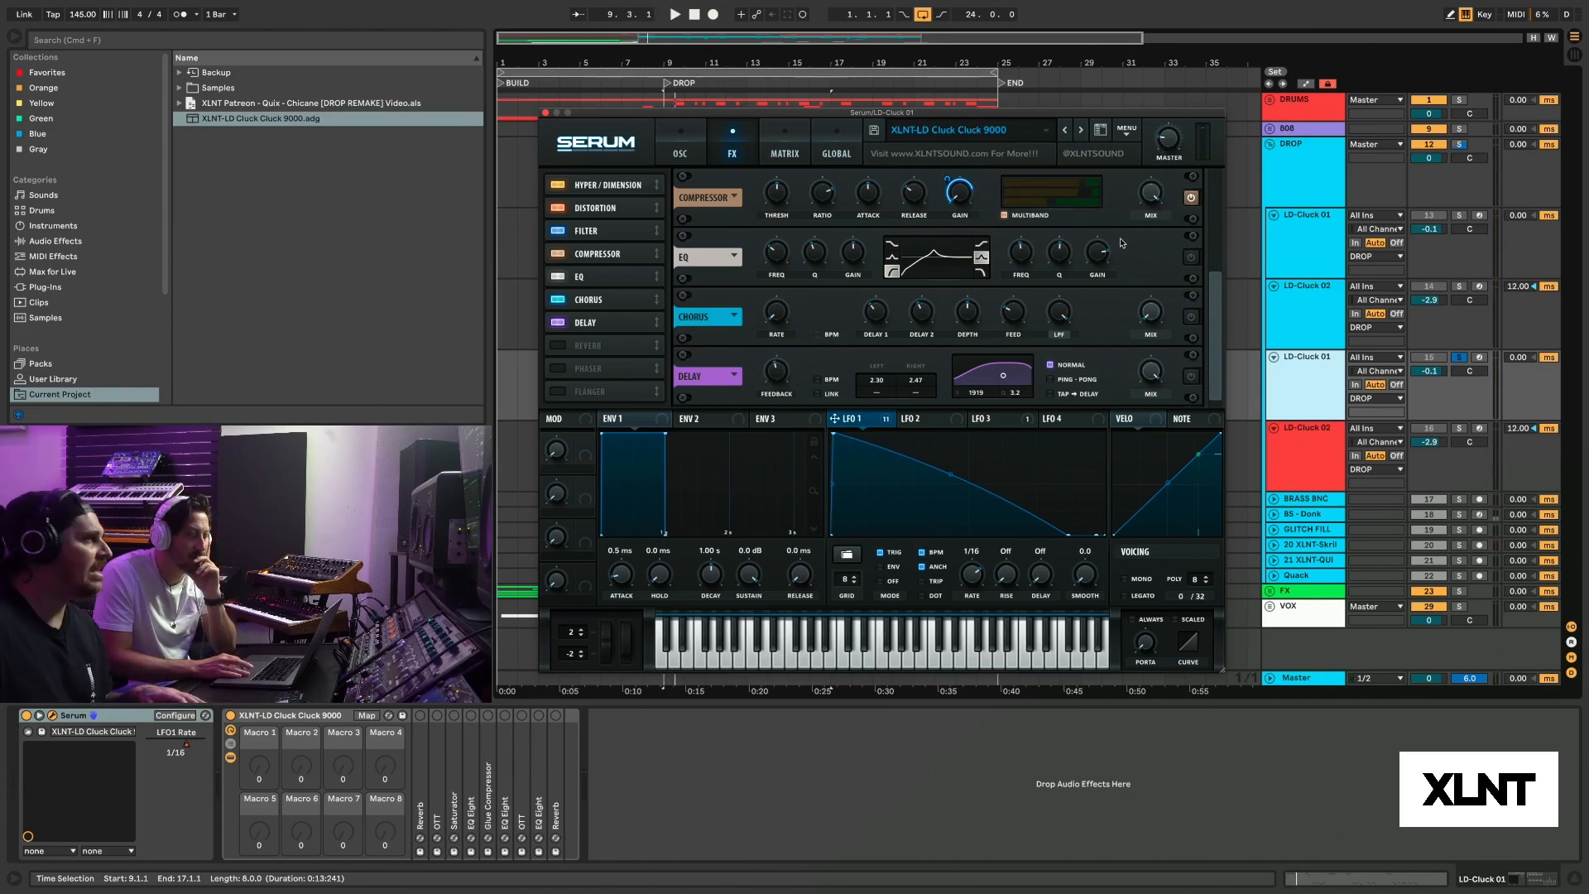
key(space)
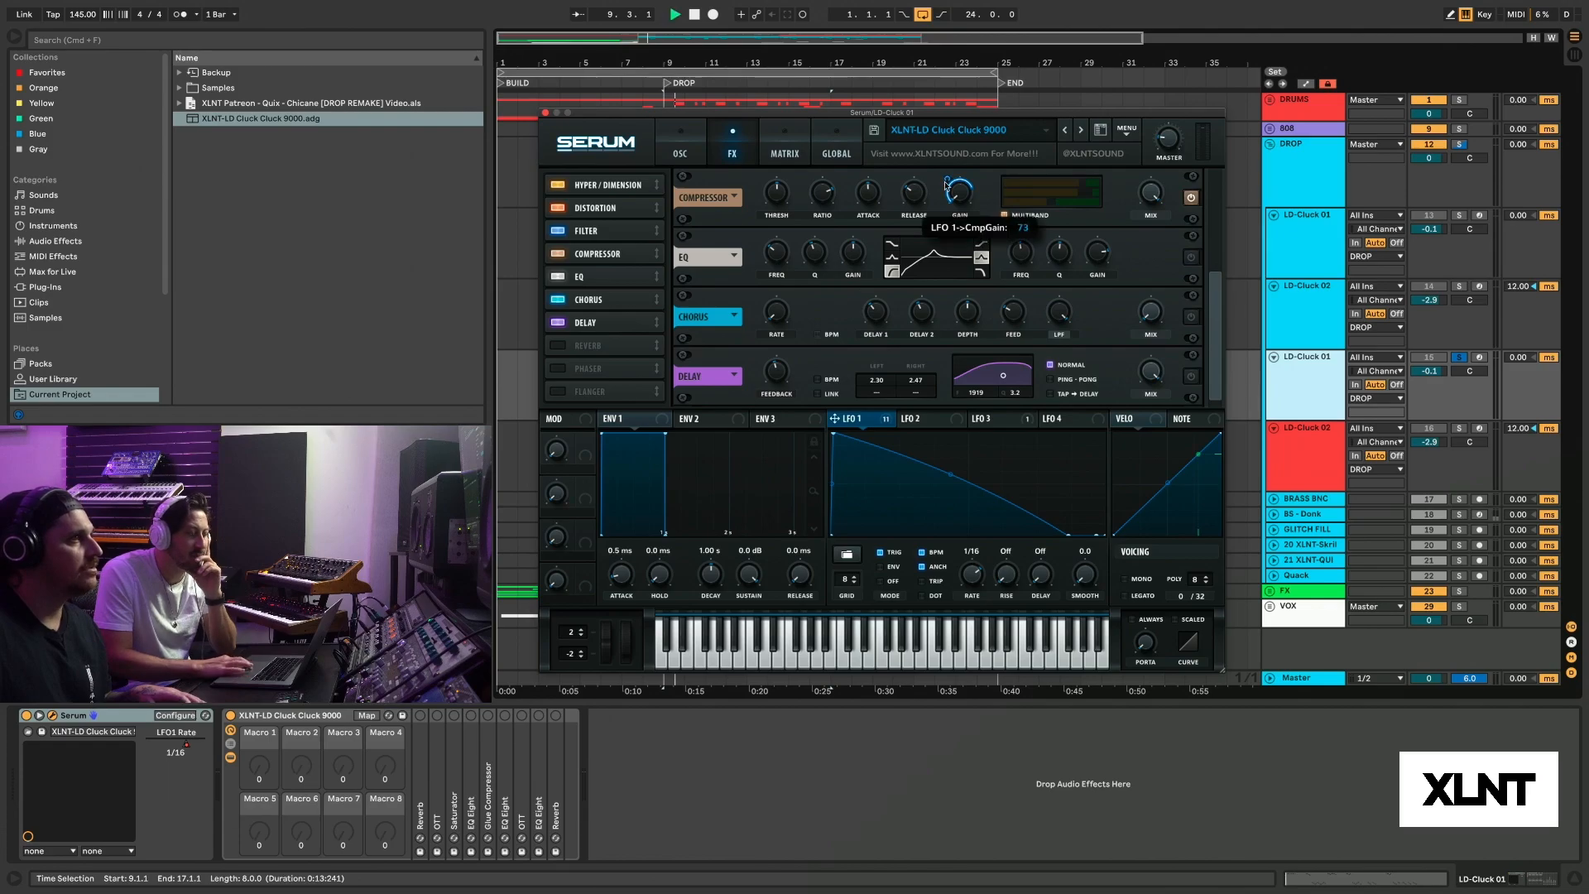
key(space)
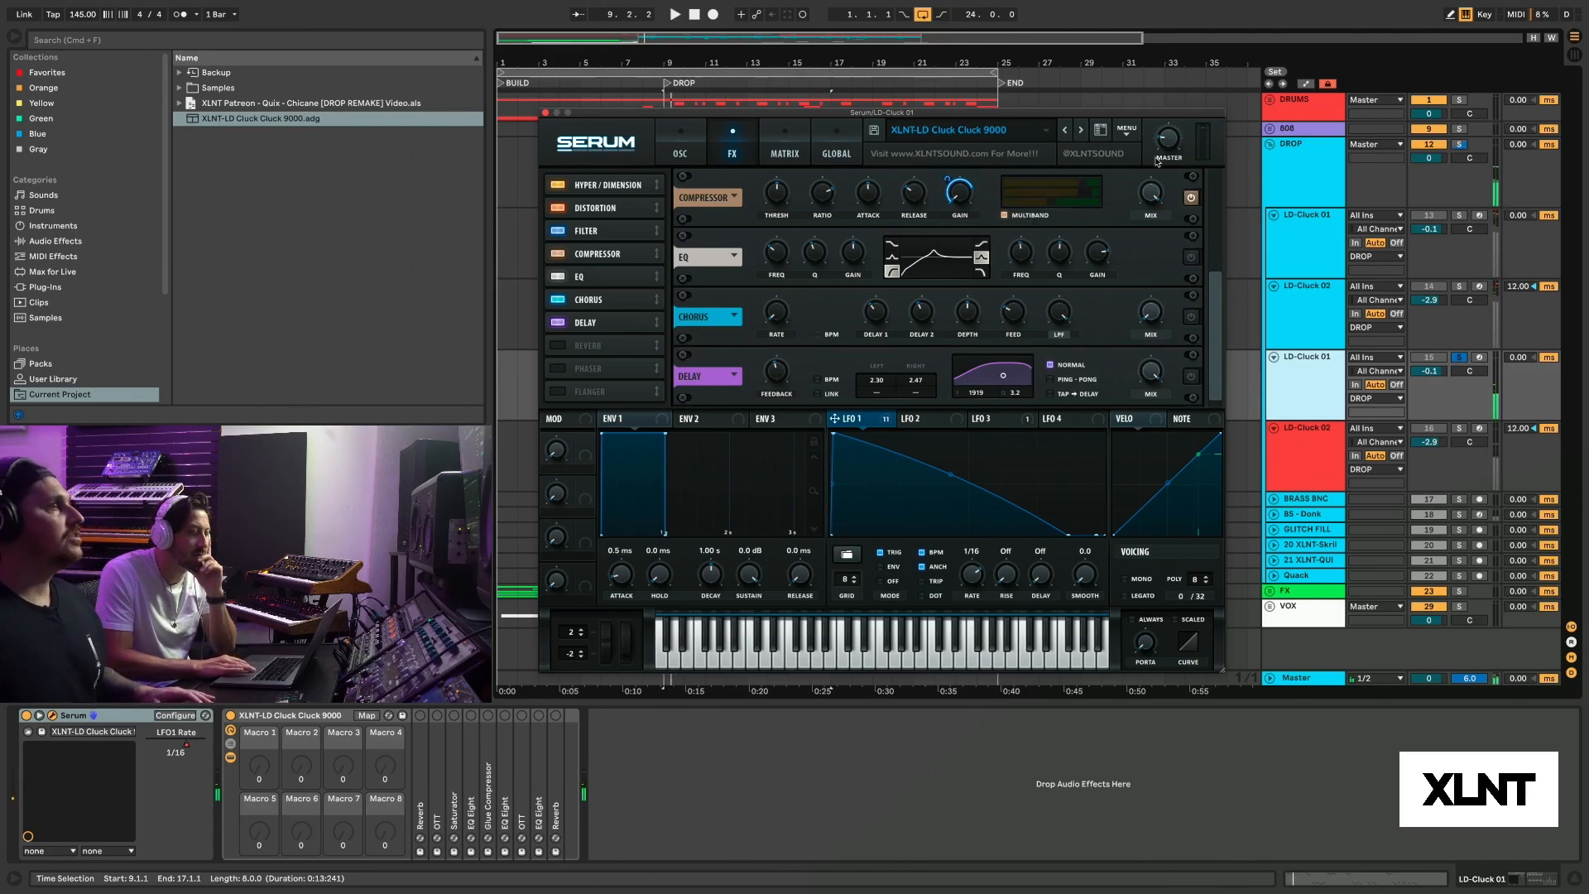
- Enable the EQ effect, assign LFO 1 to its low band frequency, and audition the sound
click(1190, 258)
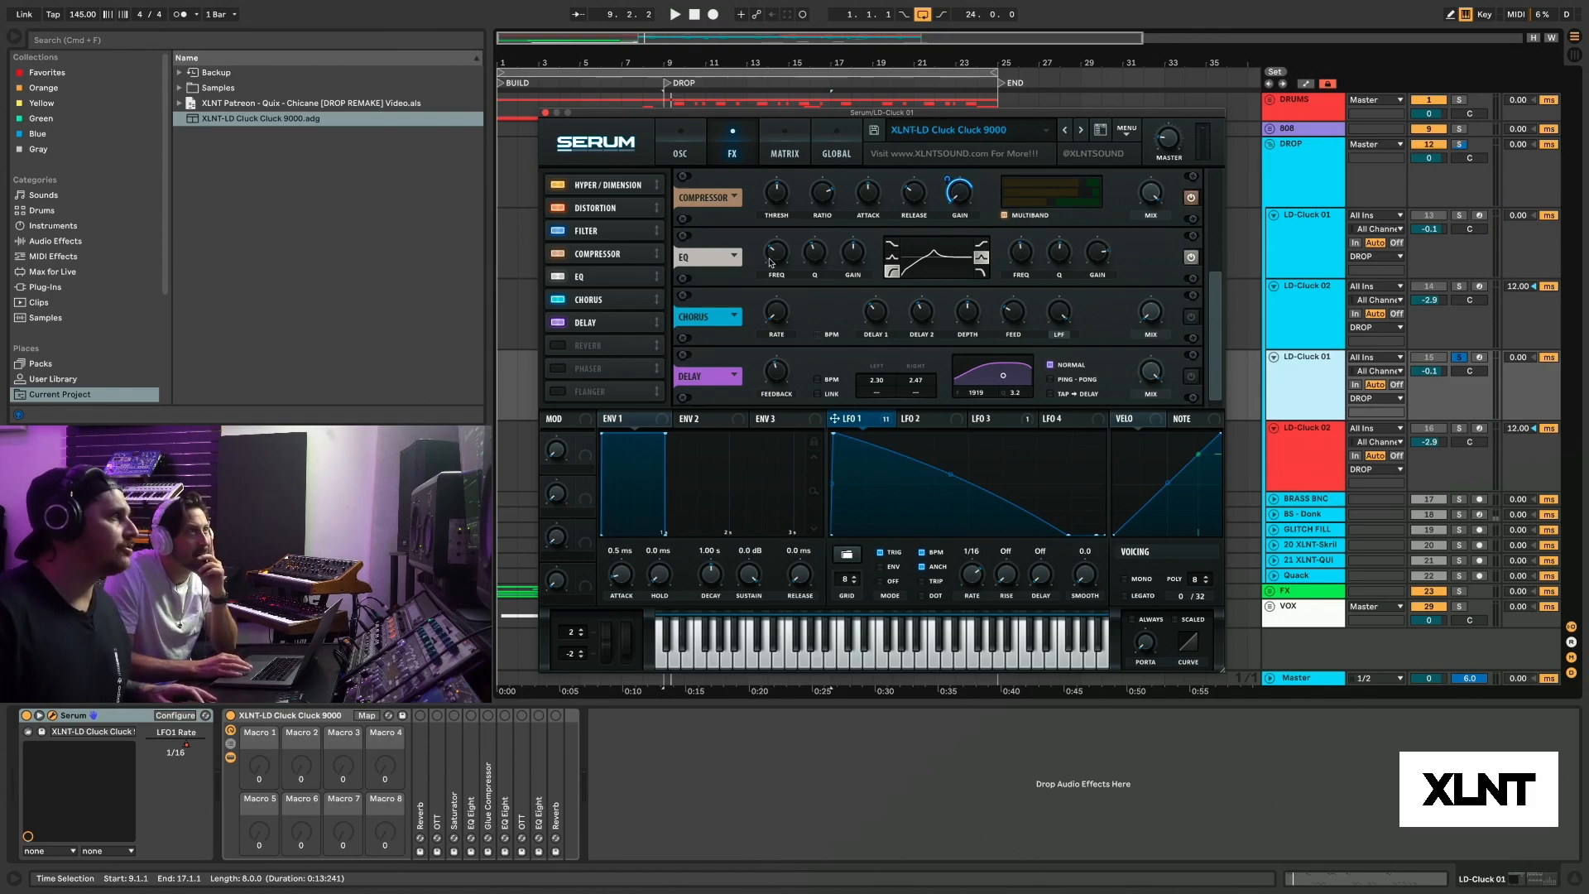
mouse_move(775, 258)
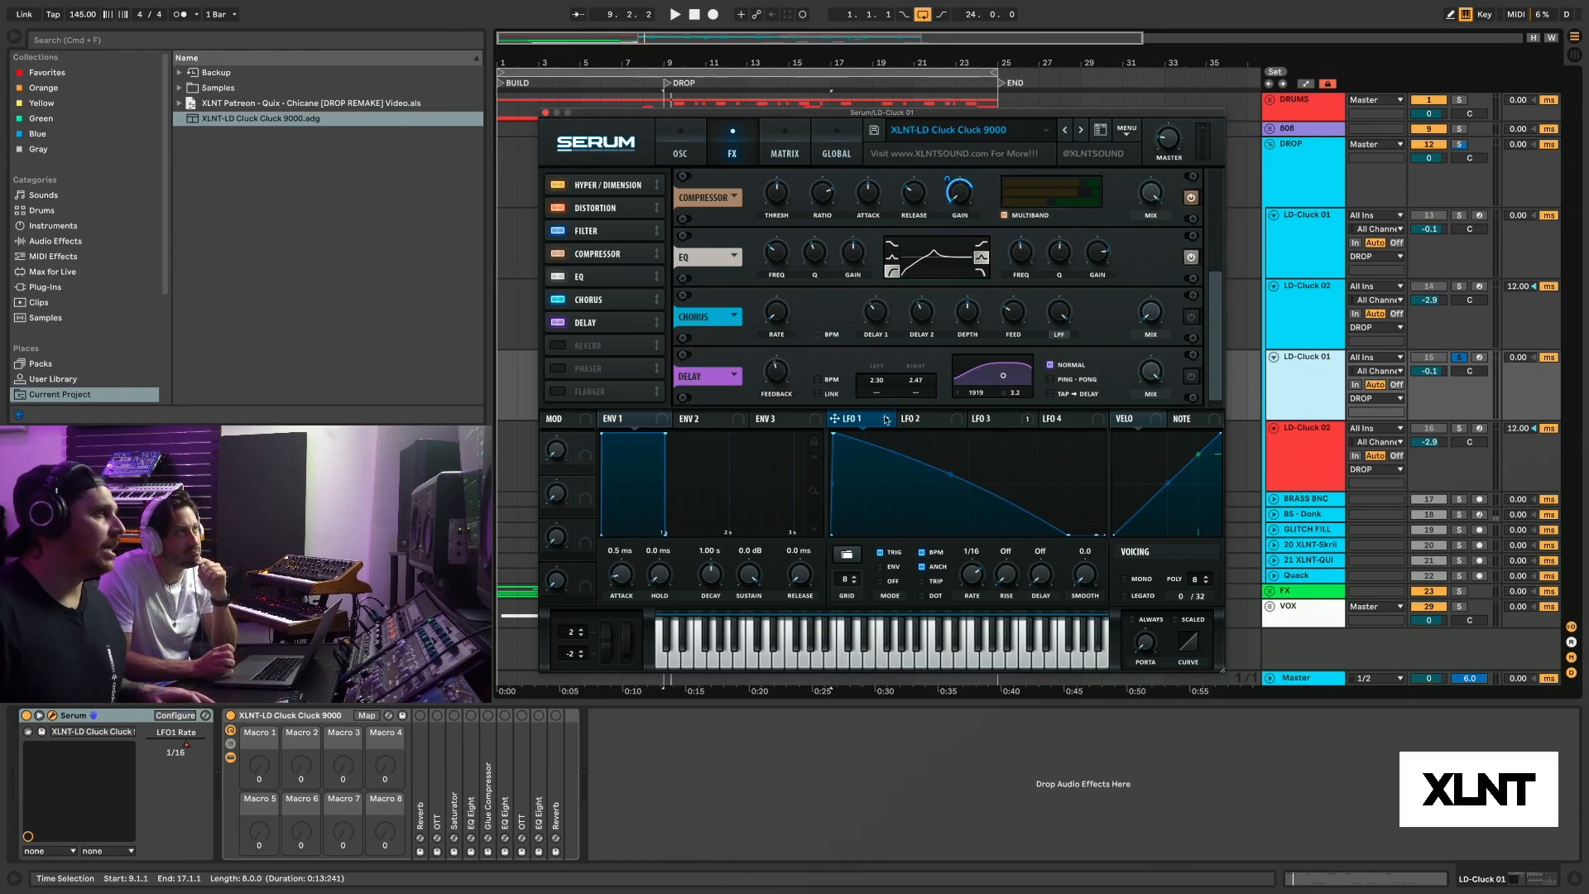
drag(884, 421, 776, 247)
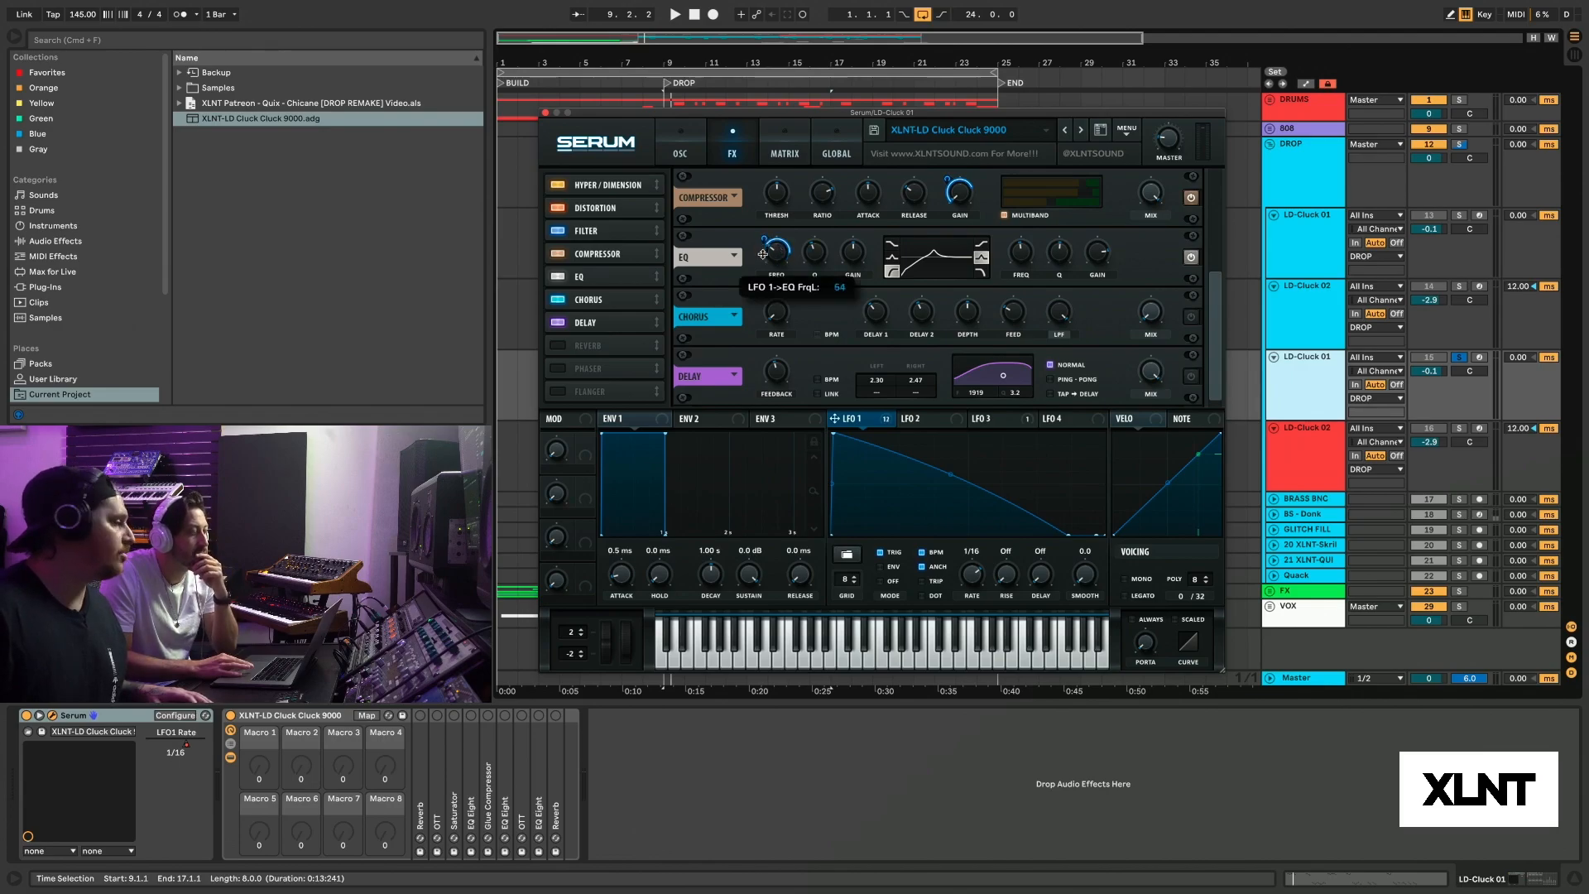
key(space)
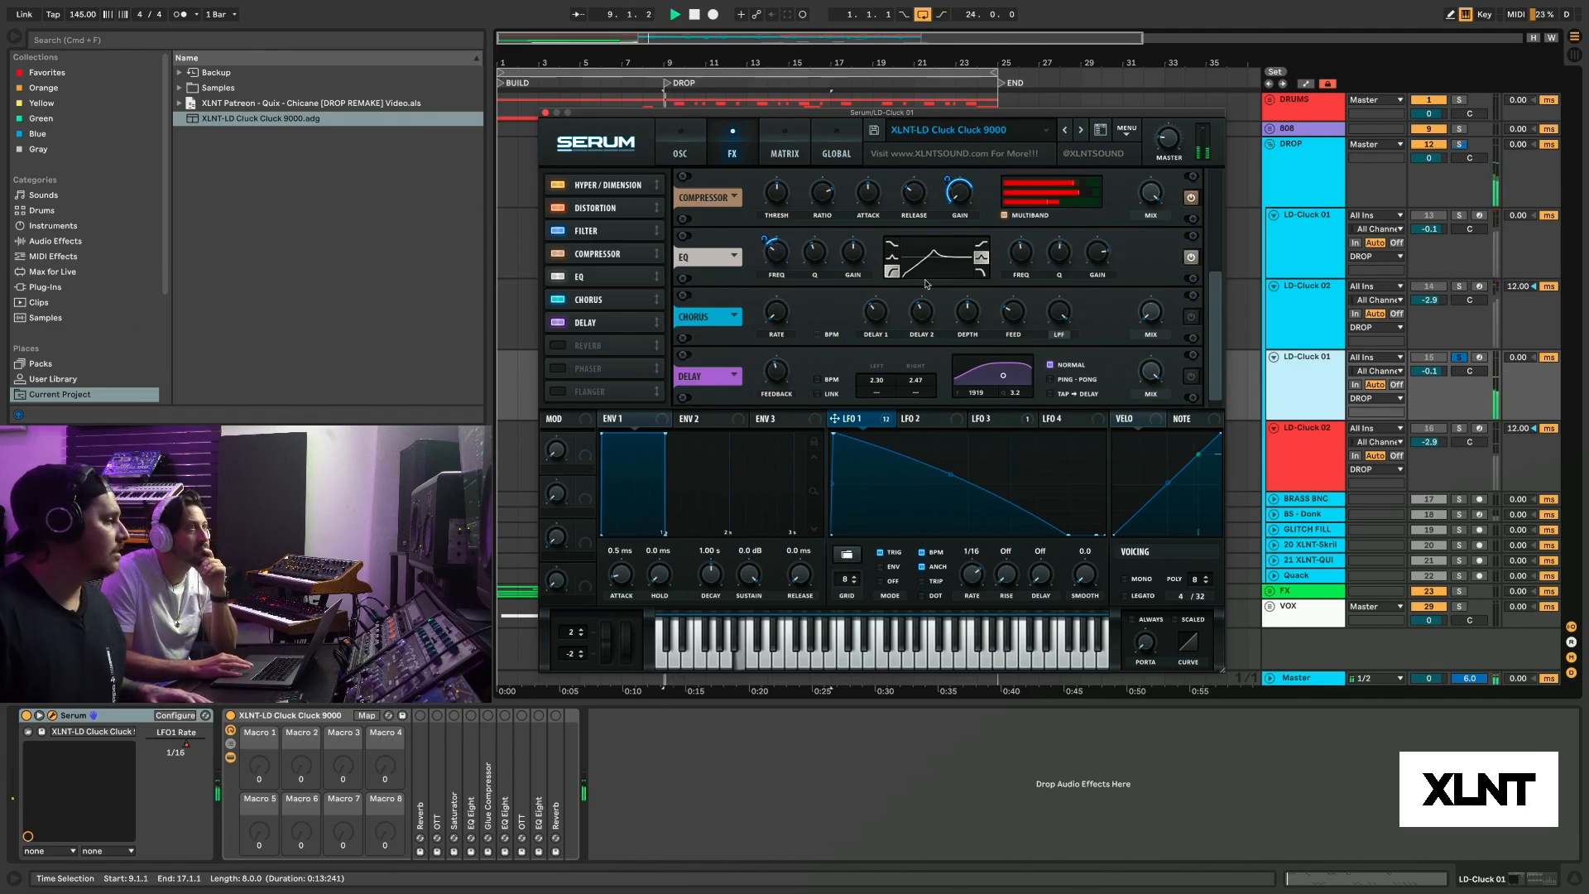
key(space)
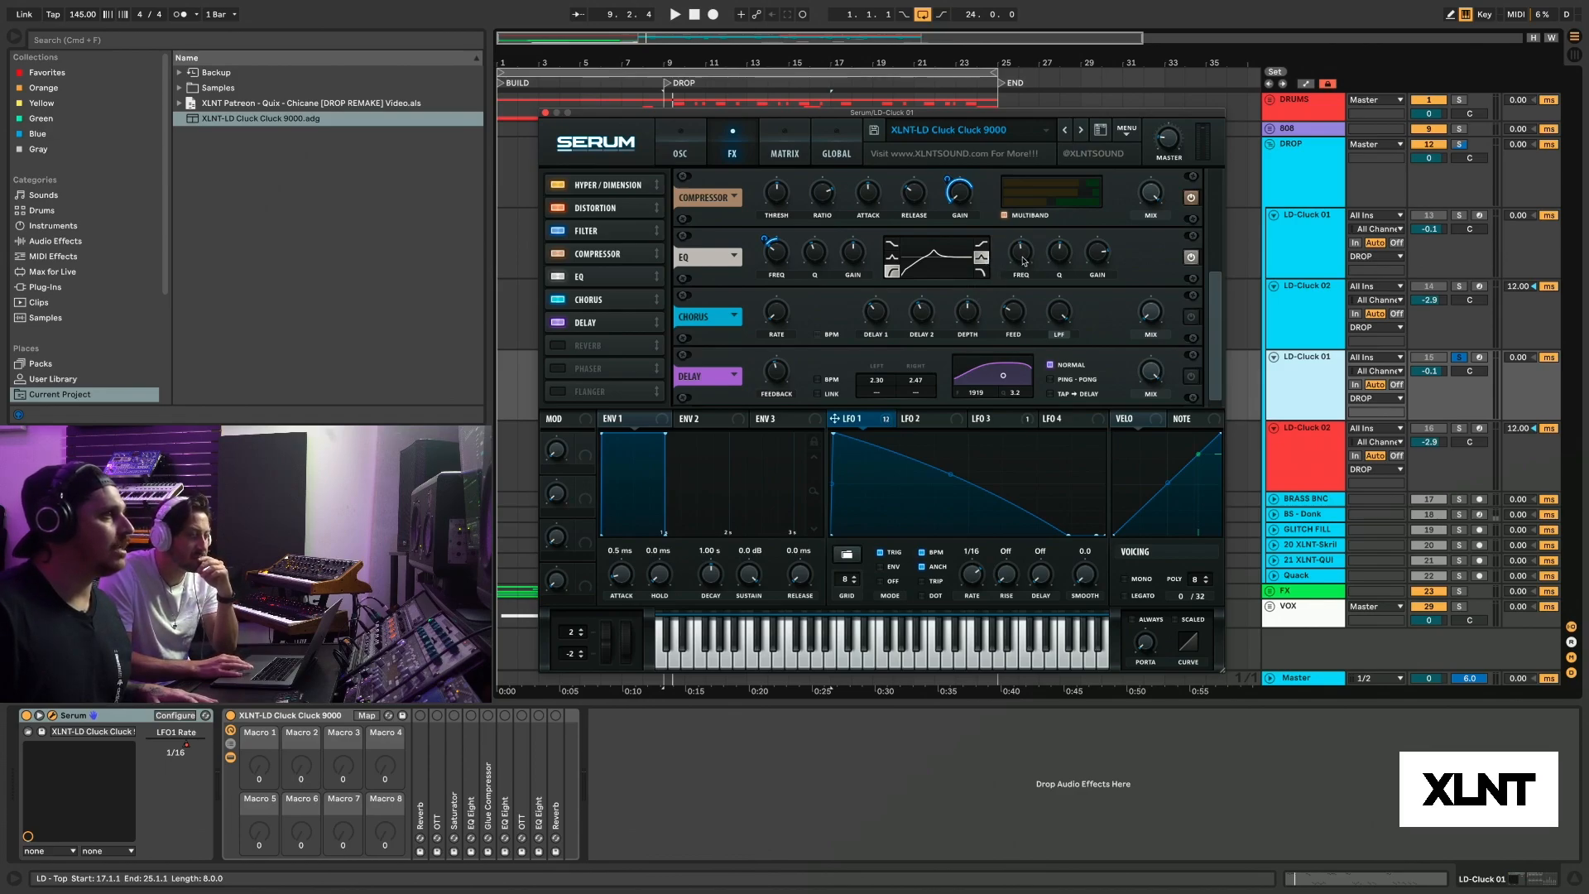
- Assign LFO 1 to the EQ's high band frequency with an amount of 20 and audition the sound
mouse_move(1024, 262)
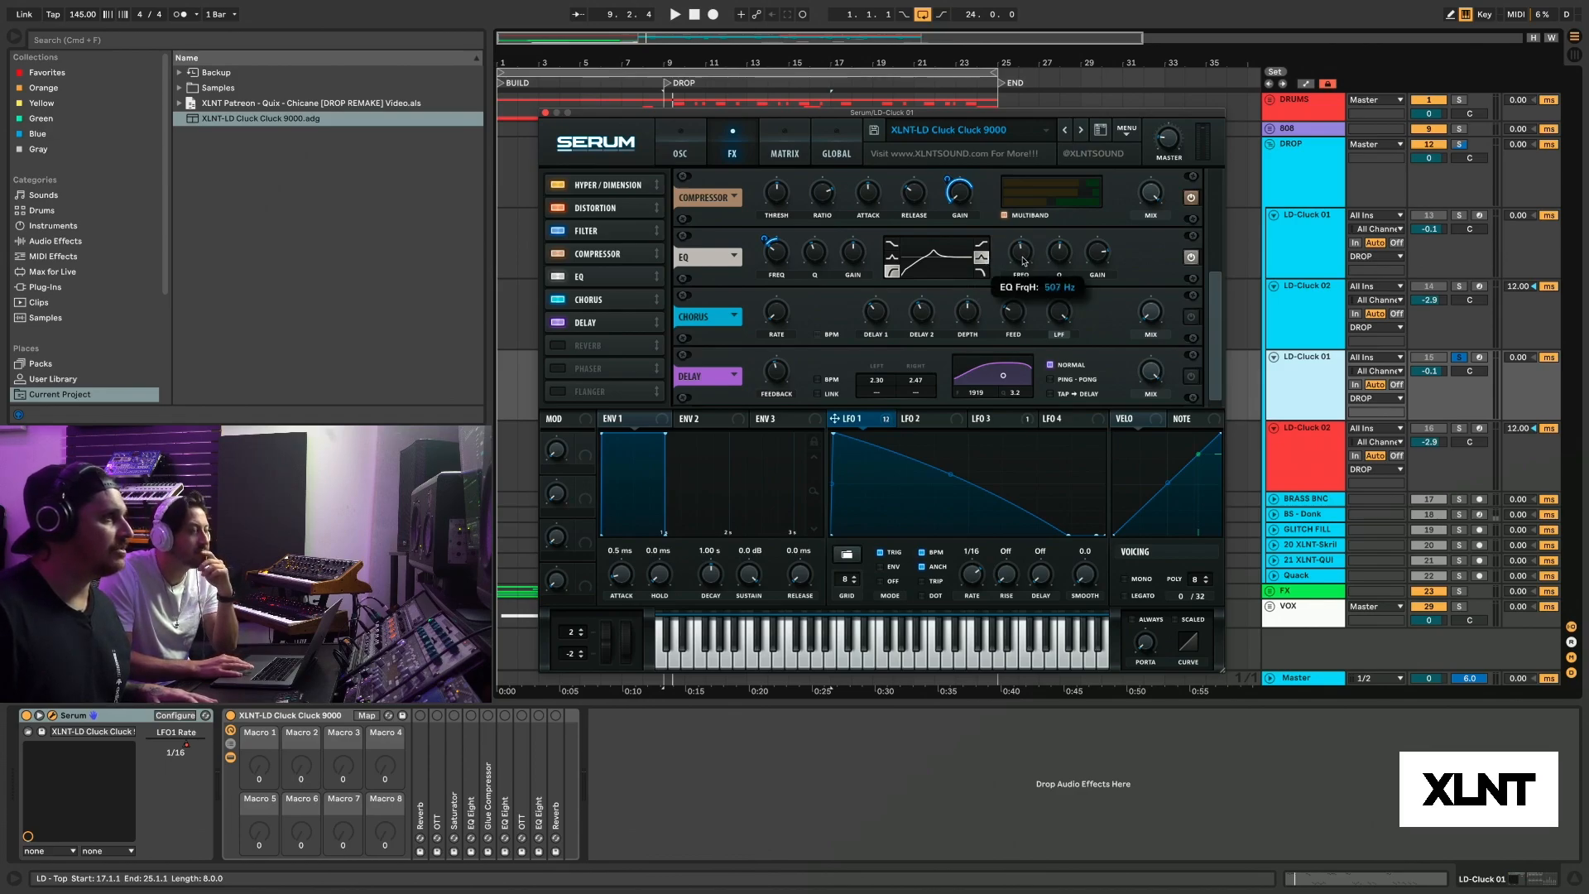
mouse_move(1098, 257)
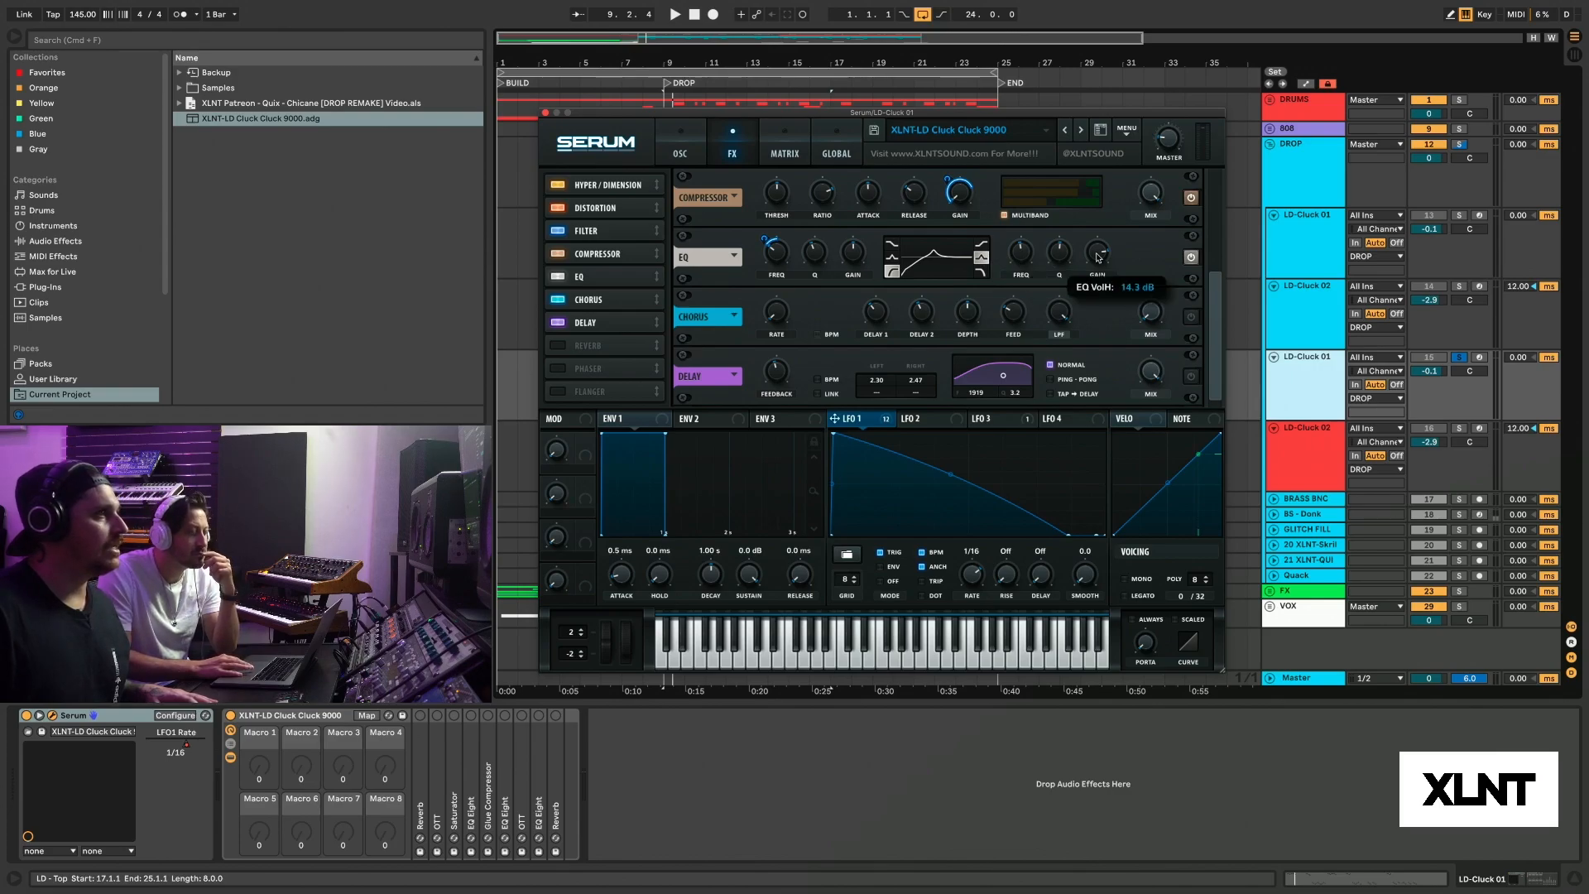
drag(835, 419, 1010, 264)
key(space)
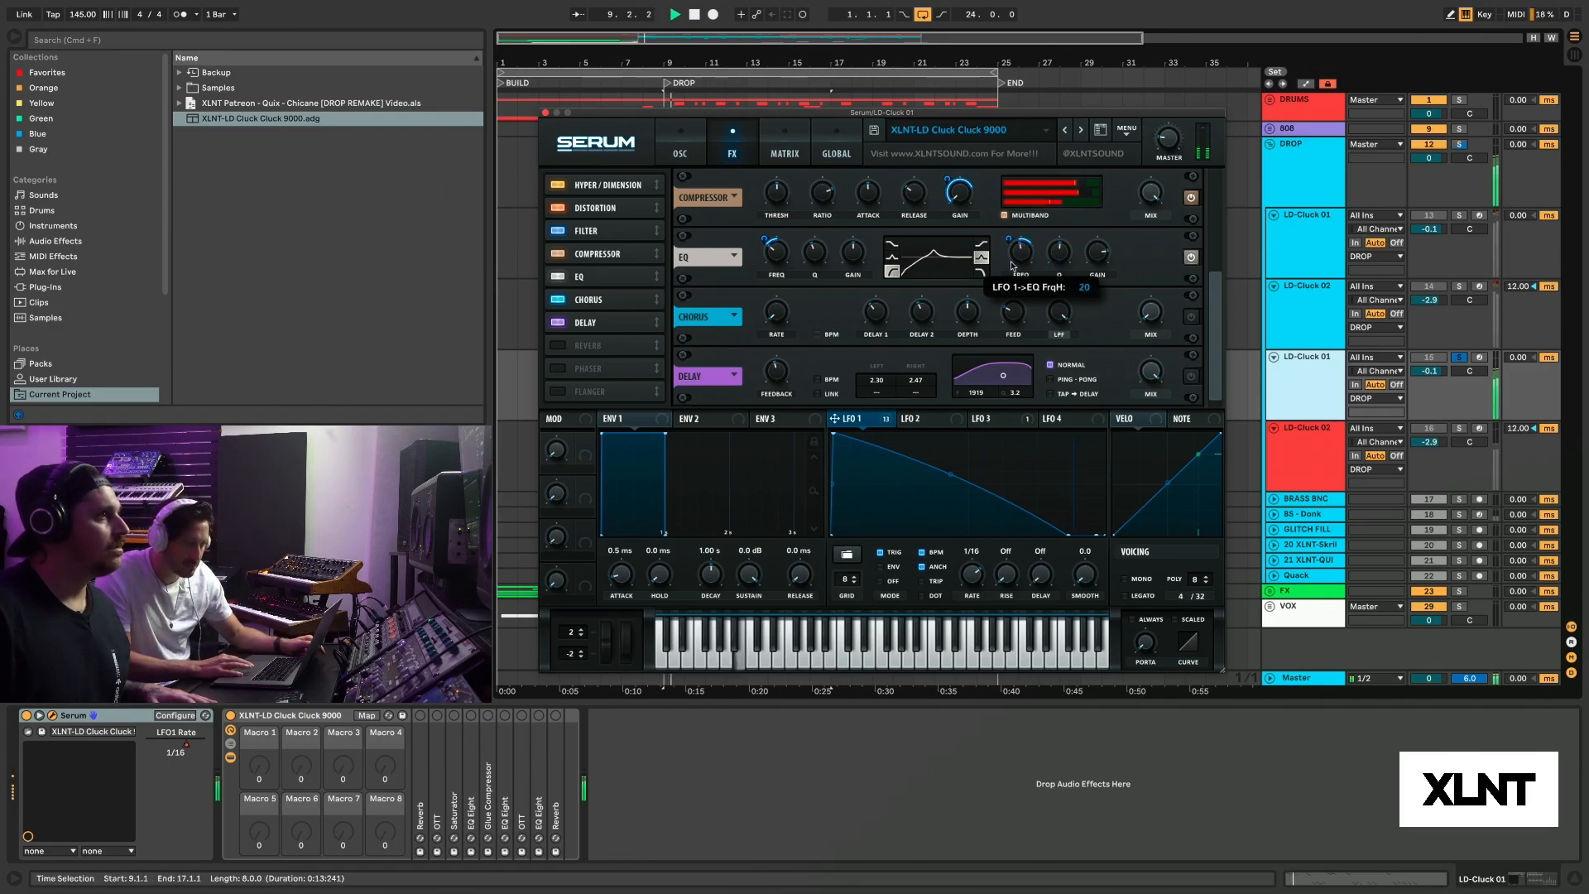
key(space)
key(space)
key(space)
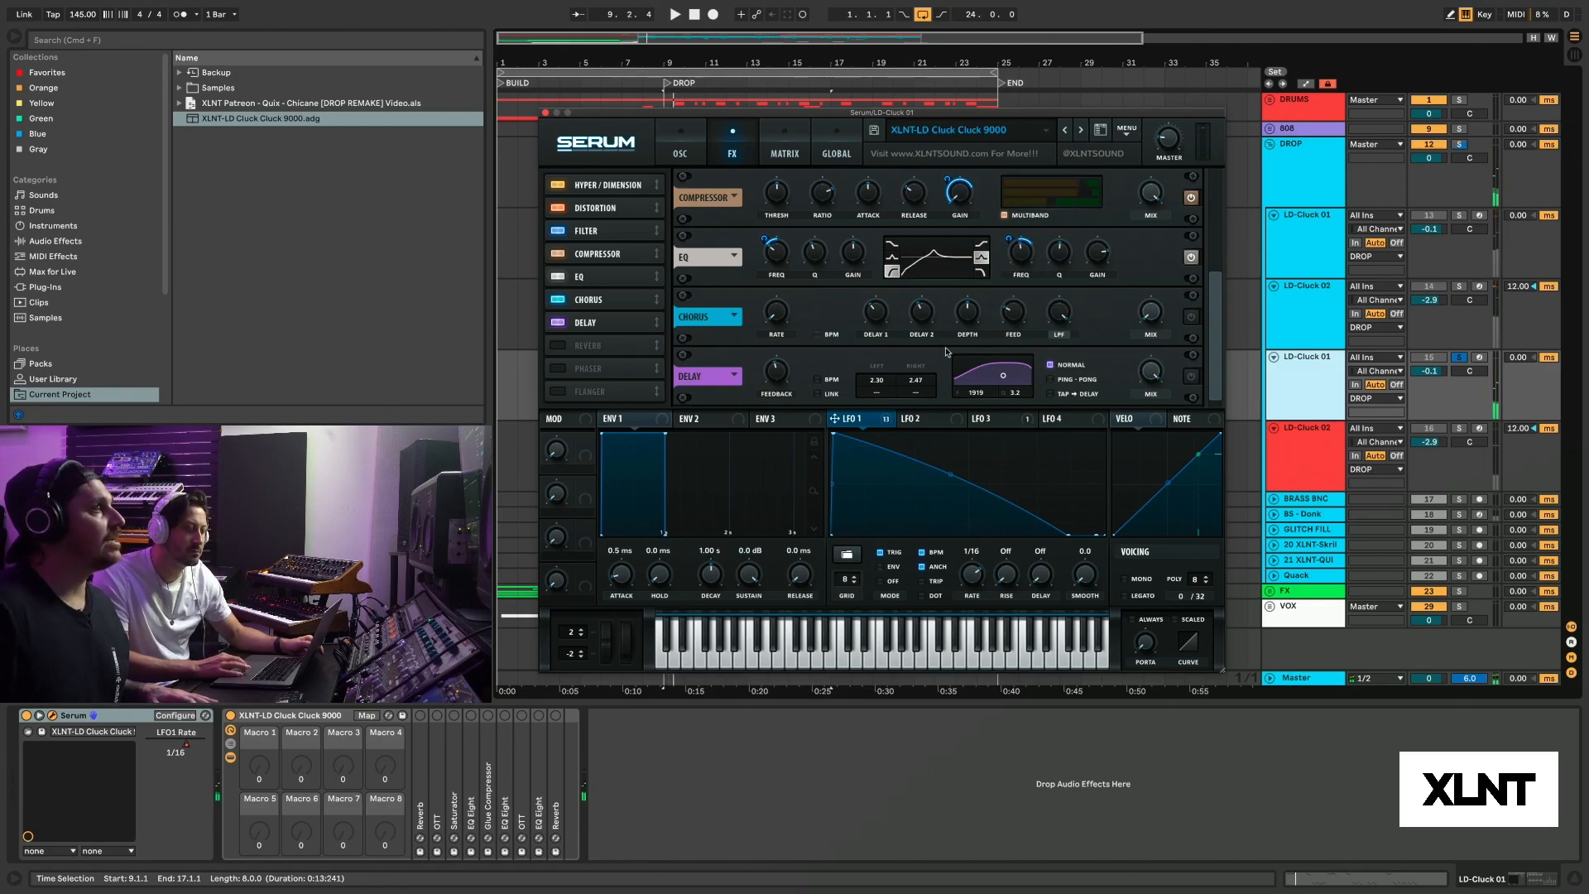
- Enable the chorus effect, assign LFO 1 to its mix, and audition the sound
click(1192, 315)
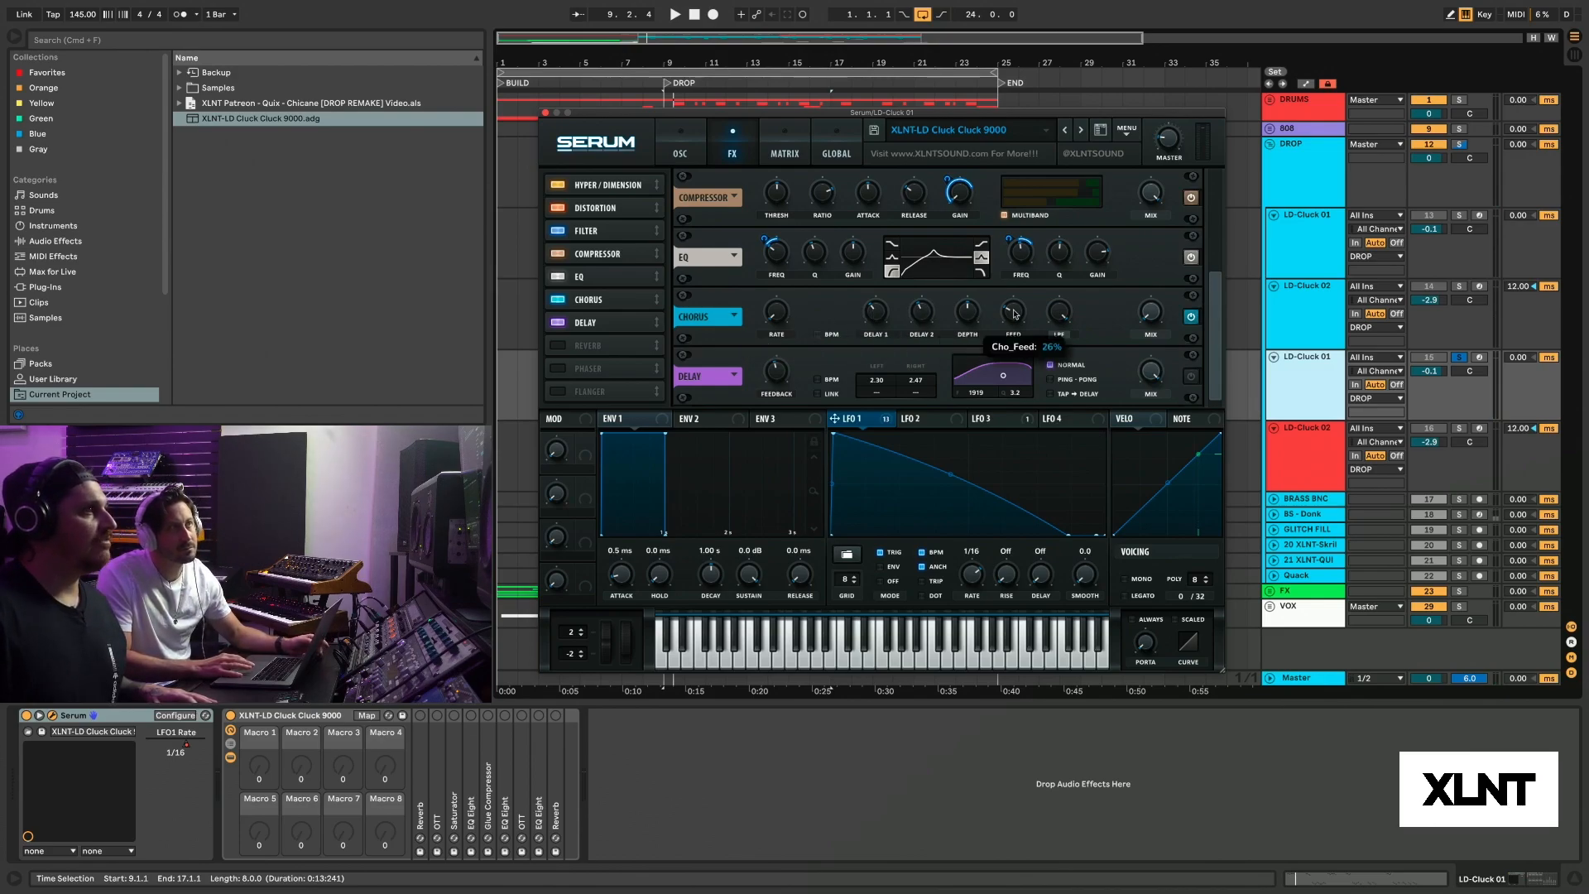
click(911, 419)
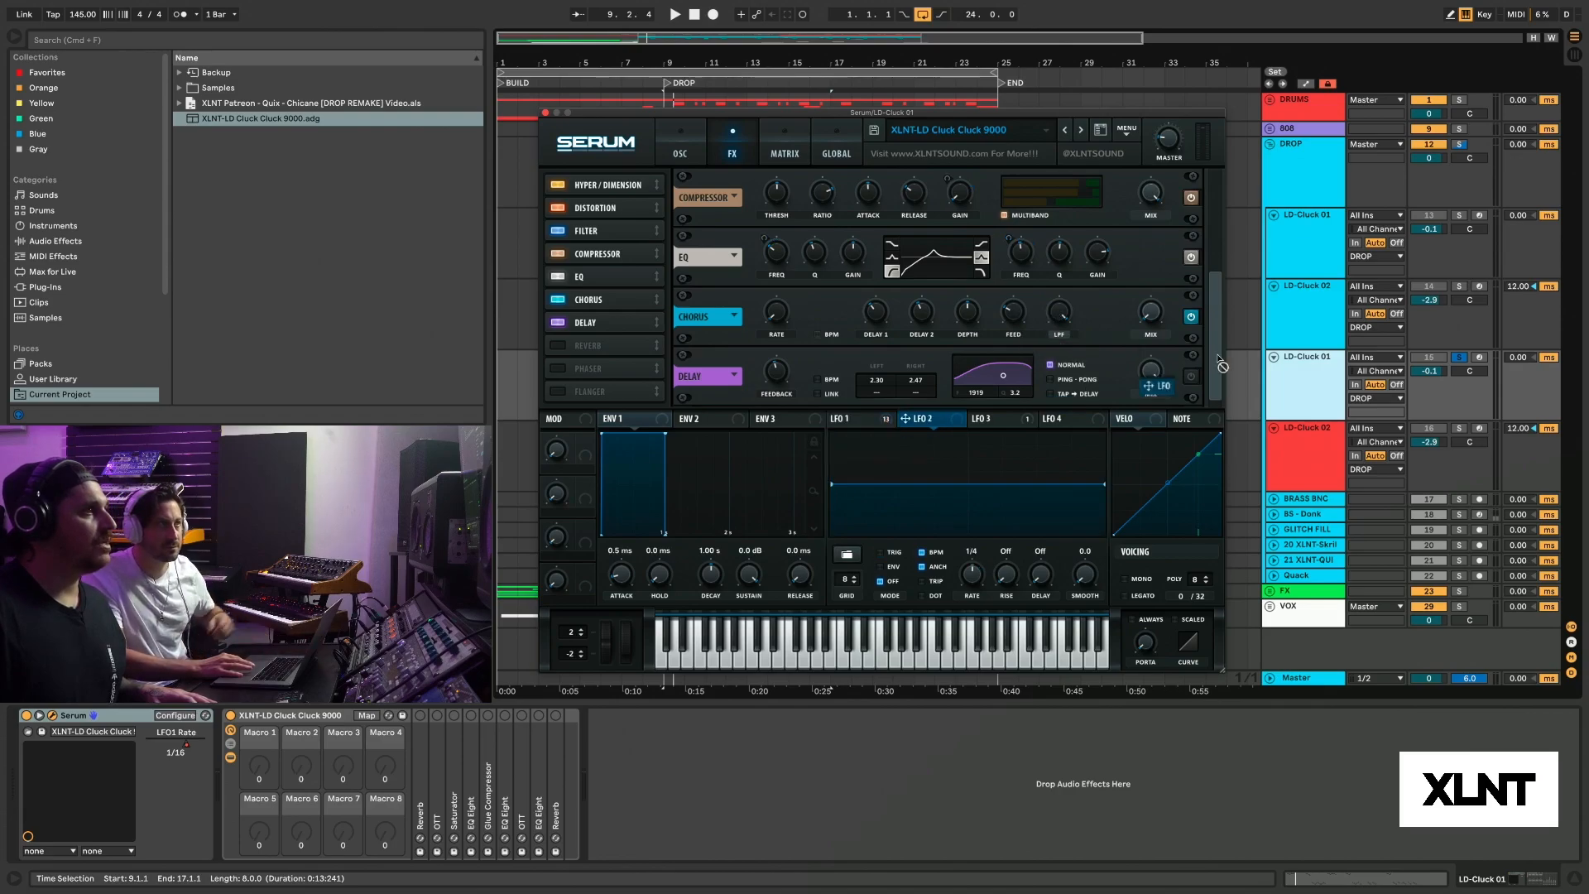
click(862, 426)
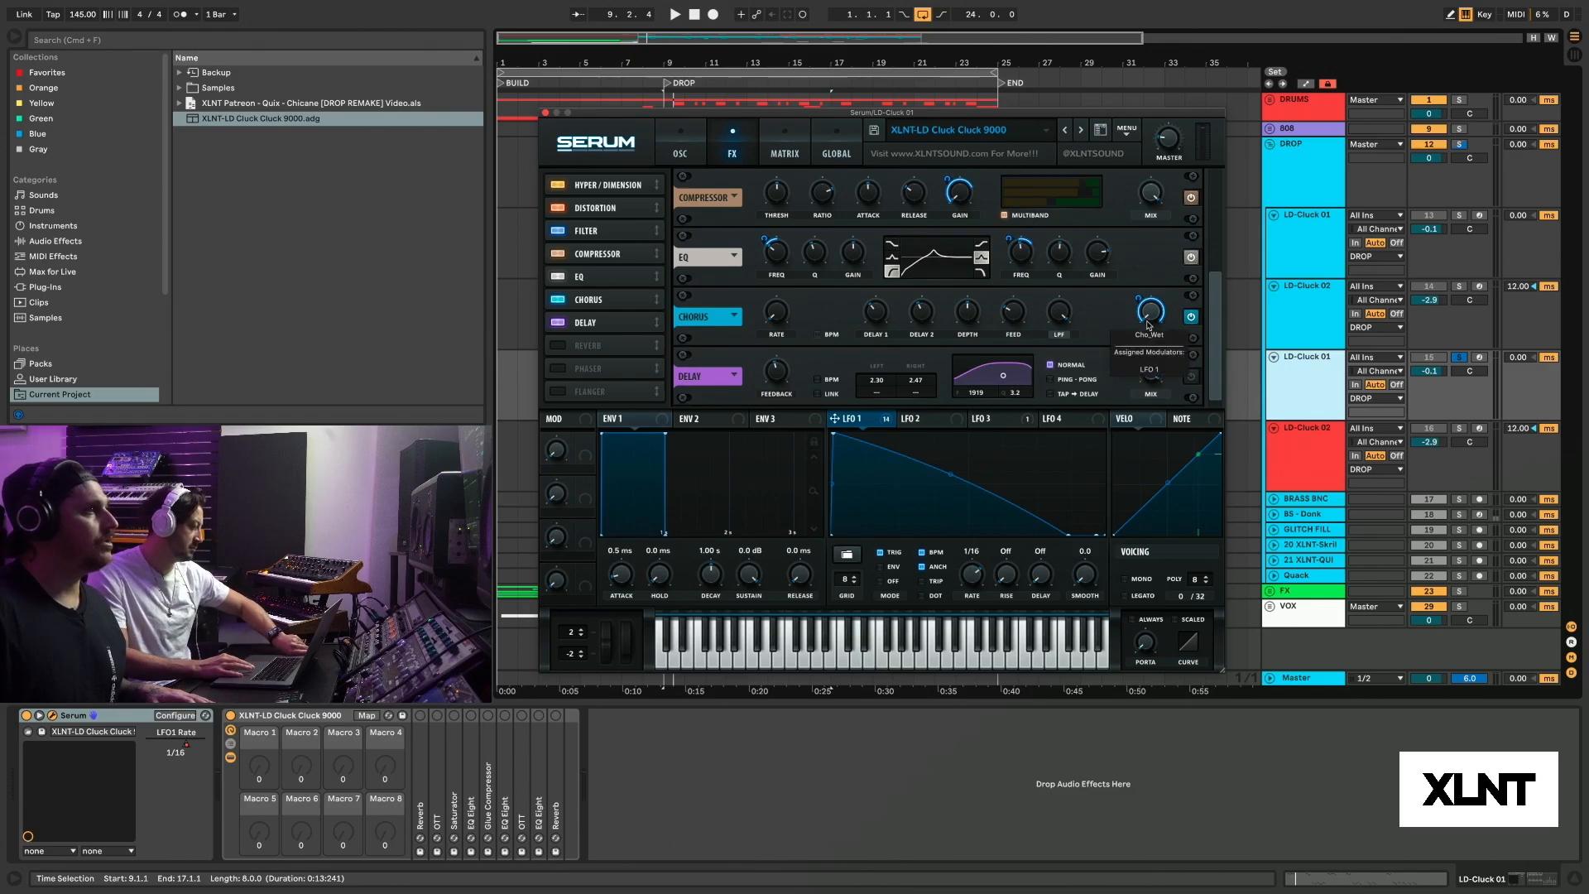
mouse_move(1142, 299)
key(space)
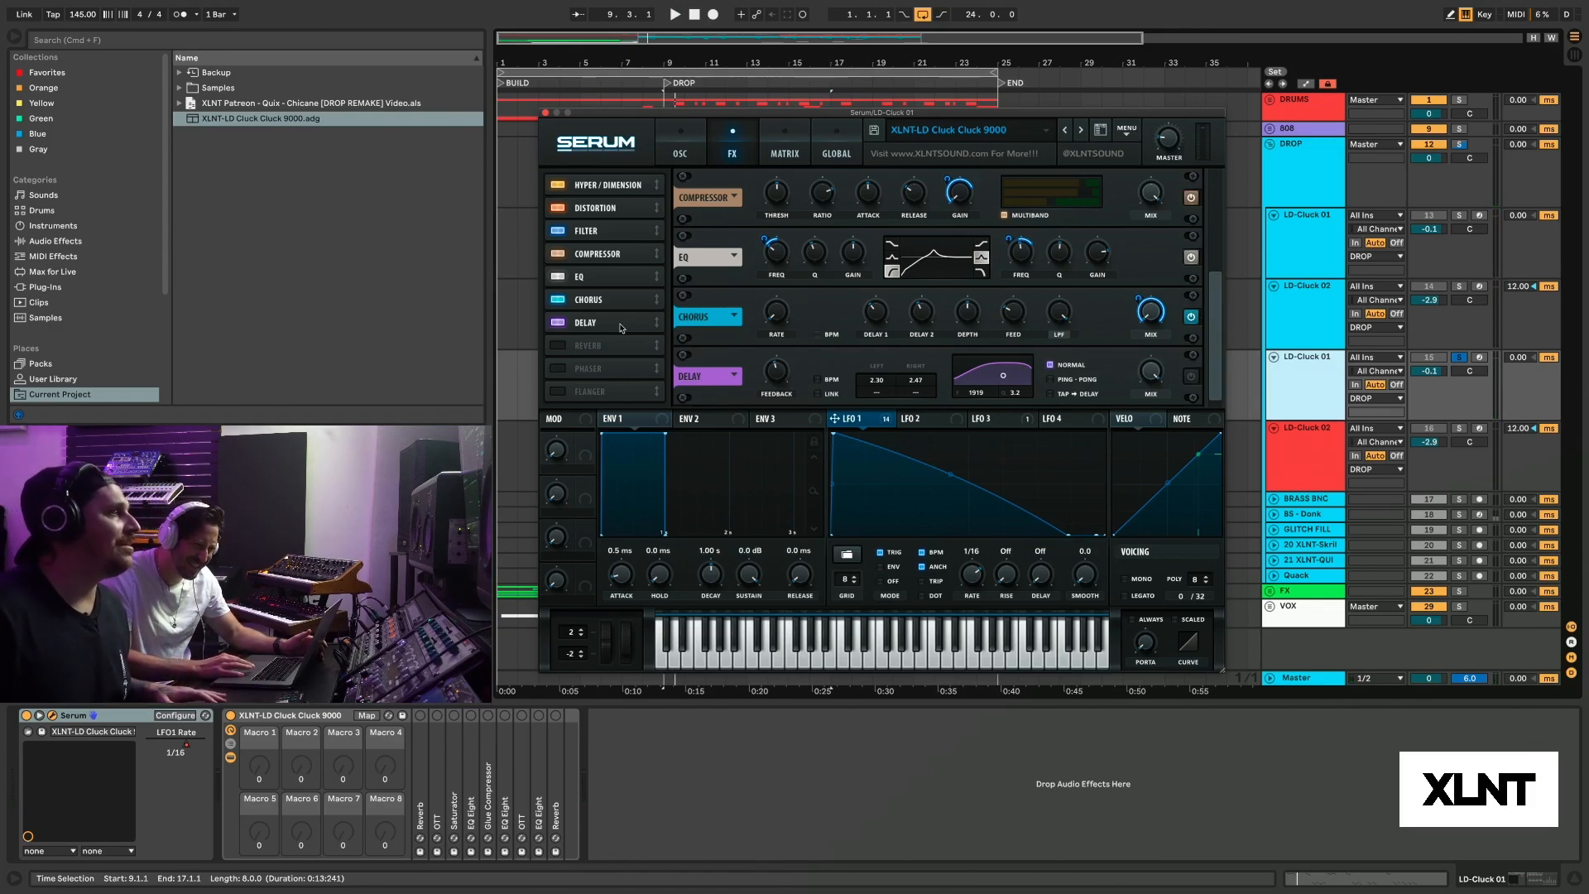
- Enable the delay effect, assign LFO 1 to its filter frequency, and audition the sound
click(1191, 375)
mouse_move(778, 375)
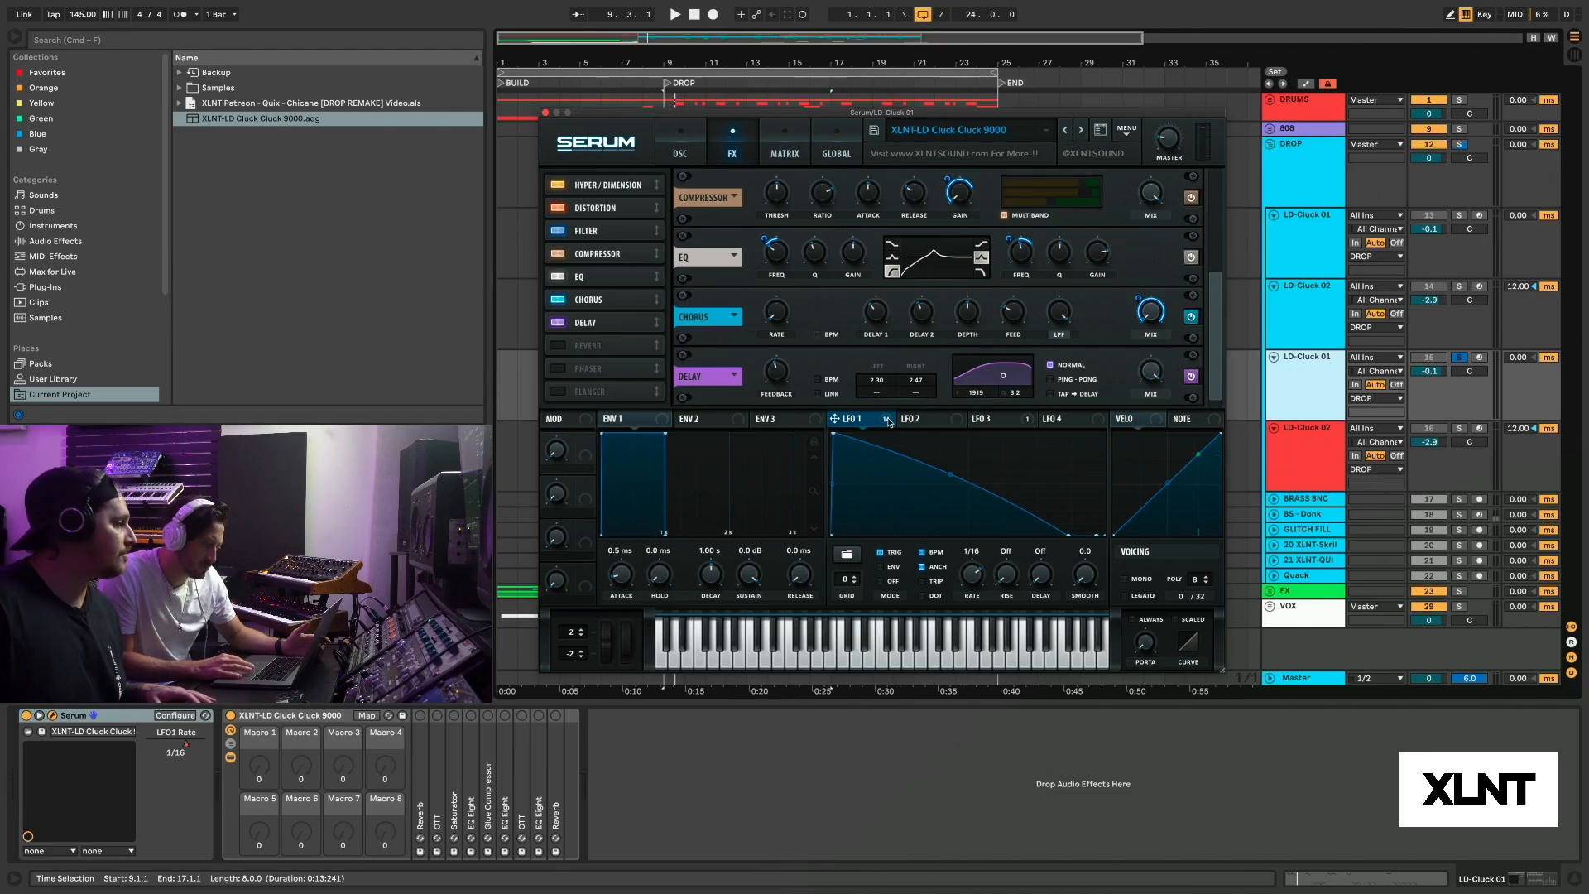
drag(917, 419, 973, 398)
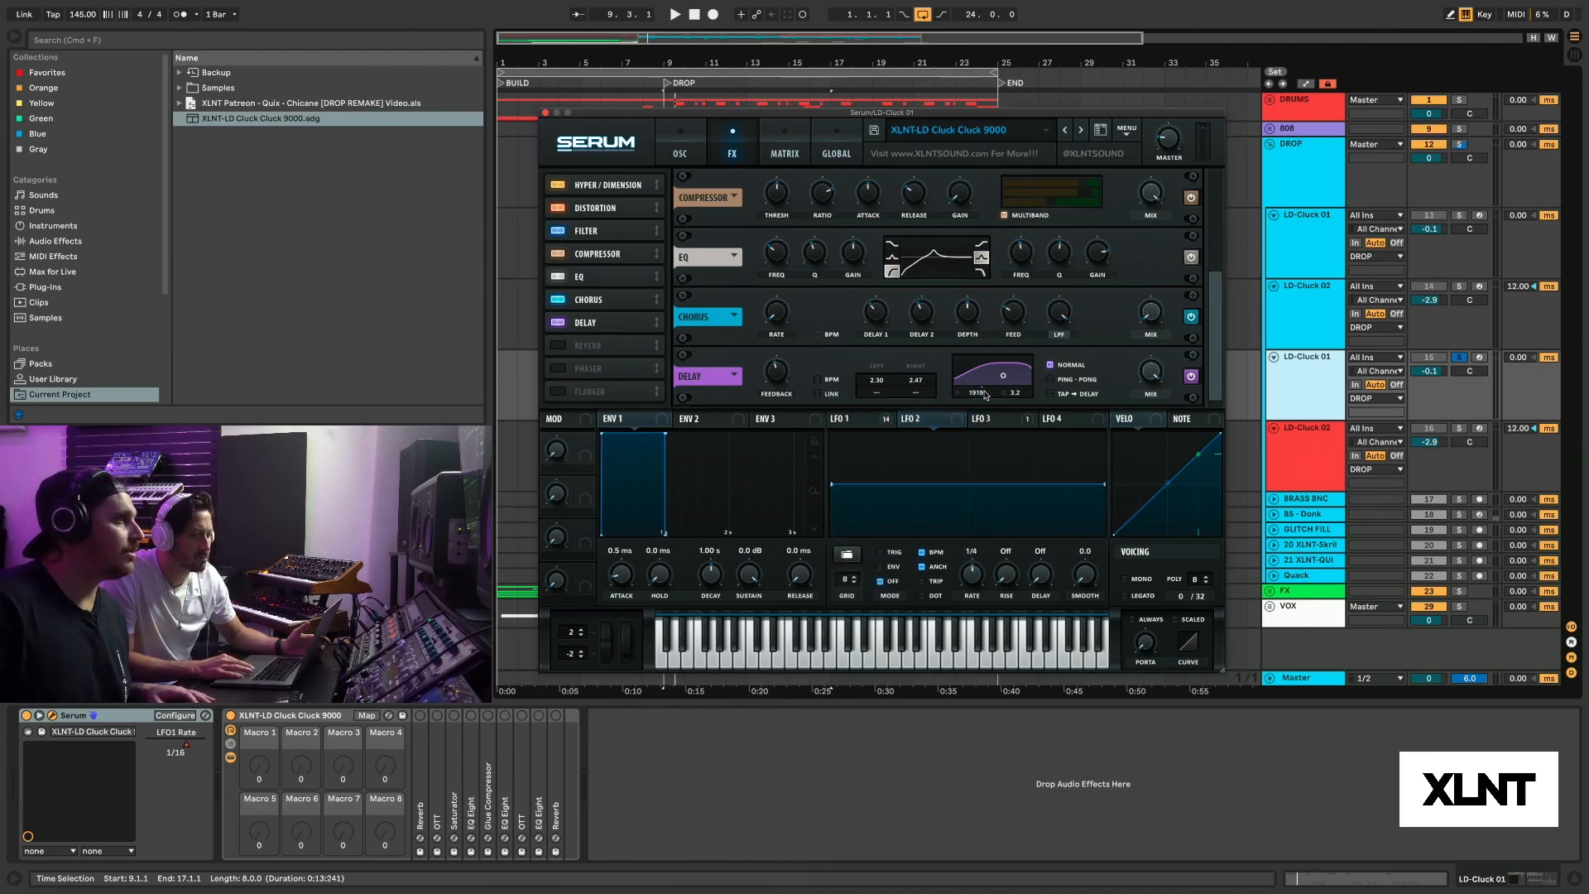
drag(853, 419, 993, 392)
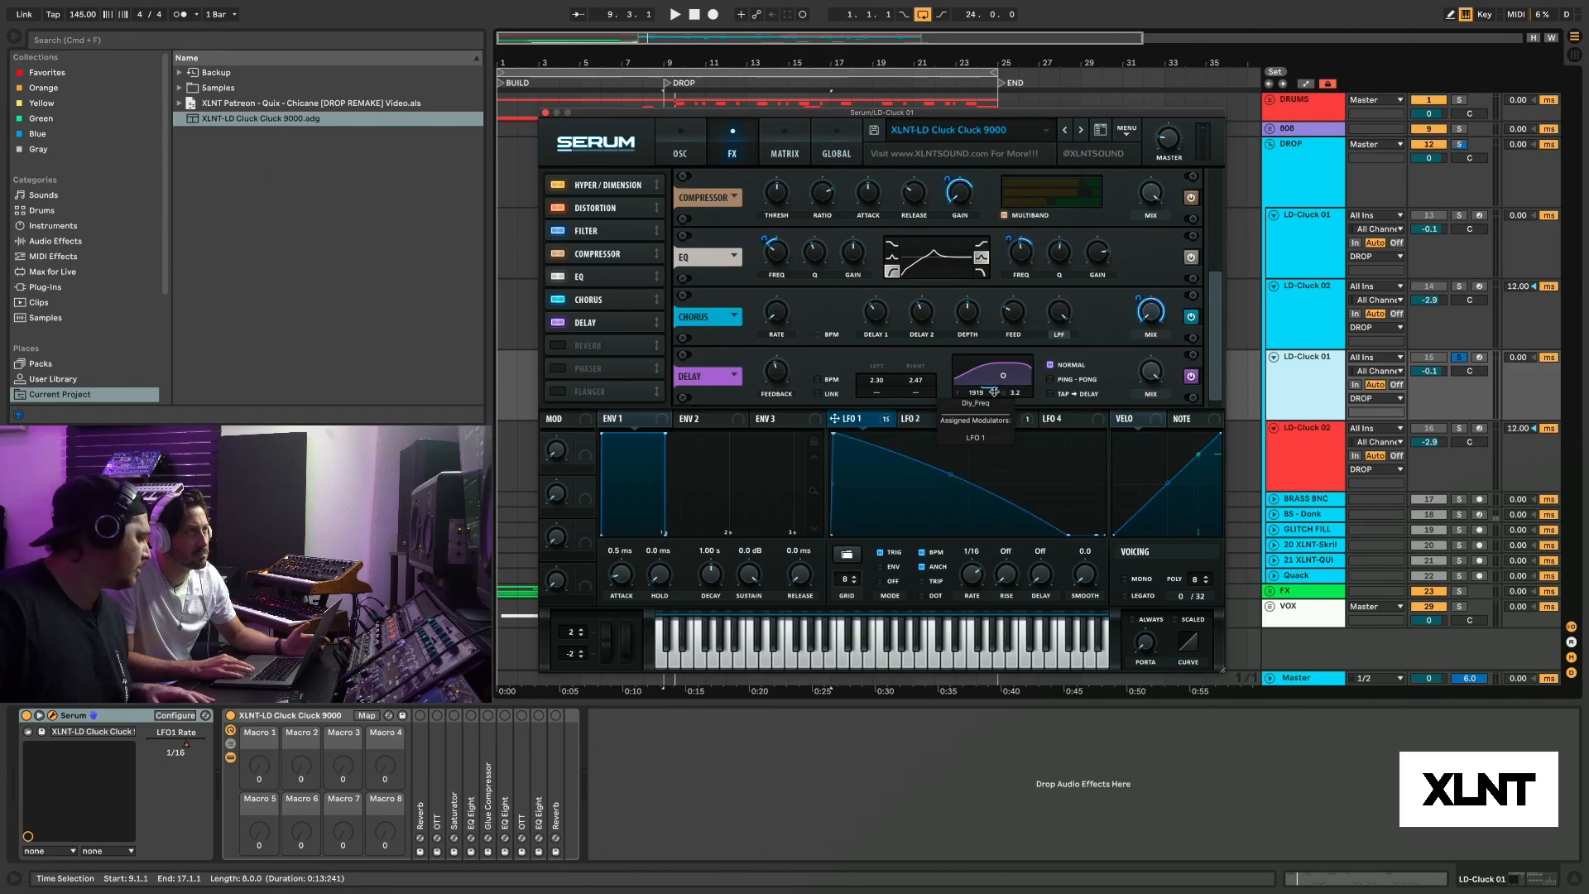
mouse_move(995, 395)
key(space)
drag(993, 400, 995, 408)
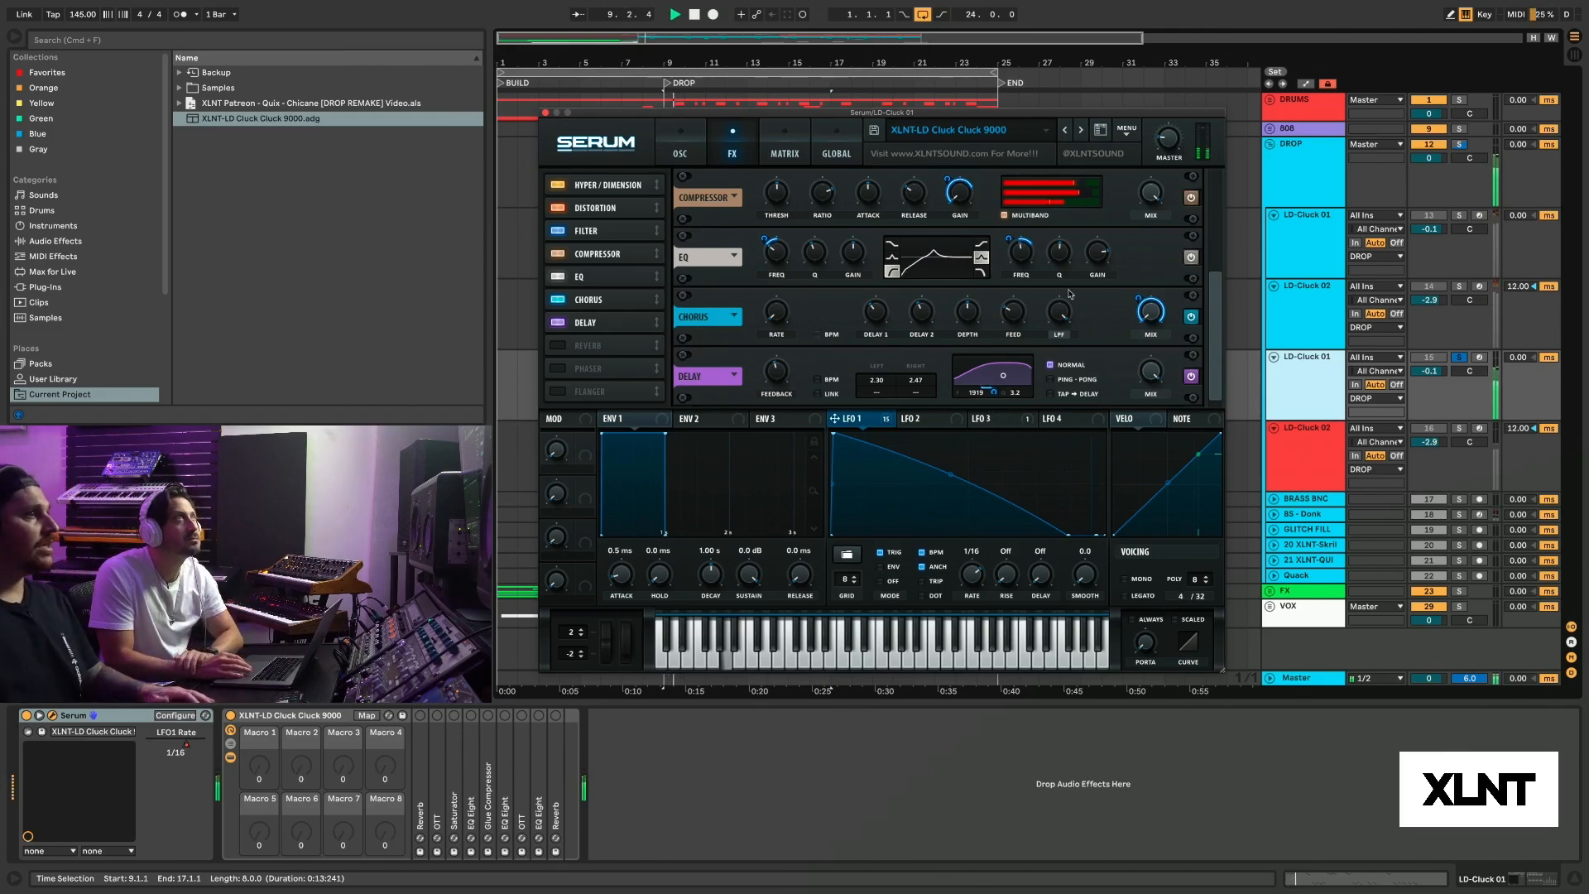
key(space)
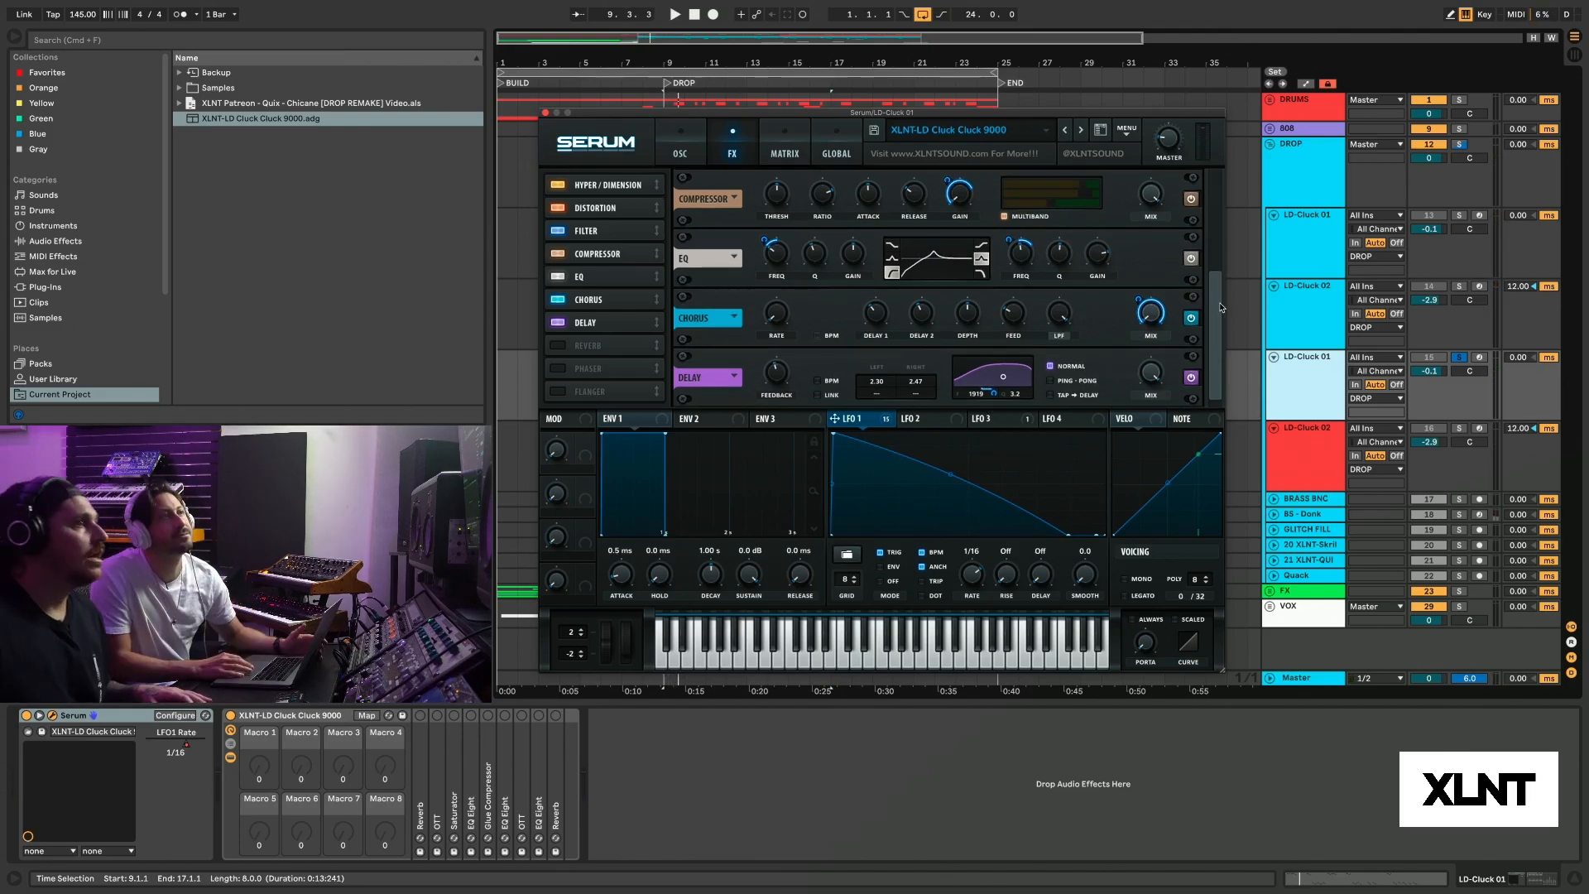
- Unsolo the LD-Cluck 01 track and audition the lead together with the rest of the drop
click(1461, 359)
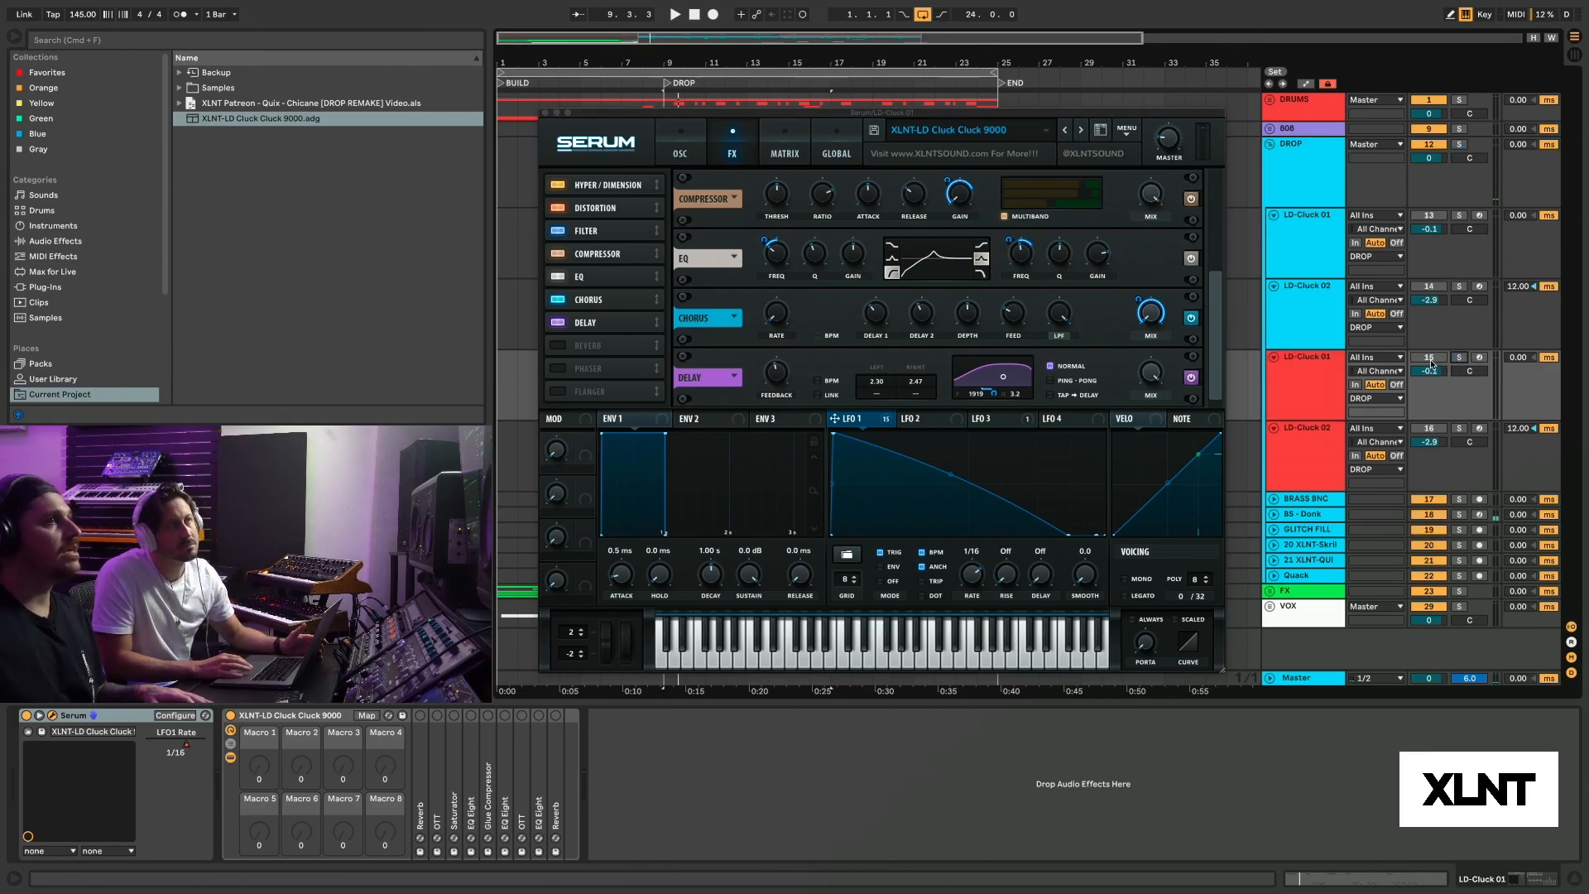
key(space)
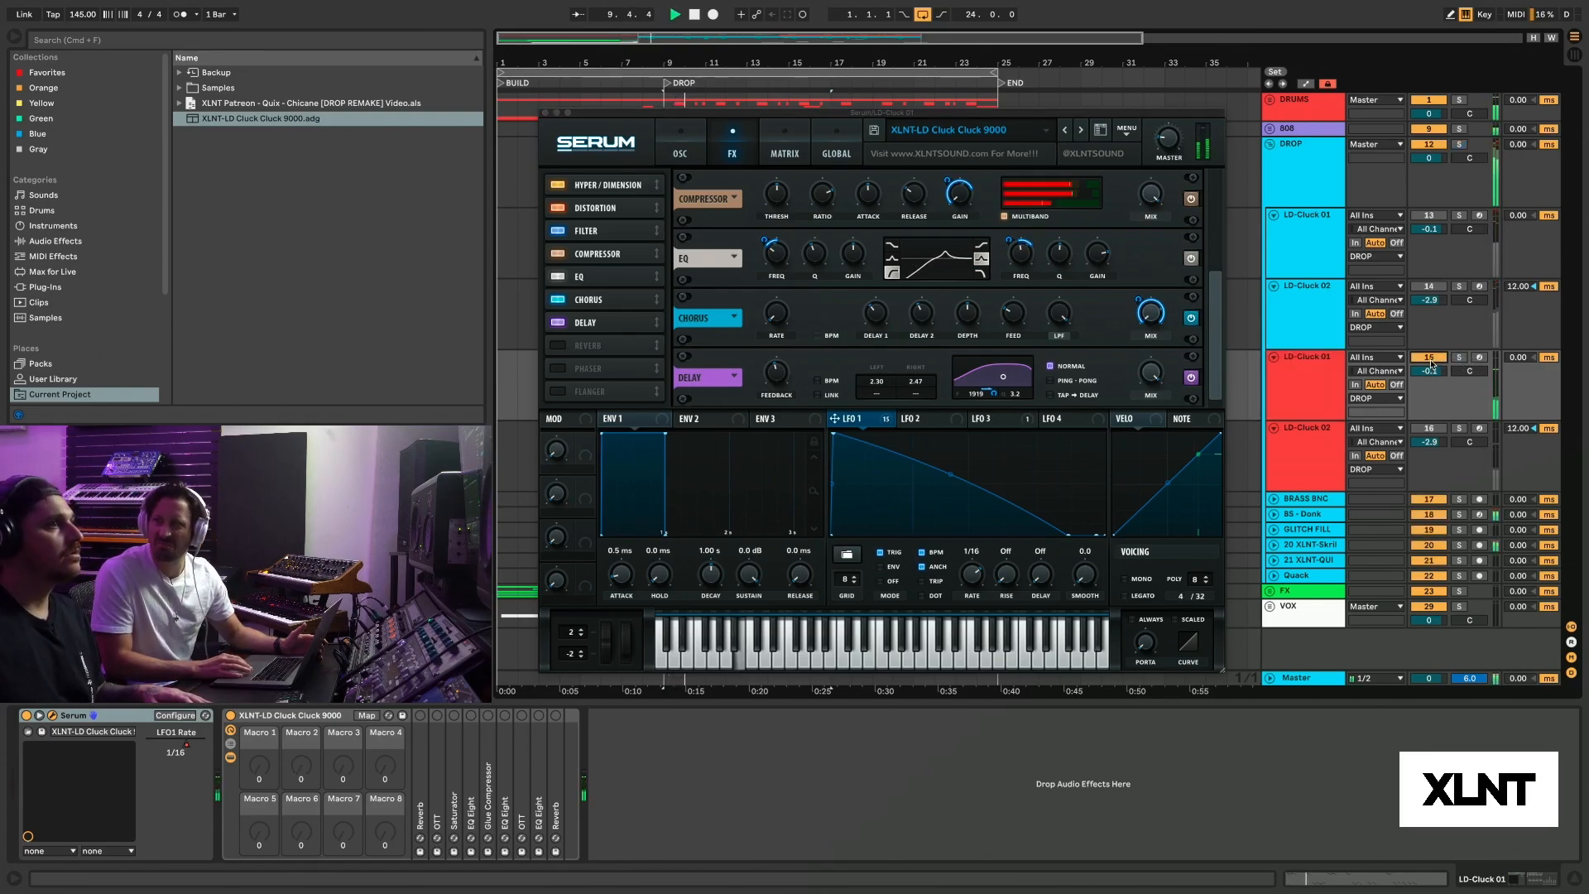
key(space)
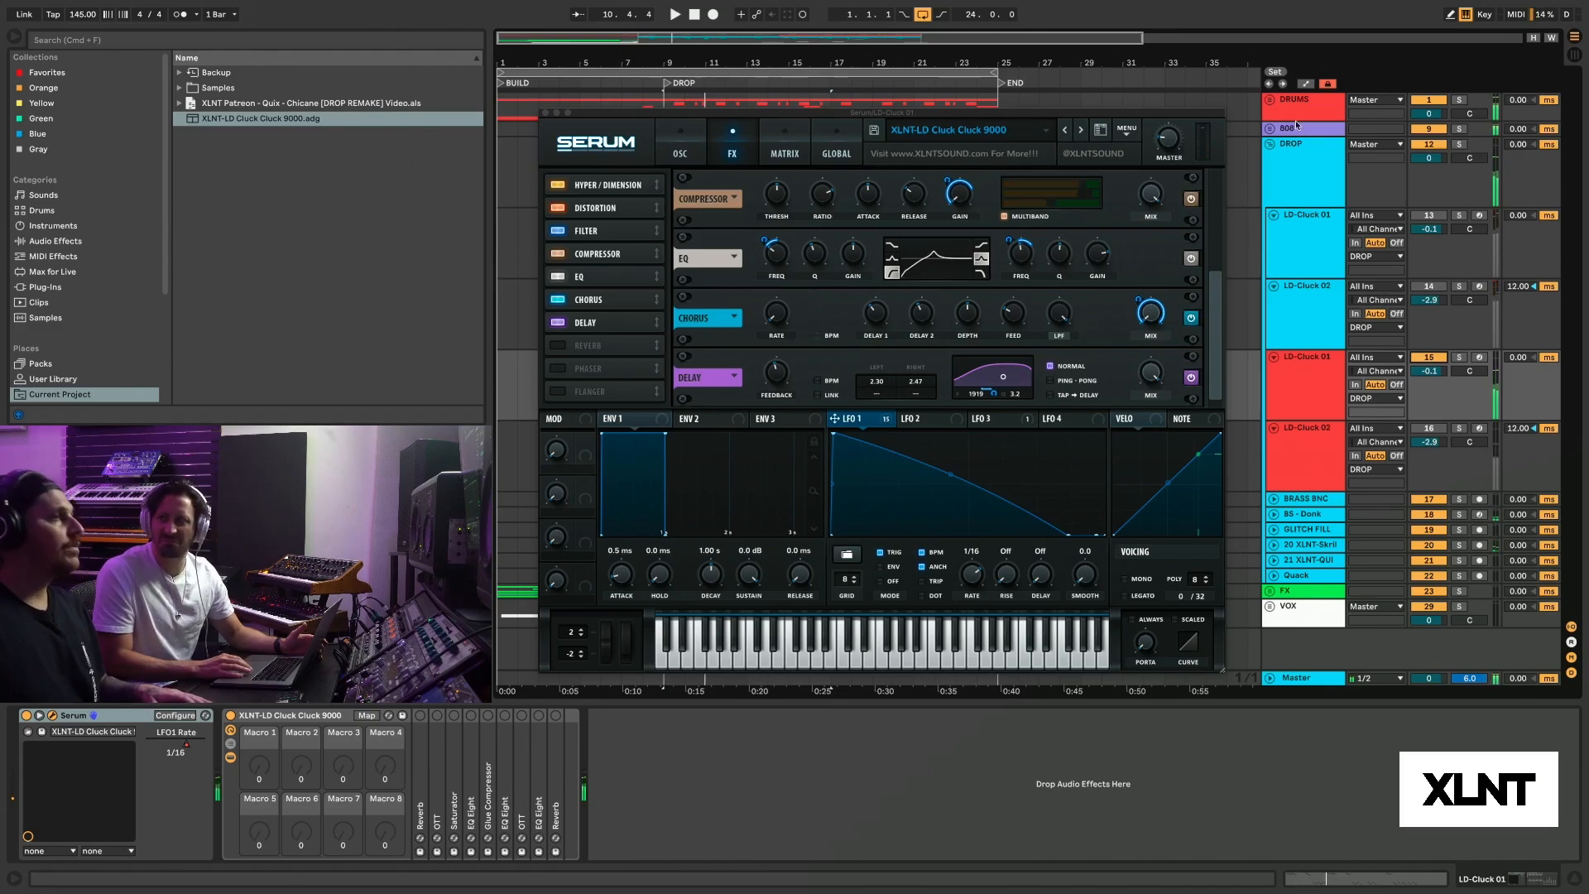
click(1168, 126)
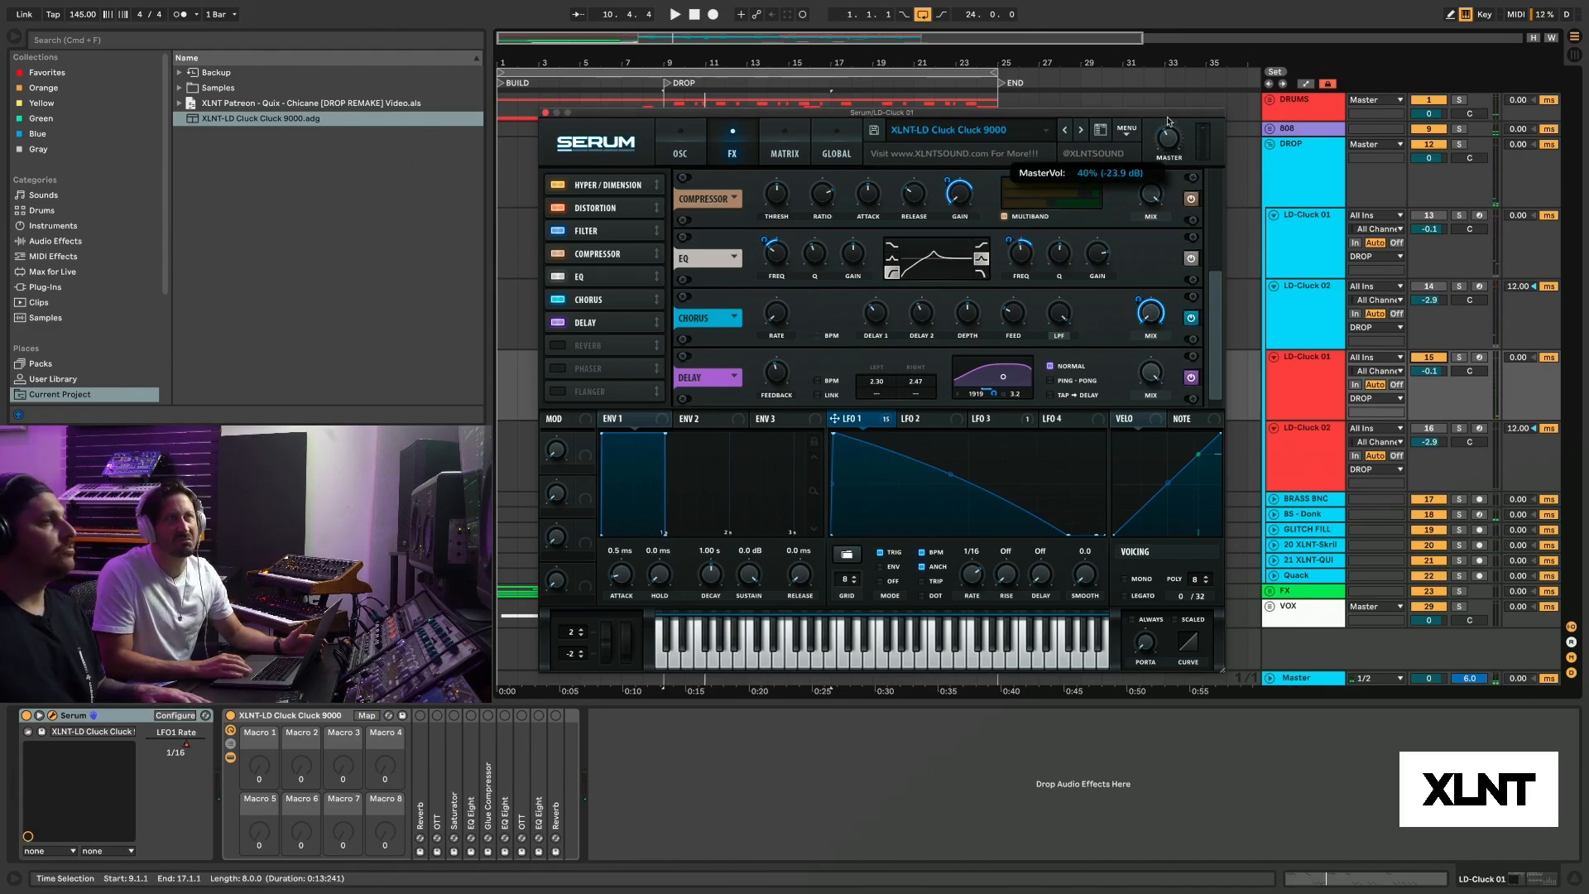
key(space)
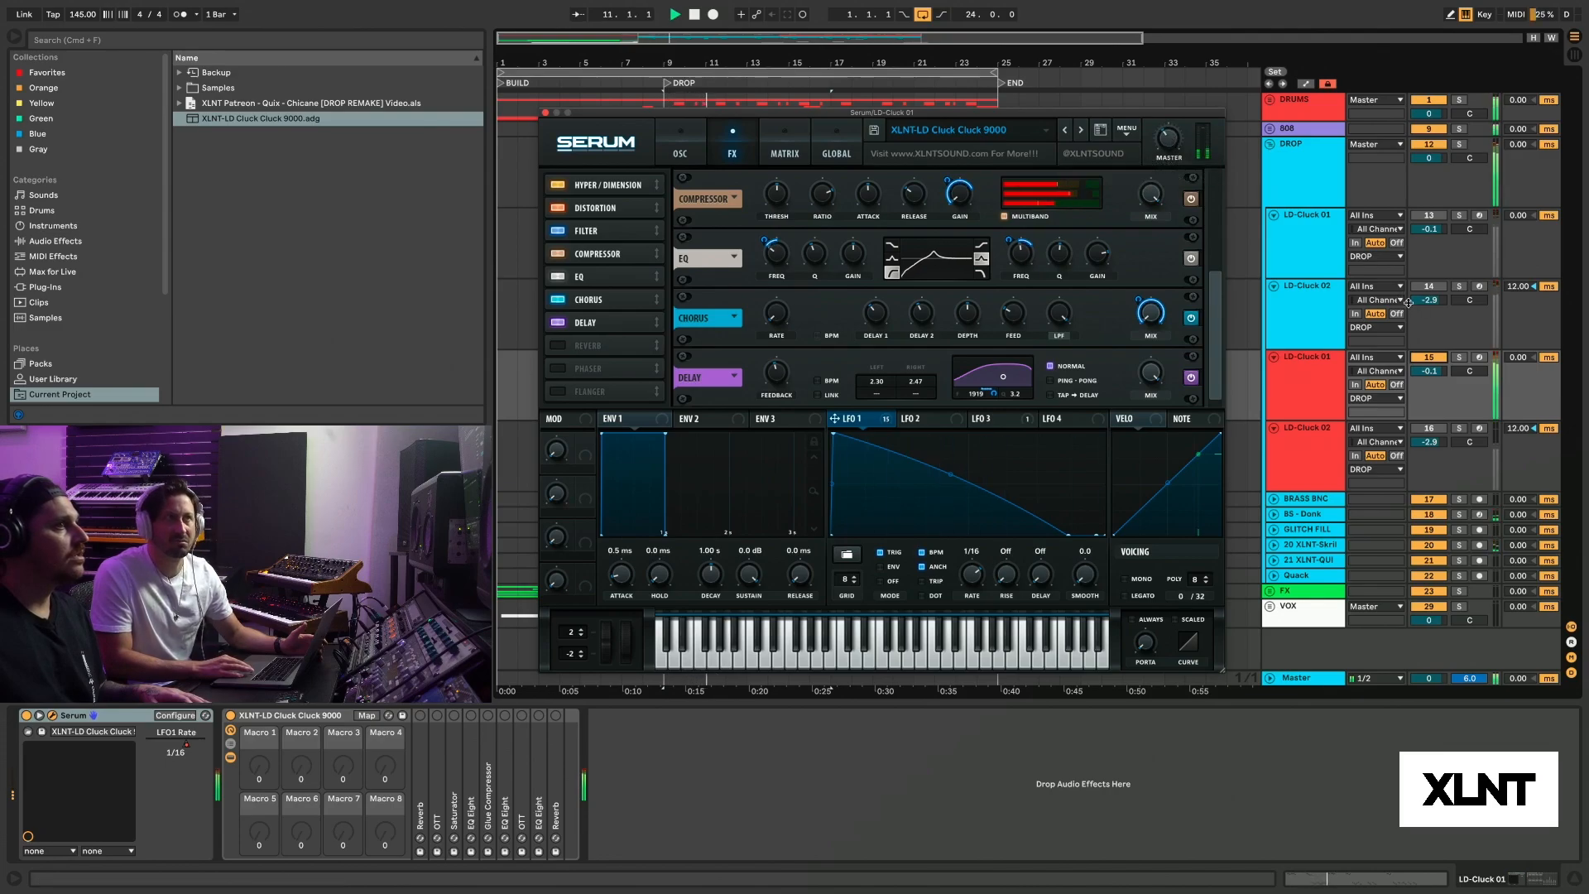
key(space)
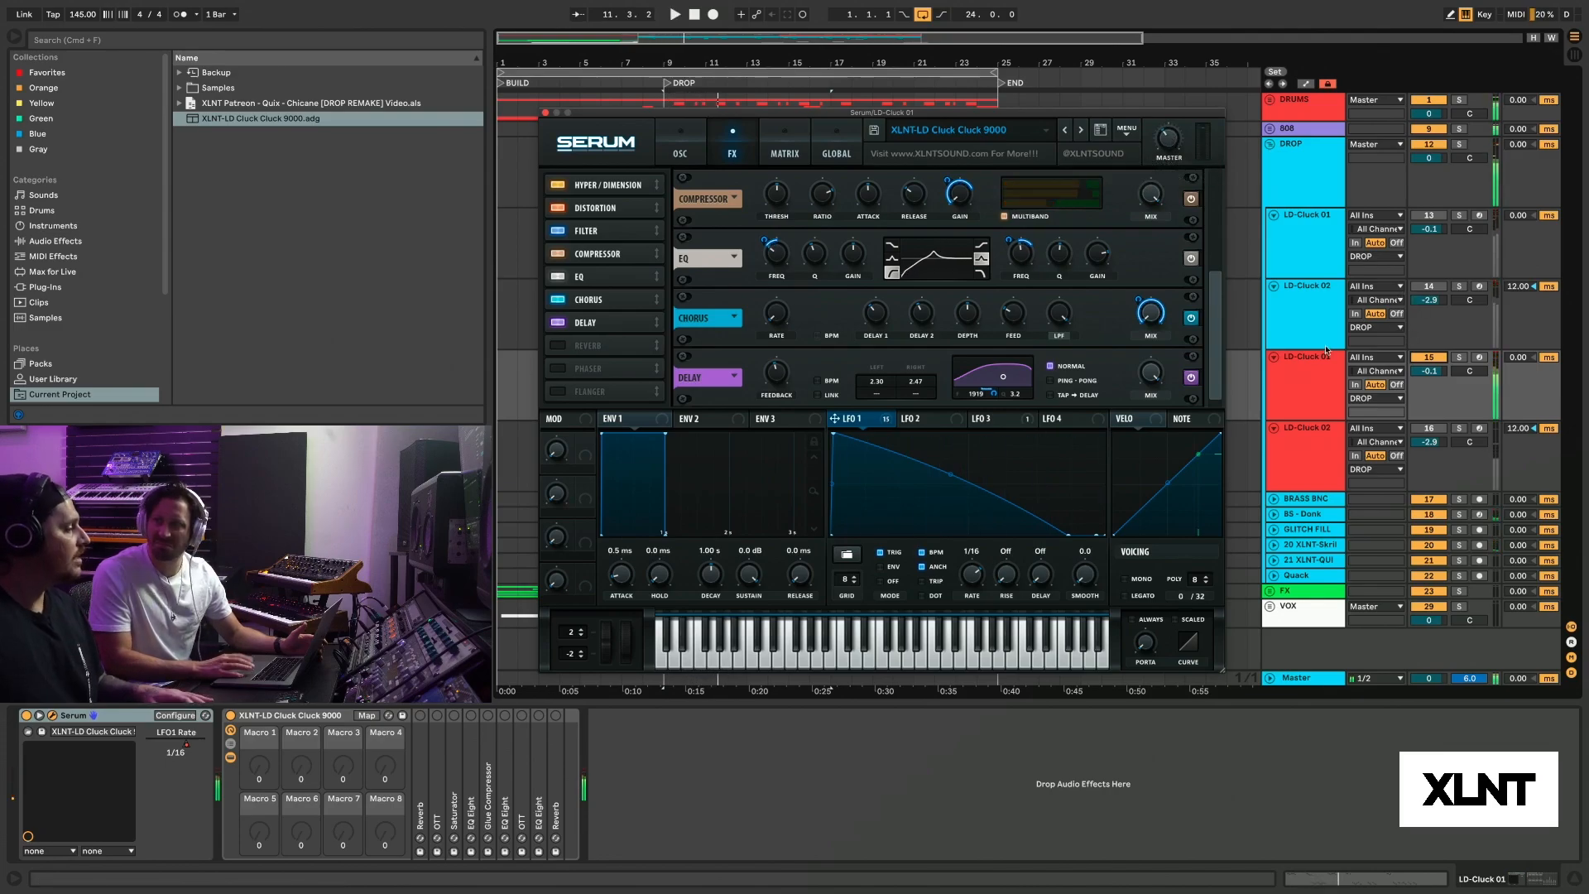
click(1016, 423)
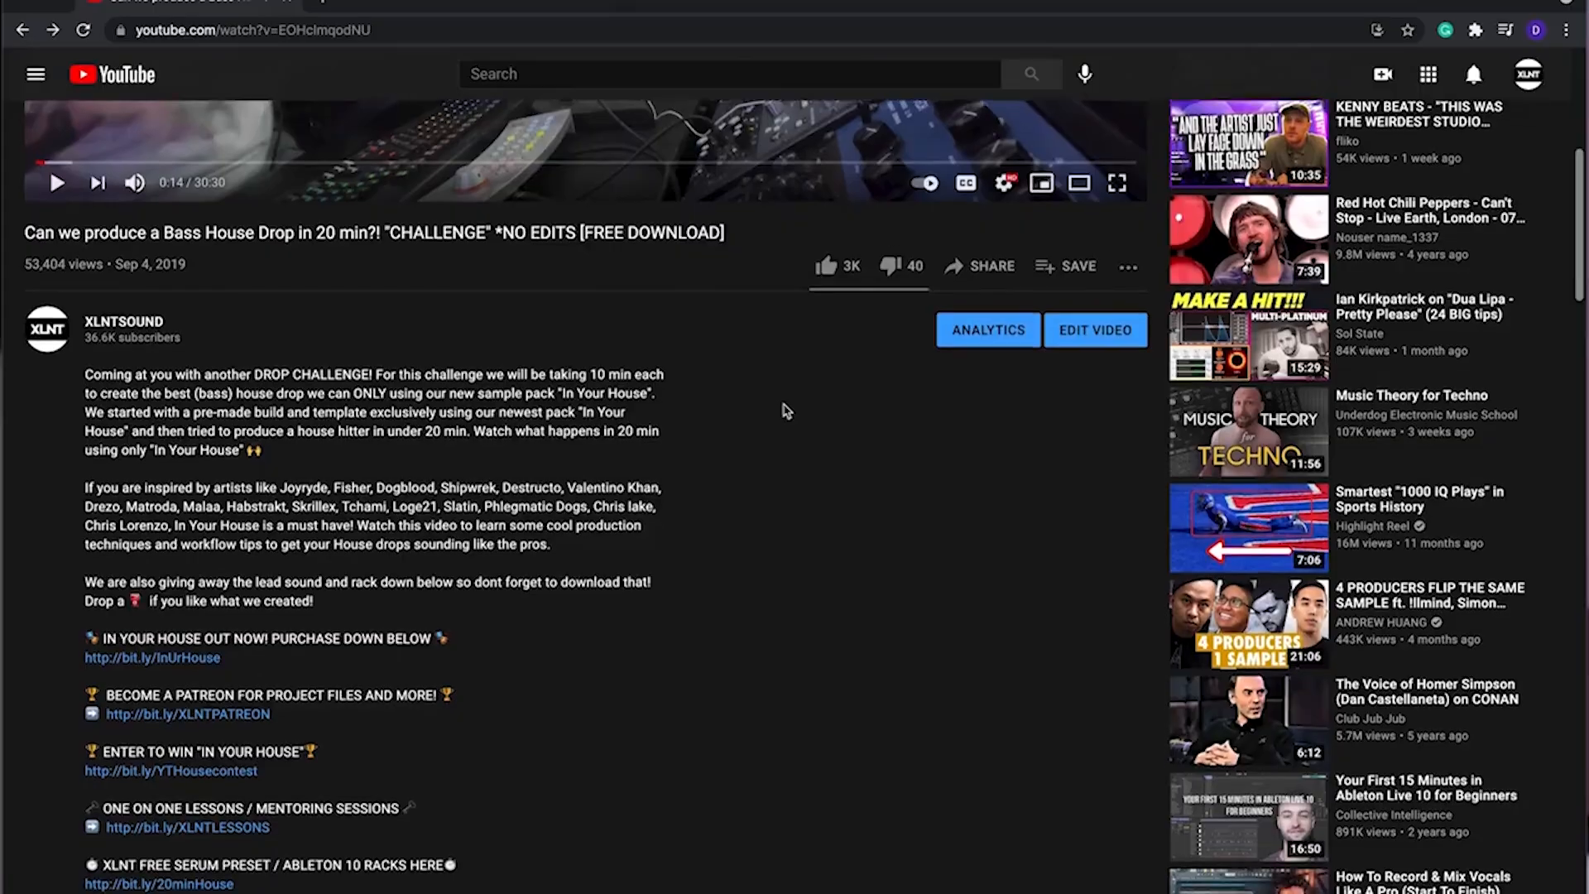
- Look through the YouTube video description, the Patreon membership tiers, and the project folders in the XLNT Youtube Legacy Tier - June 2021 folder
scroll(783, 410, down, 1)
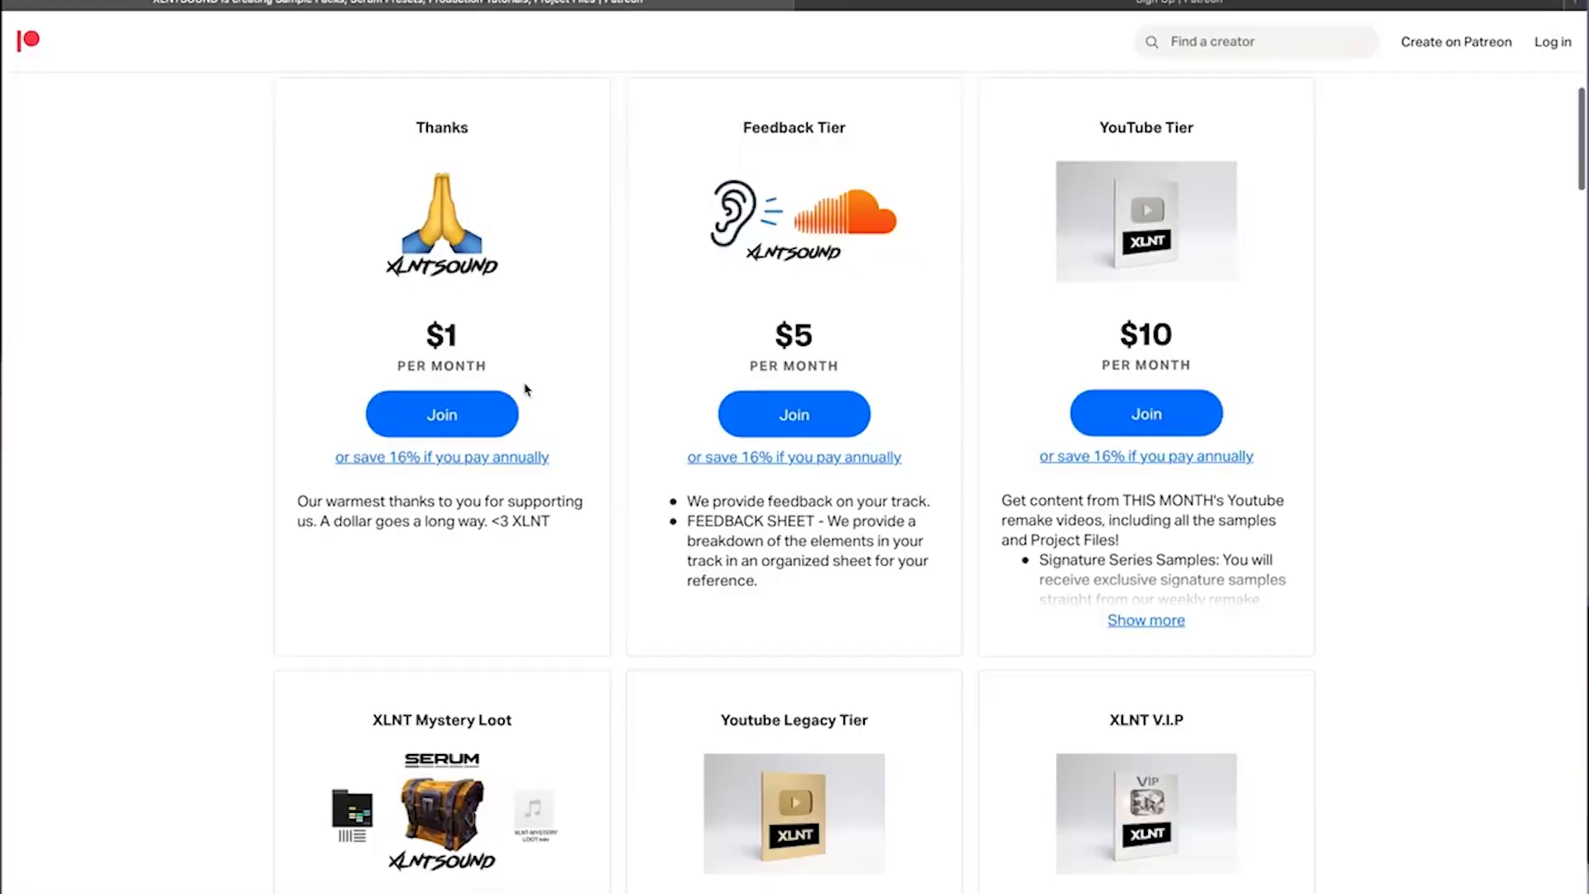
scroll(851, 443, down, 1)
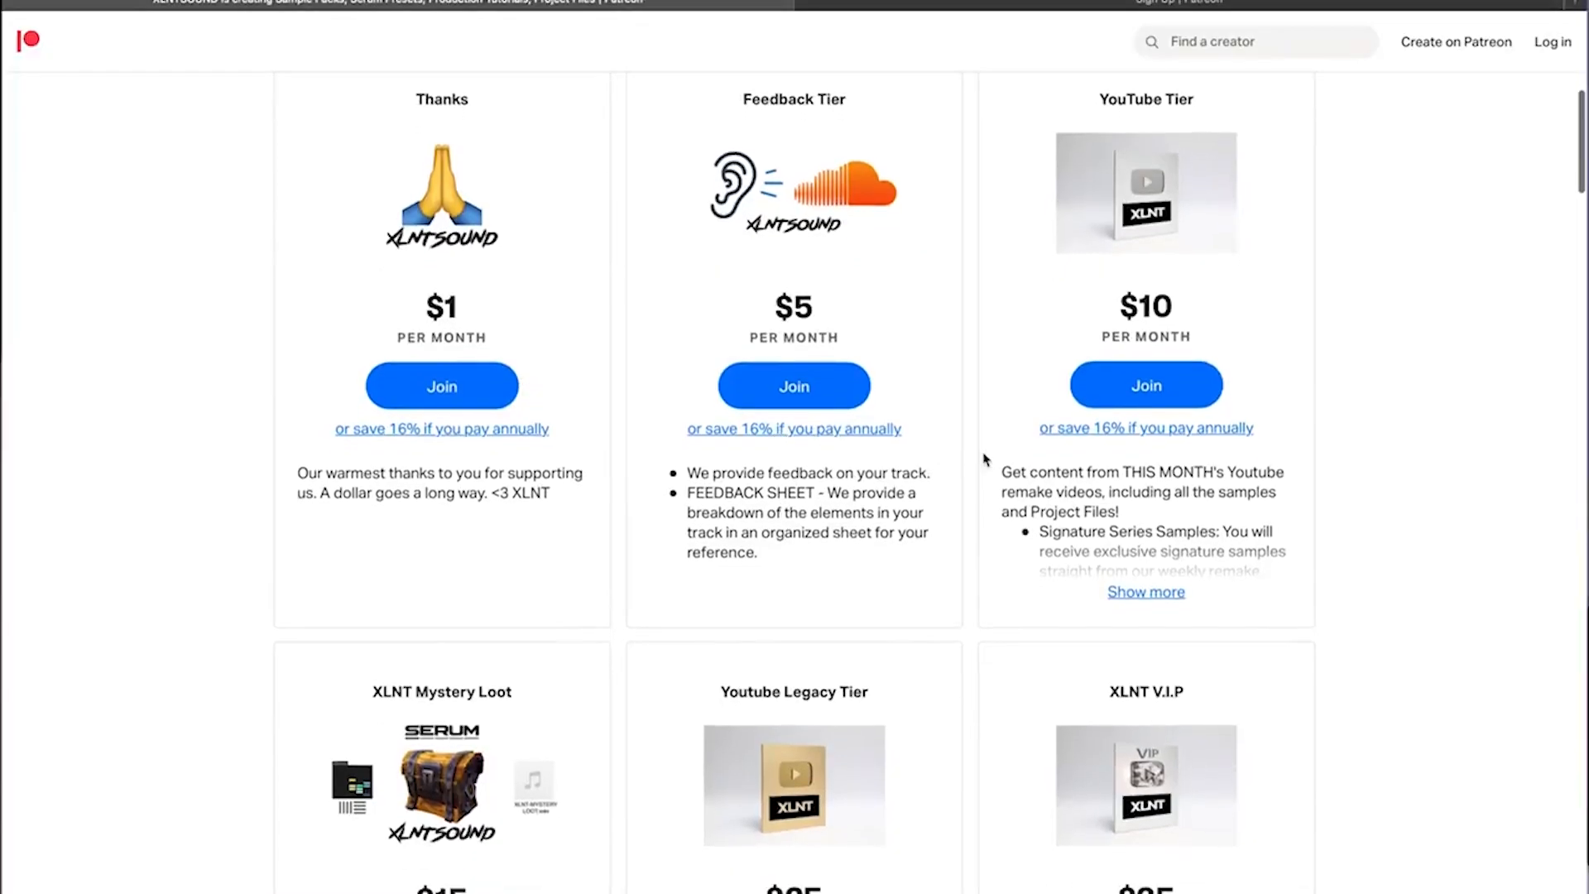
scroll(985, 460, down, 6)
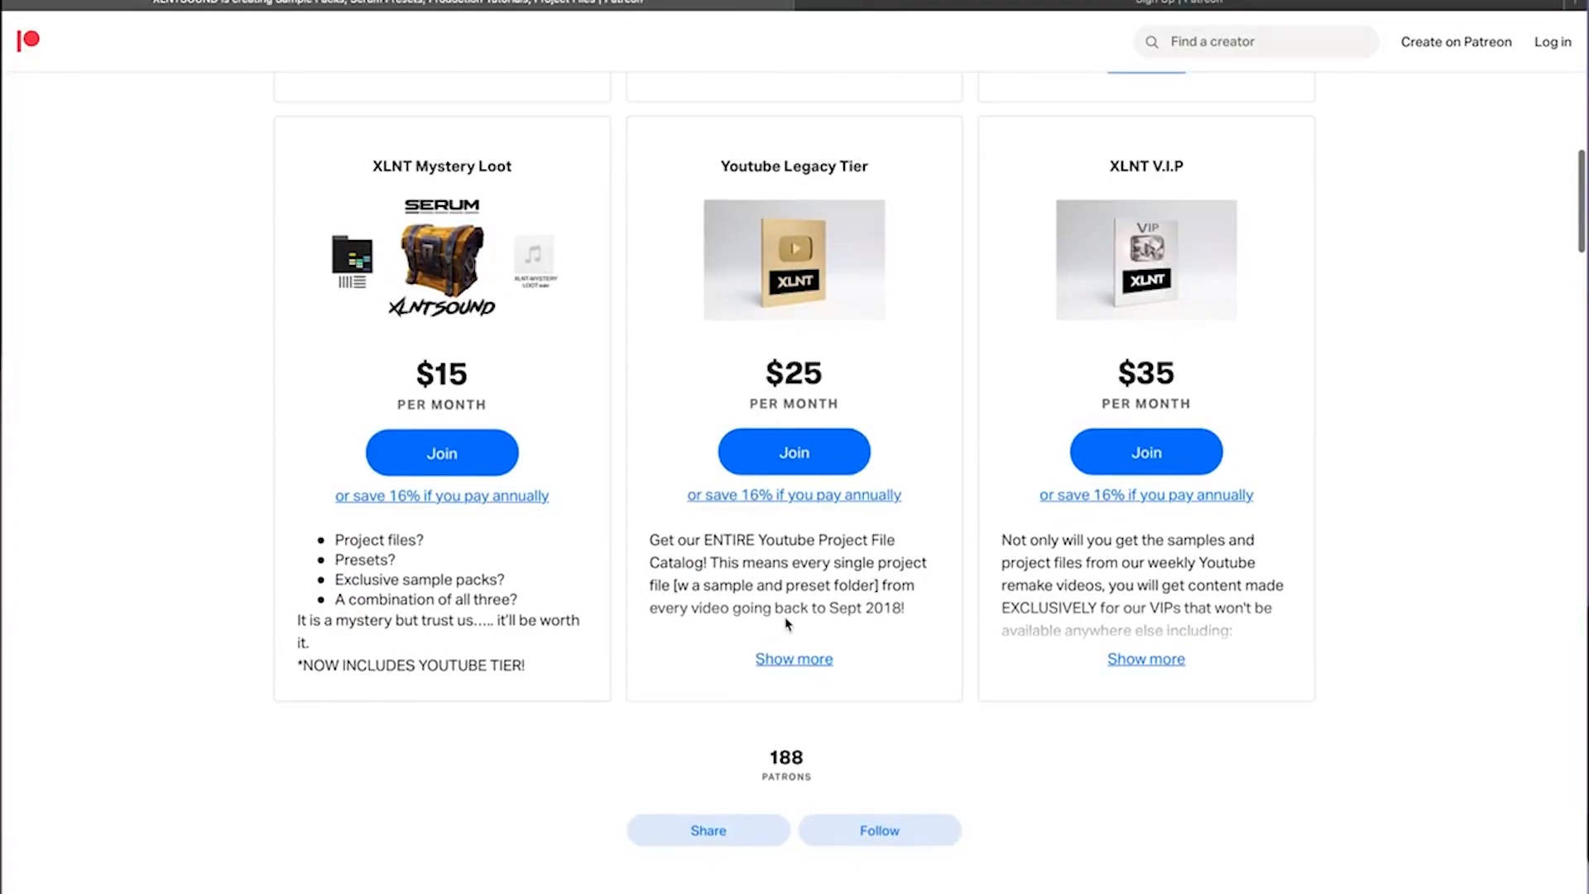
scroll(786, 623, up, 2)
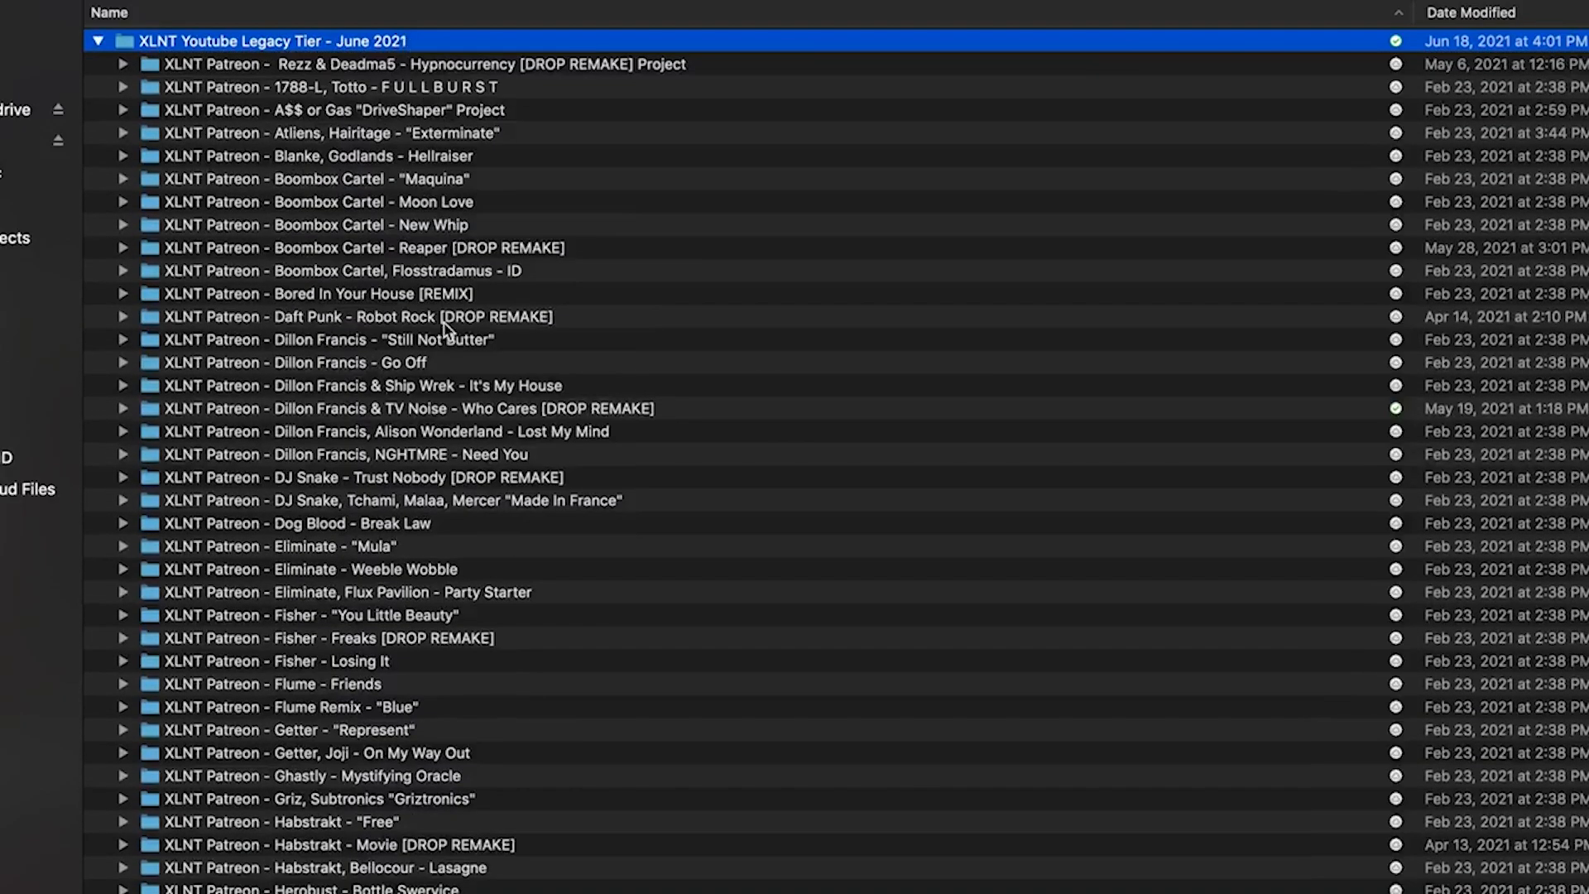
scroll(447, 330, down, 5)
scroll(447, 331, down, 10)
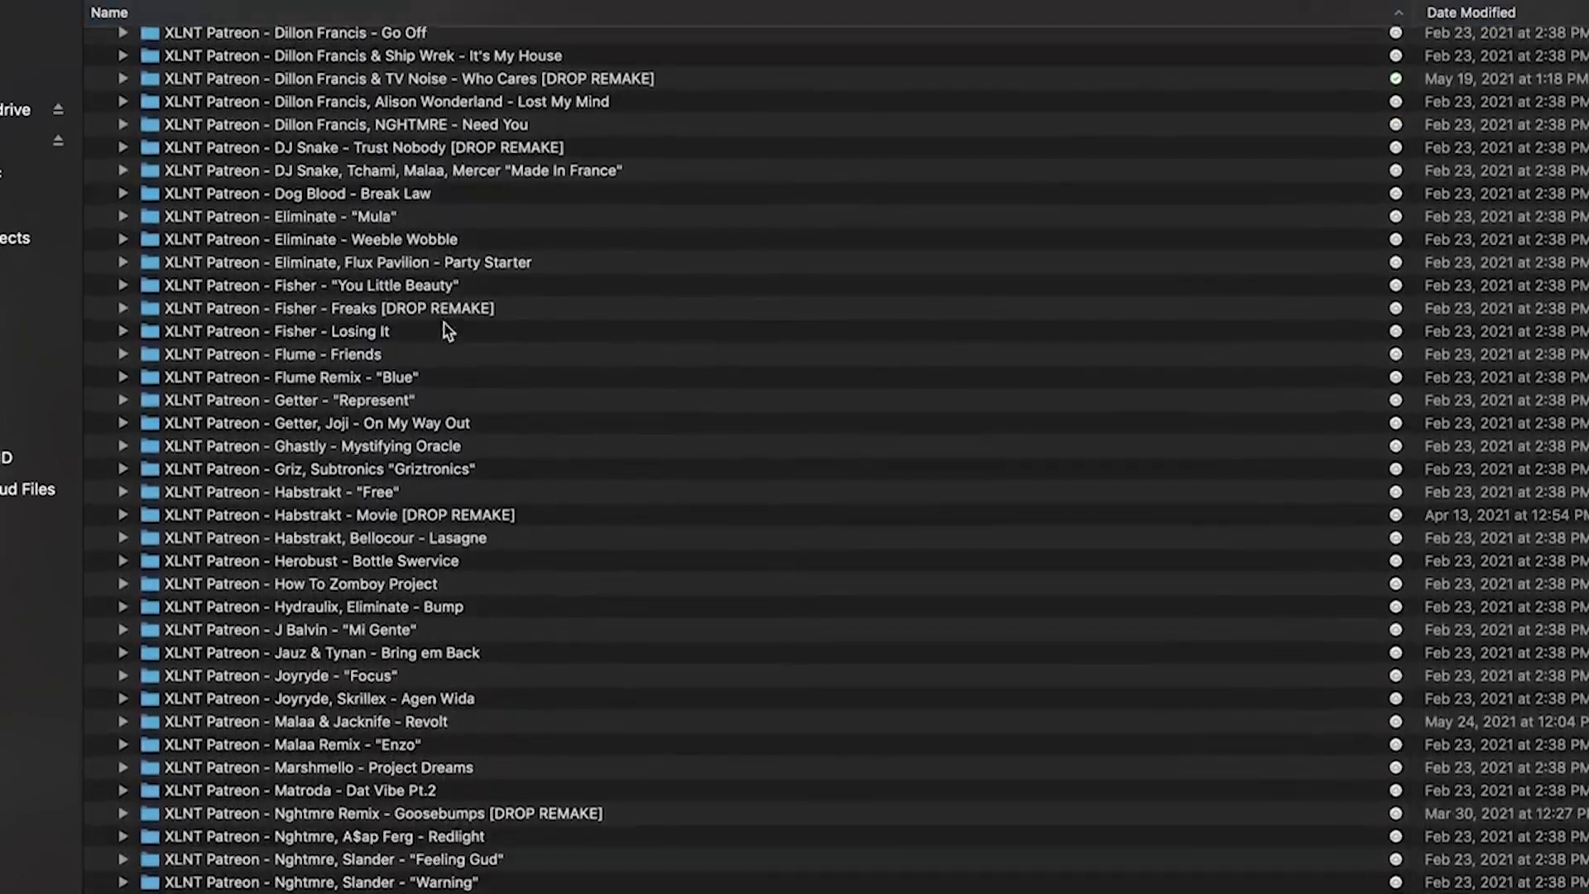
scroll(446, 330, down, 10)
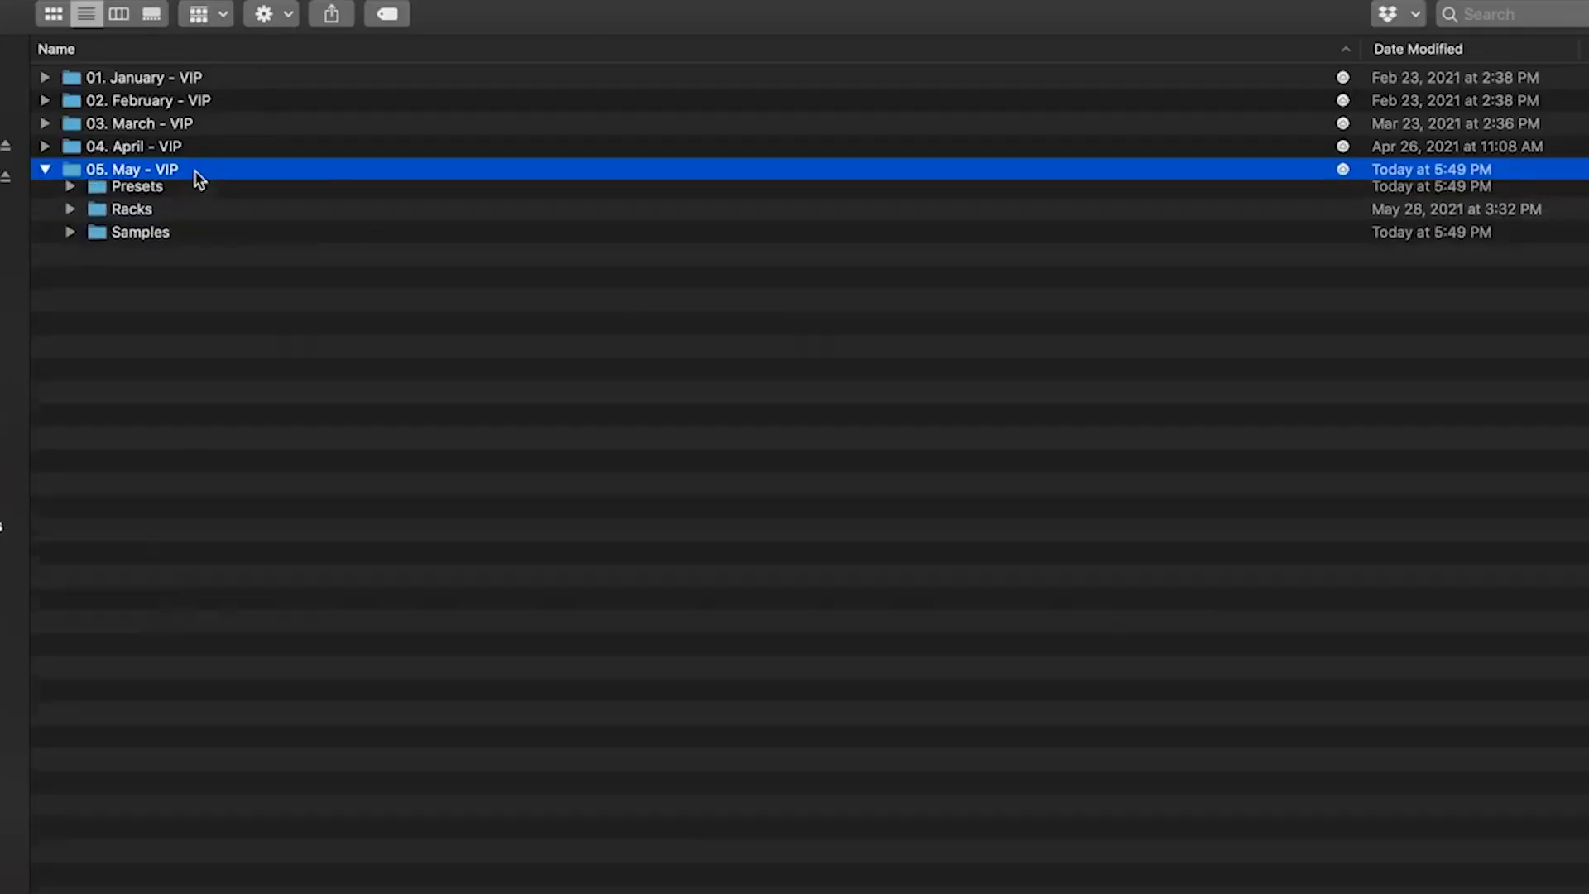
- Look through the contents of the Presets, Racks and Samples folders inside the 05. May - VIP folder
key(Down)
key(Right)
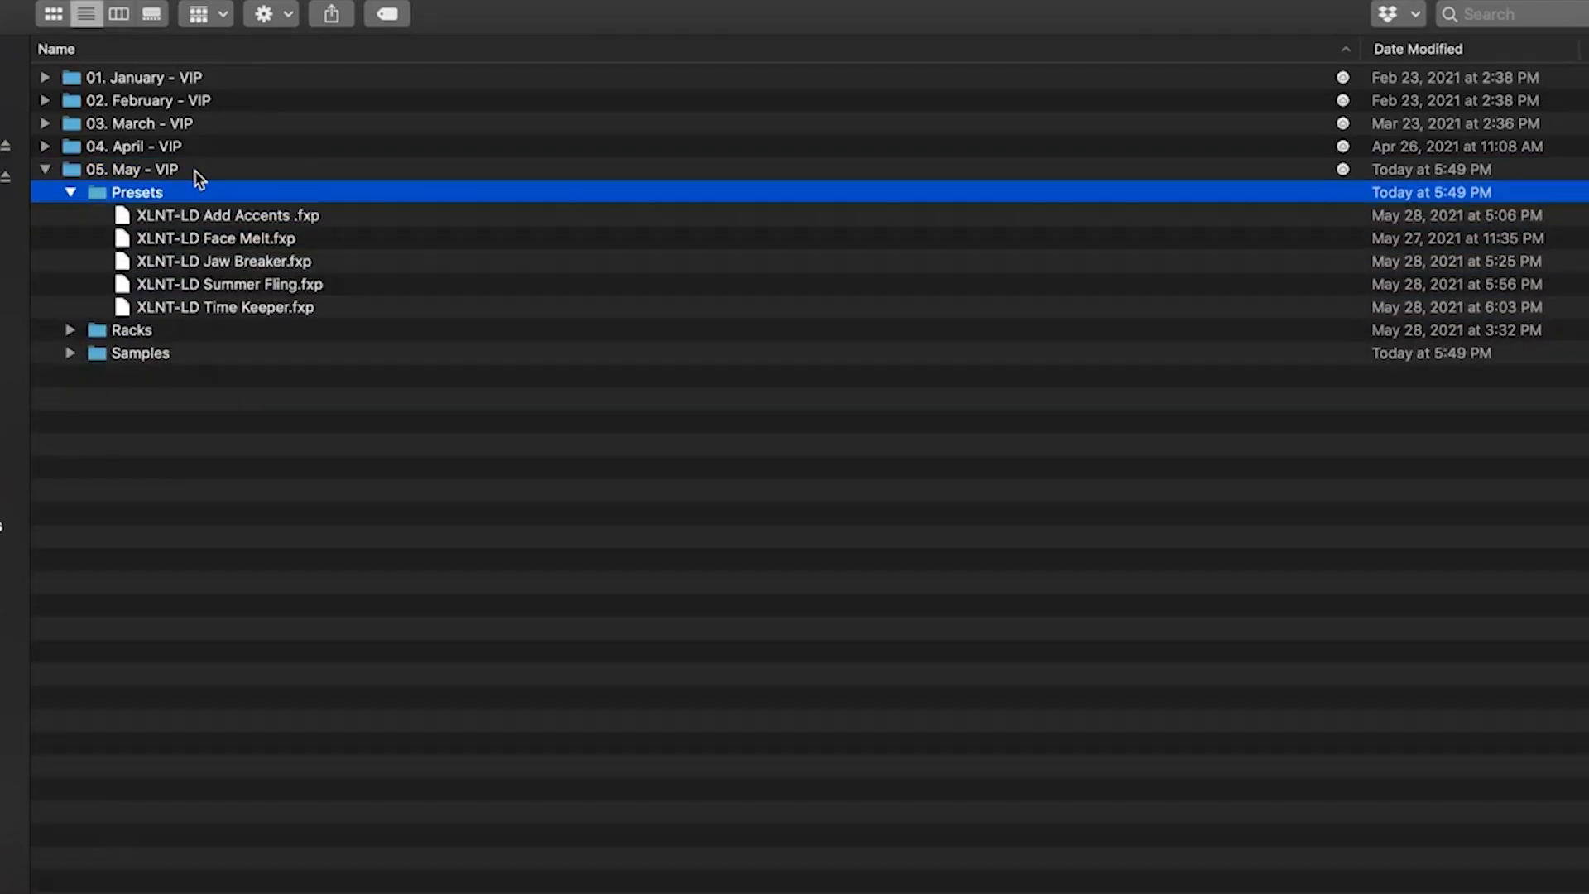
key(Left)
key(Down)
key(Right)
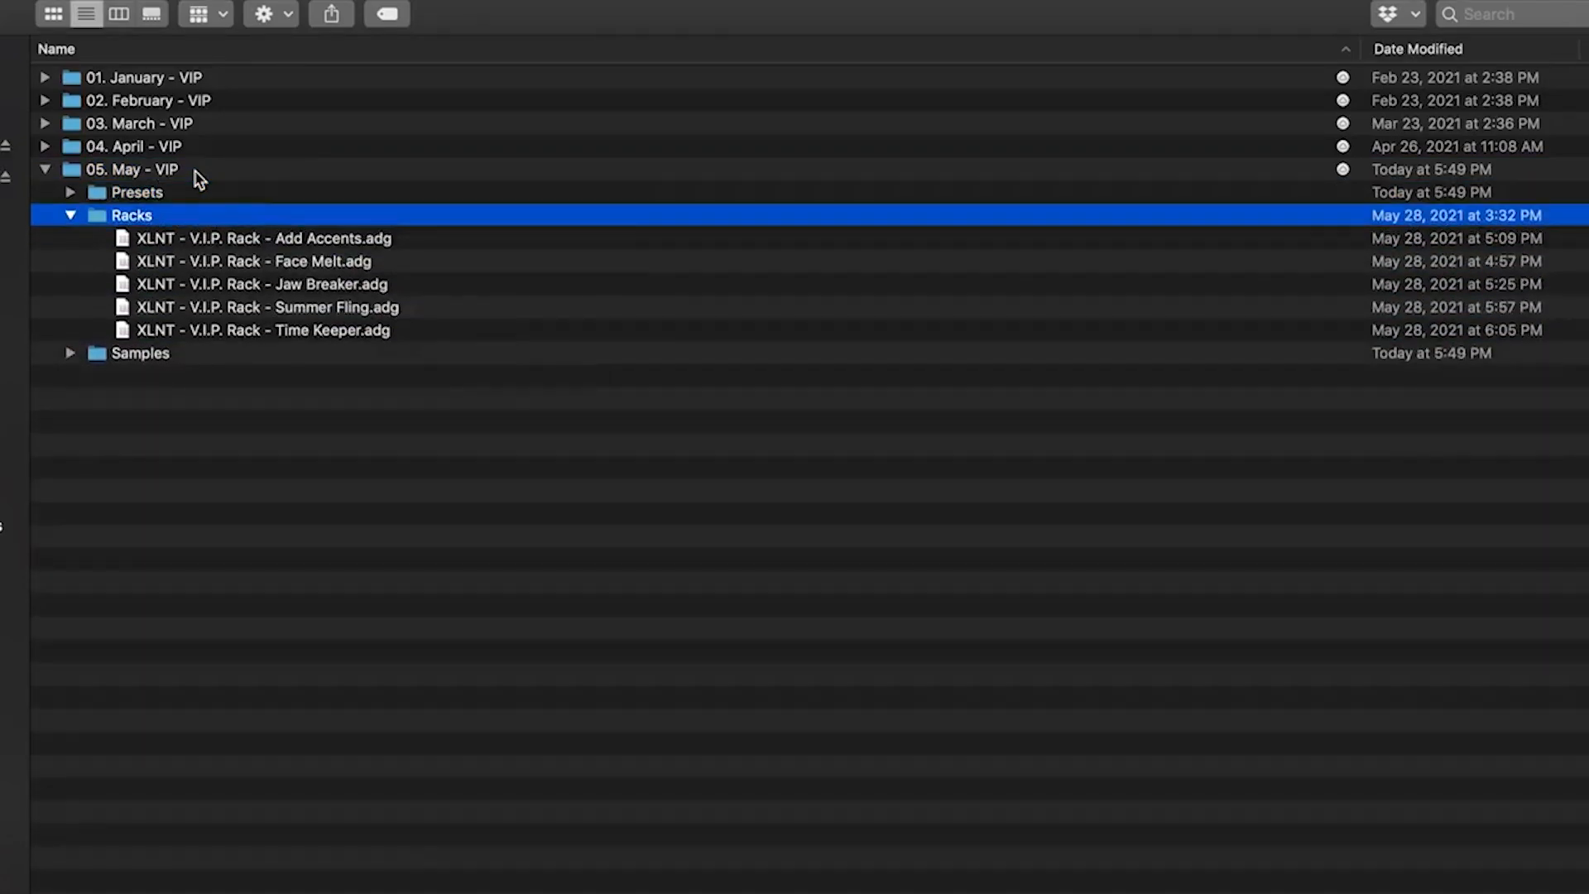
key(Down)
key(Right)
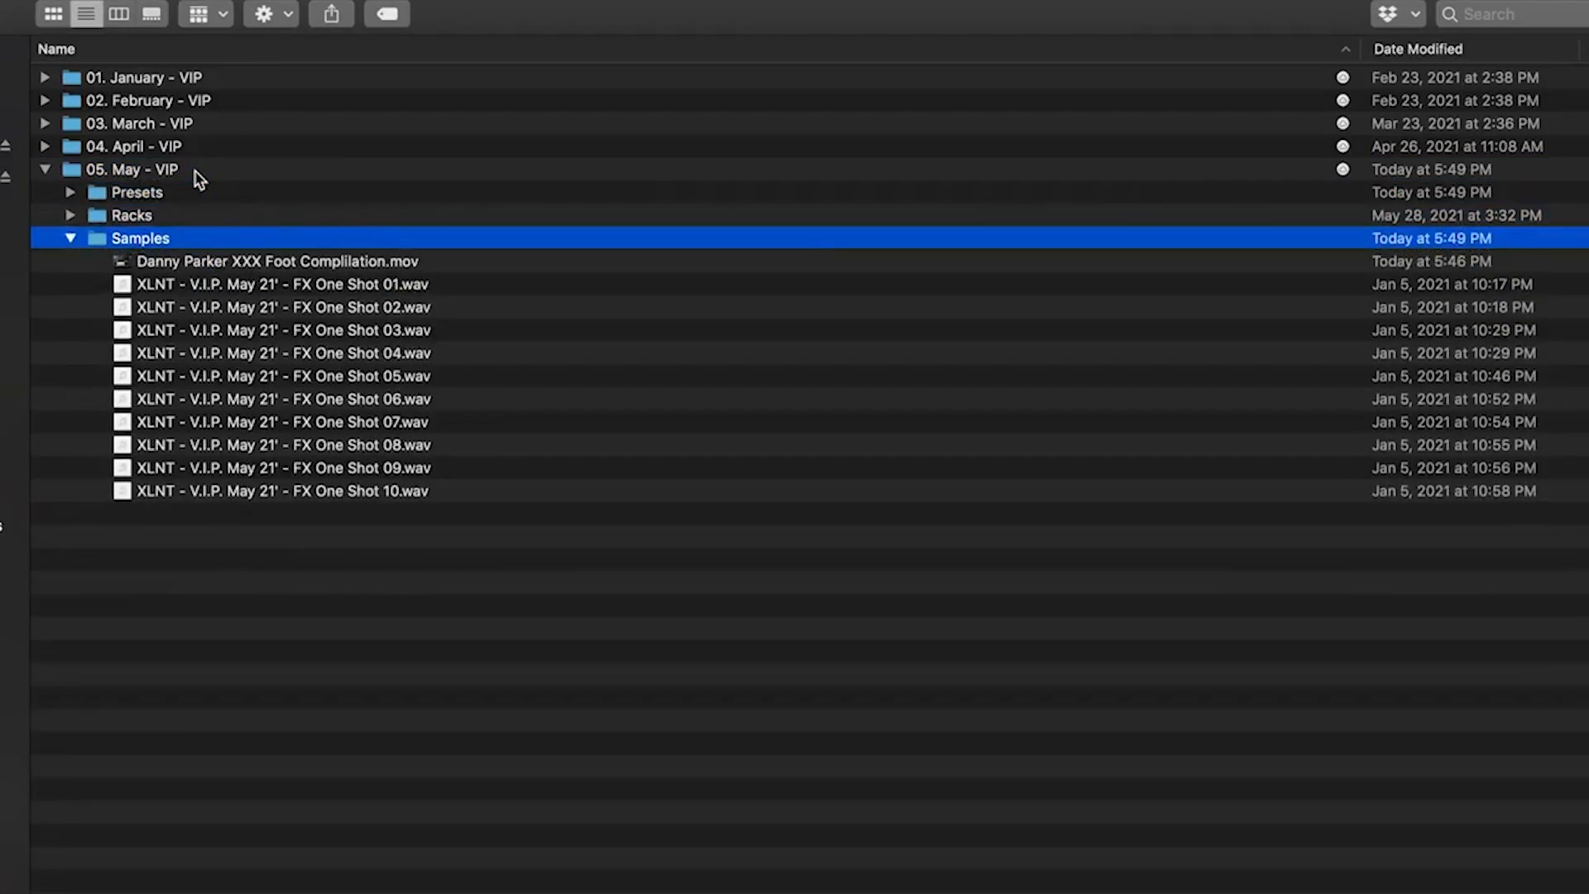
key(Left)
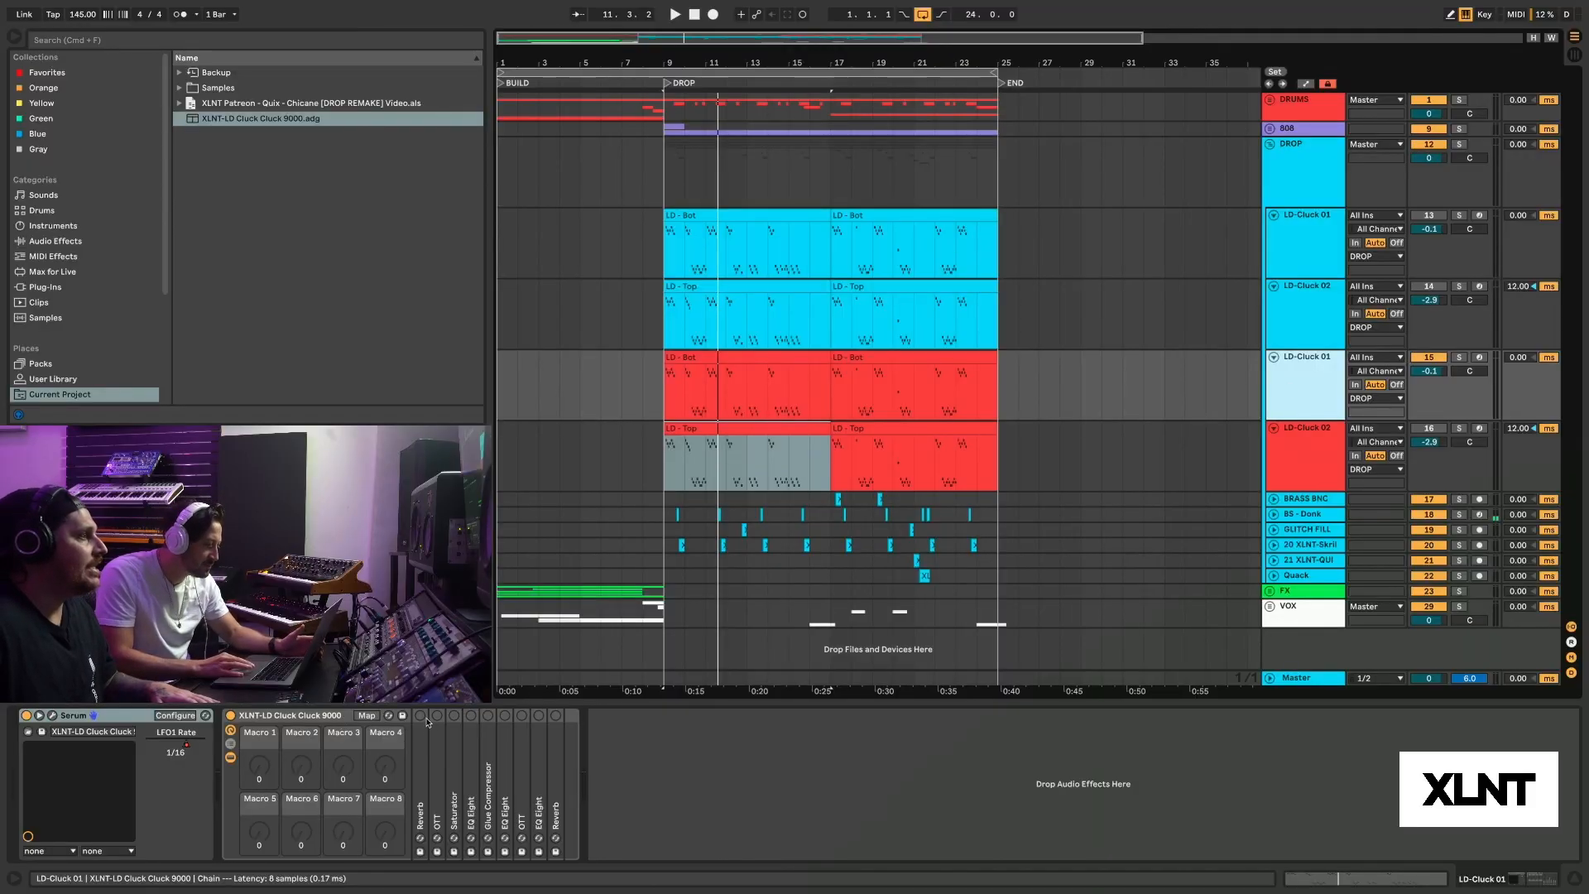
- Enable the first Reverb in the XLNT-LD Cluck Cluck 9000 rack, audition the lead with it, and collapse the device
double_click(422, 737)
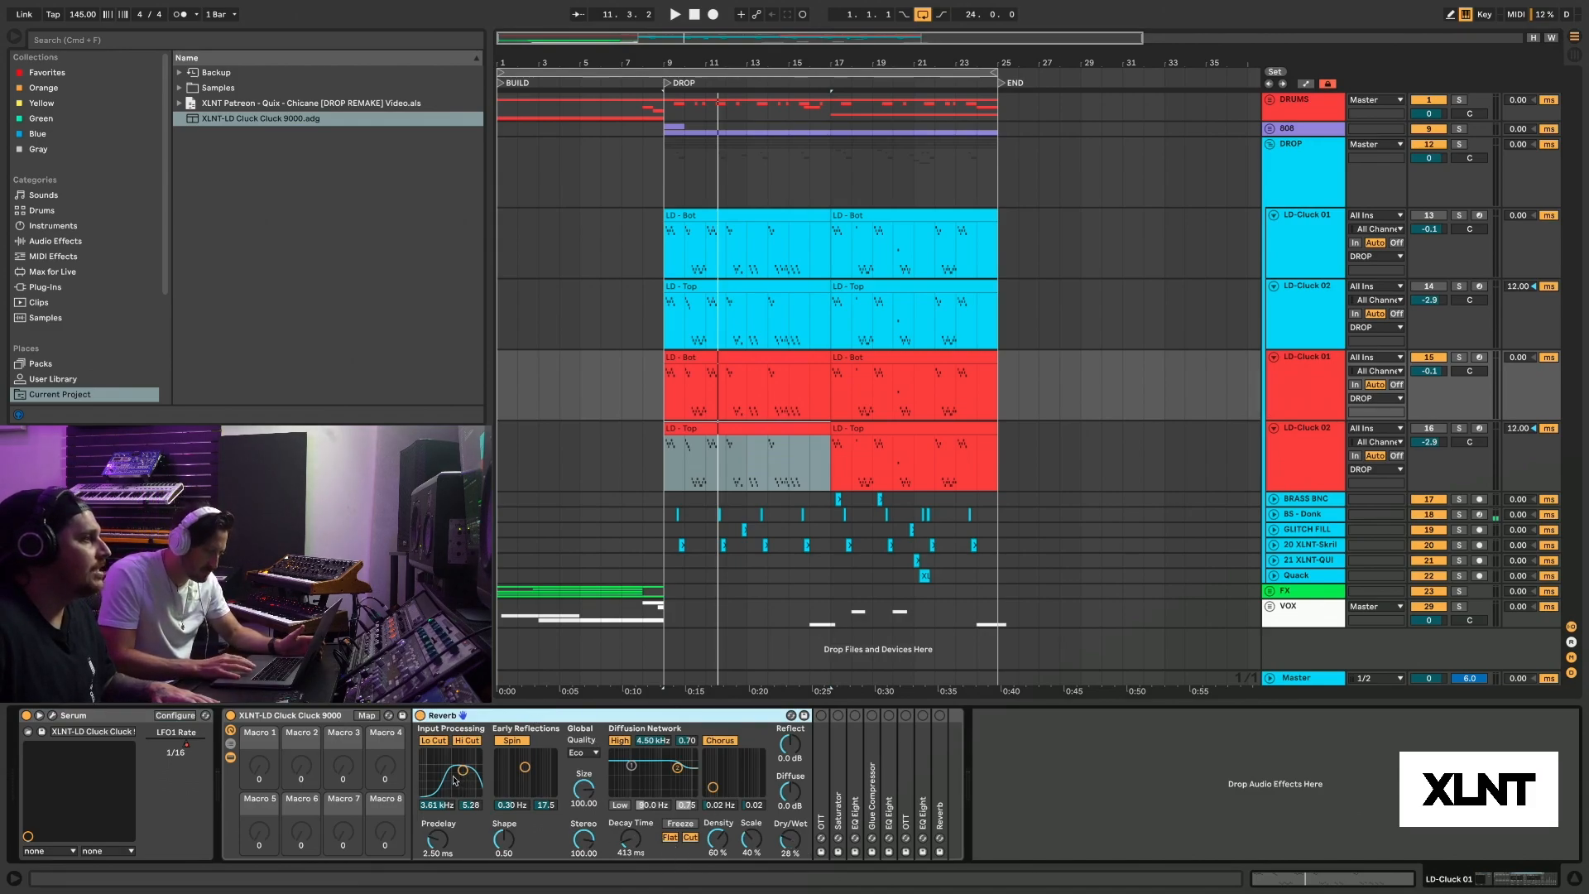
key(space)
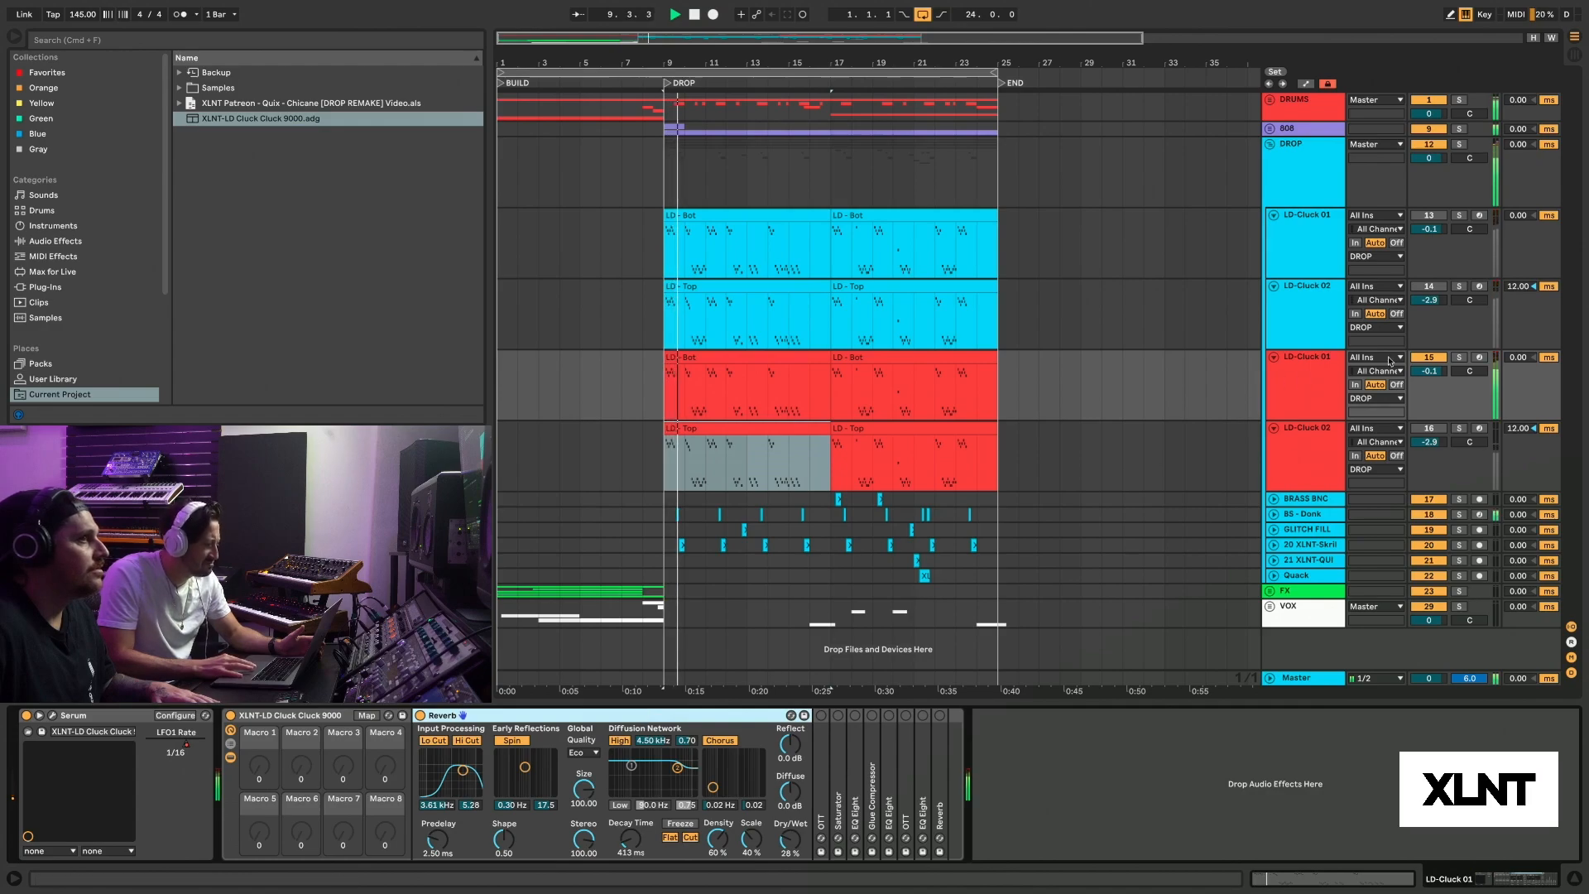
click(1306, 654)
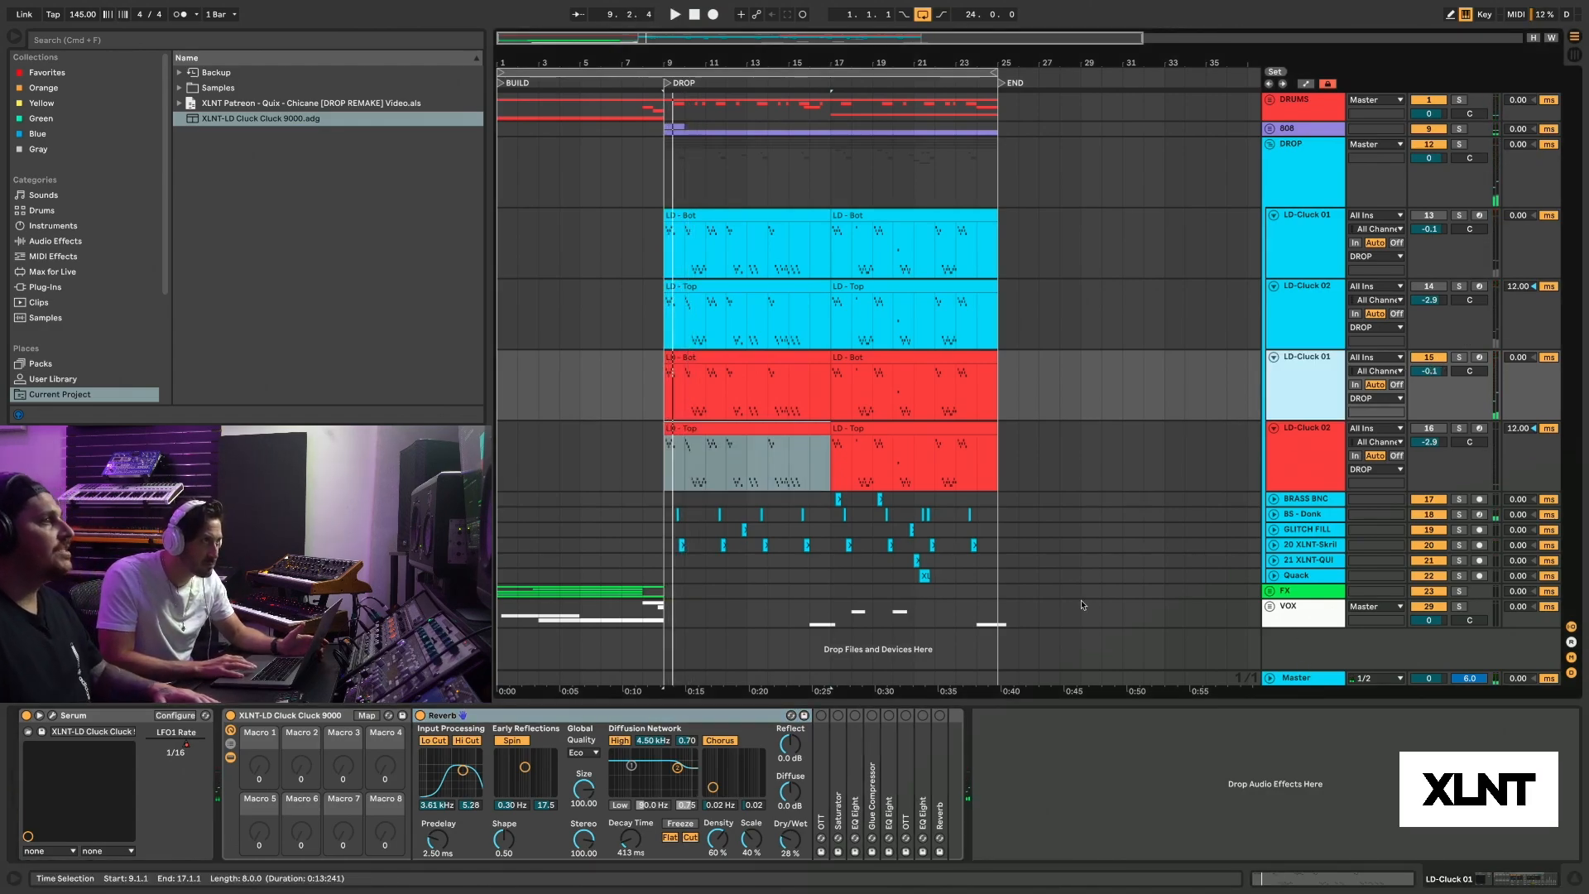
key(space)
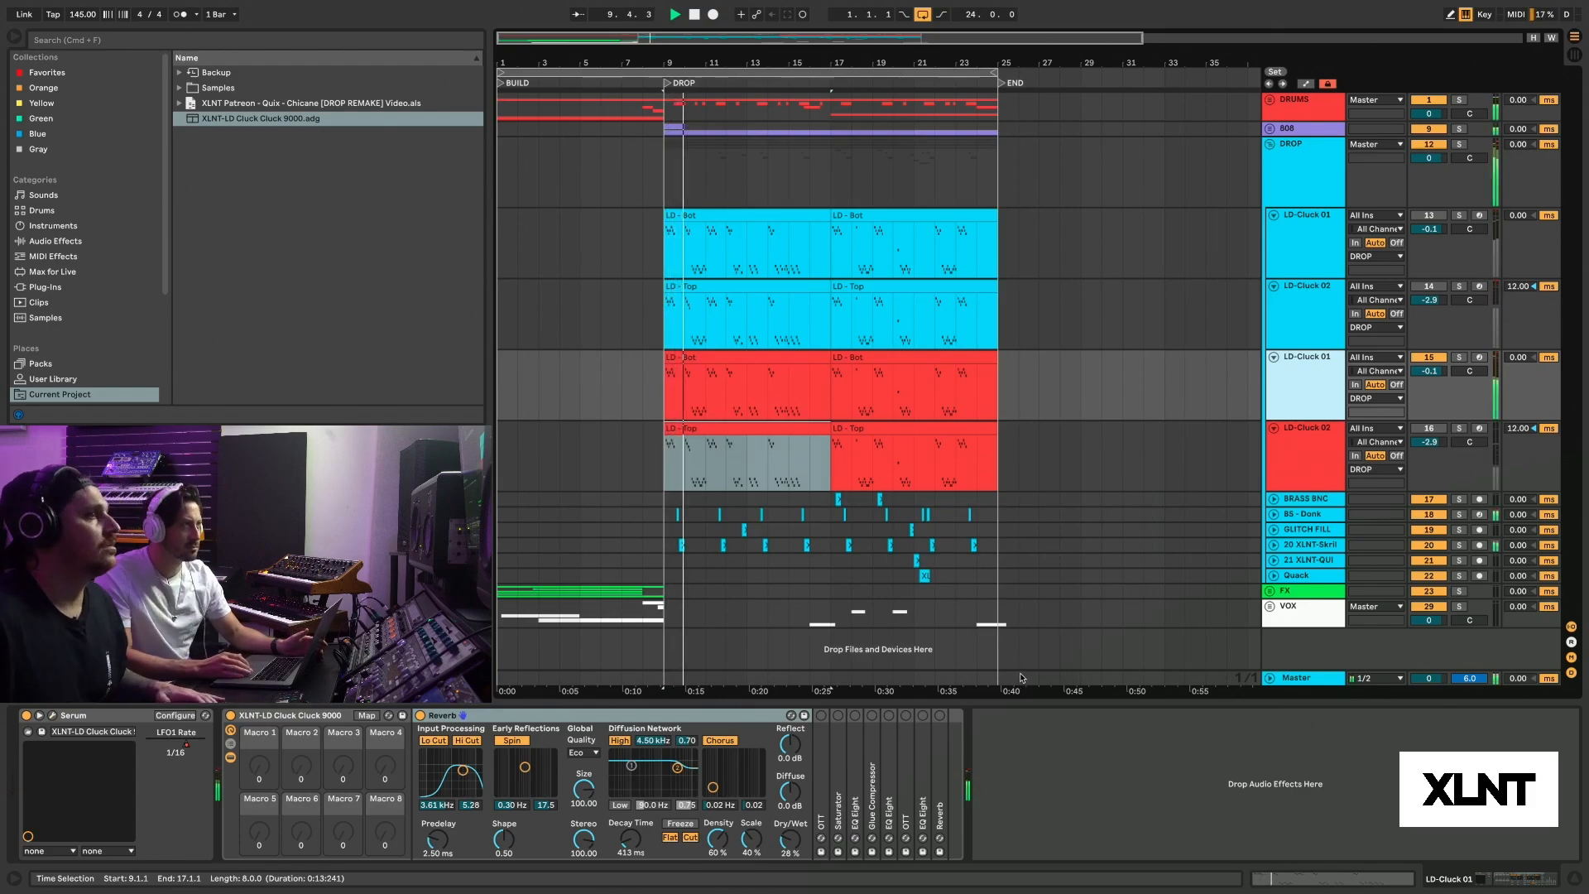
double_click(439, 716)
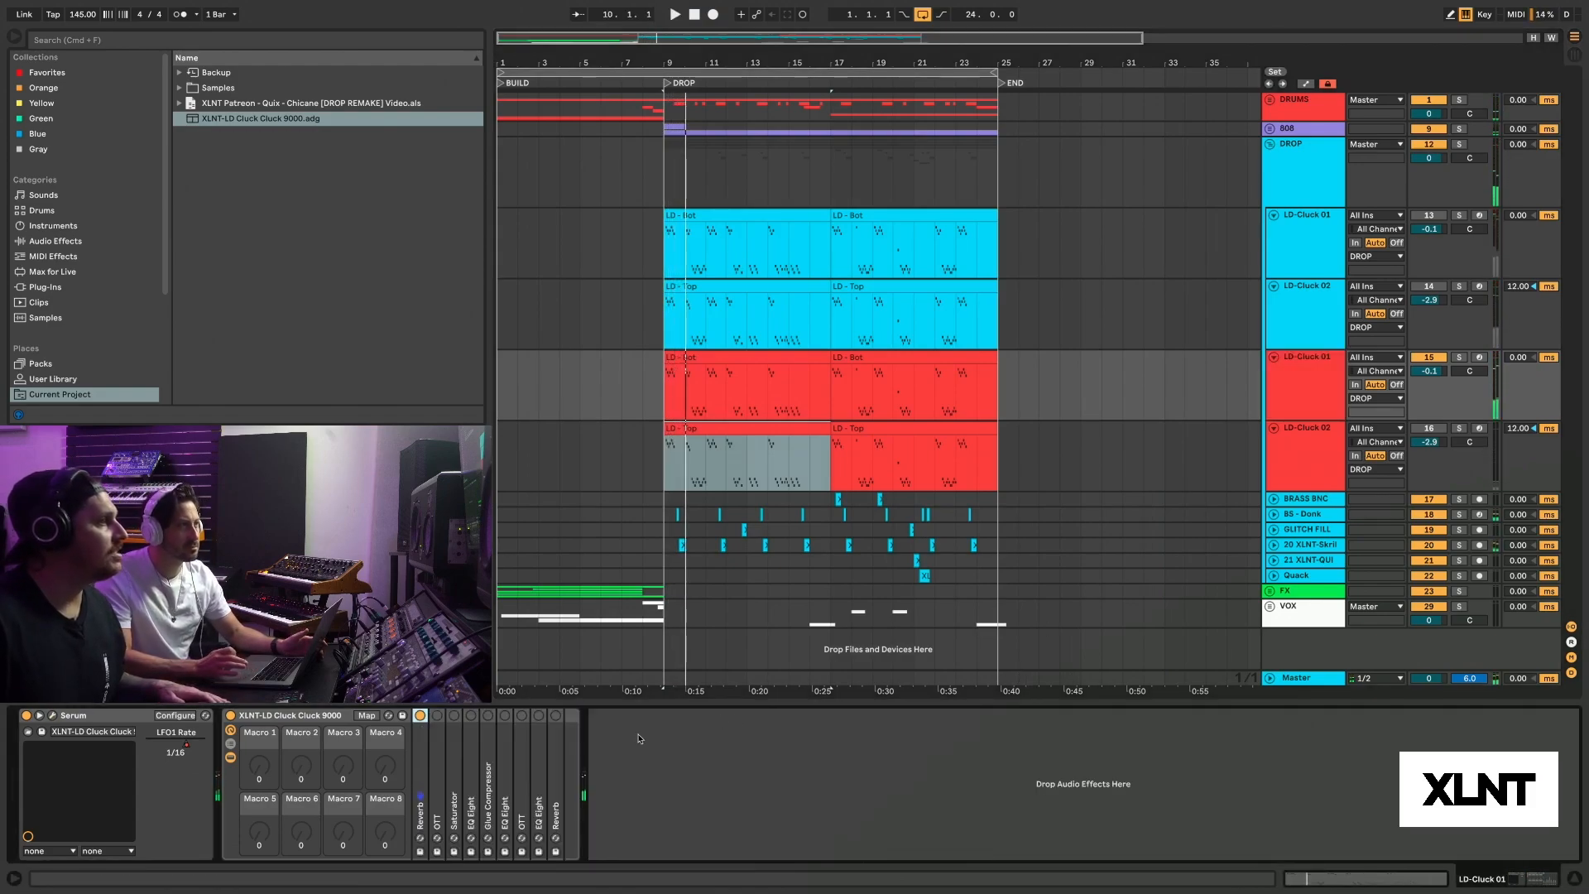
- Enable the first OTT in the effects rack, audition the lead with it, and collapse the device
double_click(440, 771)
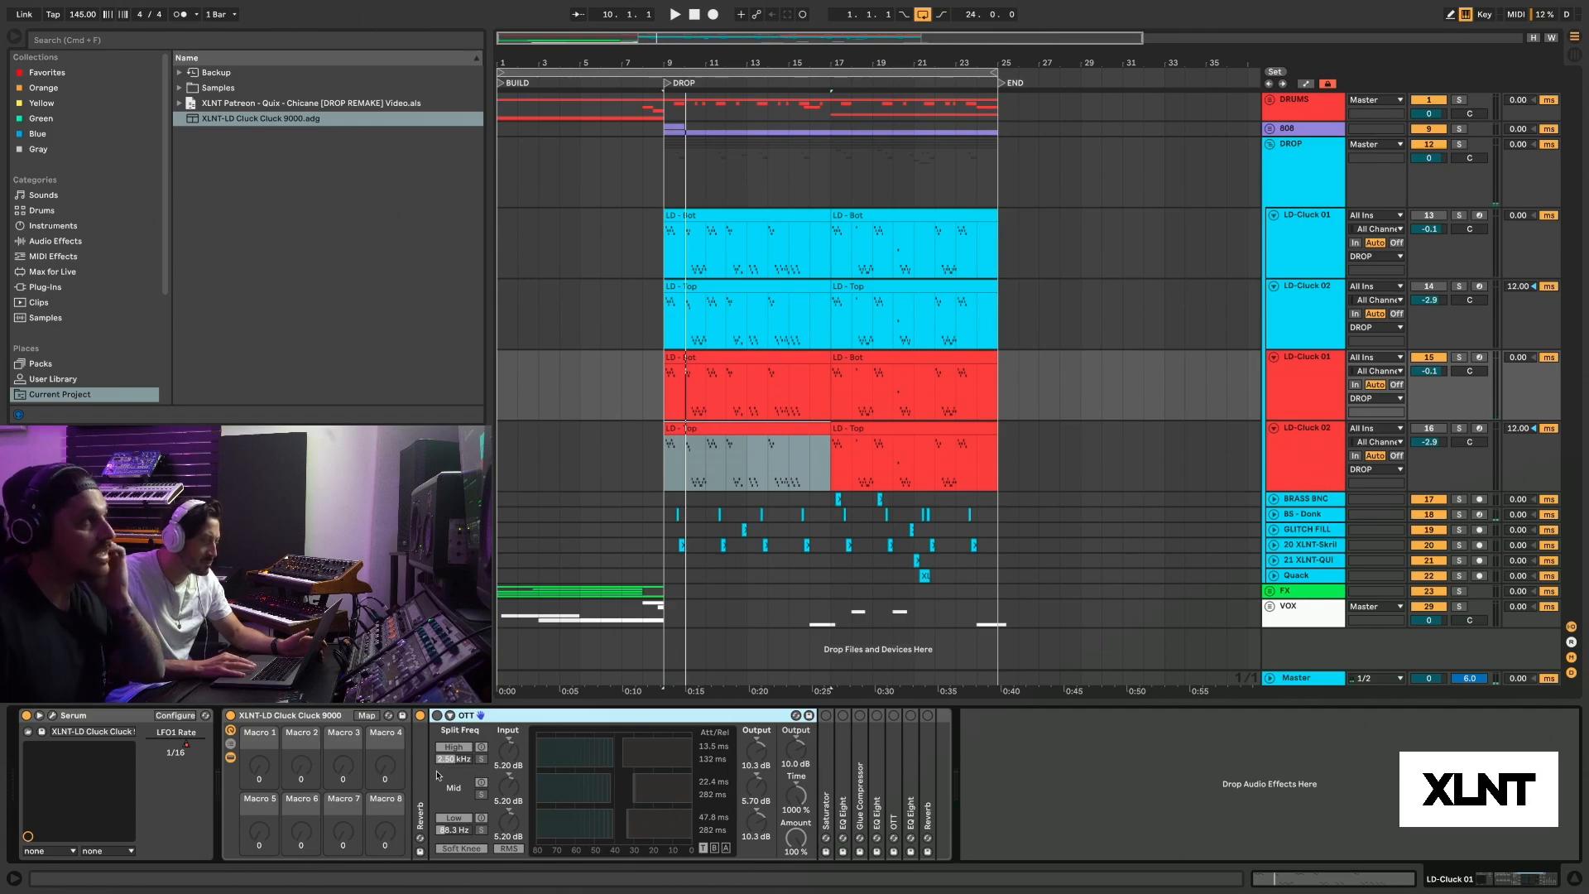
click(437, 716)
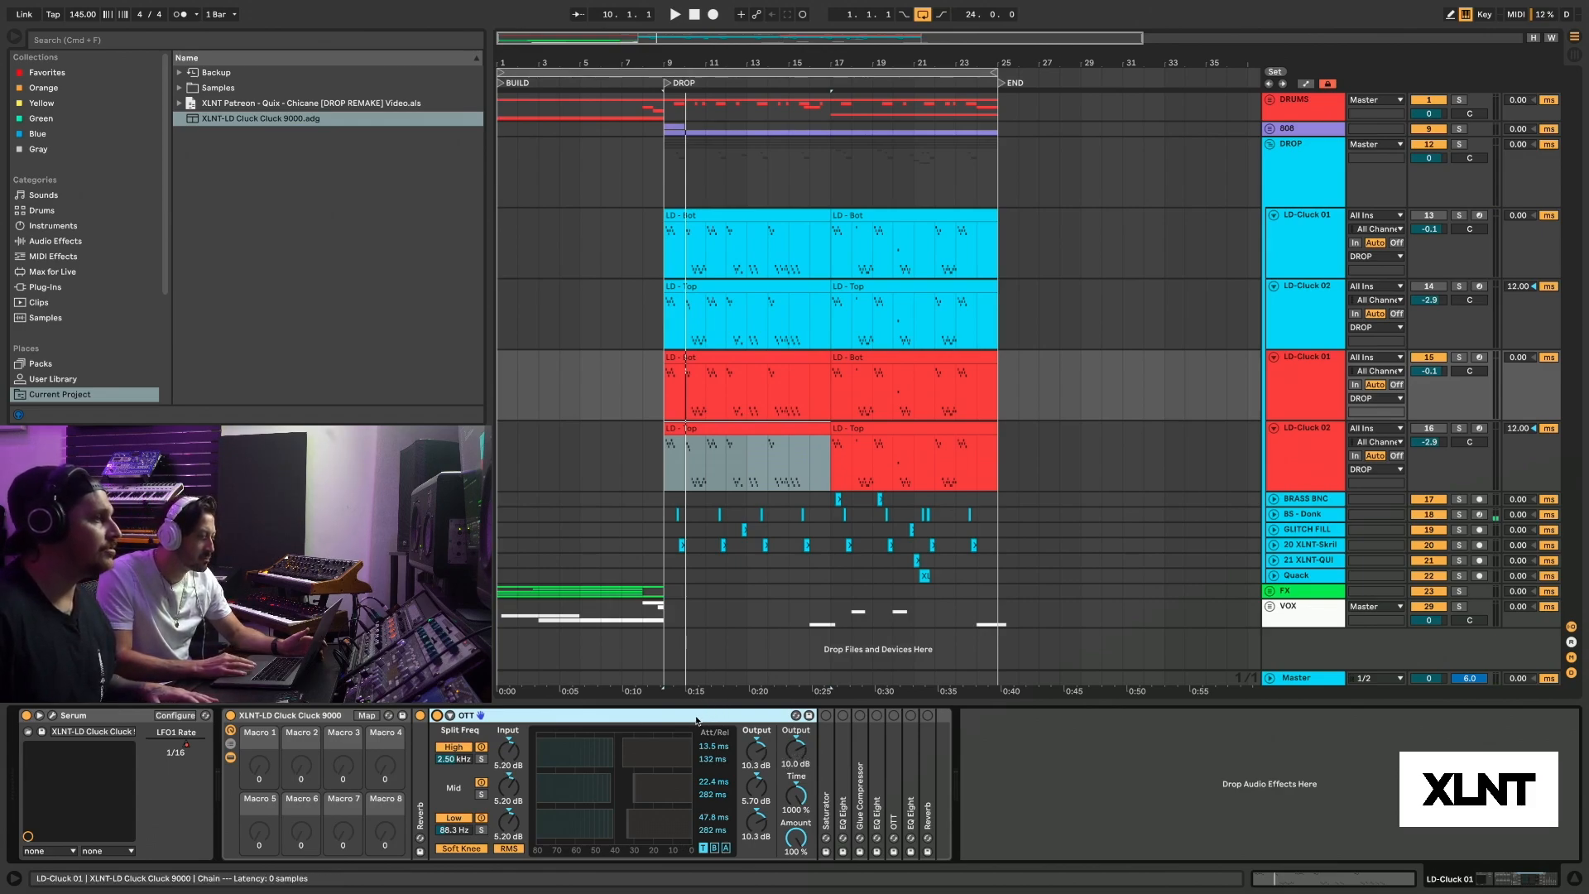
key(space)
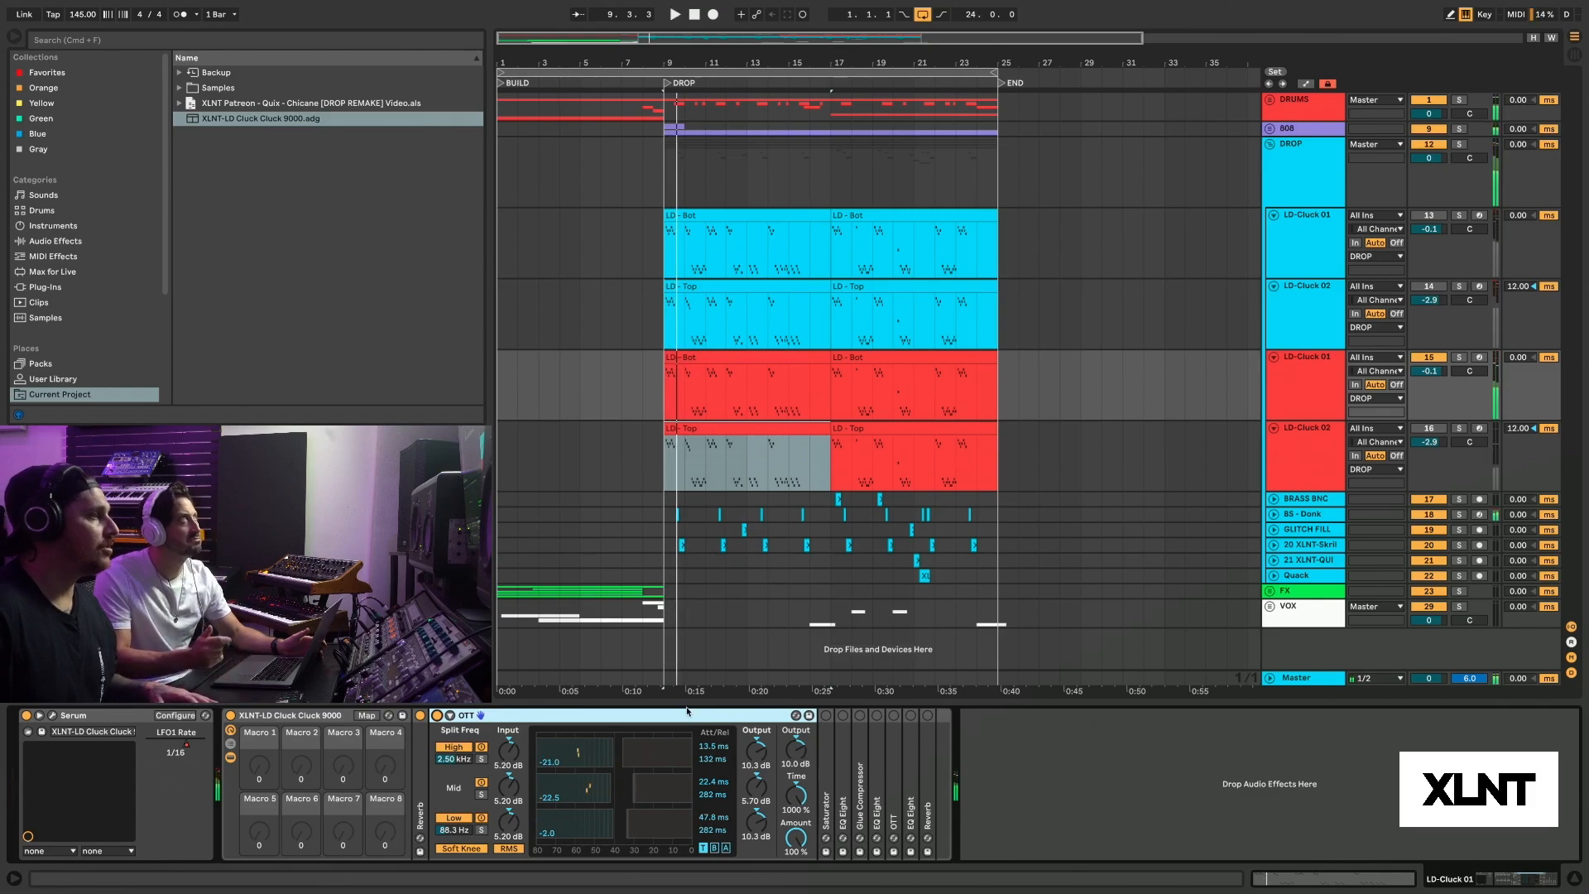
double_click(687, 711)
- Enable the Saturator in the effects rack, audition the lead with it, and collapse the device
double_click(453, 720)
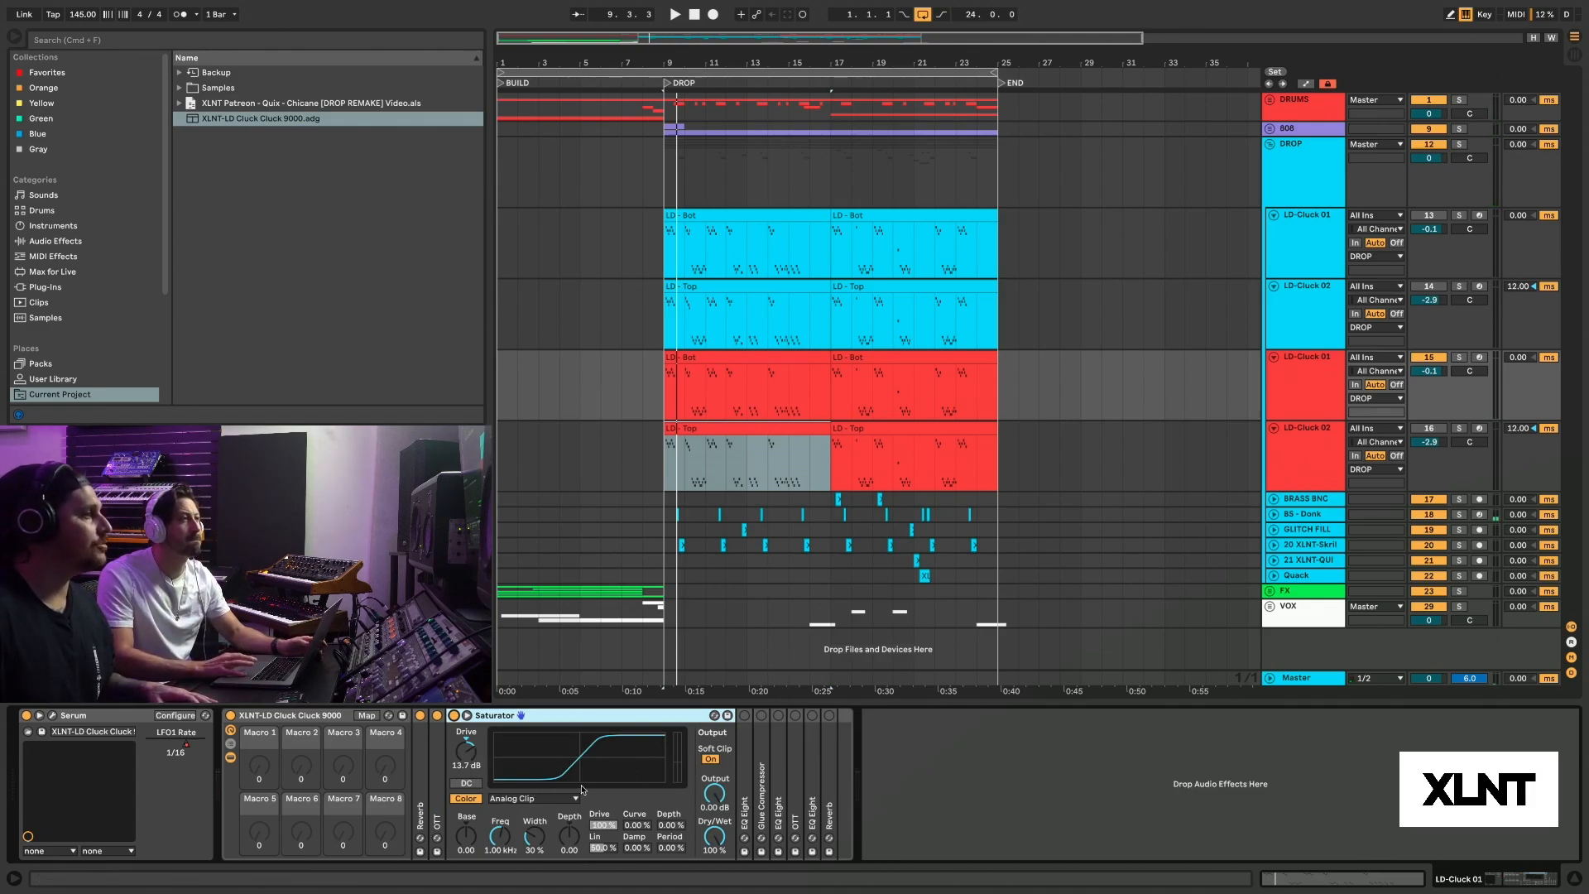
key(space)
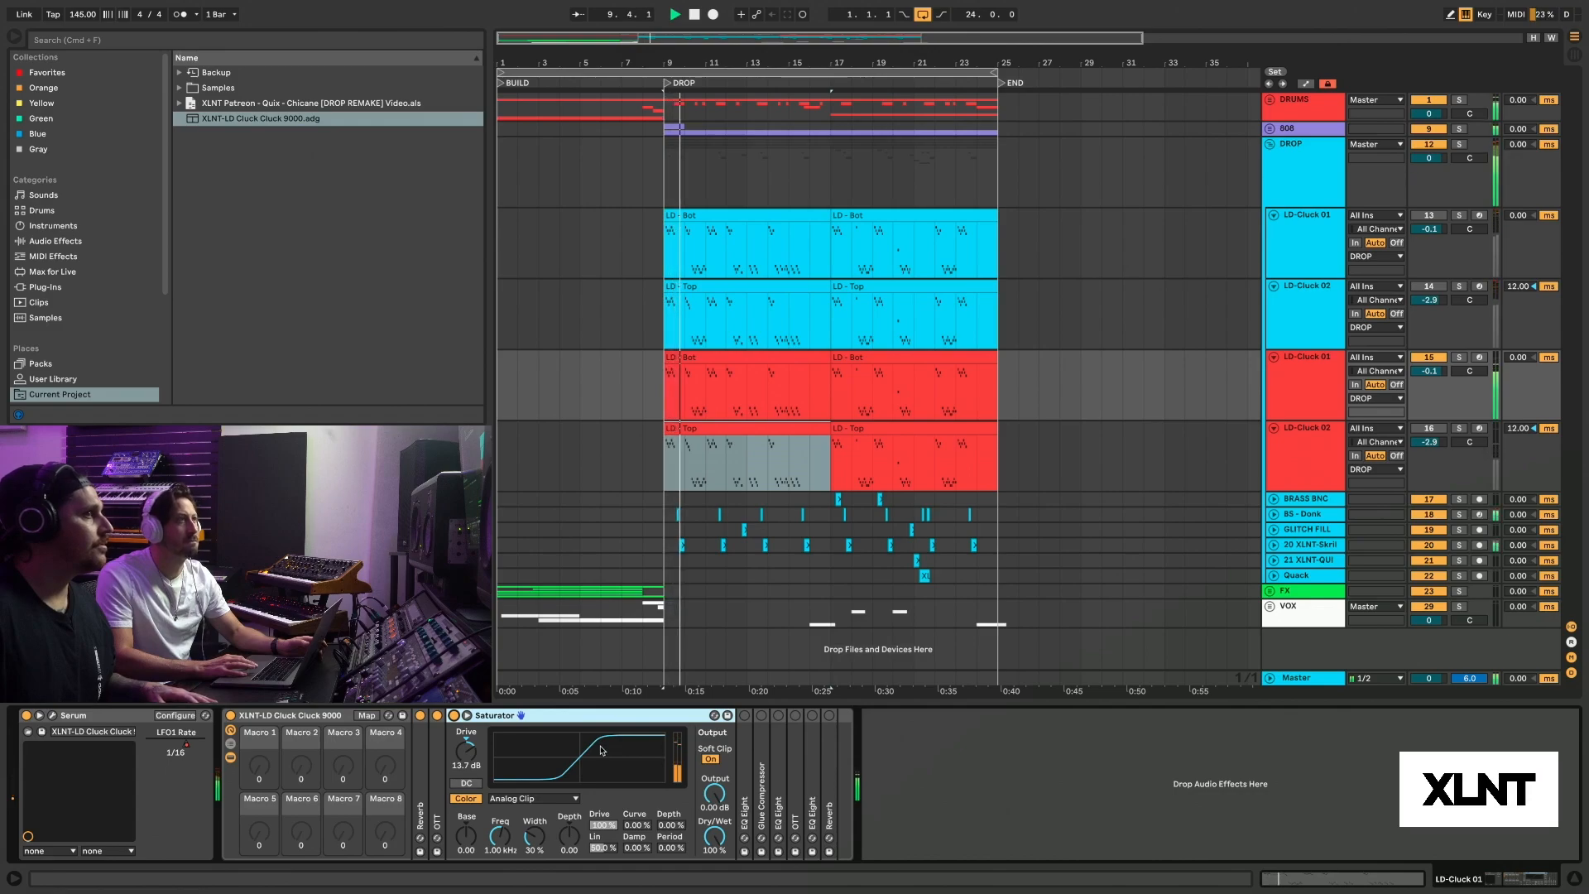
key(space)
key(space)
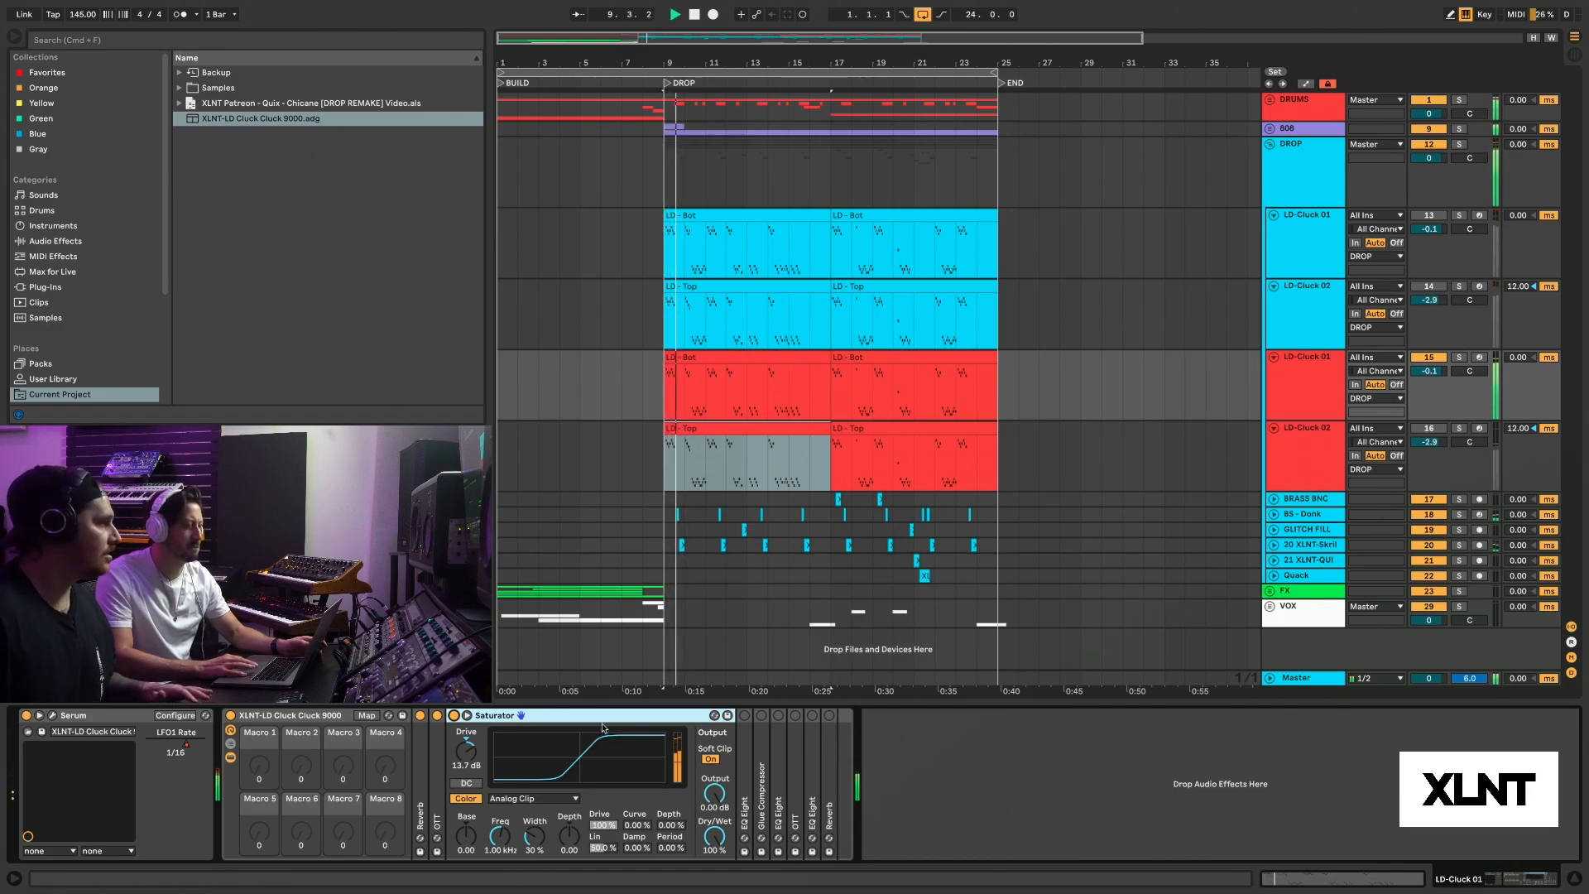
key(space)
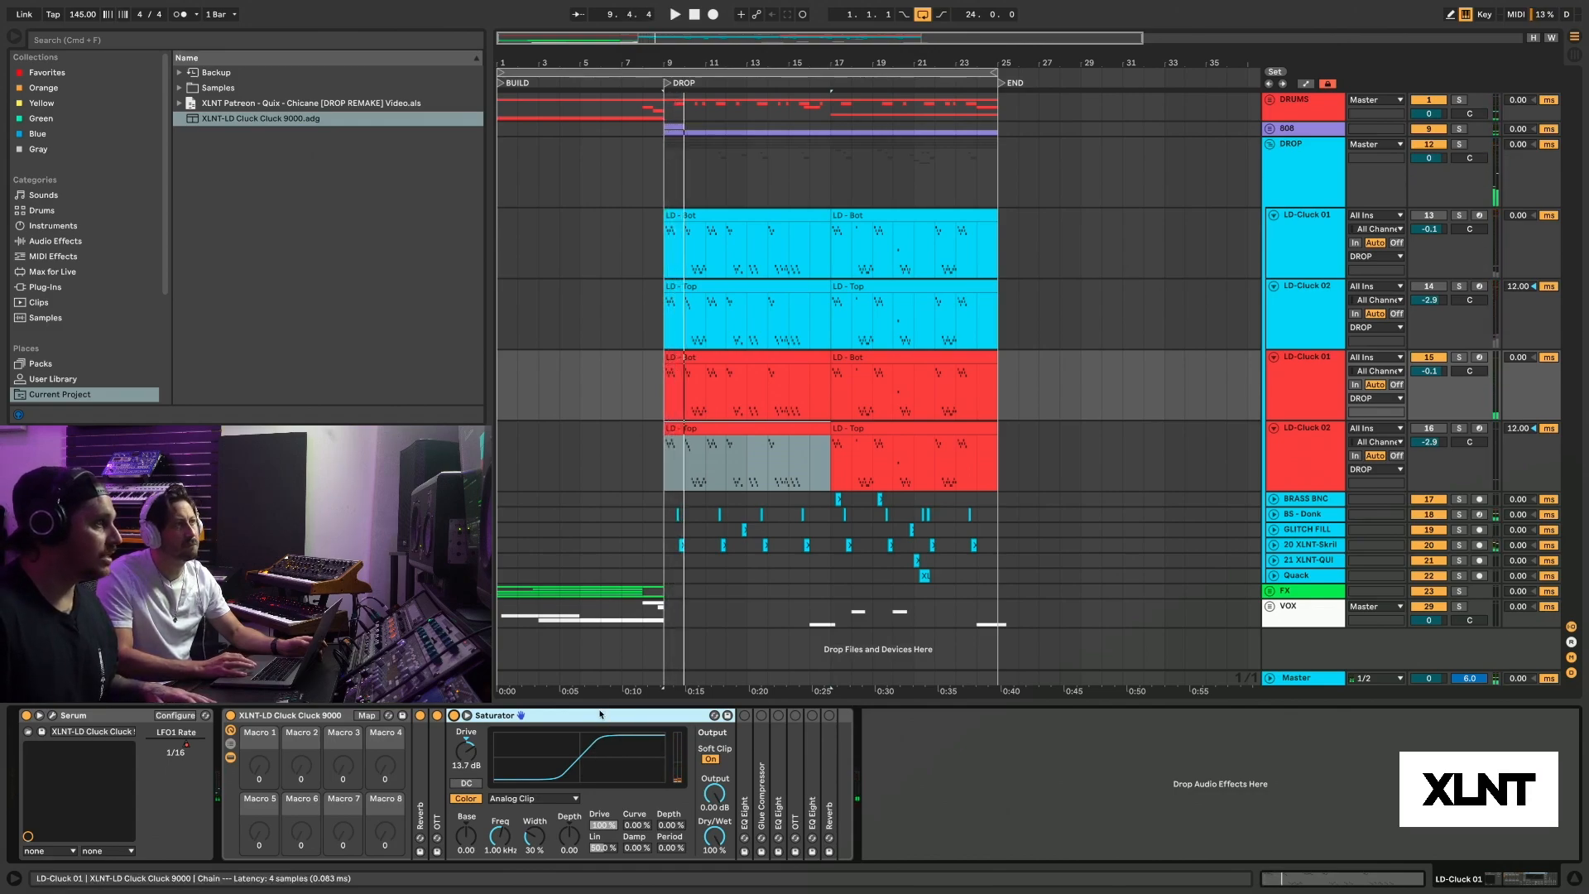
double_click(601, 714)
- Enable the first EQ Eight in the effects rack, look at its high-frequency boost band, and collapse the device
double_click(470, 717)
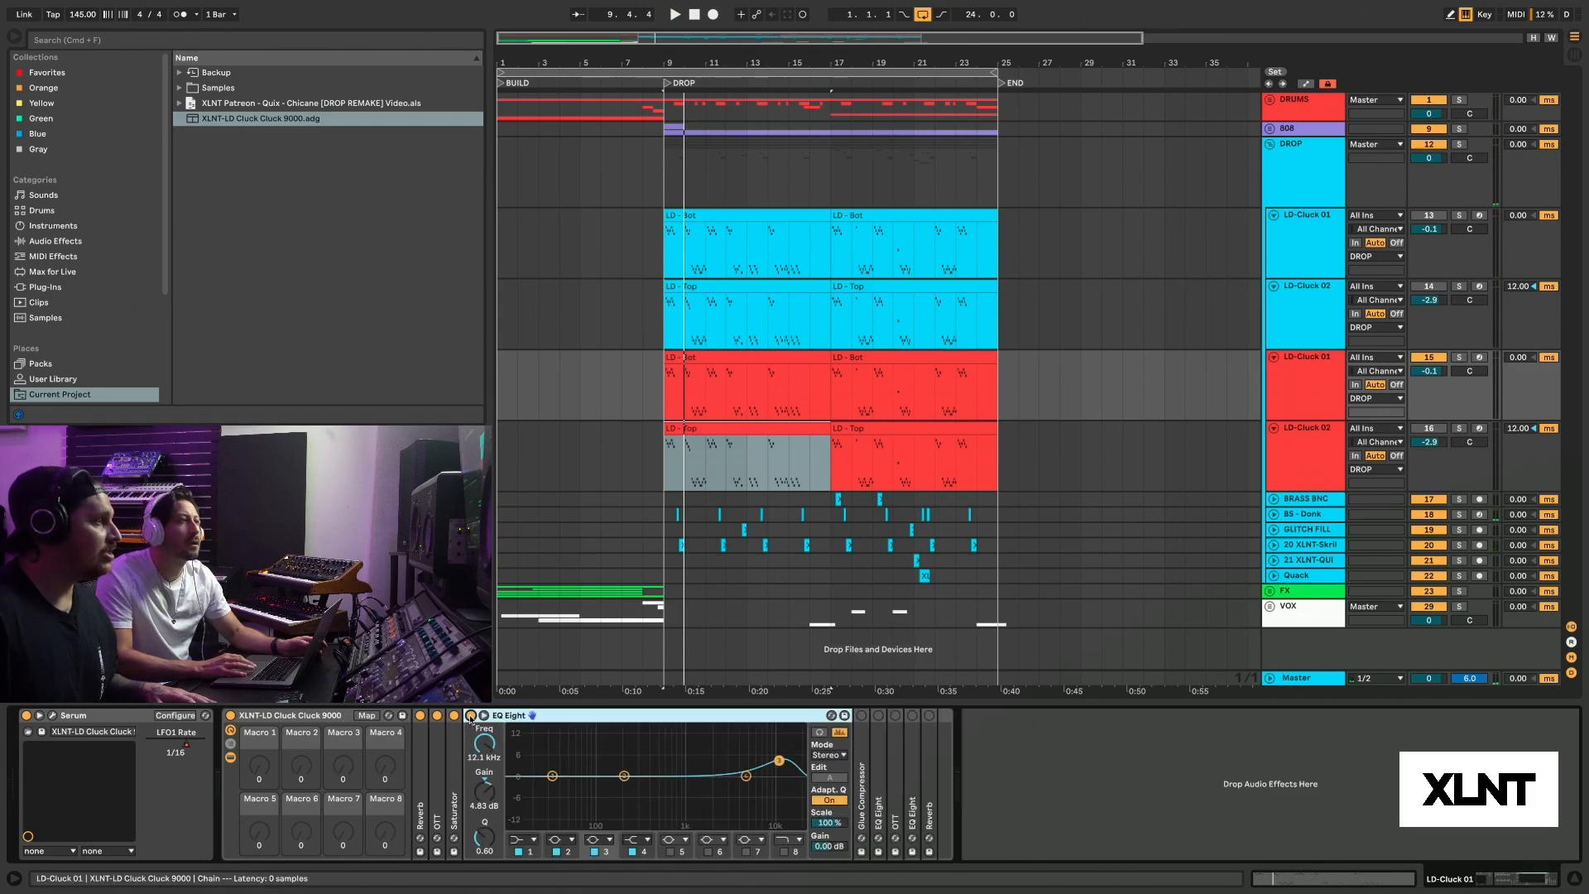
click(782, 762)
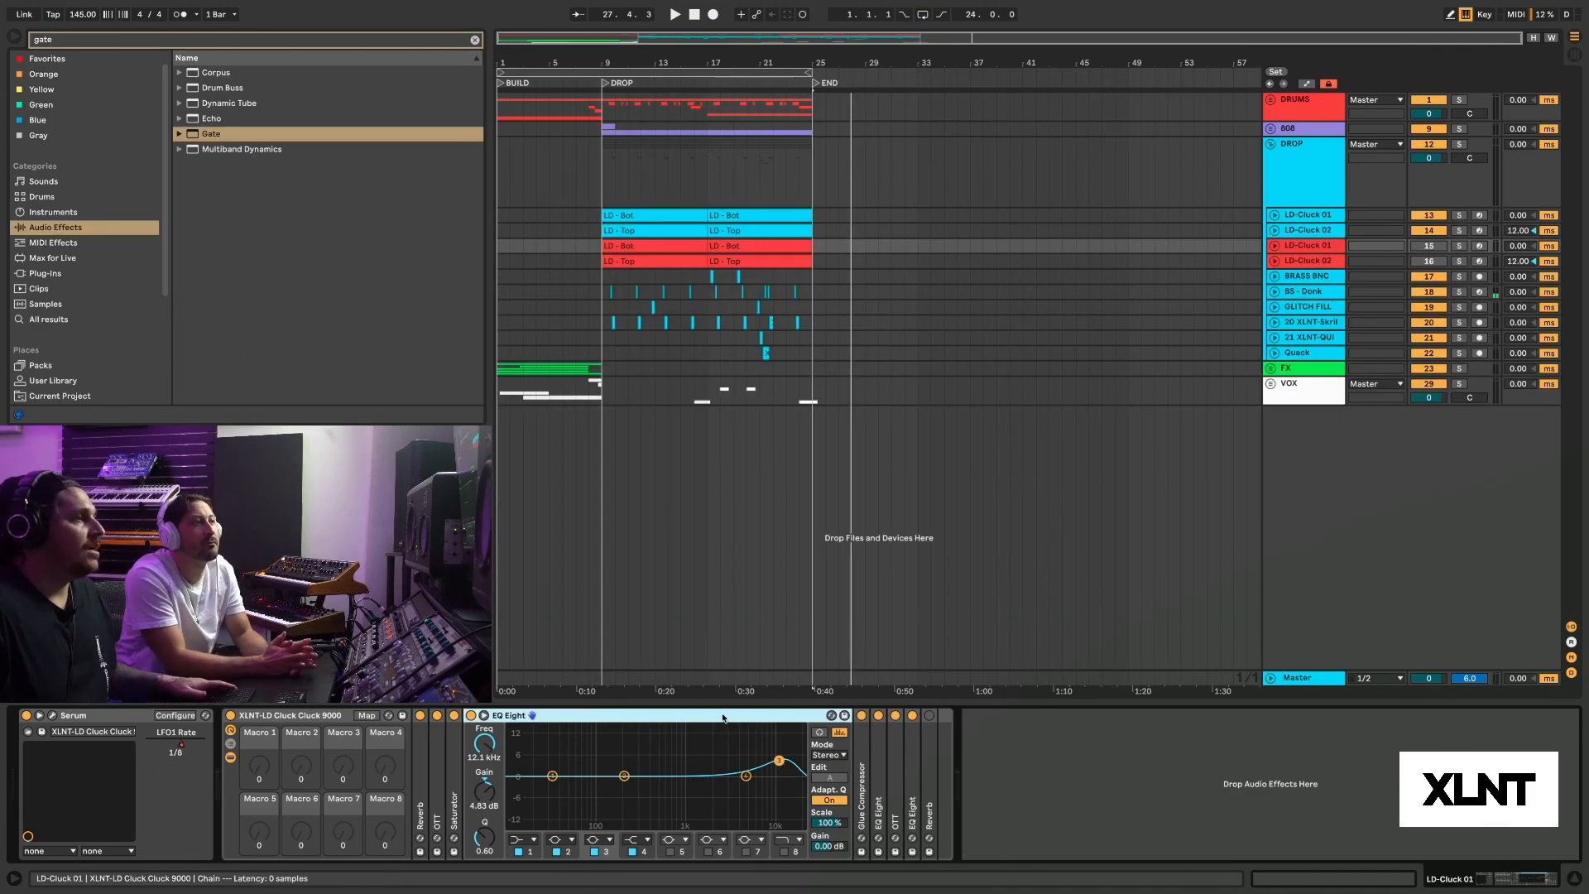
double_click(722, 719)
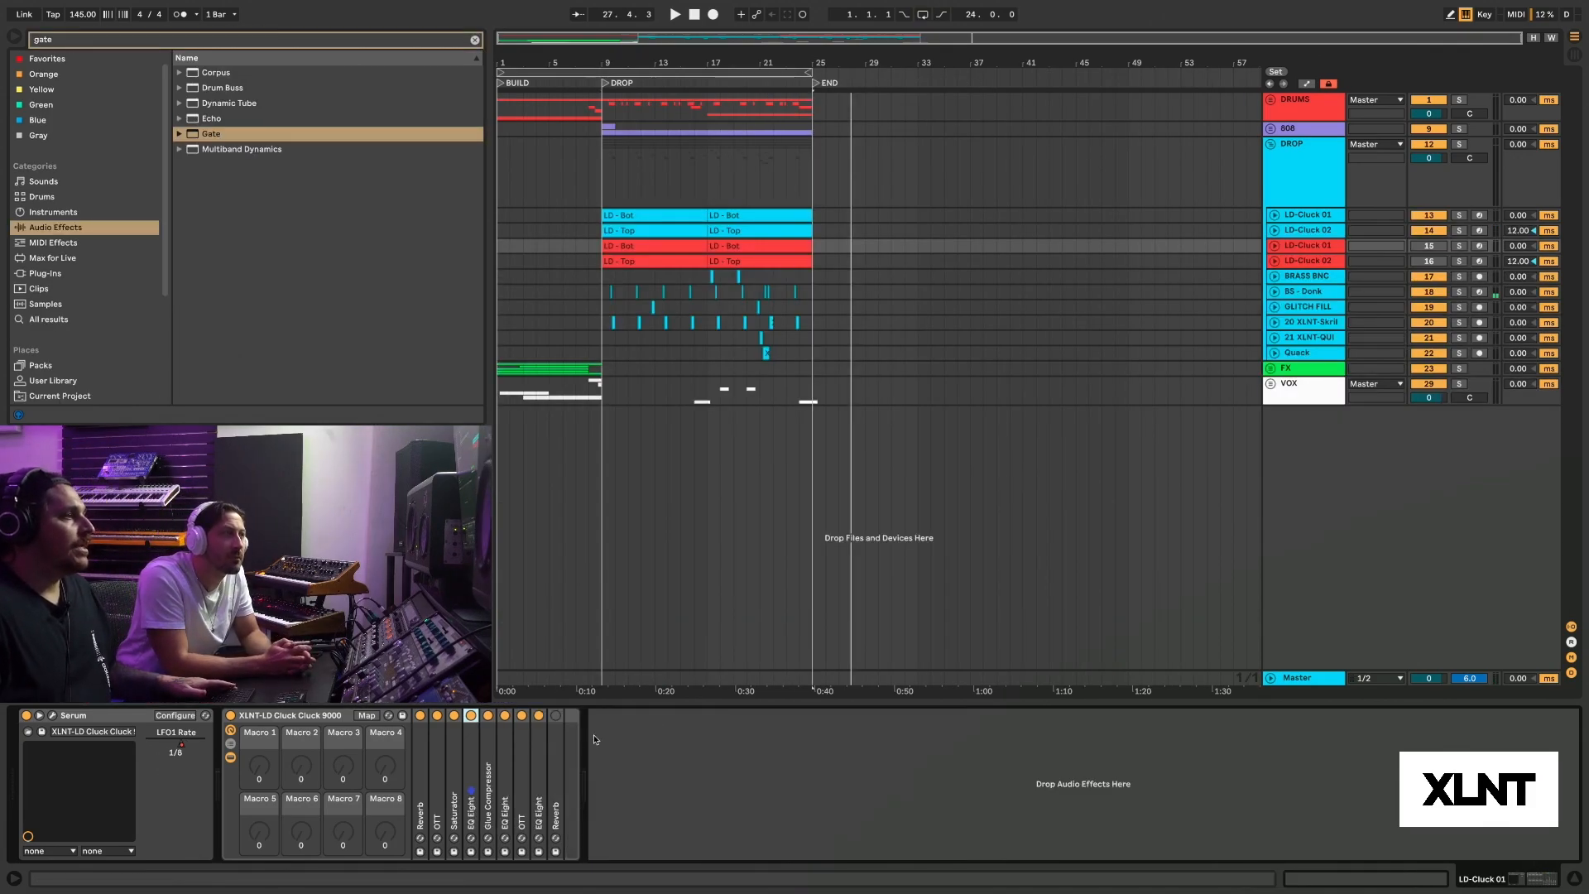
- Enable the Glue Compressor in the effects rack, collapse the device, and audition the lead with it
double_click(489, 743)
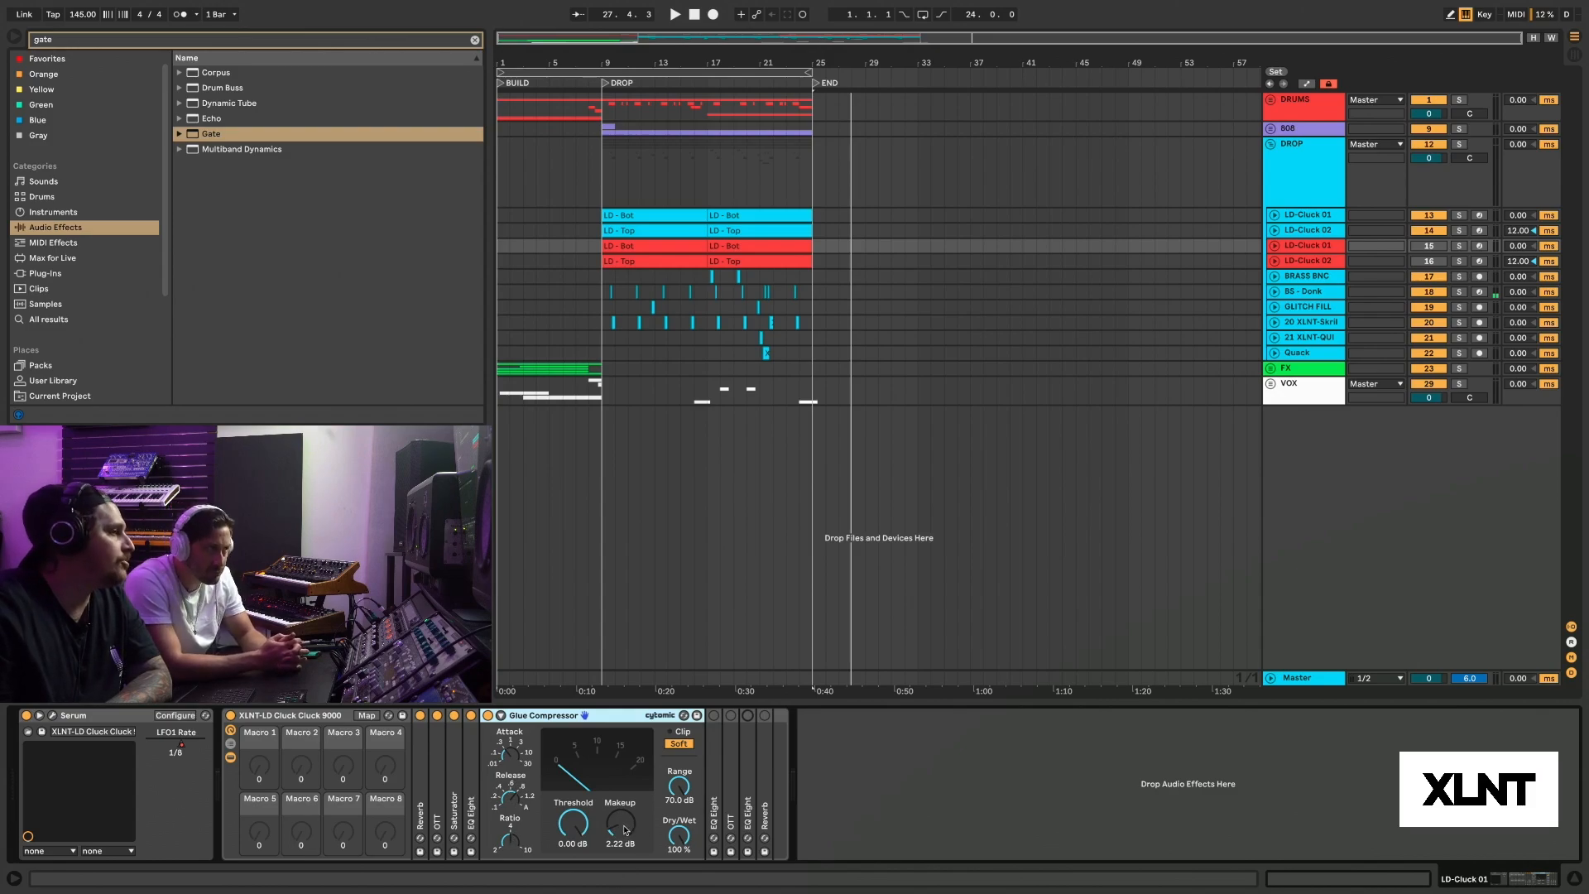
double_click(556, 715)
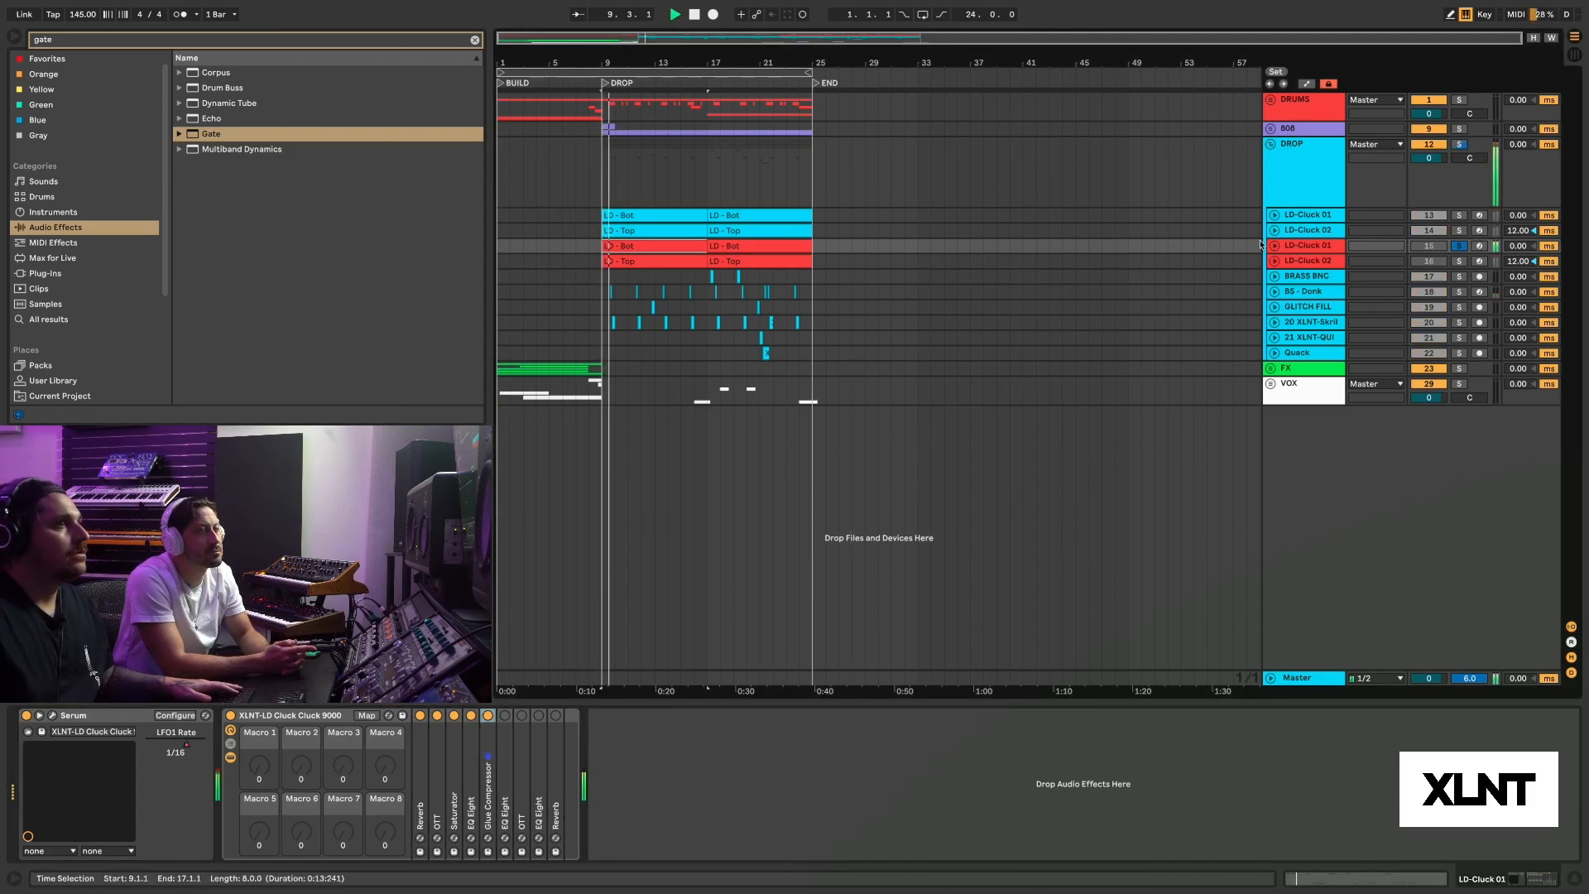
key(space)
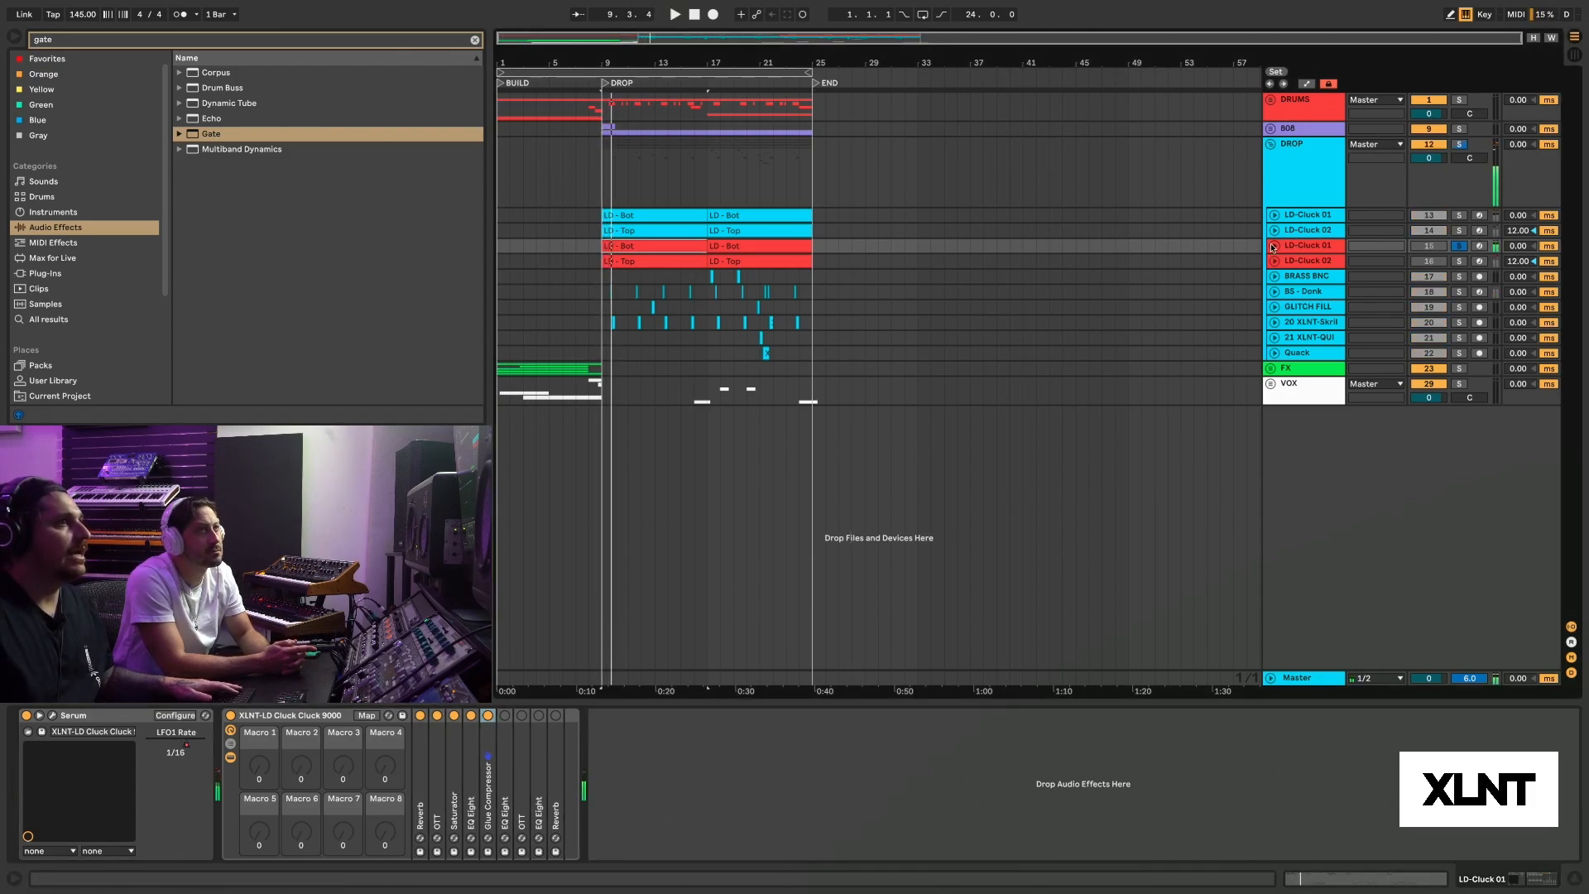
- Unfold the LD-Cluck 01 track, enable the second EQ Eight, audition the lead with it, and collapse the device
key(u)
double_click(505, 799)
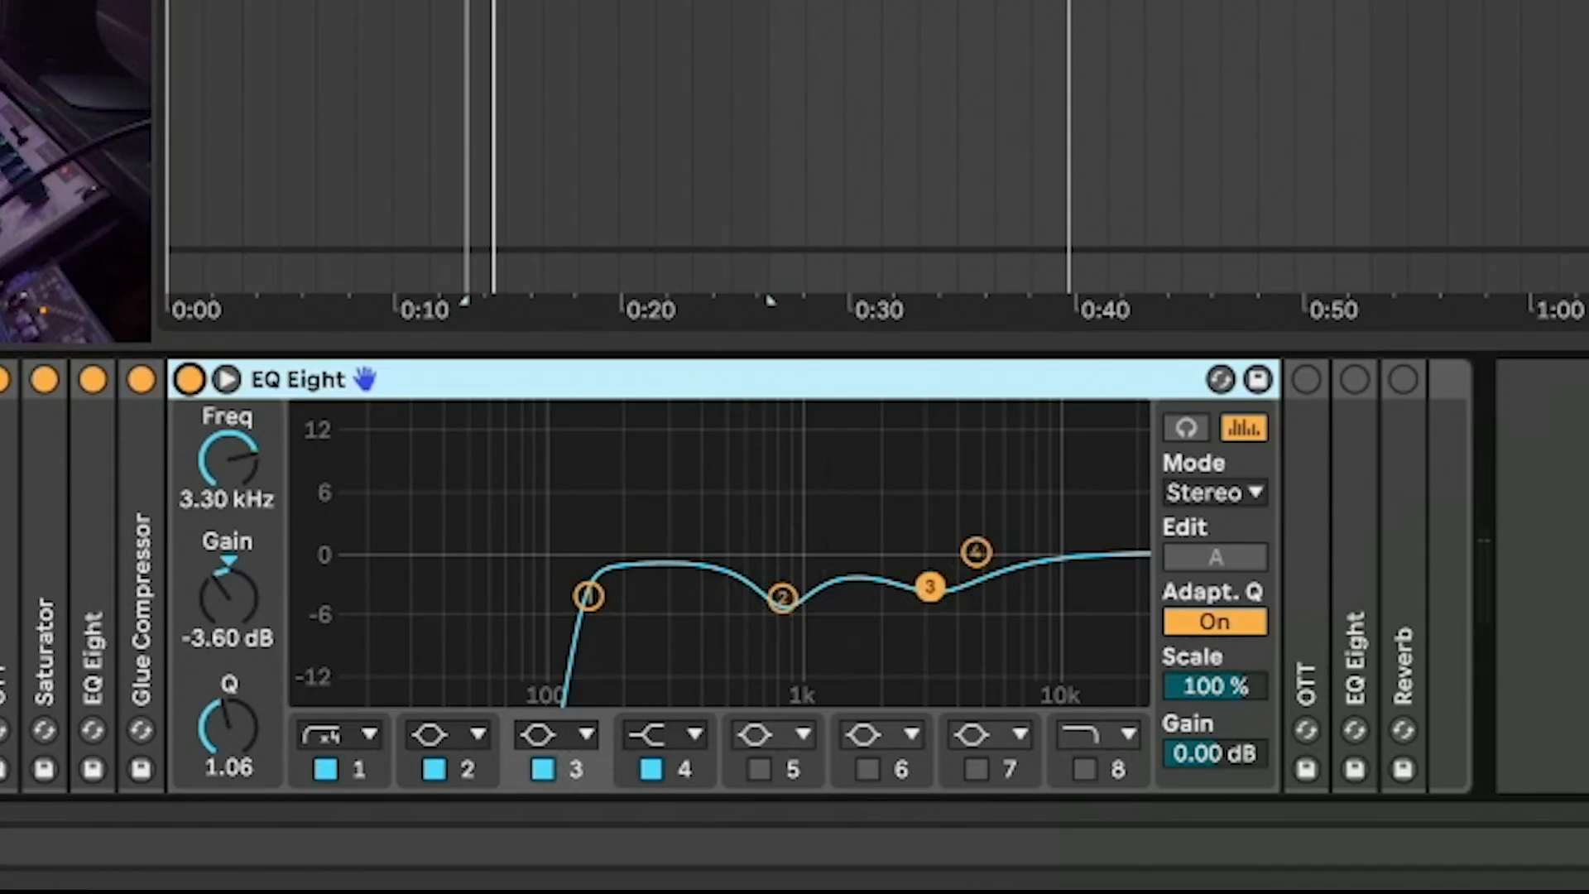
key(Tab)
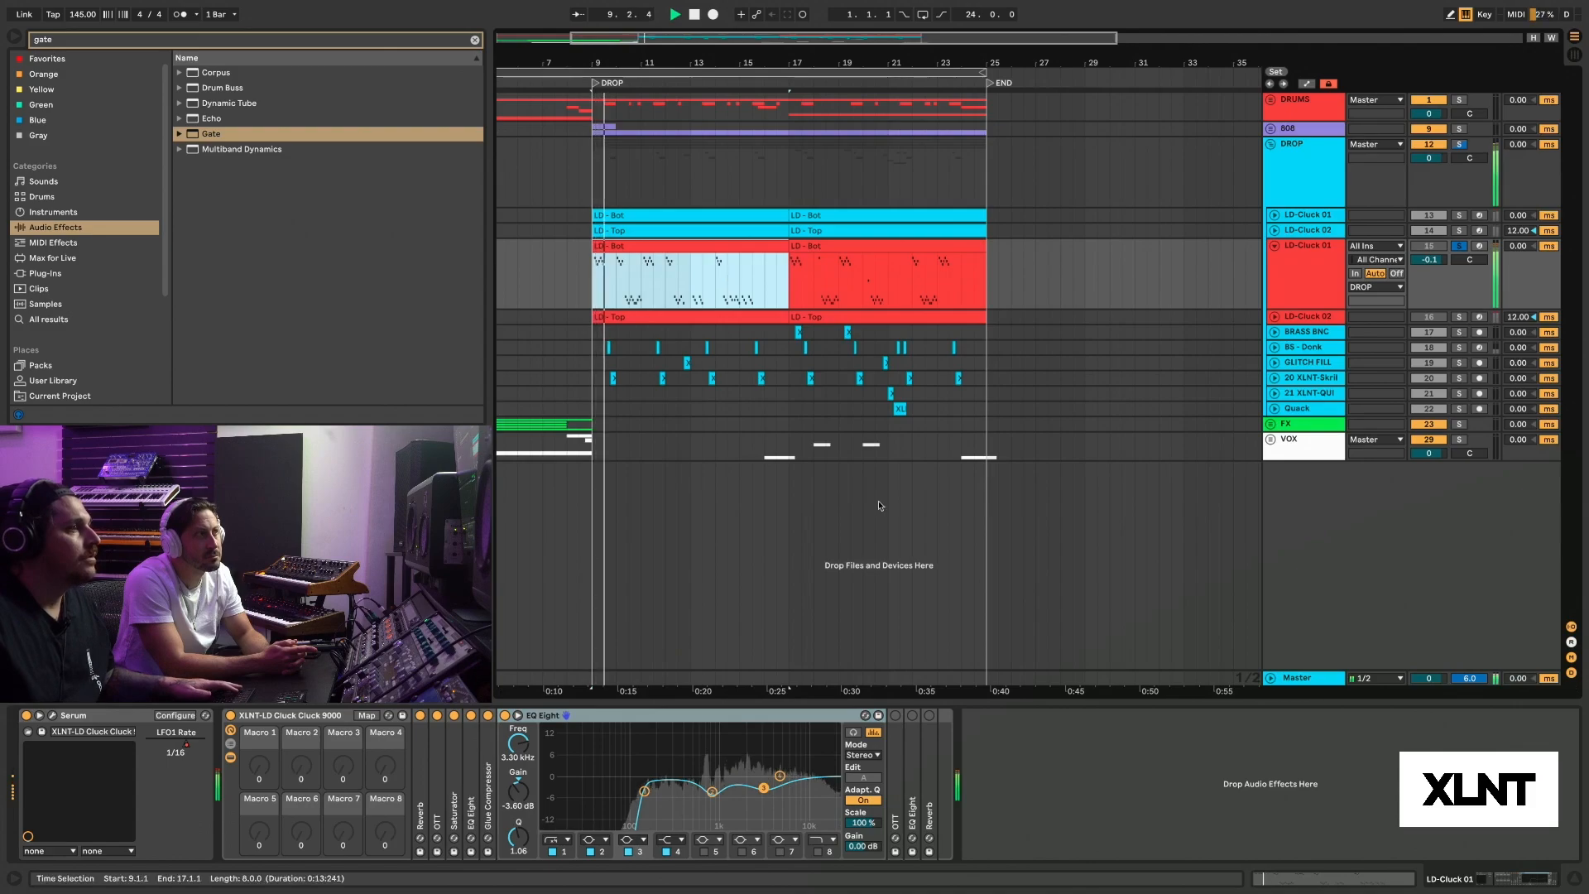
key(space)
double_click(789, 715)
- Enable the second OTT in the effects rack, audition the lead with it, and collapse the device
double_click(521, 807)
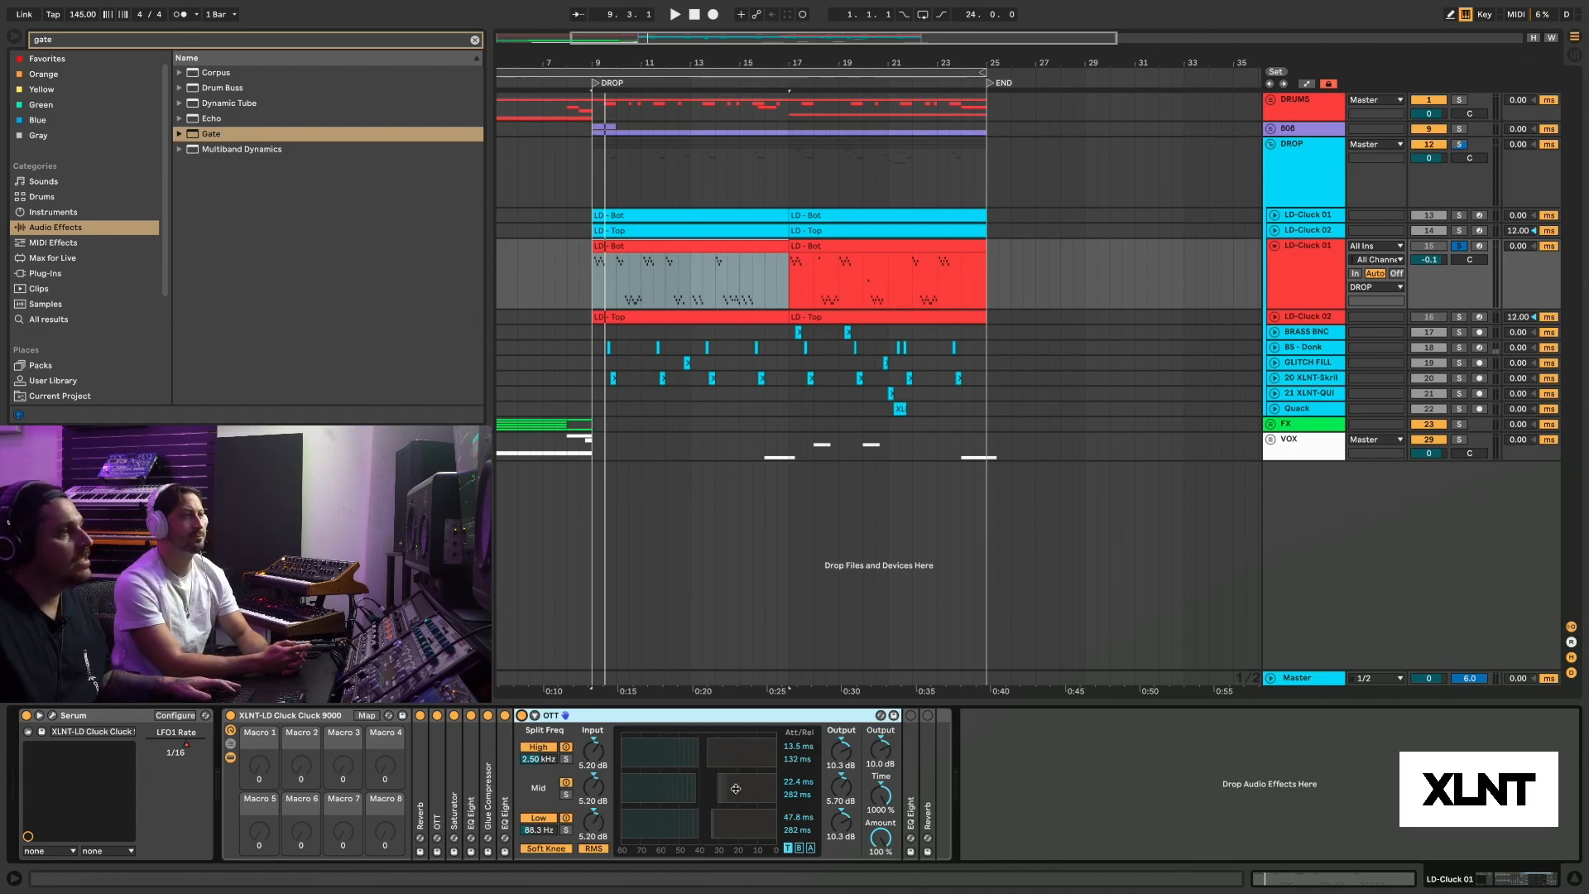
key(space)
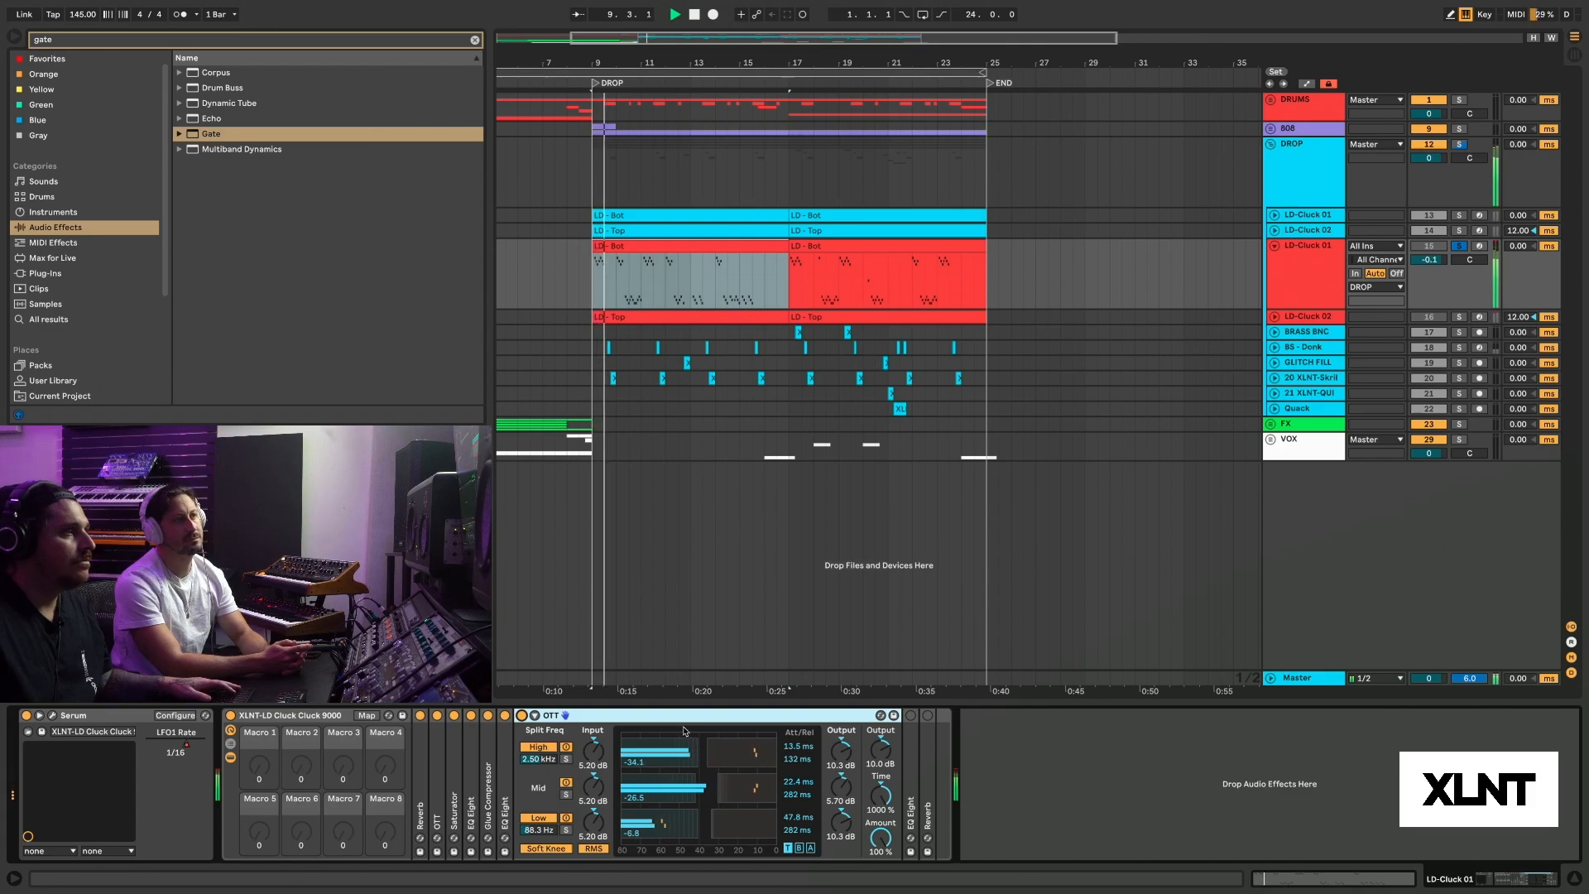
double_click(675, 723)
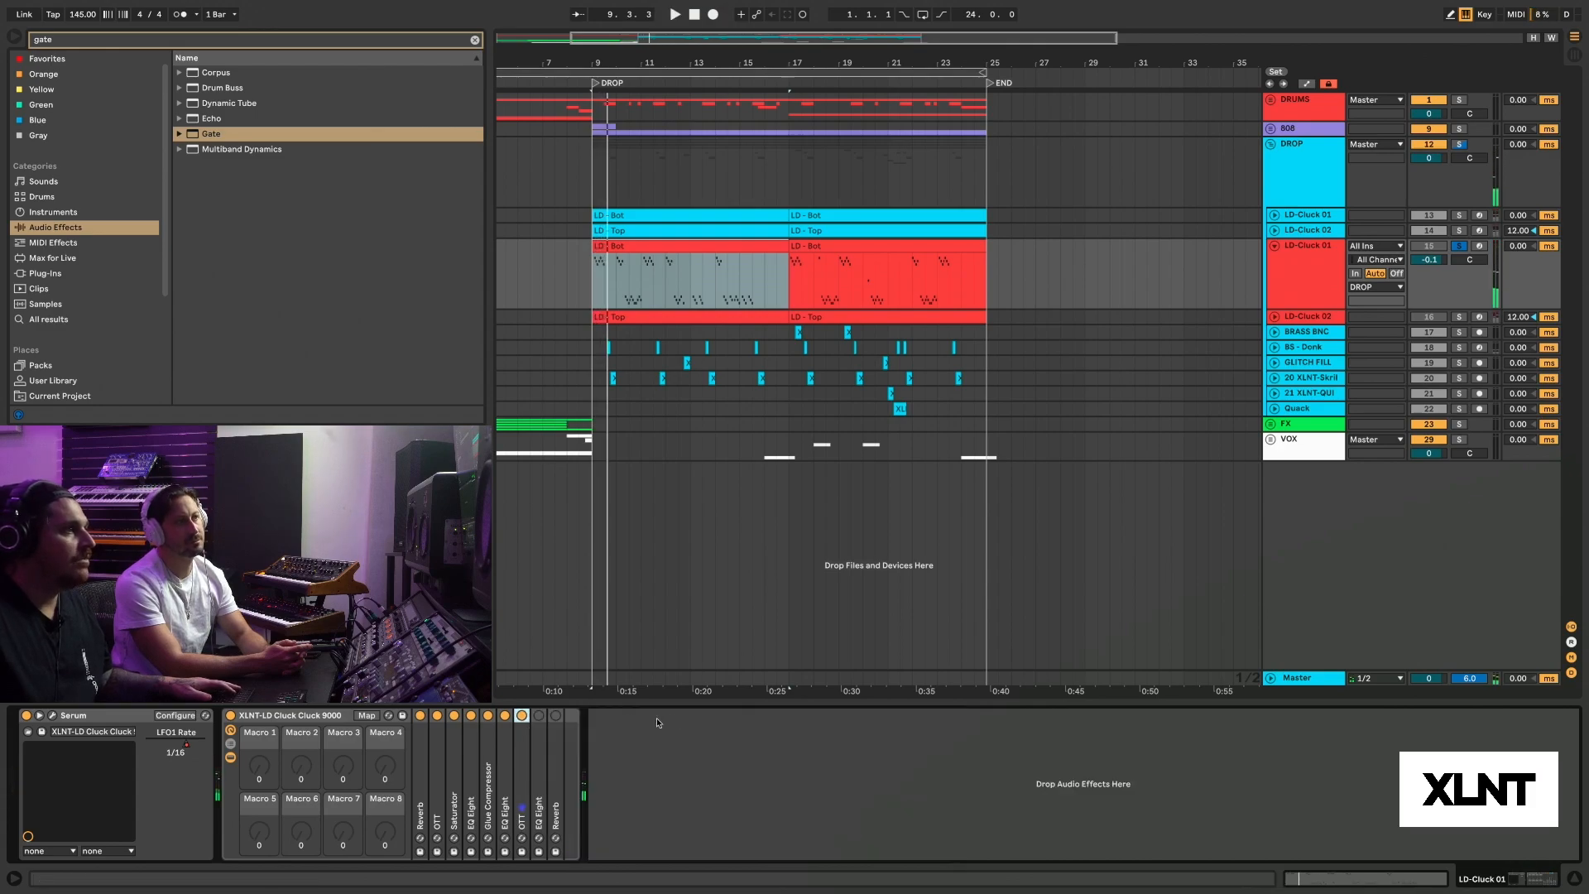
- Enable the third EQ Eight in the effects rack and play the lead from the start of the drop at bar 9
double_click(535, 751)
click(539, 716)
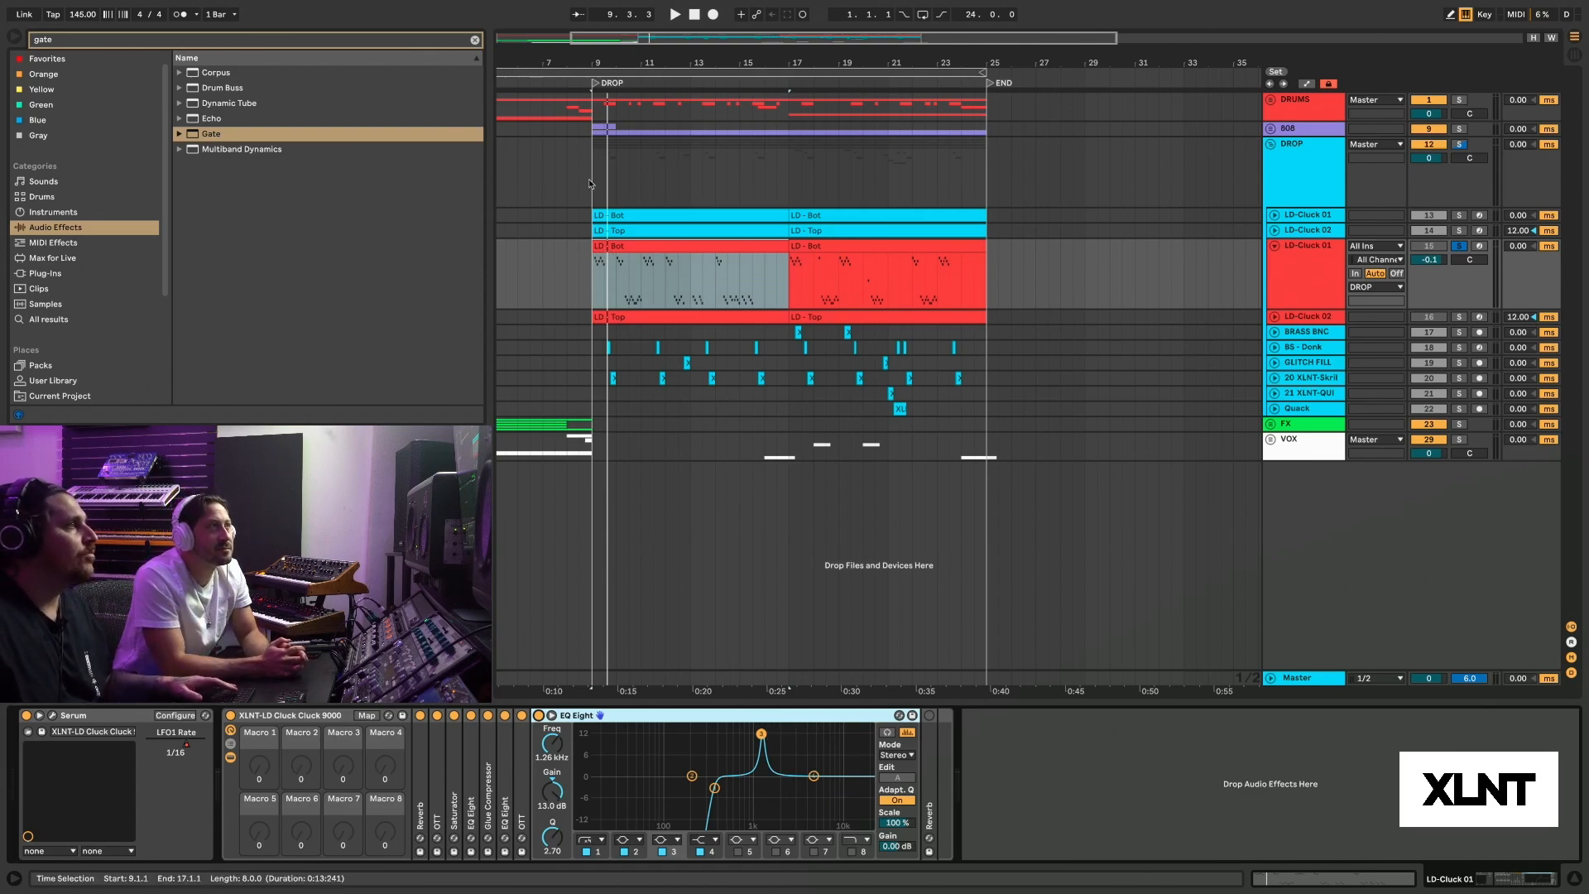
drag(604, 64, 603, 104)
click(584, 274)
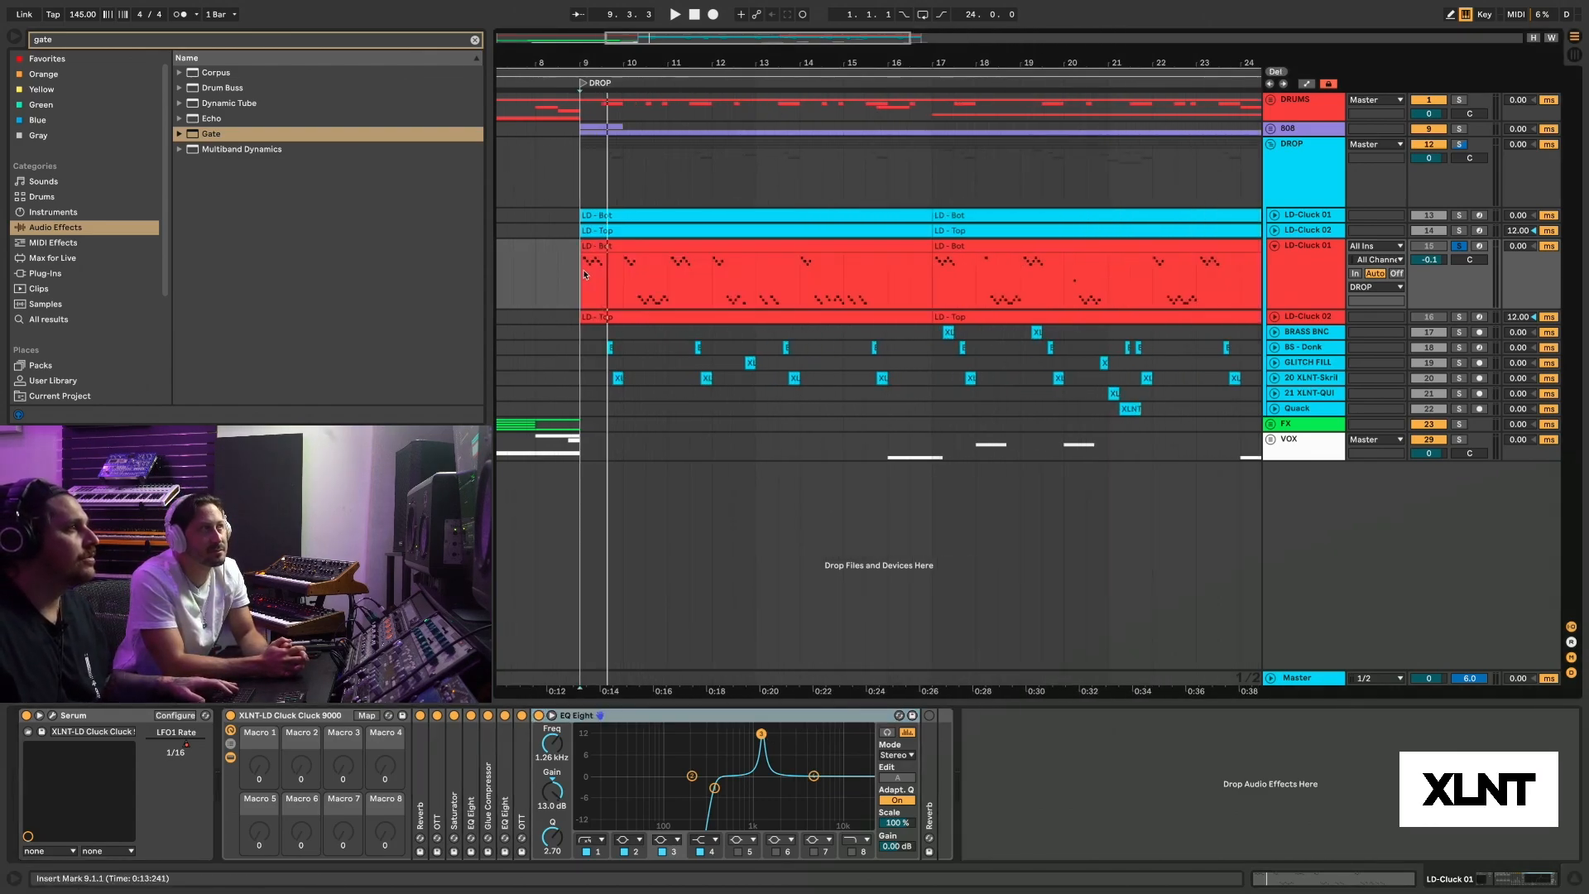
key(space)
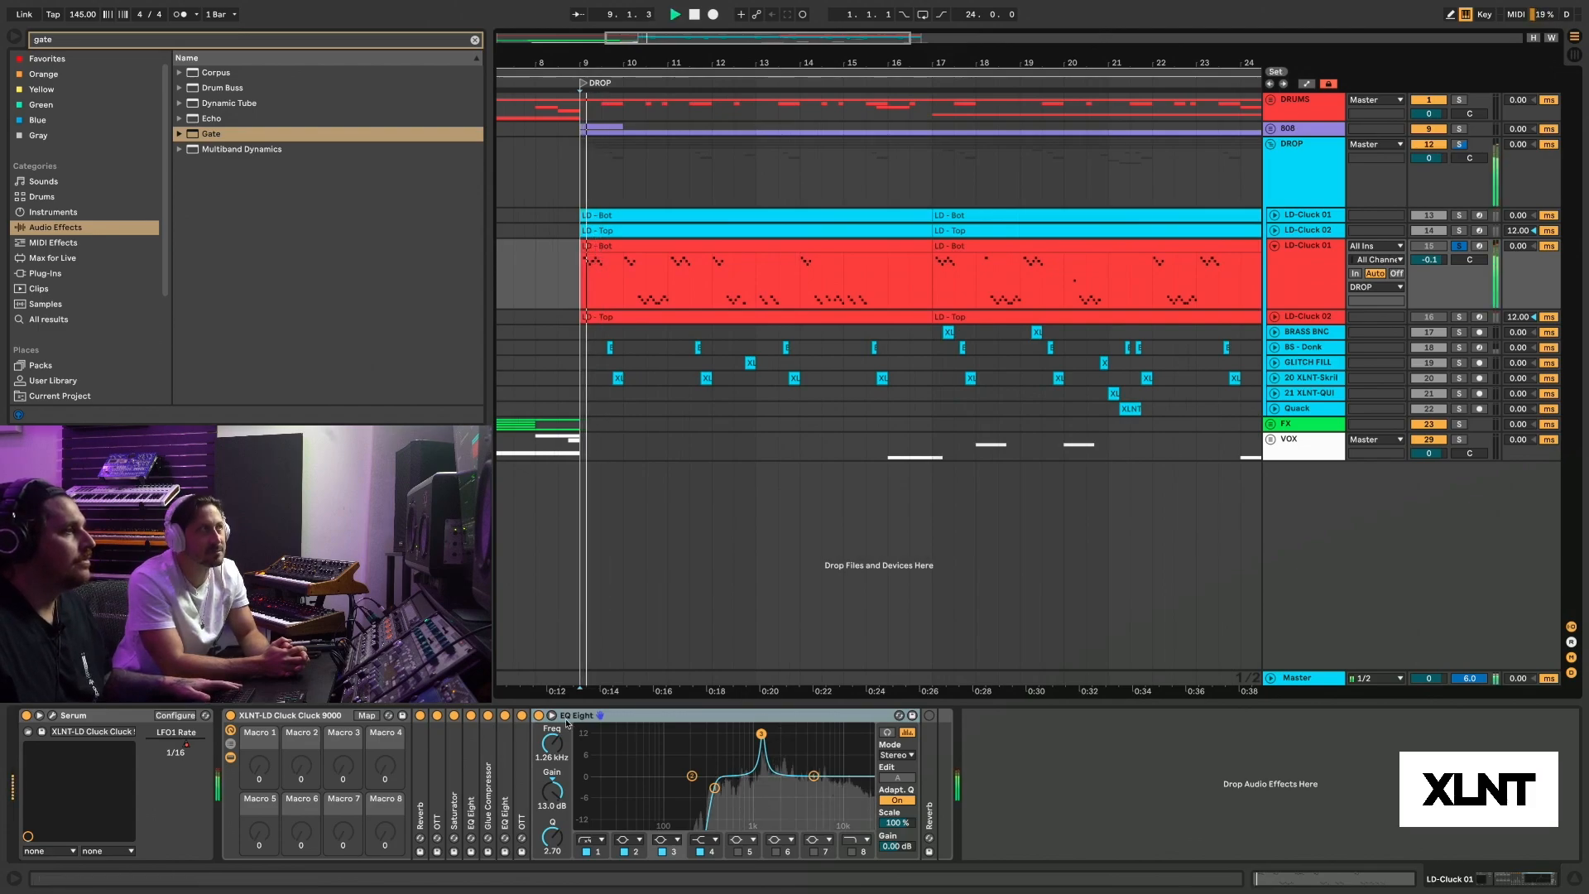
- Compare the lead with the third EQ Eight bypassed and active, leaving it enabled, and collapse the device
click(540, 715)
key(space)
key(space)
click(540, 715)
key(space)
key(space)
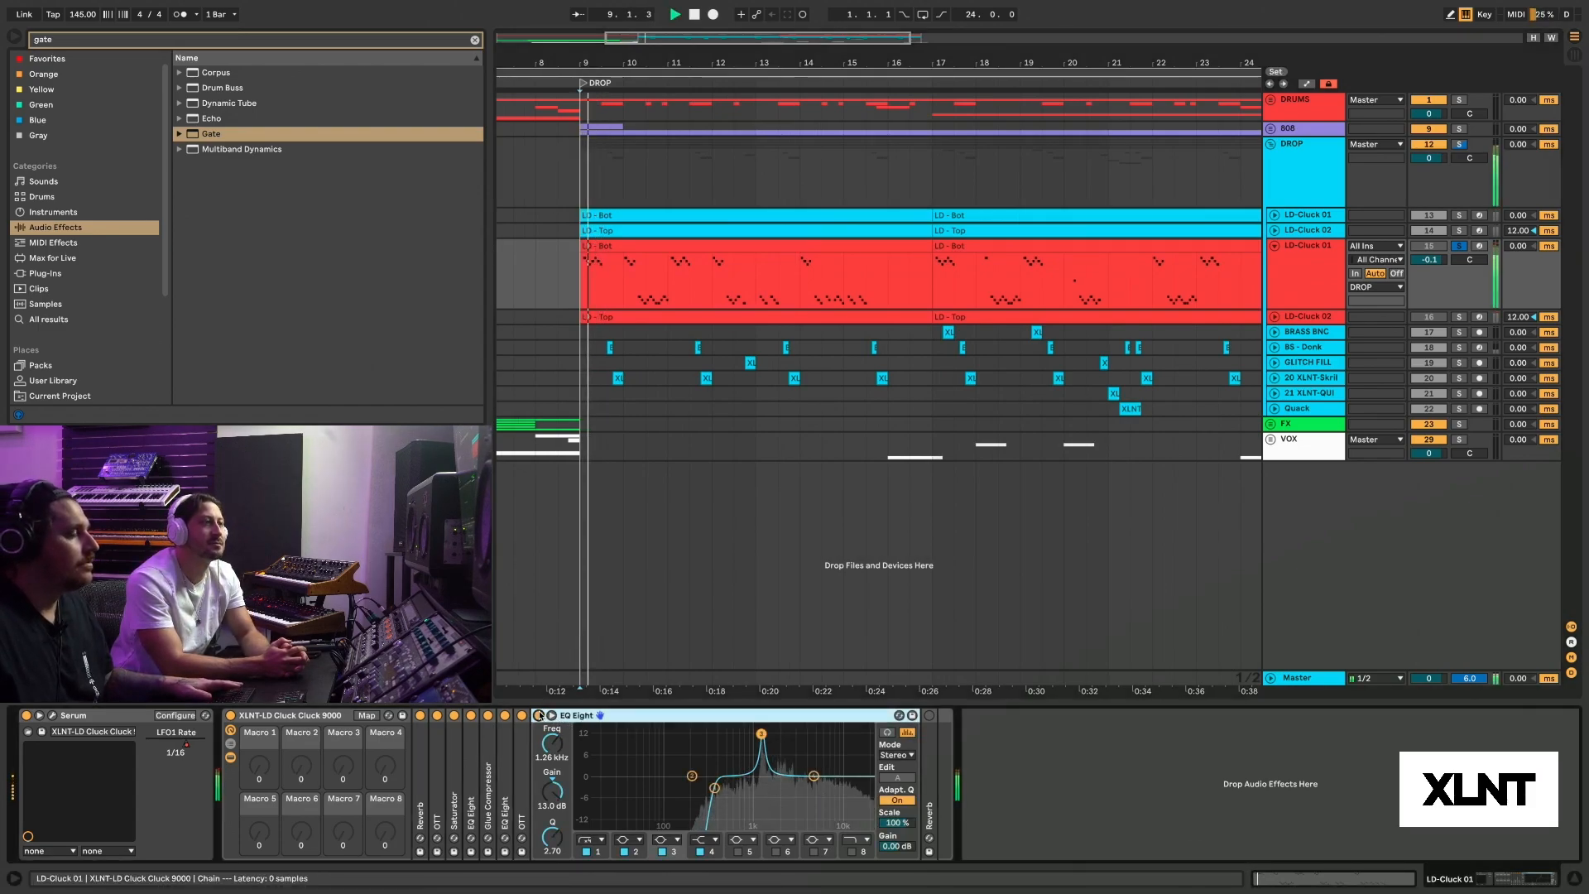
key(space)
double_click(718, 717)
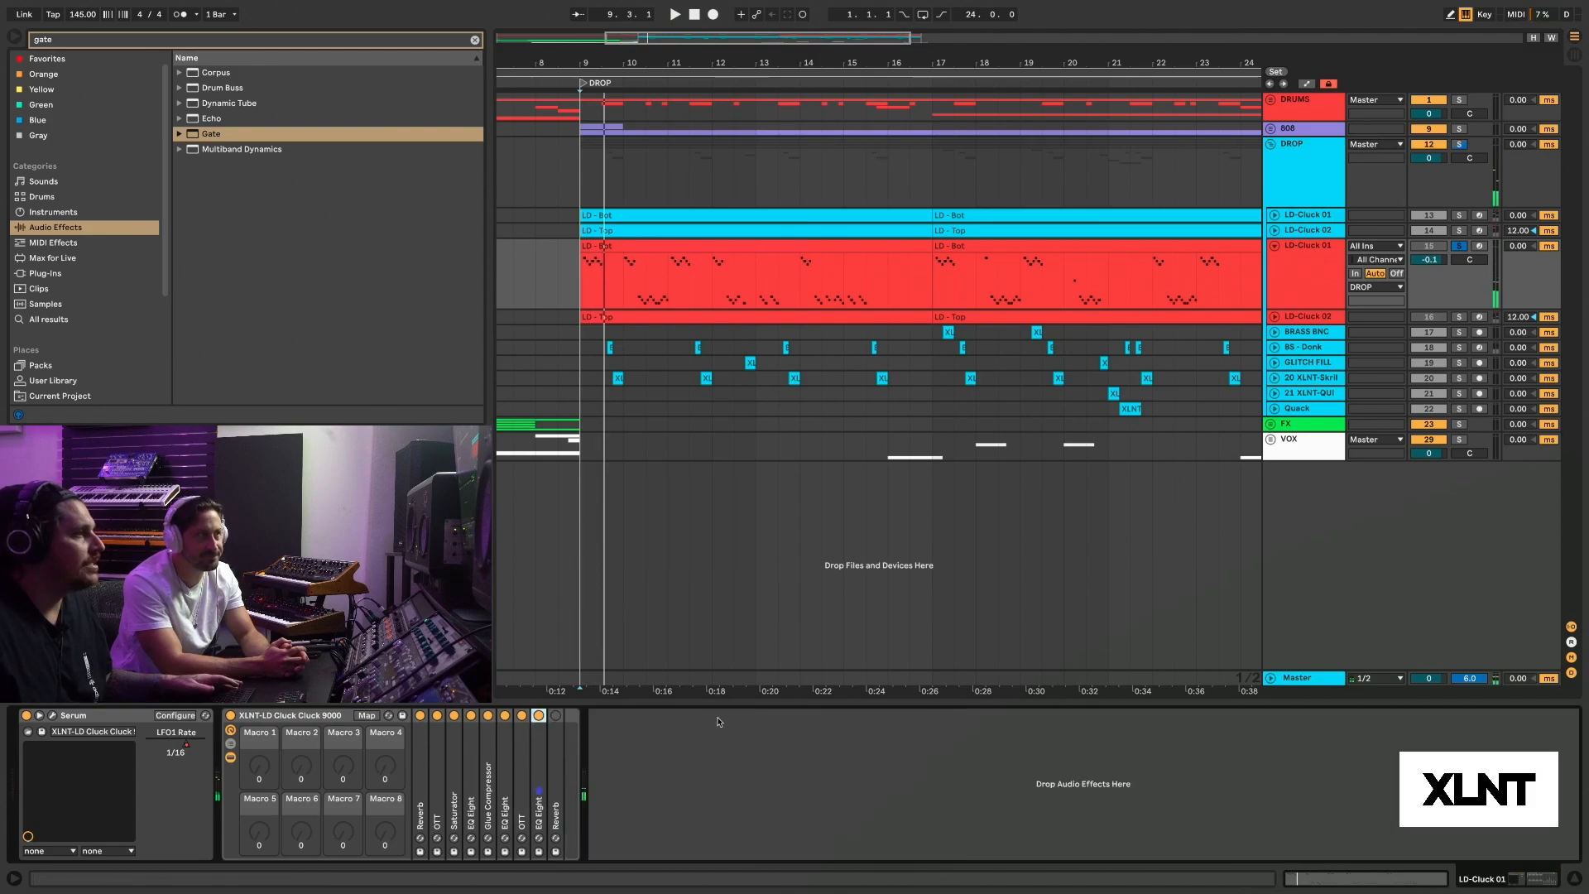
- Reopen the third EQ Eight to examine its narrow midrange boost band, and collapse it again
double_click(539, 745)
click(763, 734)
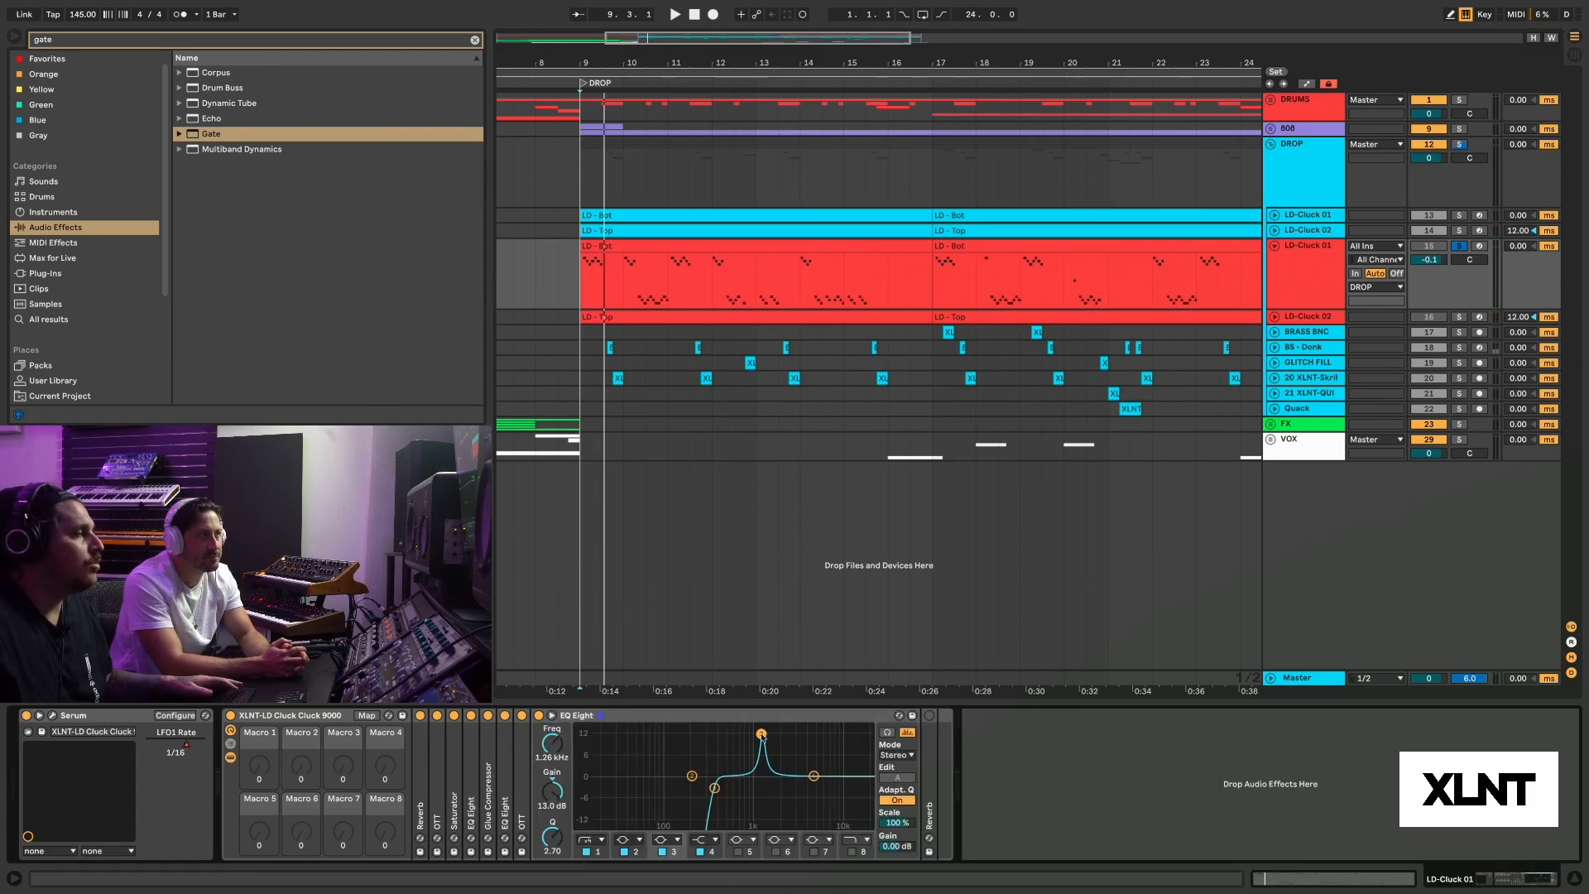
double_click(747, 717)
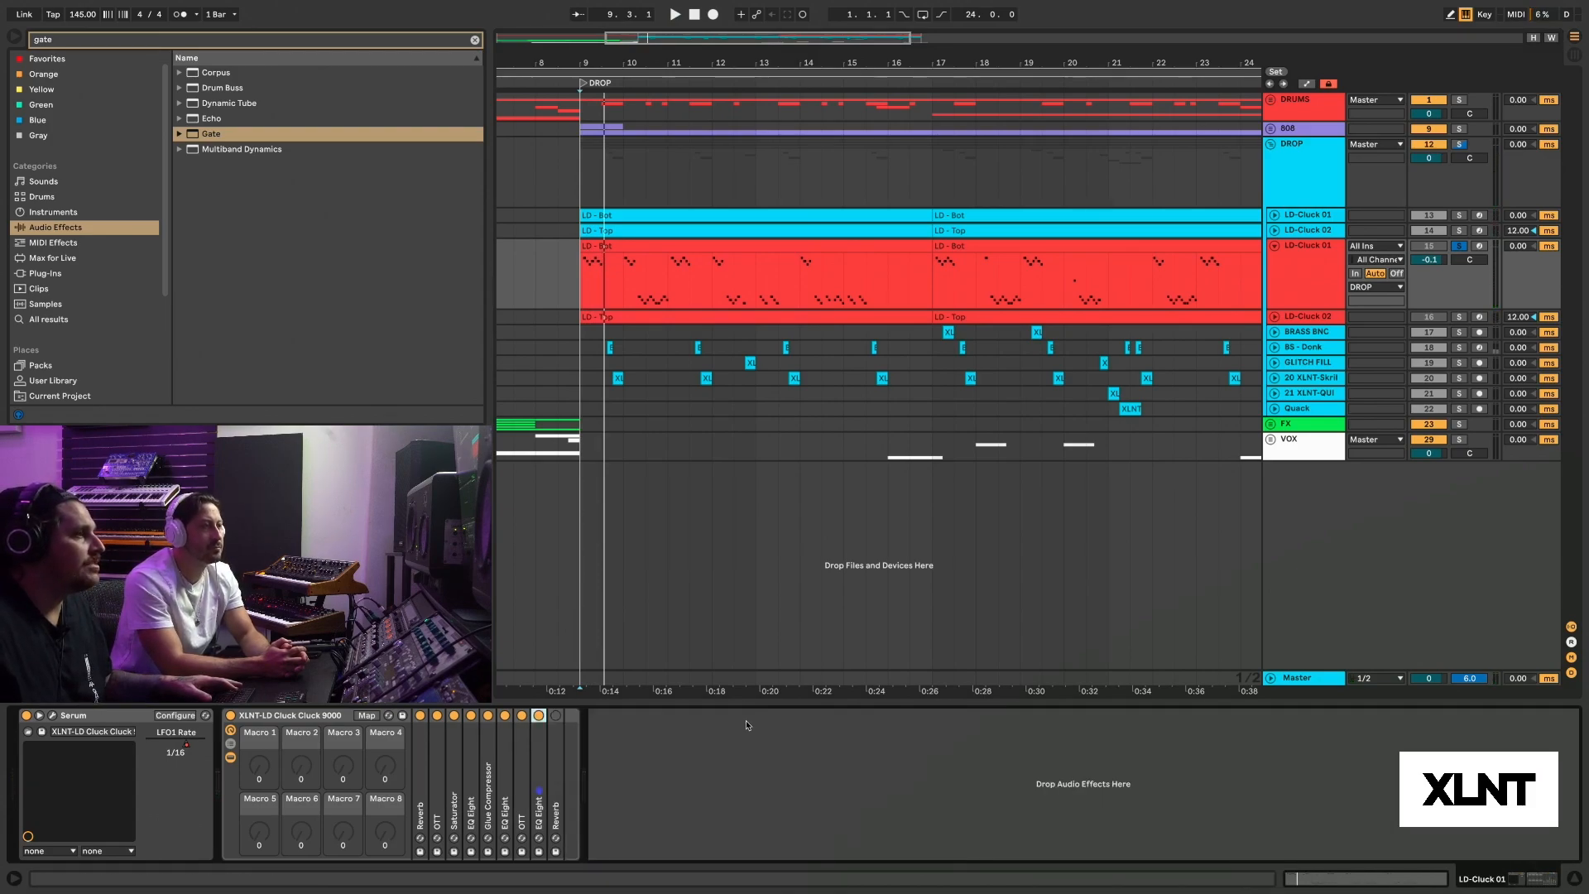
- Enable the final Reverb in the XLNT-LD Cluck Cluck 9000 rack and audition the lead with it
double_click(555, 745)
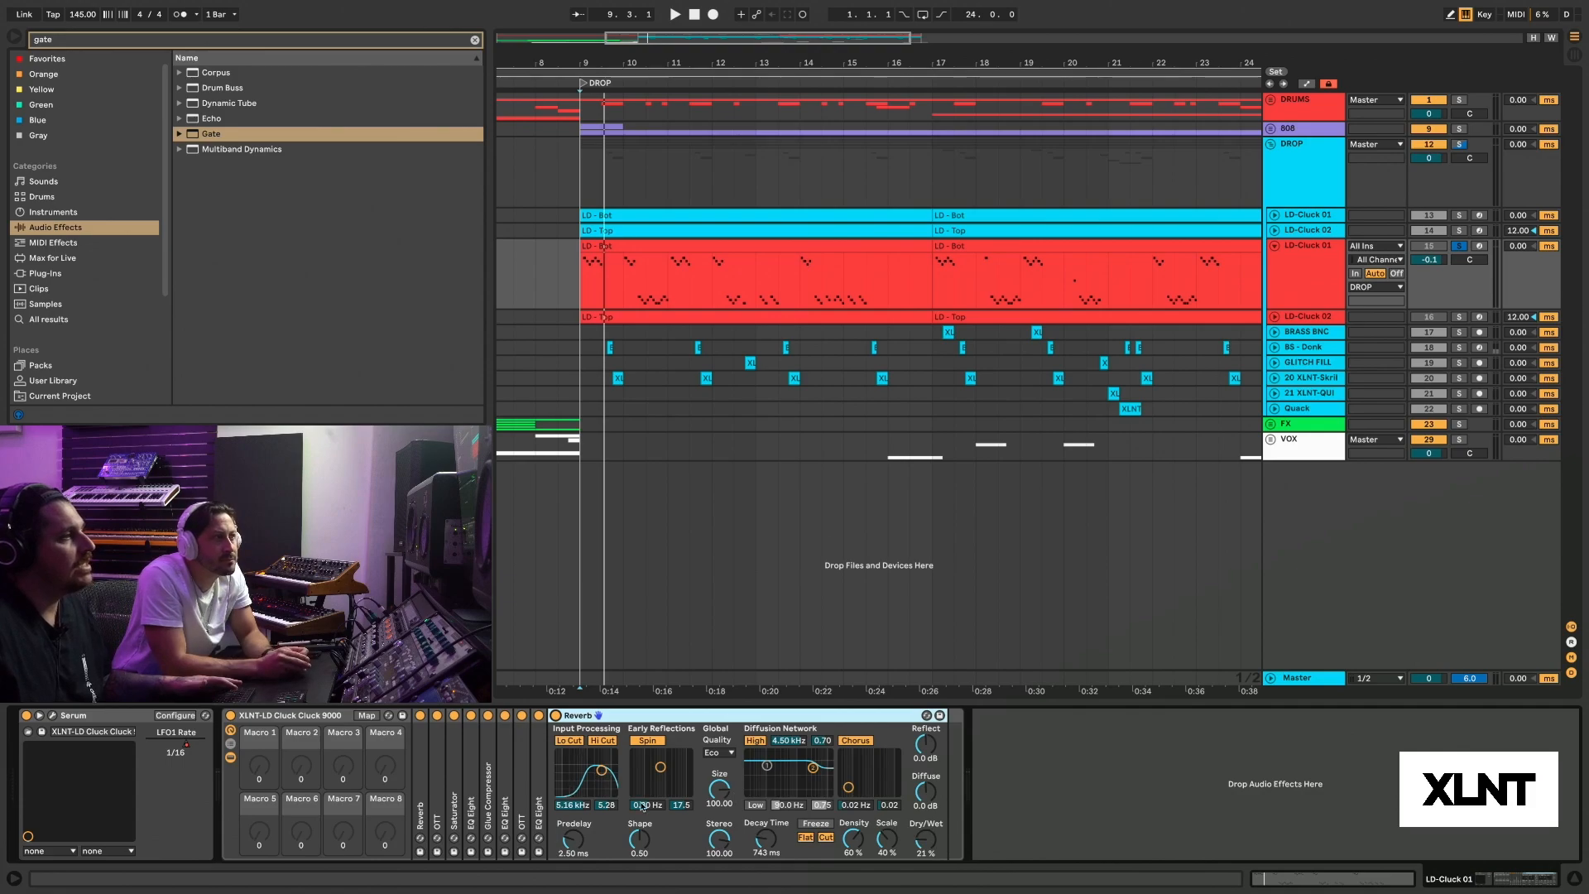
key(space)
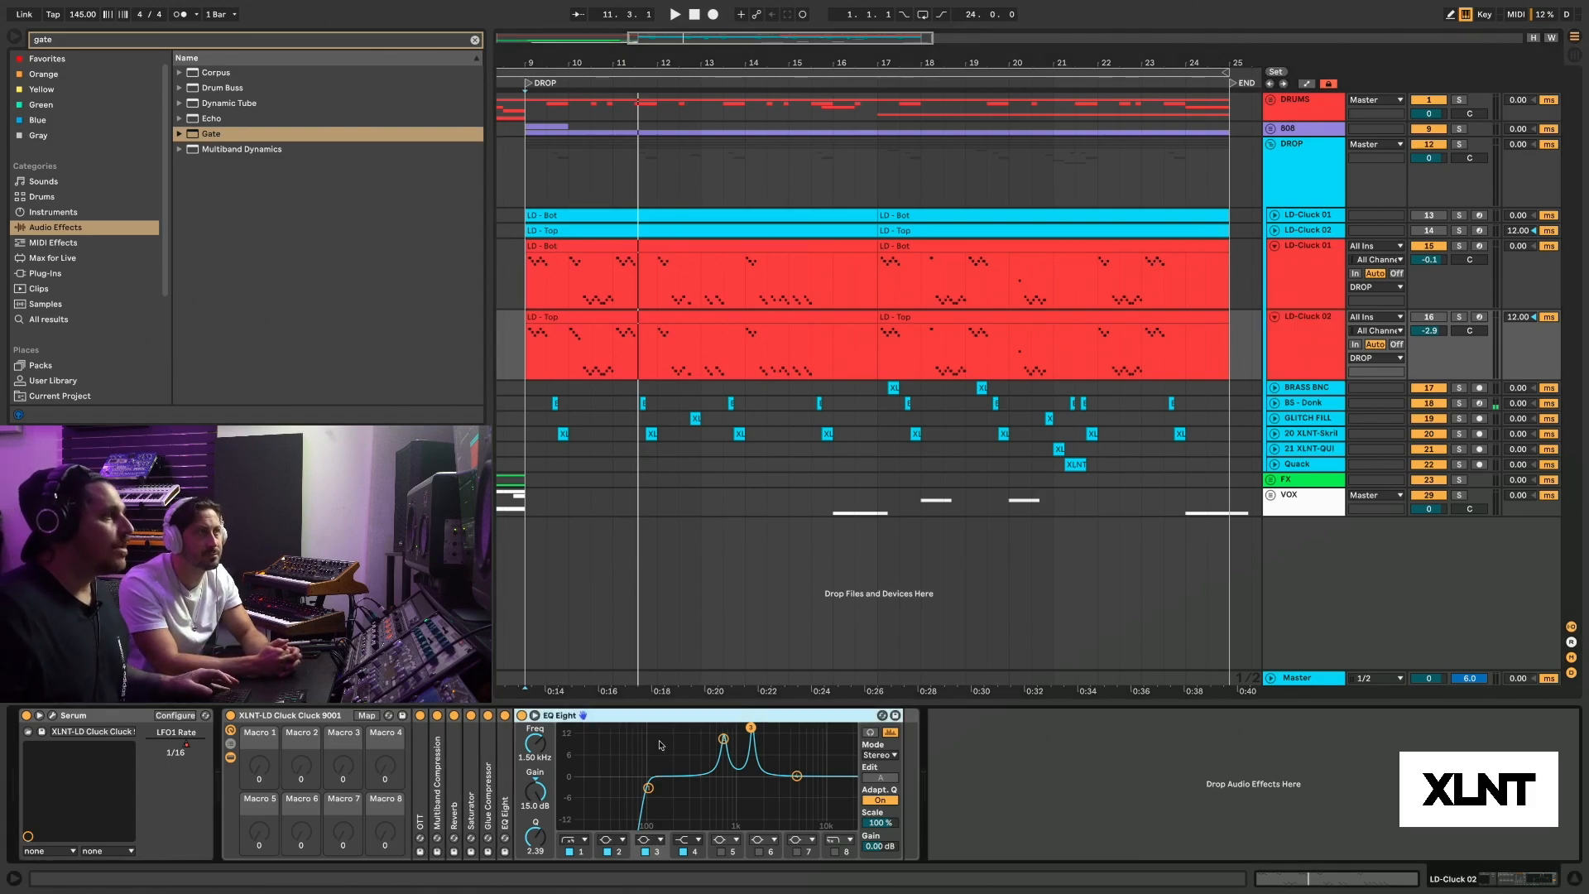
- Bypass the effects in the XLNT-LD Cluck Cluck 9001 rack on the LD-Cluck 02 track and bring up its Serum window
click(987, 268)
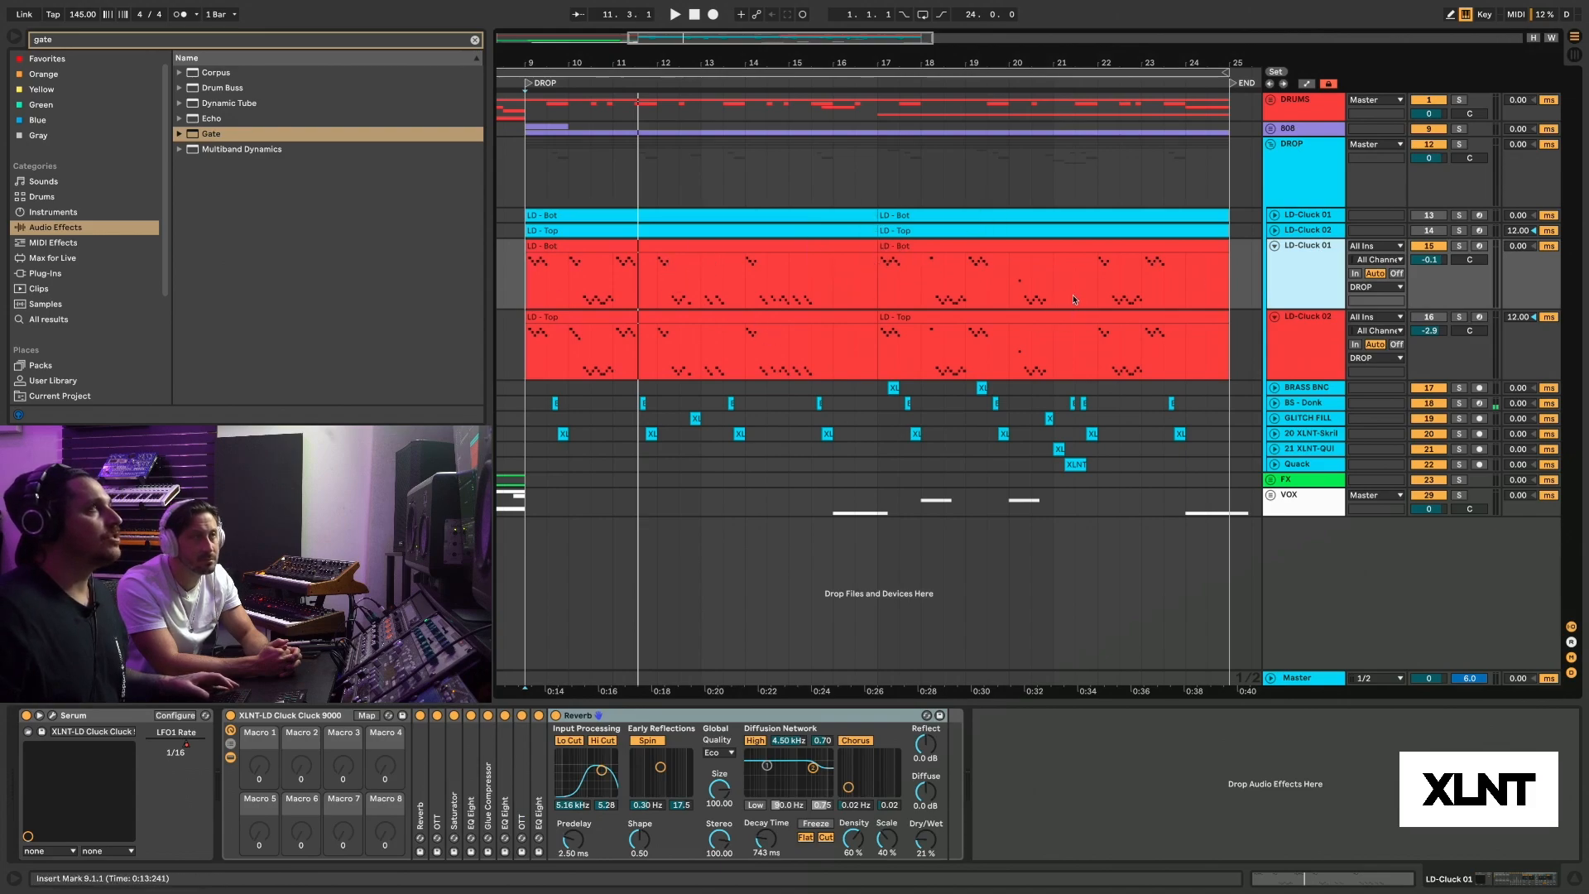
click(1310, 368)
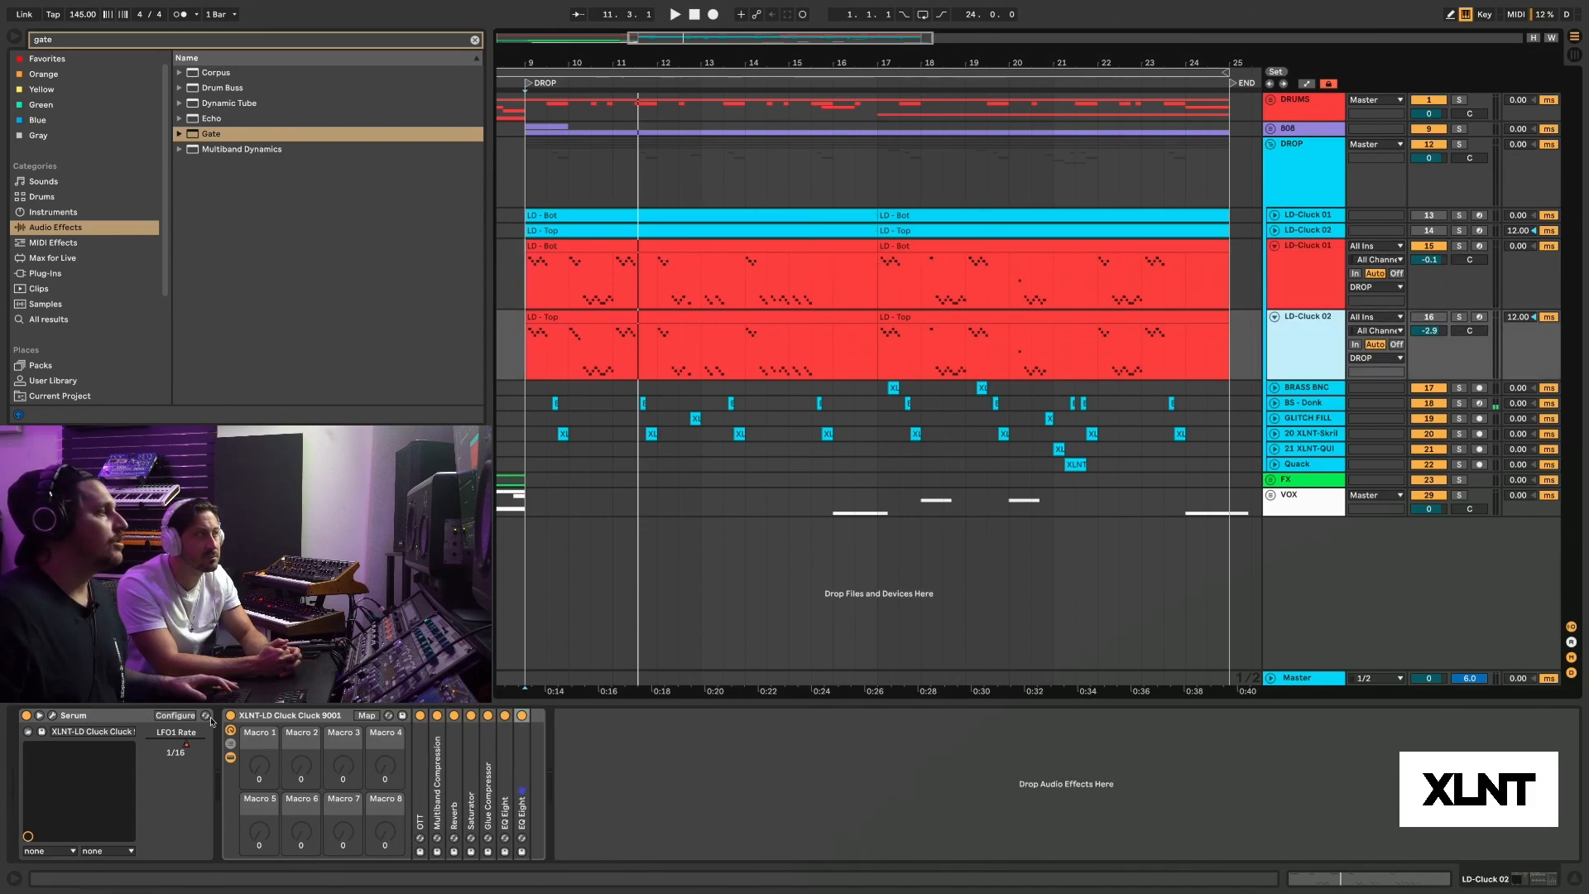
click(507, 717)
drag(1129, 249, 1101, 150)
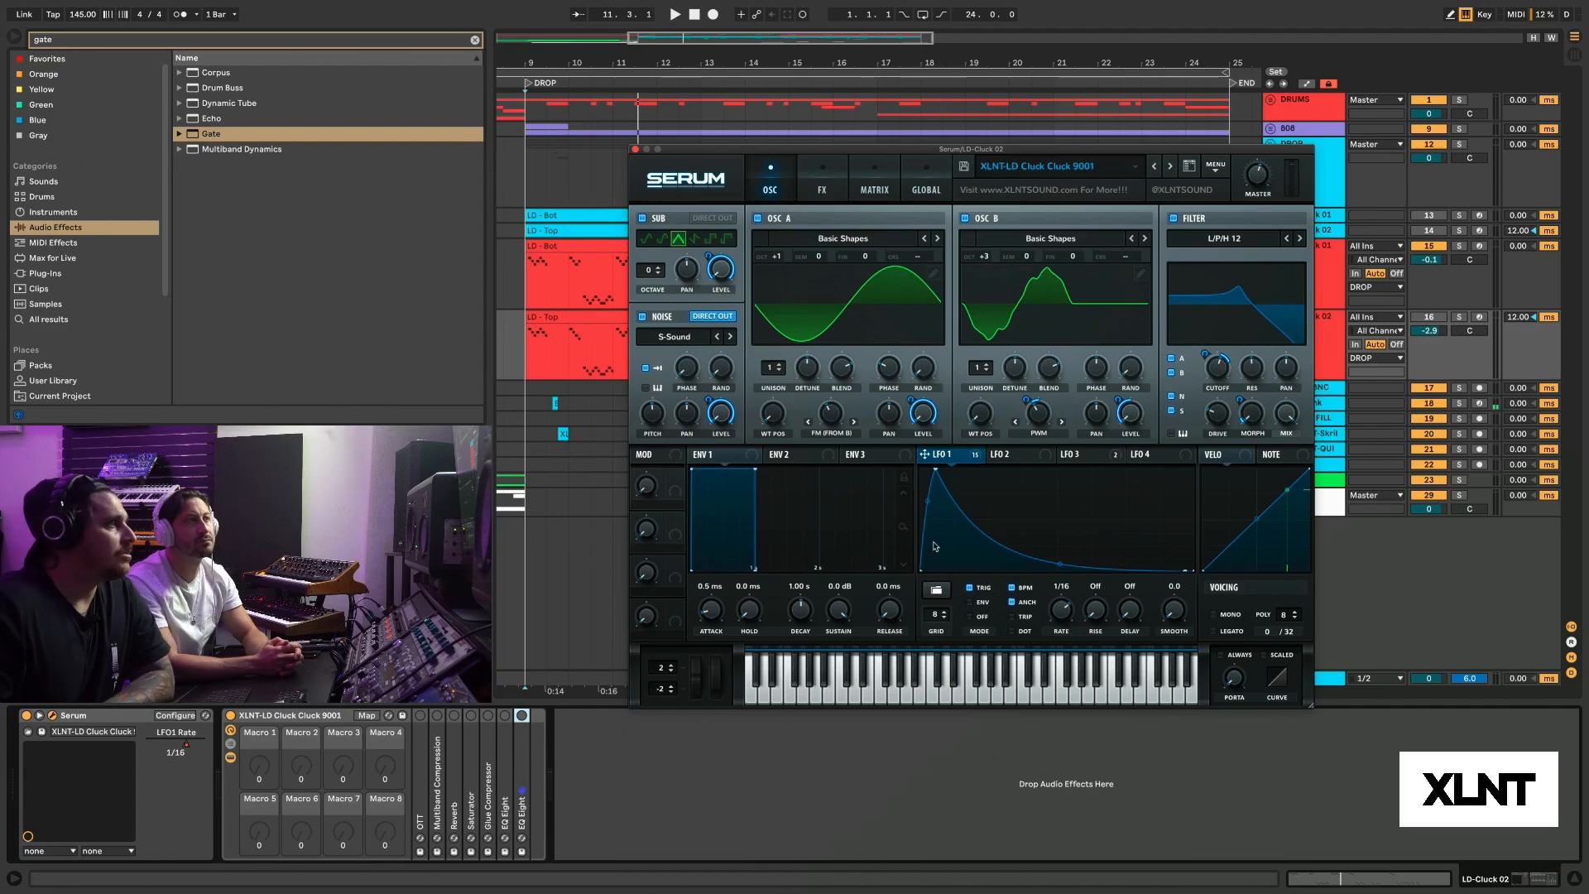
- Look through Serum's effects chain for LD-Cluck 02, focusing on the Cmb- filter and the modulation on its cutoff
click(837, 191)
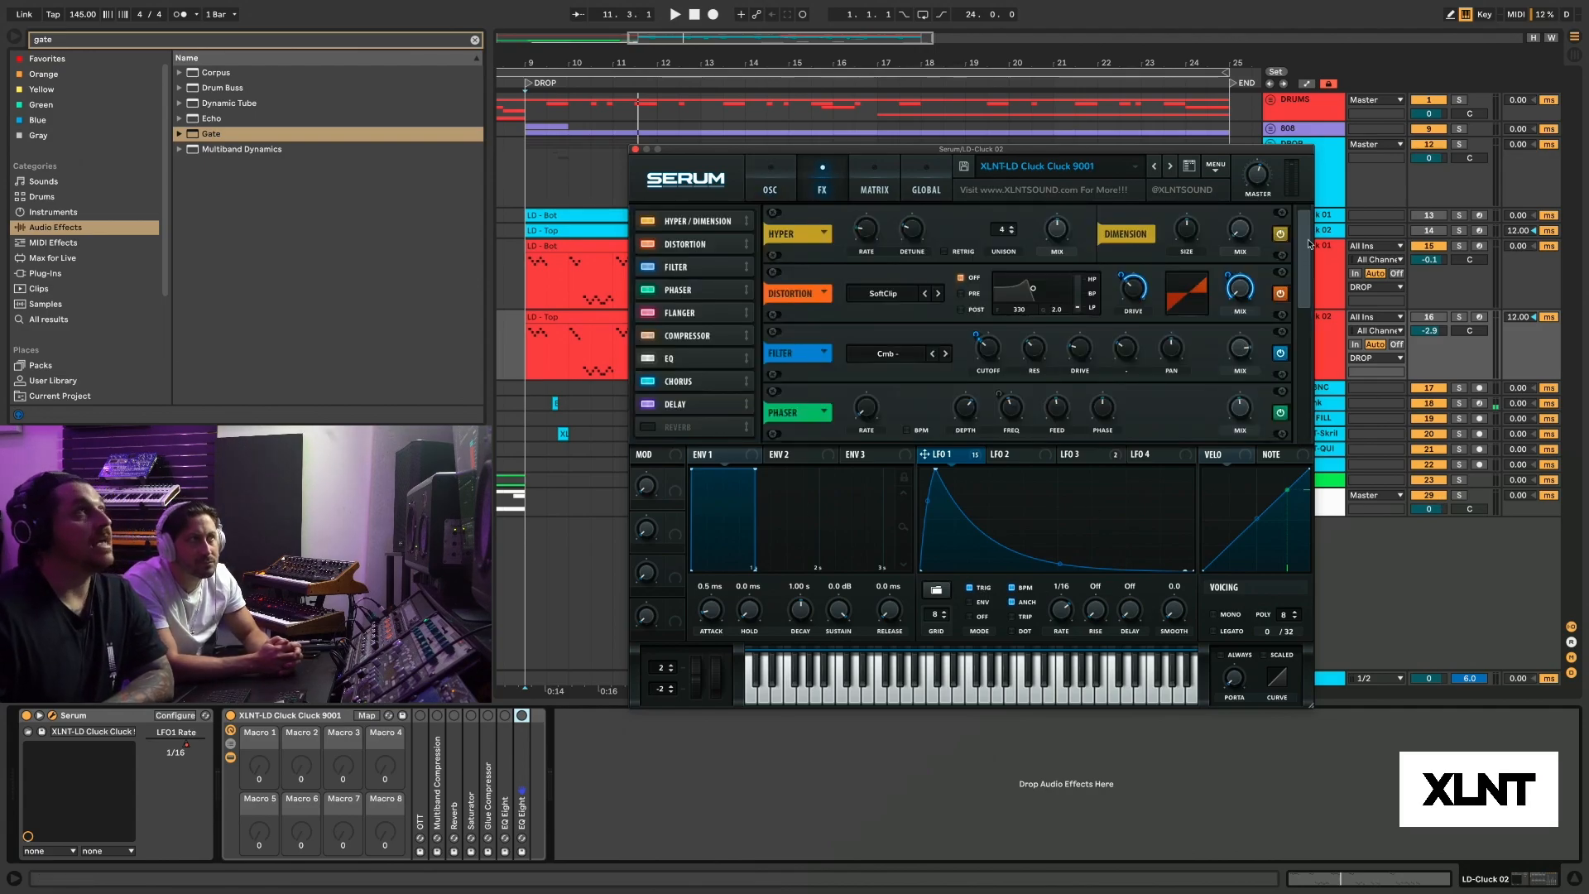
scroll(1044, 320, down, 2)
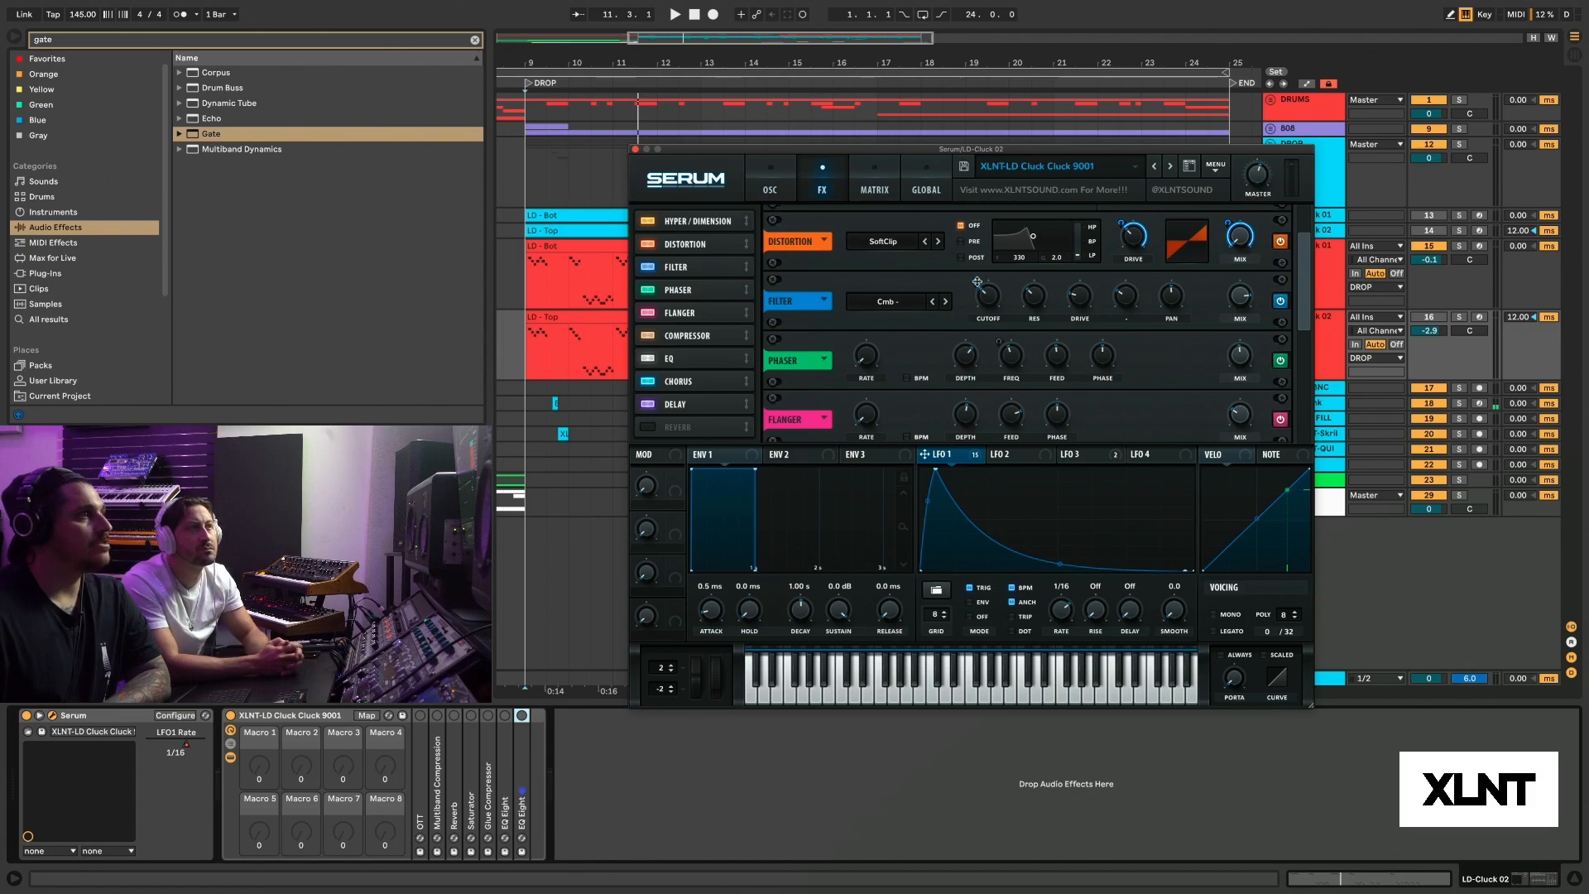
mouse_move(977, 282)
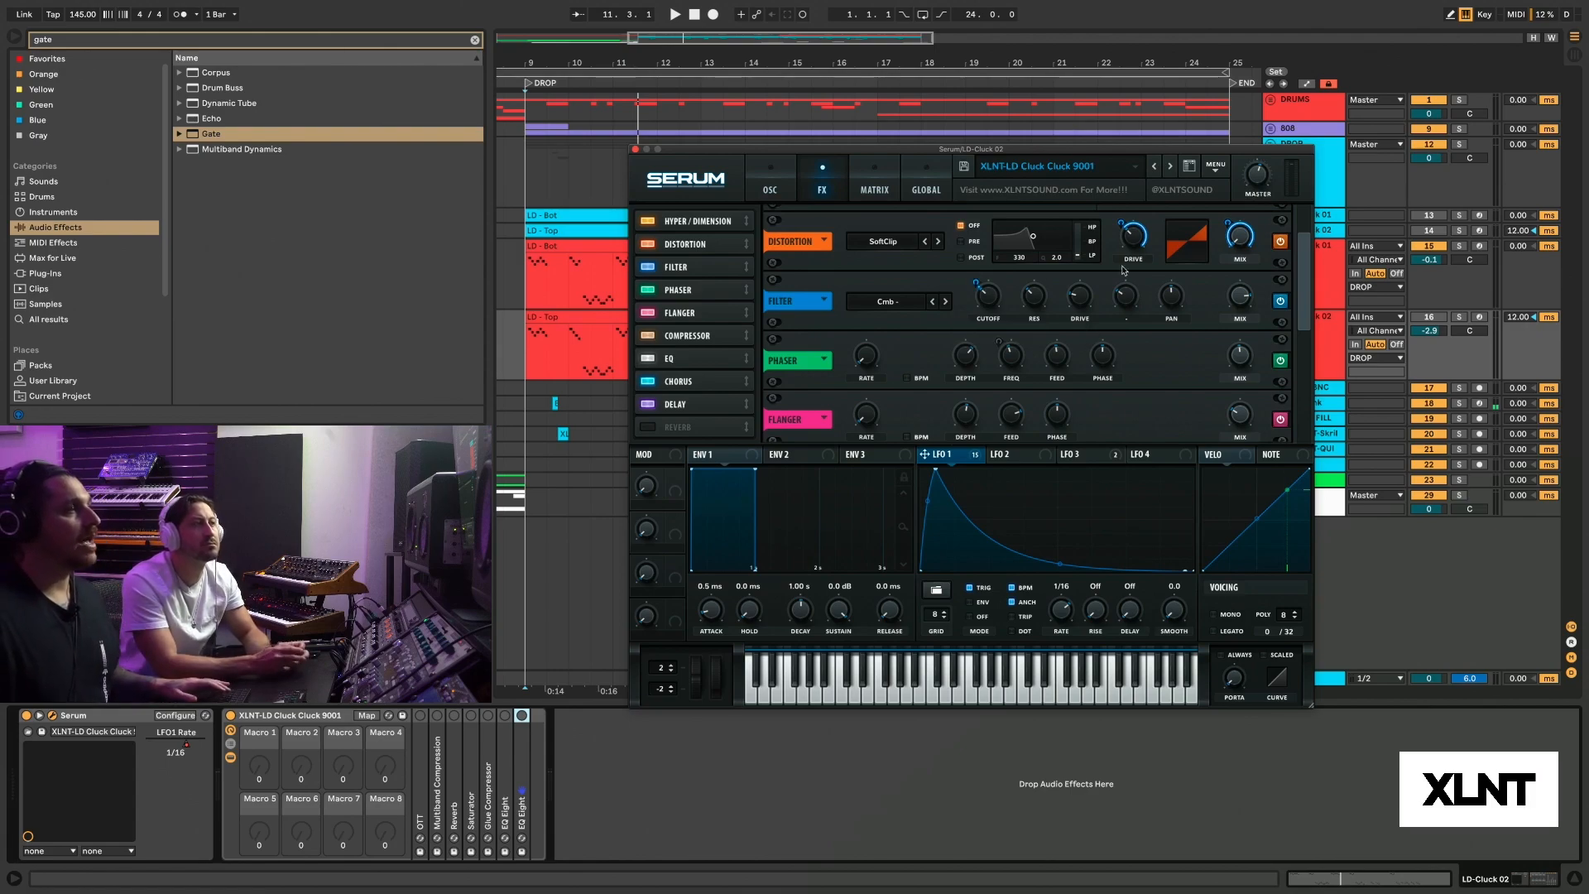
- Solo LD-Cluck 02 and audition different LFO 1 amounts on the Cmb- filter's cutoff, including -36, -19 and 1
click(1461, 318)
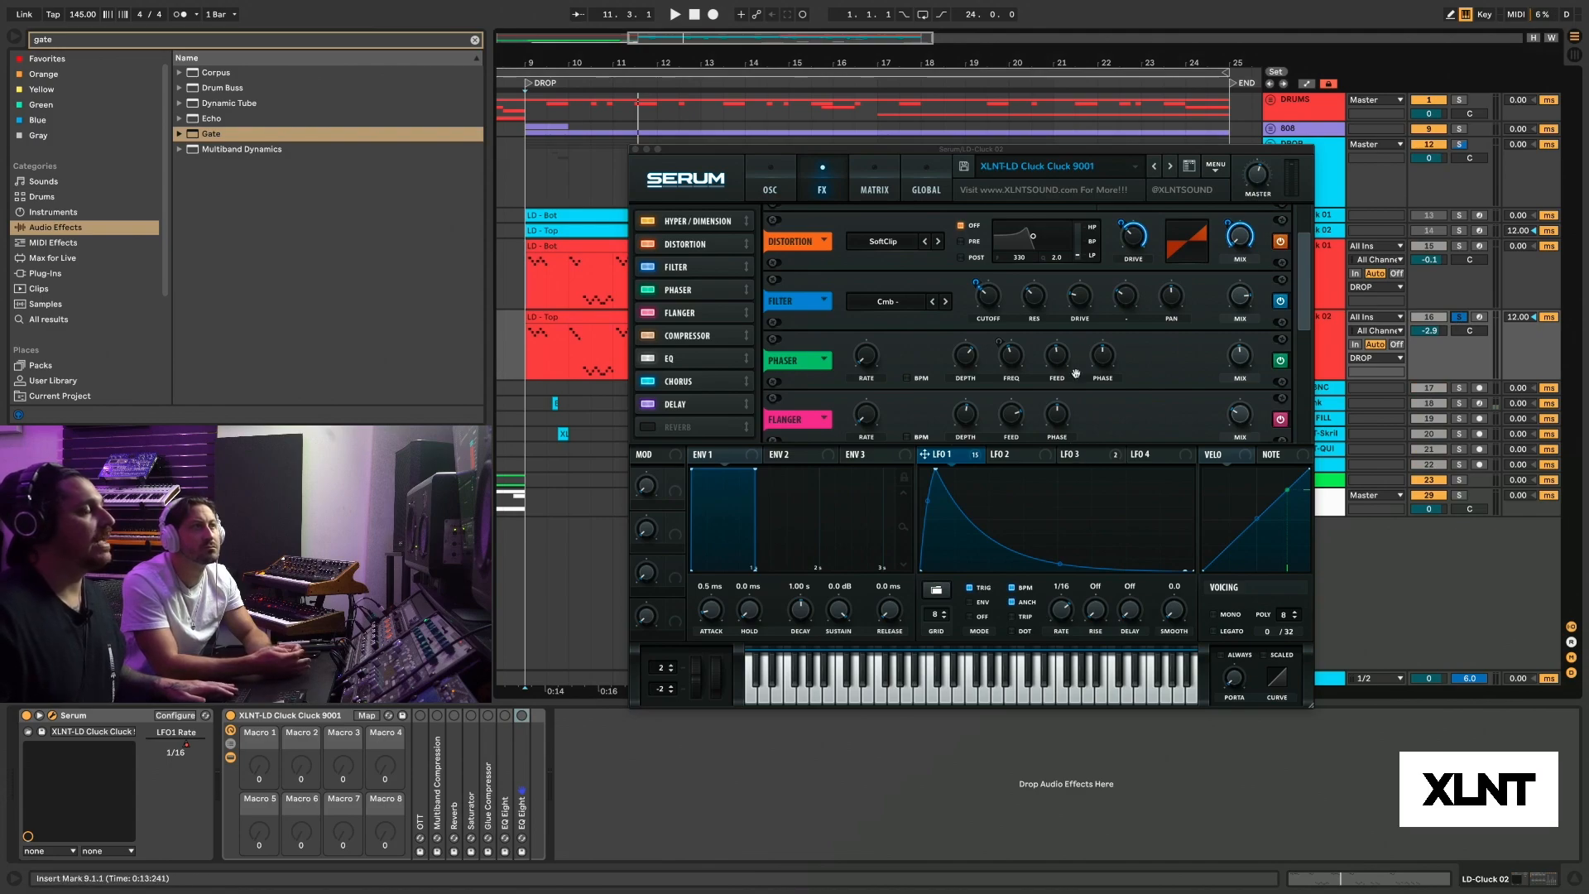
click(975, 290)
drag(966, 299, 968, 291)
key(space)
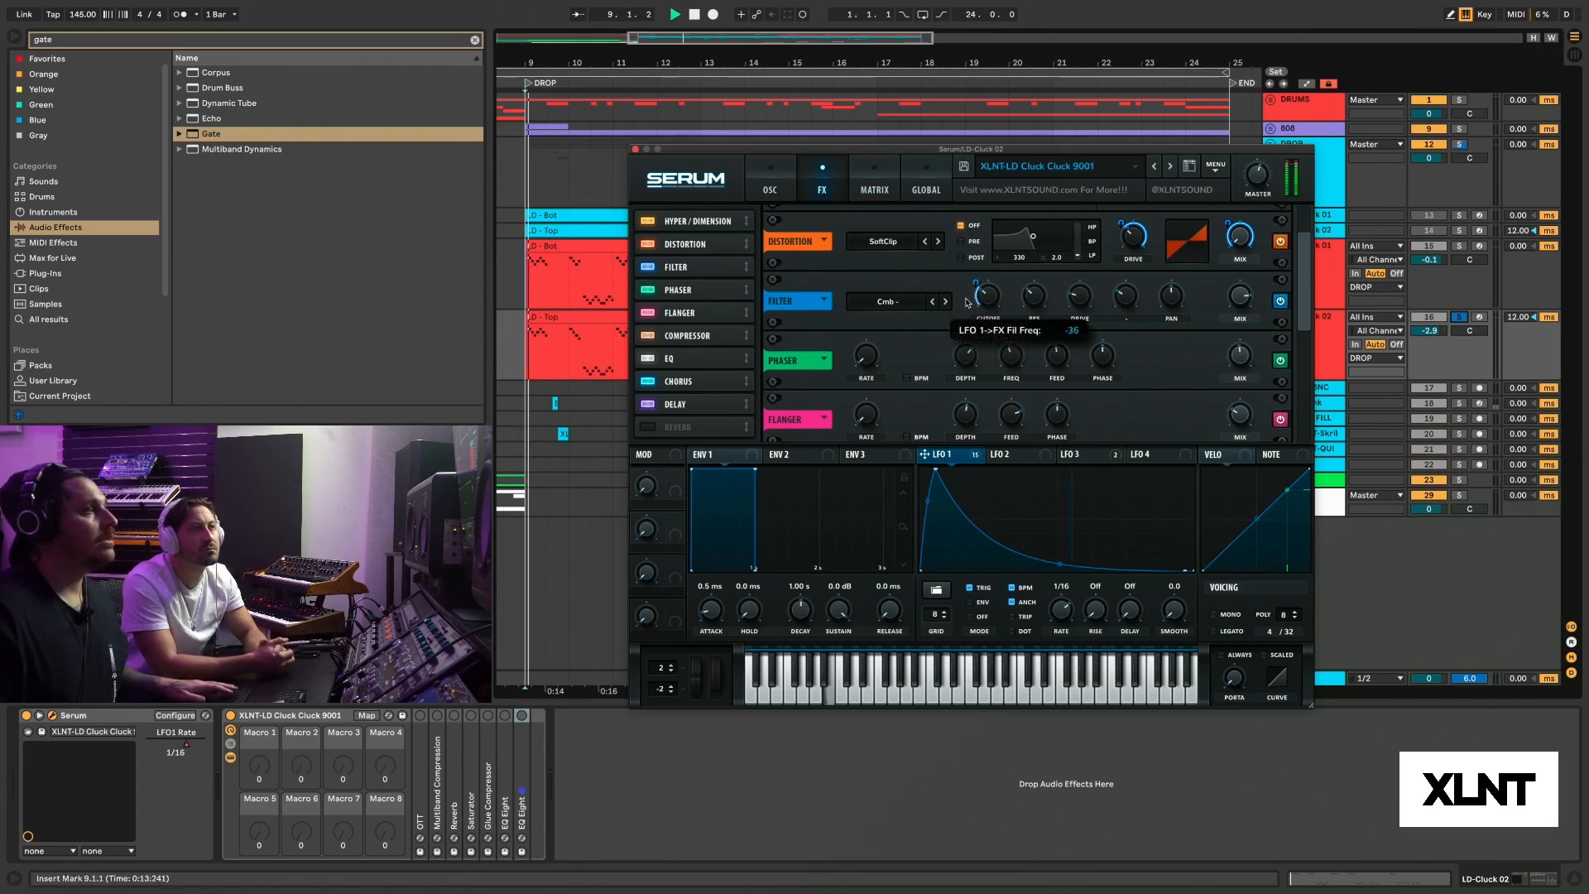
key(space)
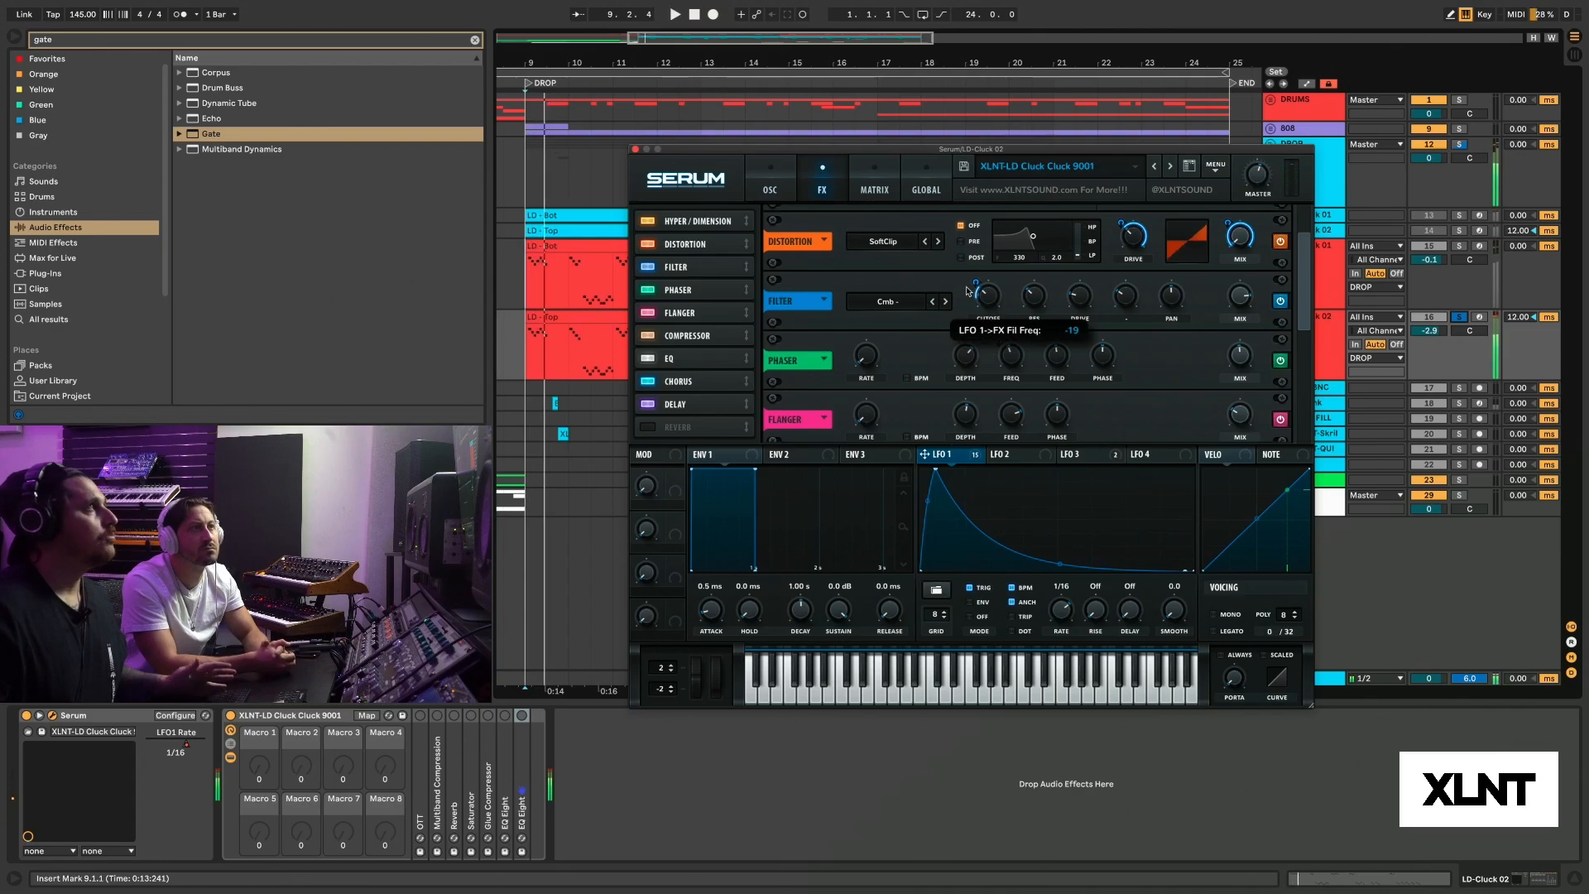
drag(968, 291, 970, 278)
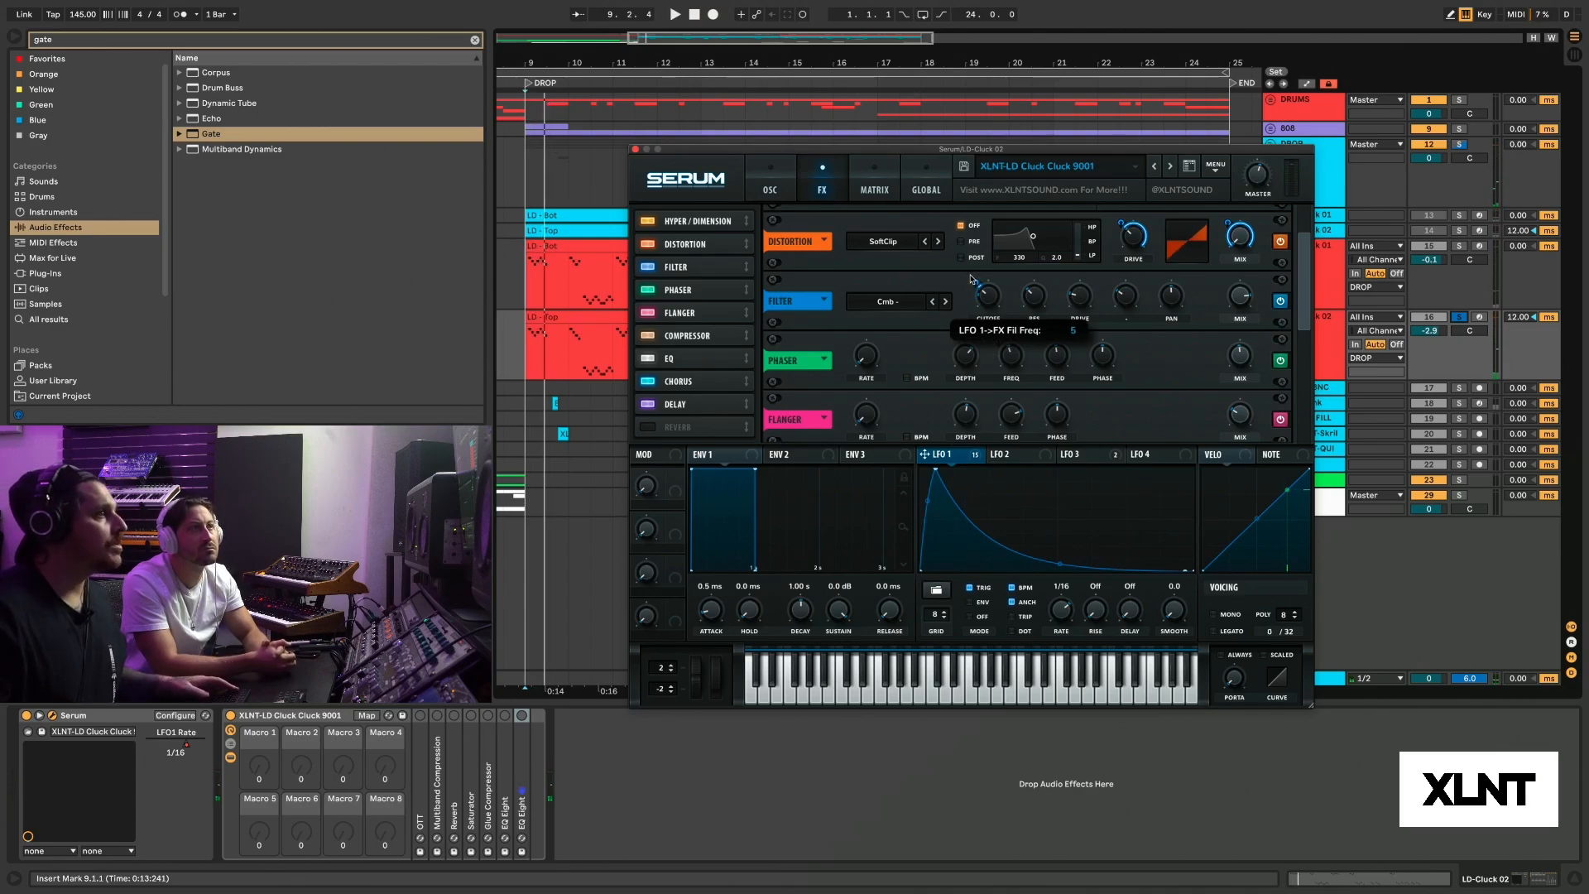
key(space)
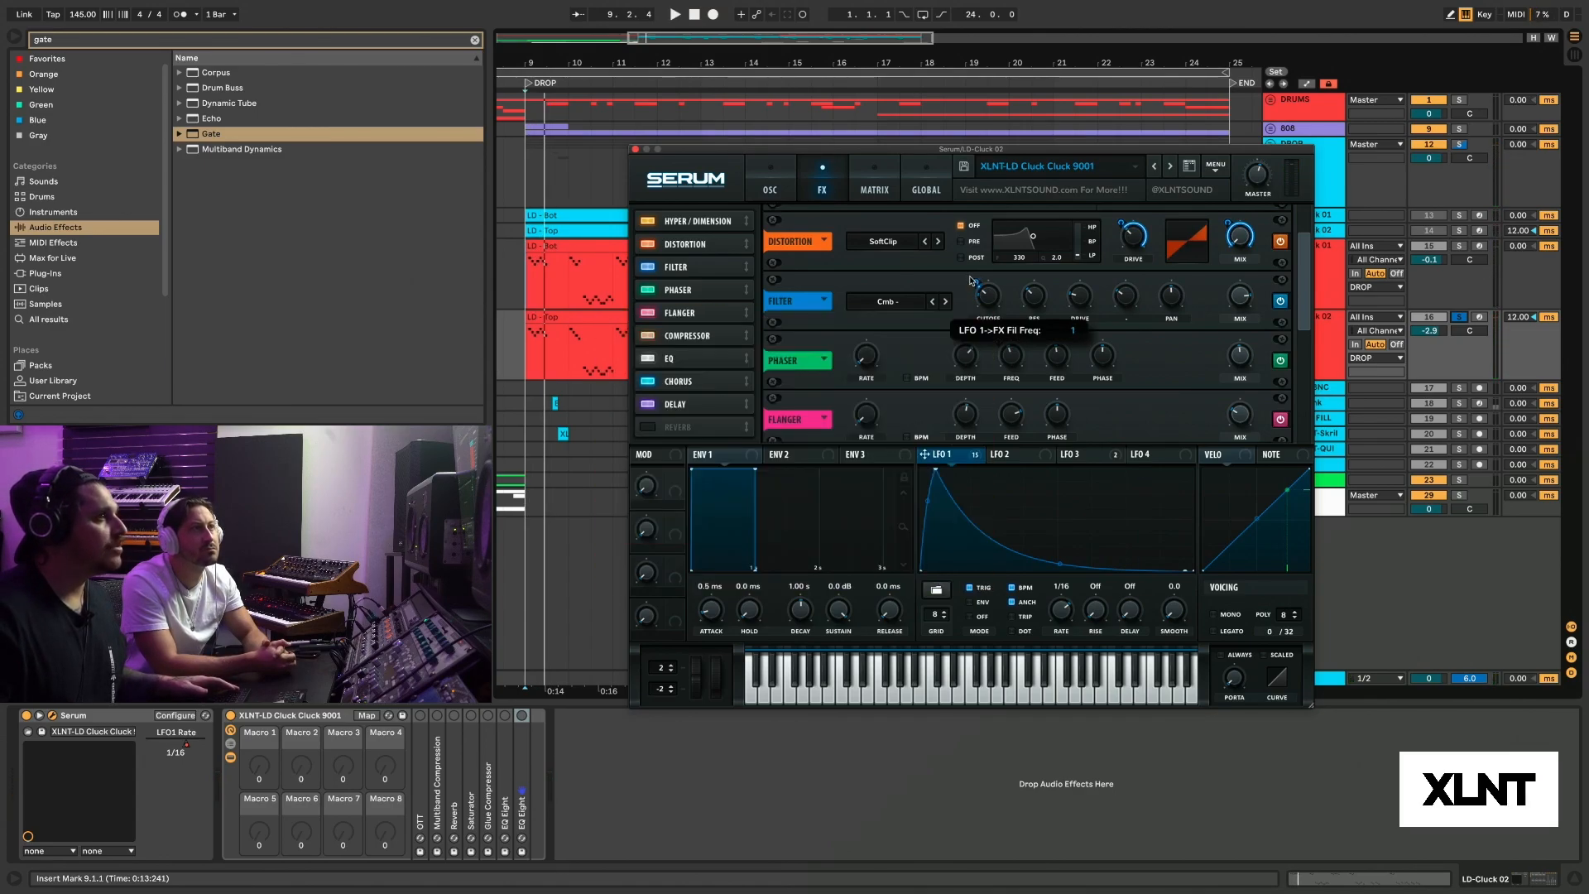
key(space)
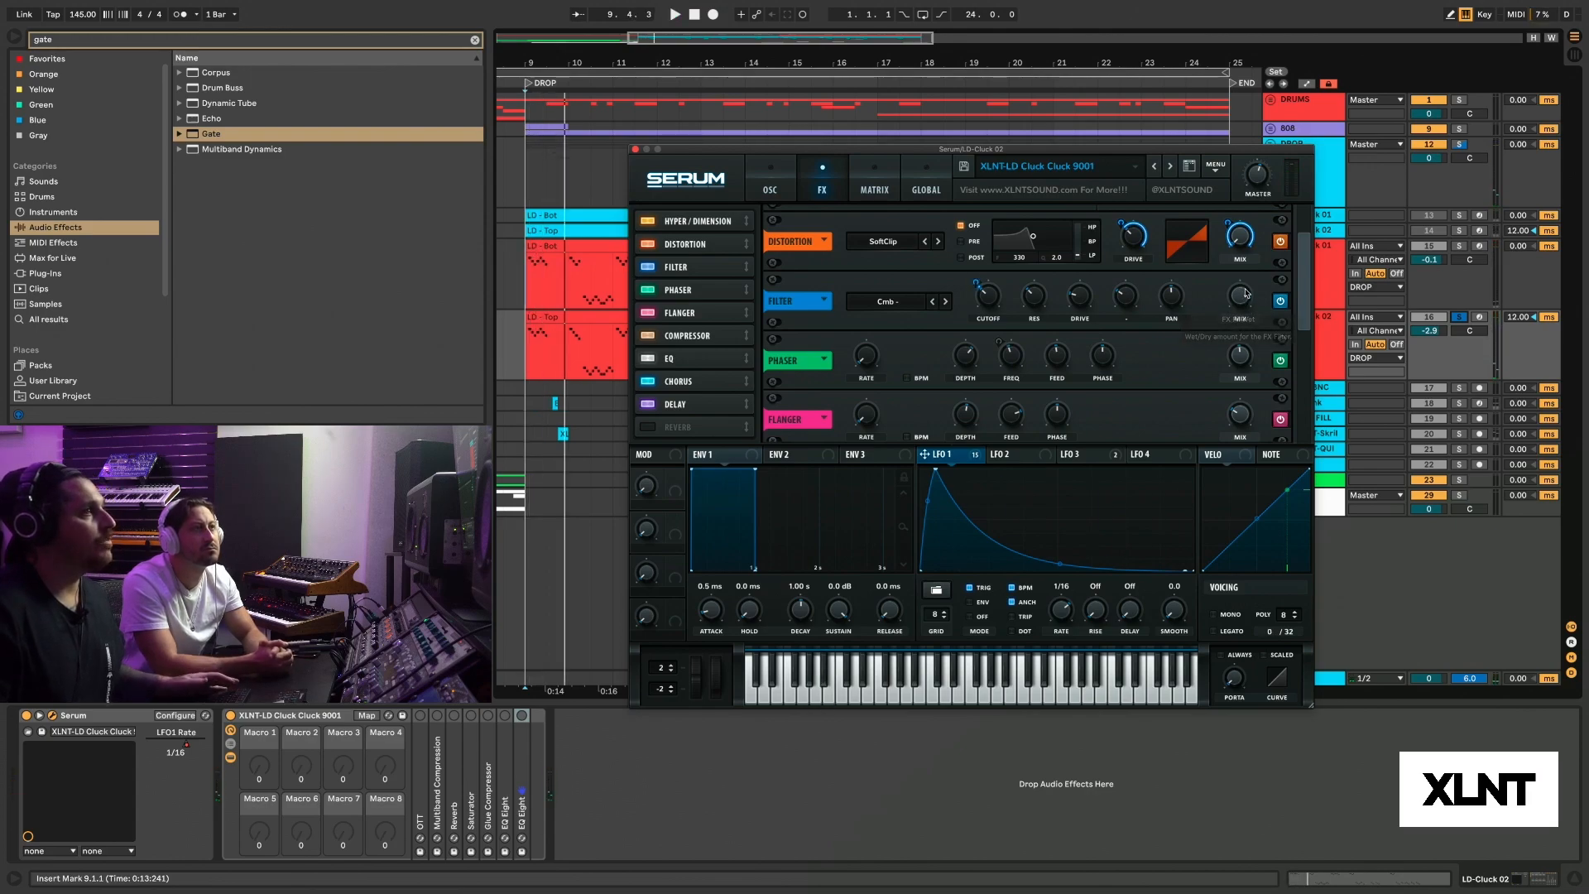
- Examine LFO 3's shape with the Phaser, then LFO 1's modulation on the multiband Compressor's gain while playing the lead
scroll(1299, 291, down, 2)
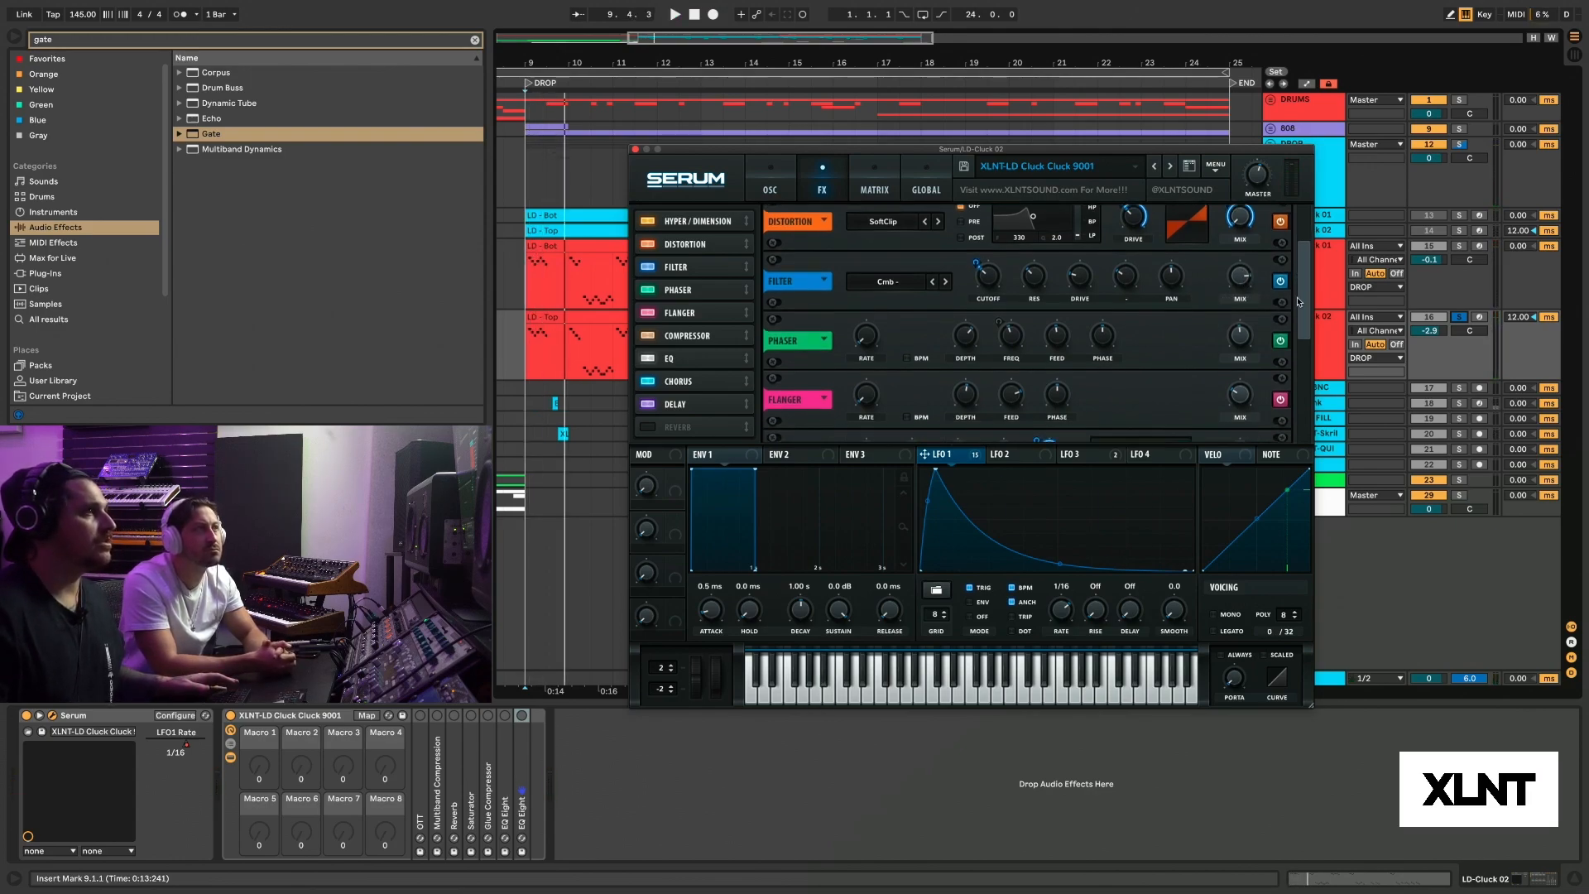
click(1084, 460)
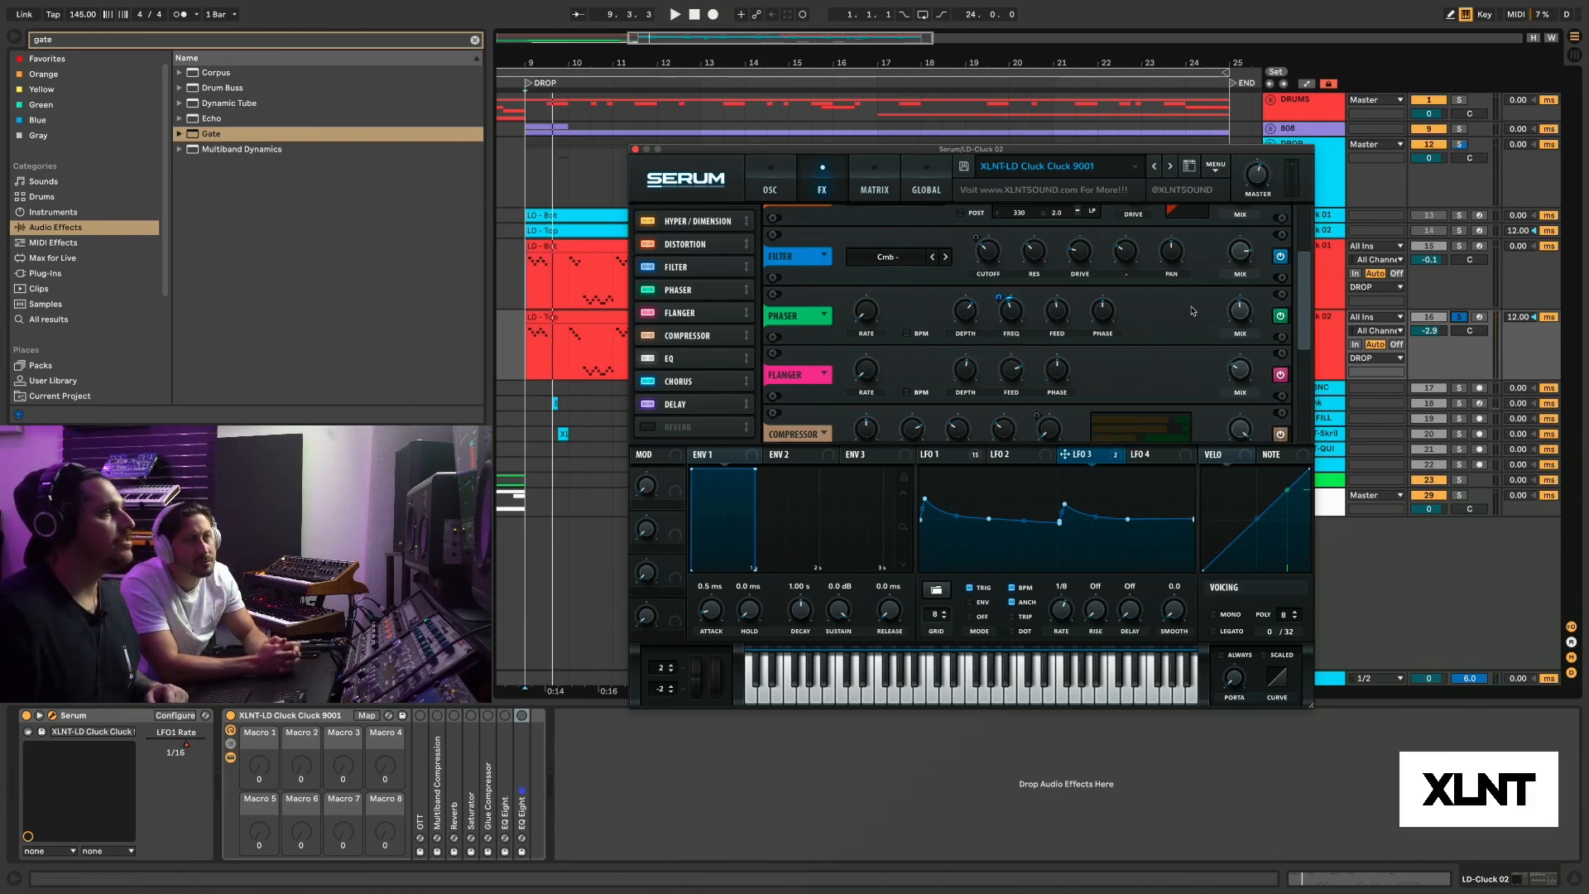
scroll(965, 377, down, 3)
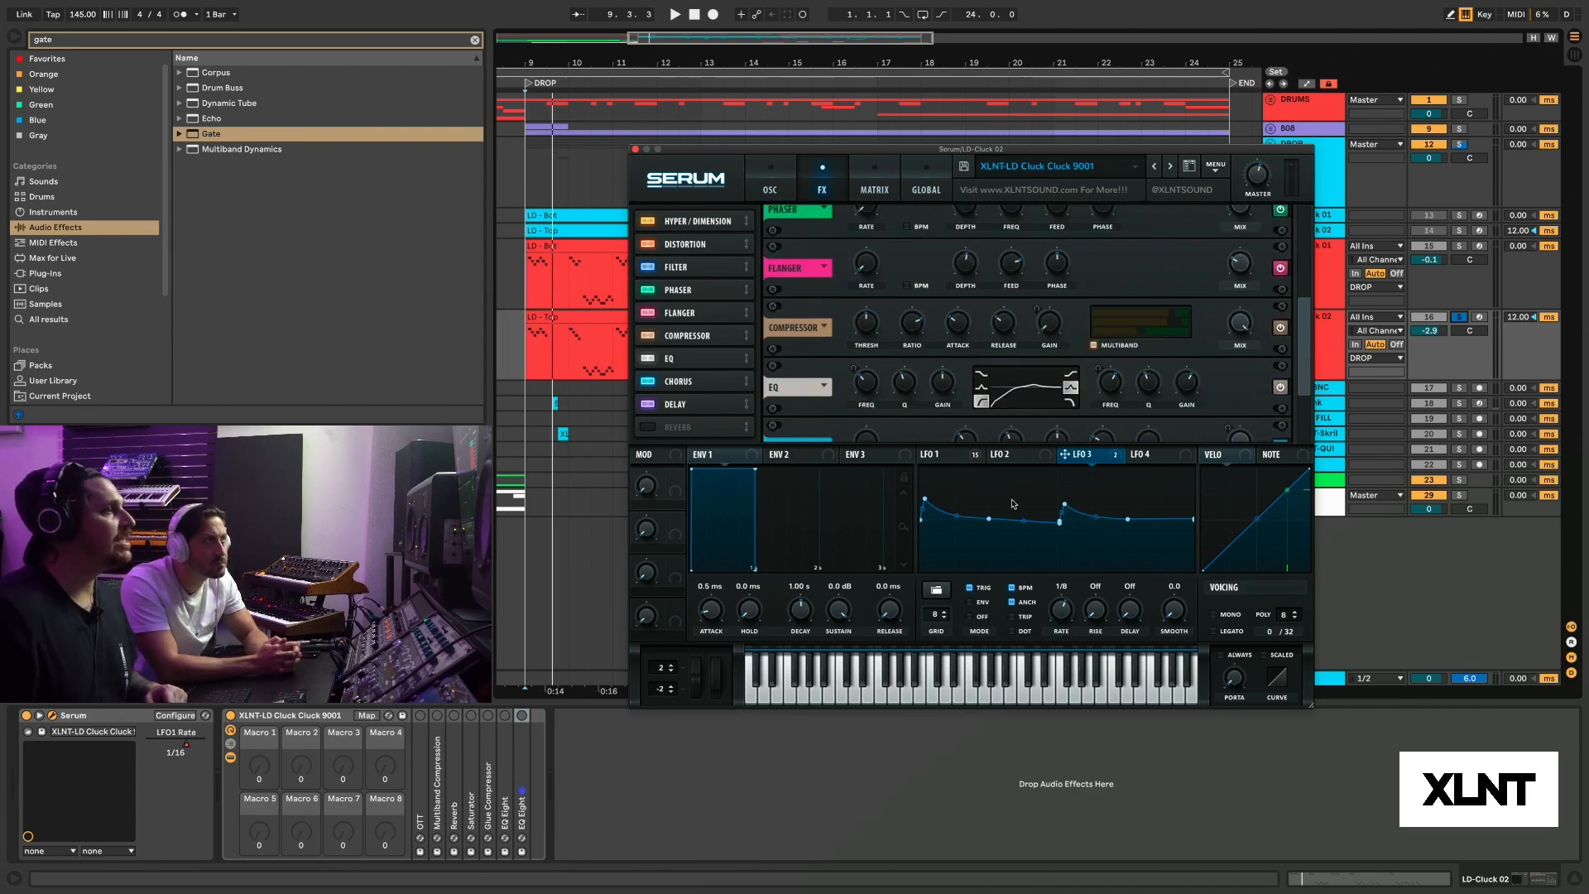
click(981, 460)
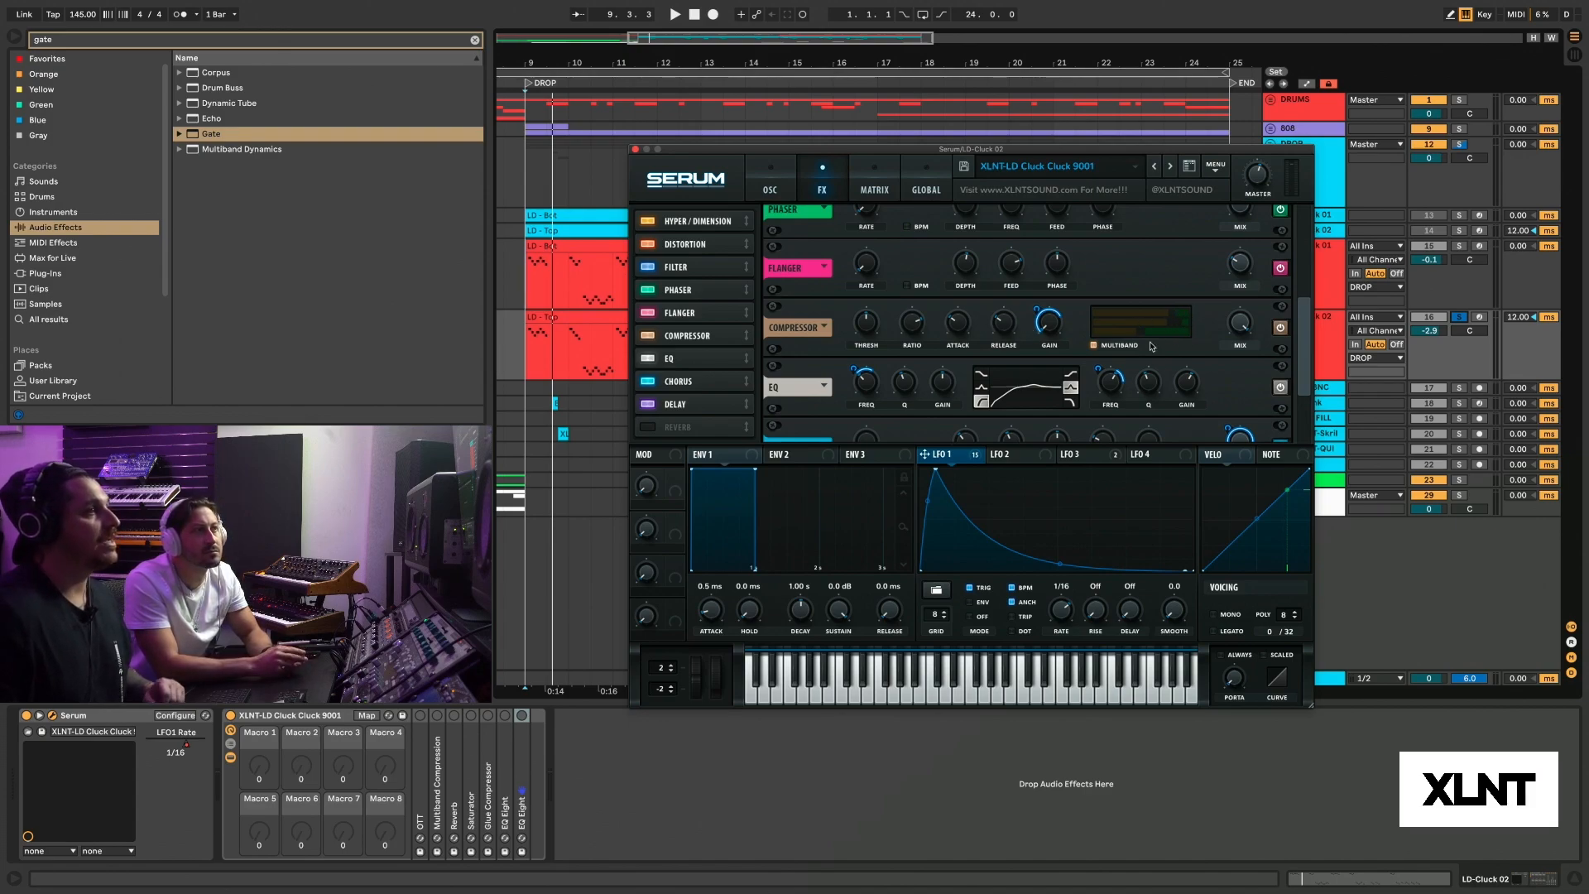
key(space)
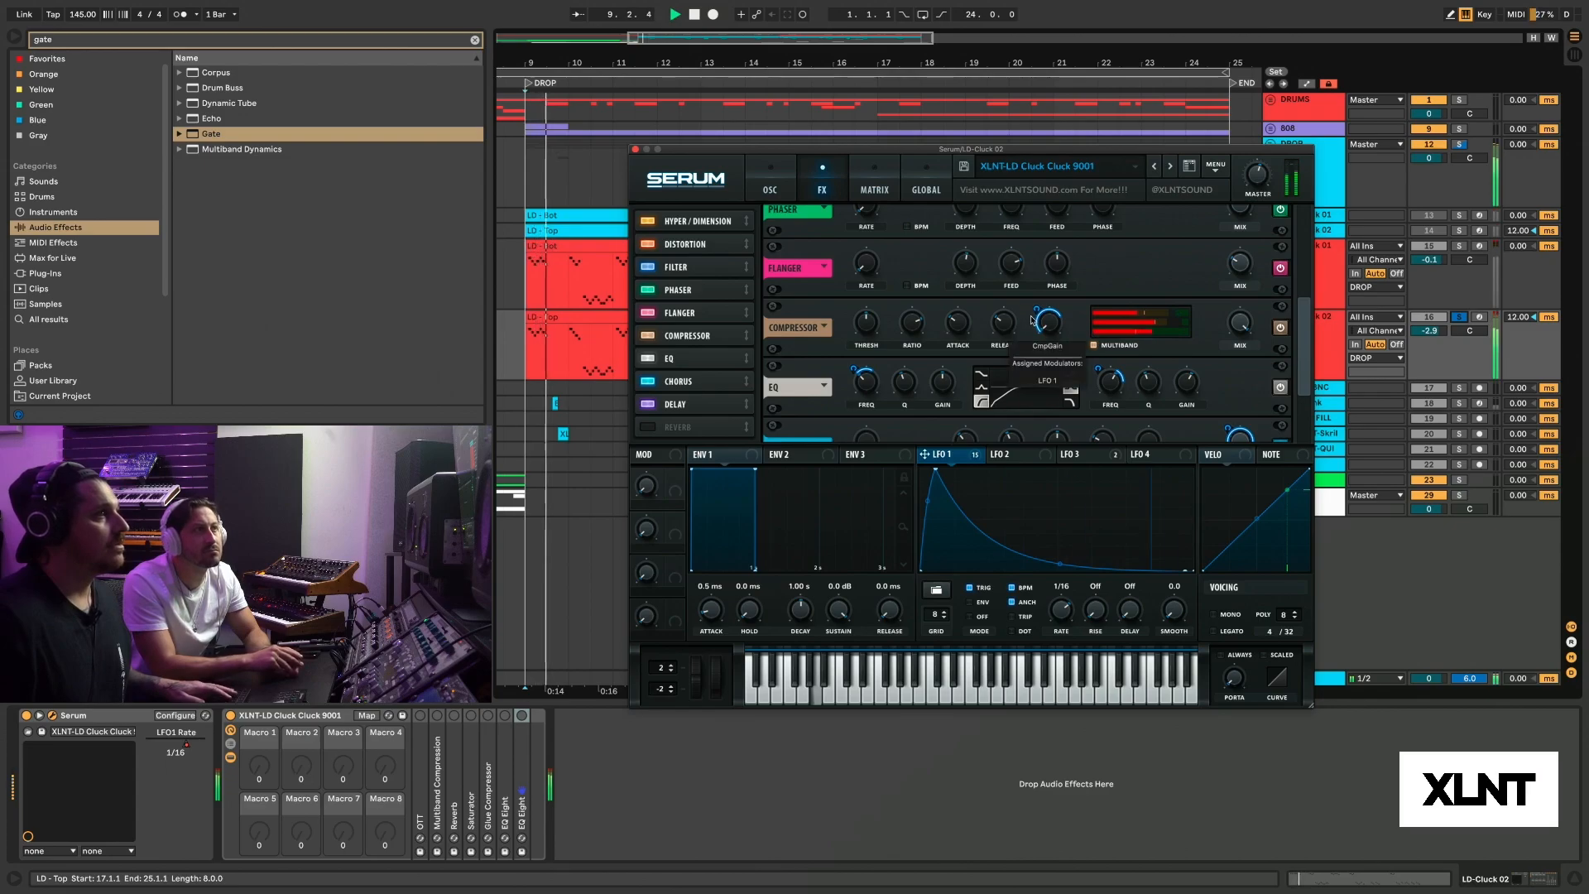
key(space)
- Bypass Serum's Chorus and Delay and audition the lead with the LFO 1 modulation on the EQ frequencies
scroll(1283, 335, down, 2)
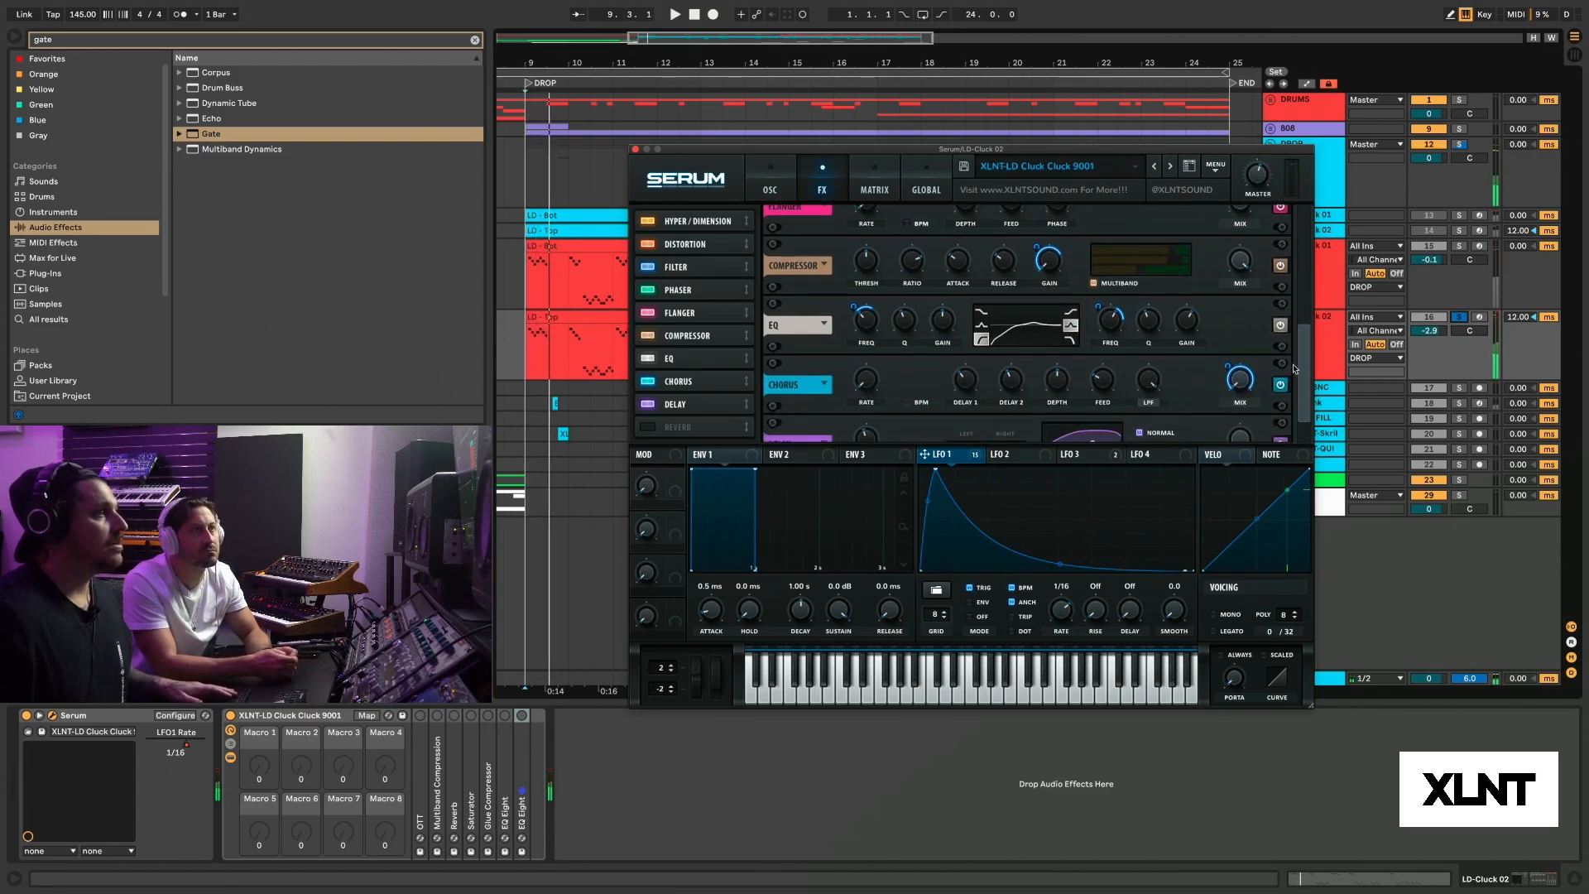
click(1282, 386)
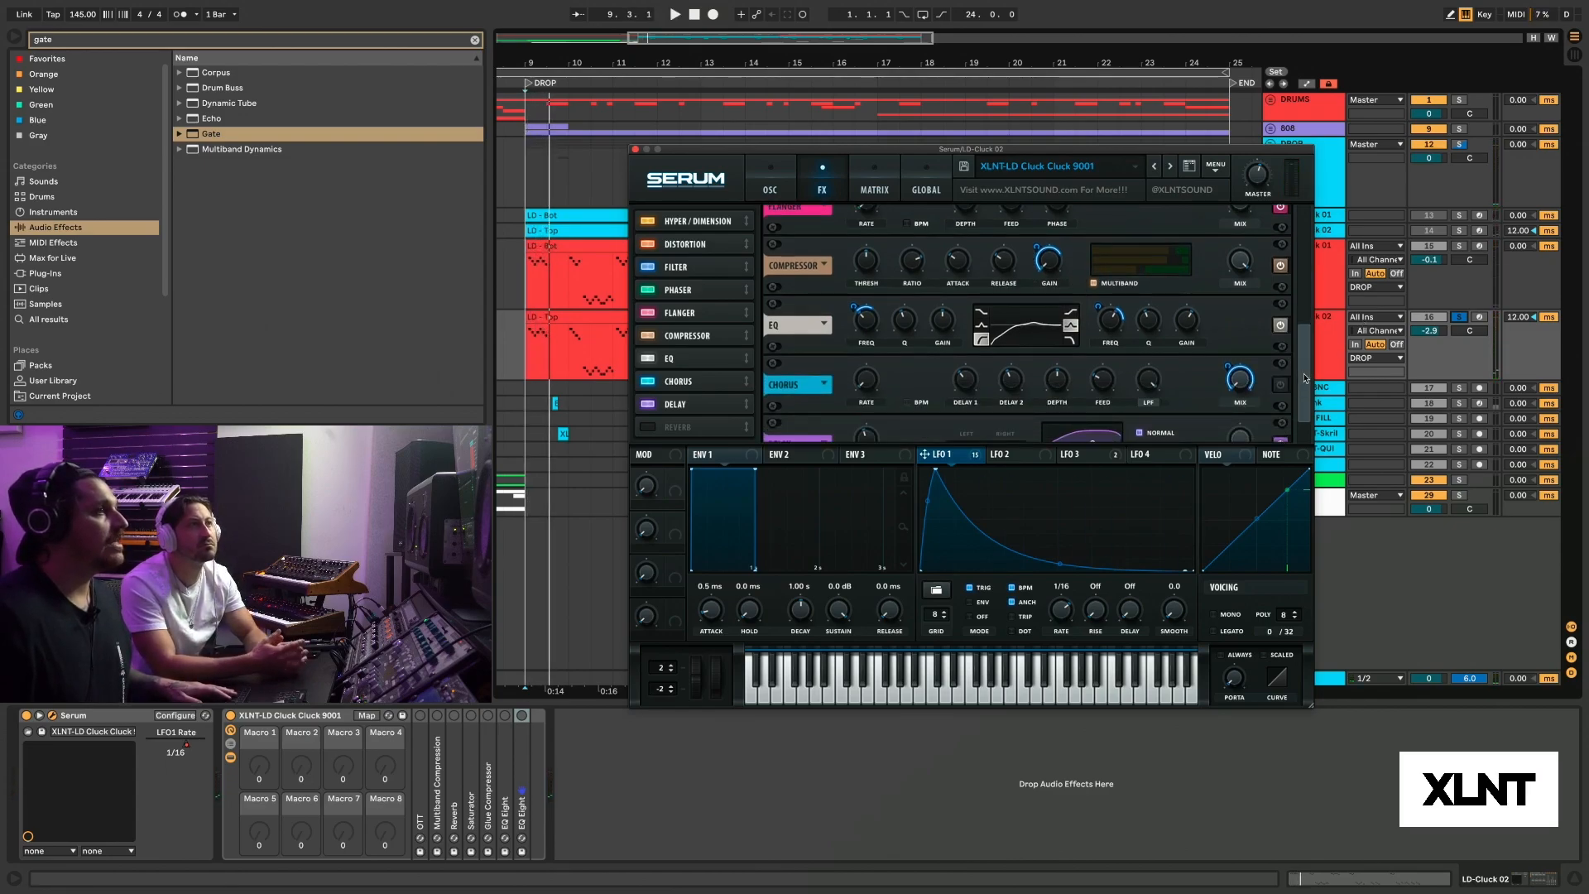
scroll(1283, 387, down, 2)
click(1281, 411)
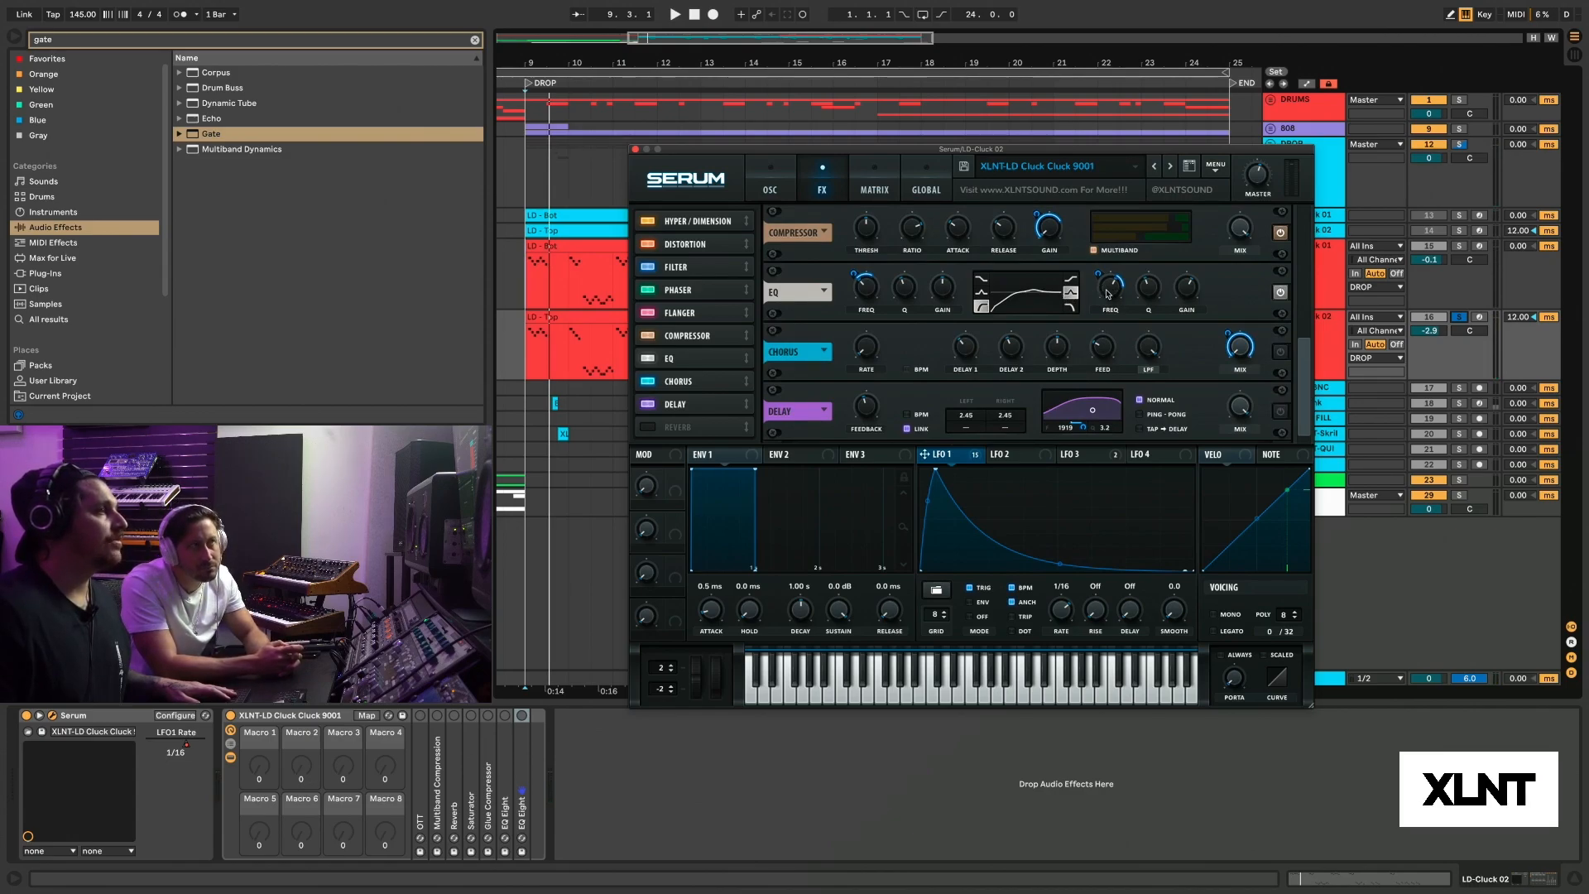
mouse_move(1114, 294)
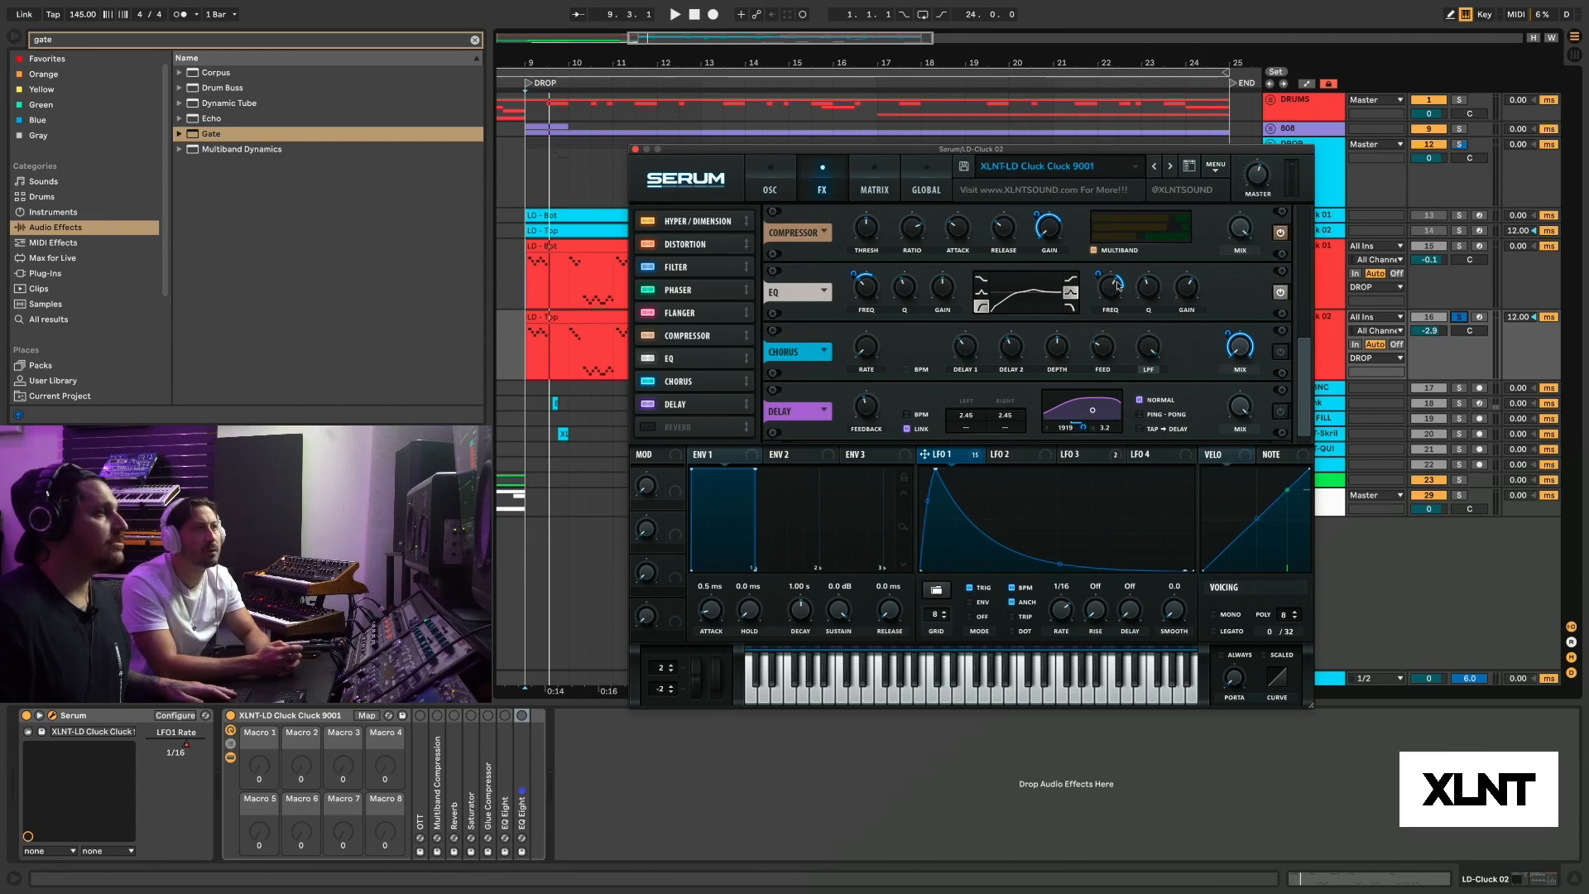
key(space)
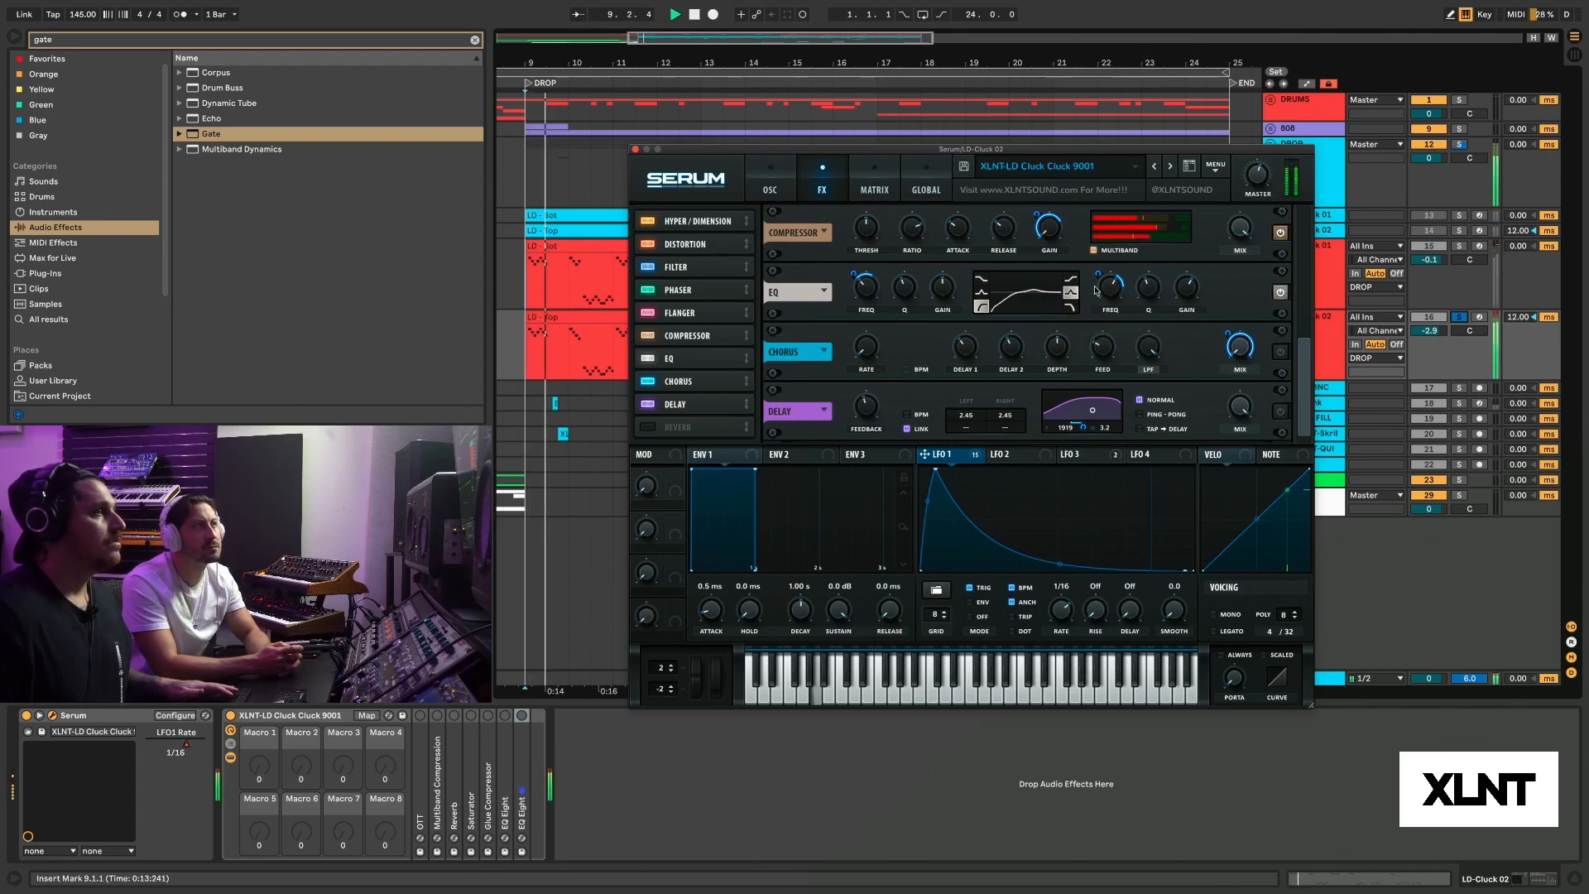
key(space)
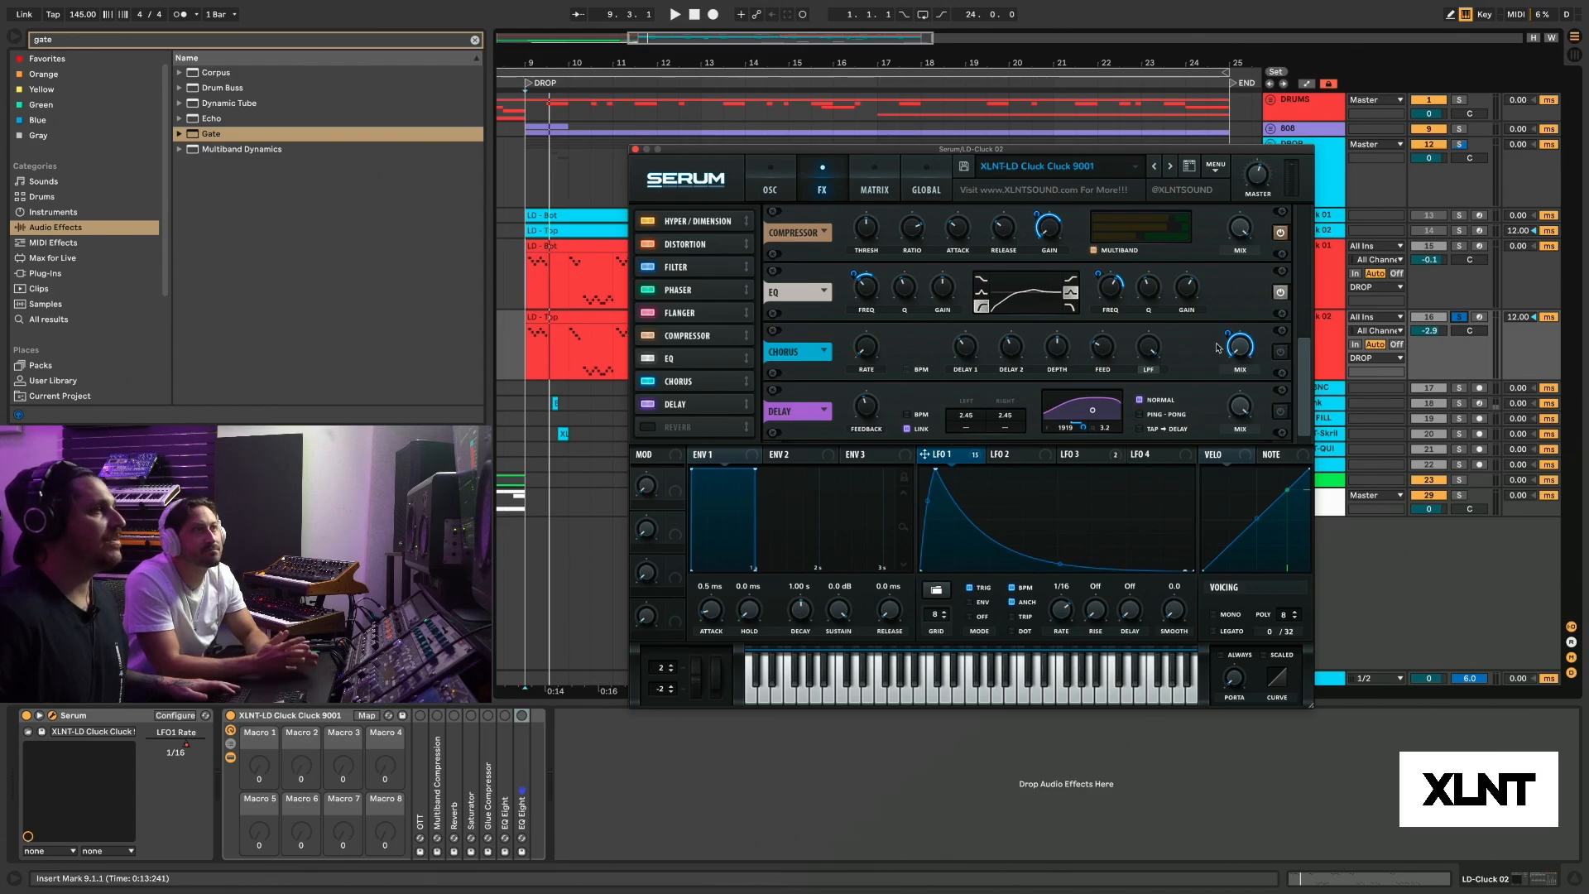
- Re-enable Serum's Chorus and Delay and close its window
click(1280, 352)
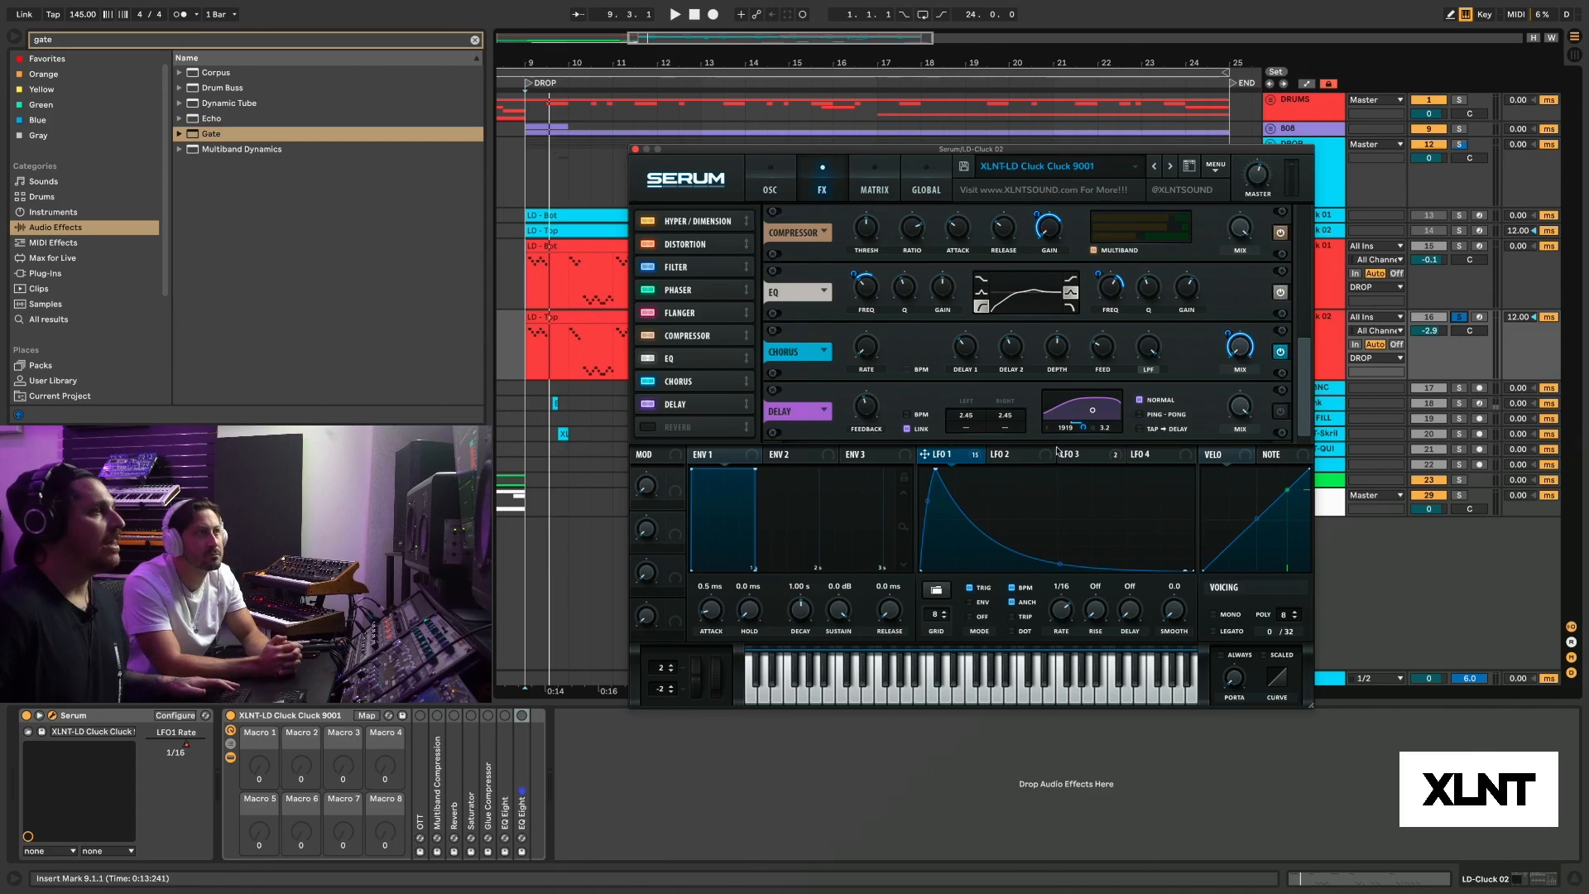
click(1281, 411)
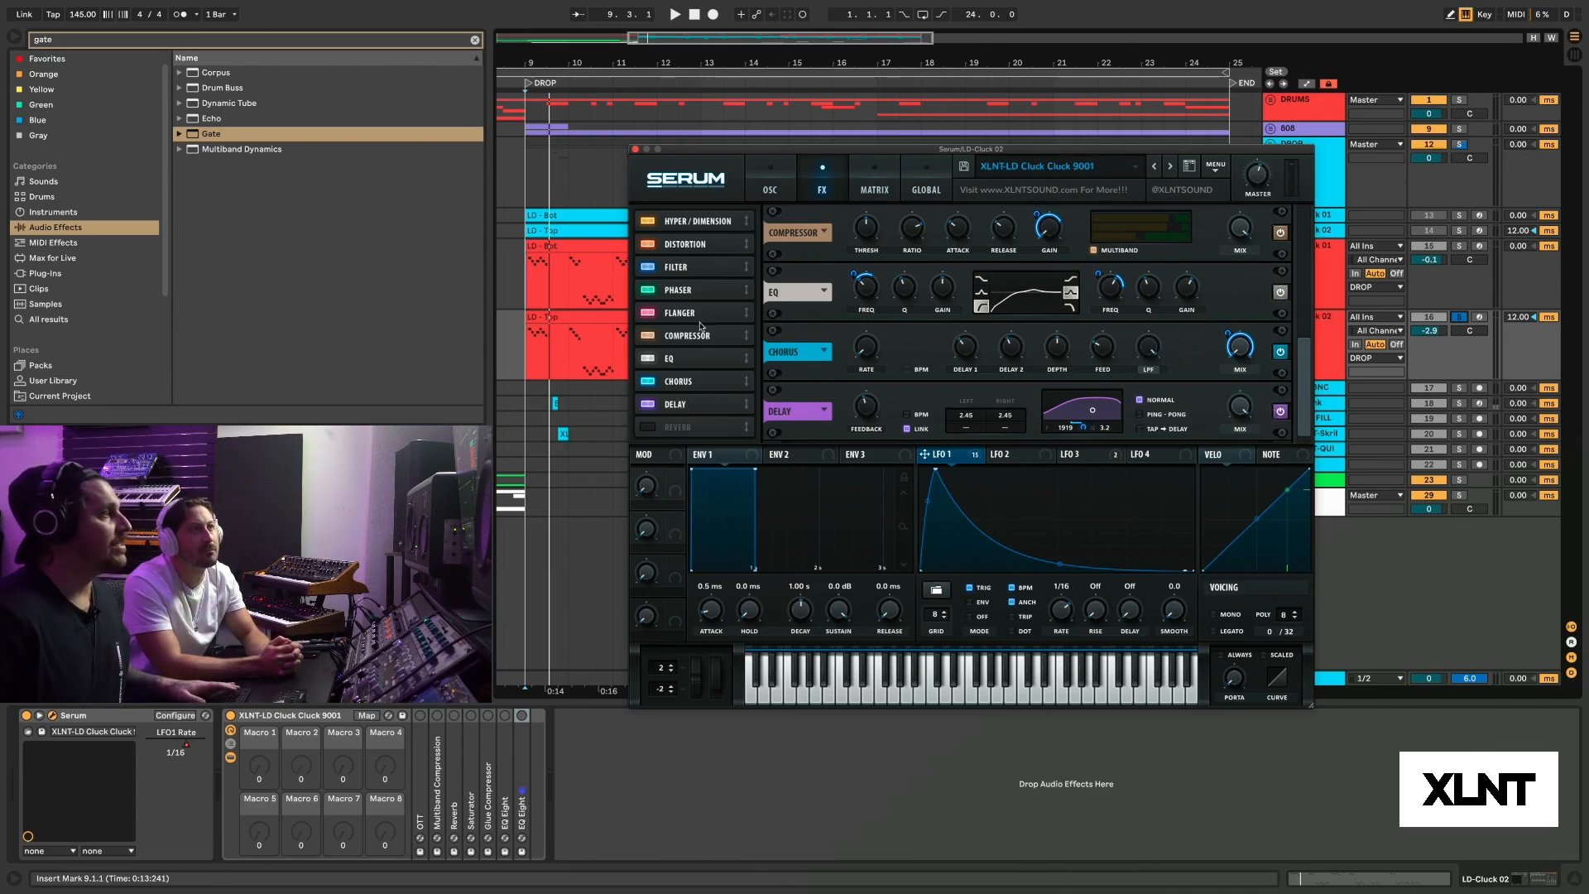
click(635, 149)
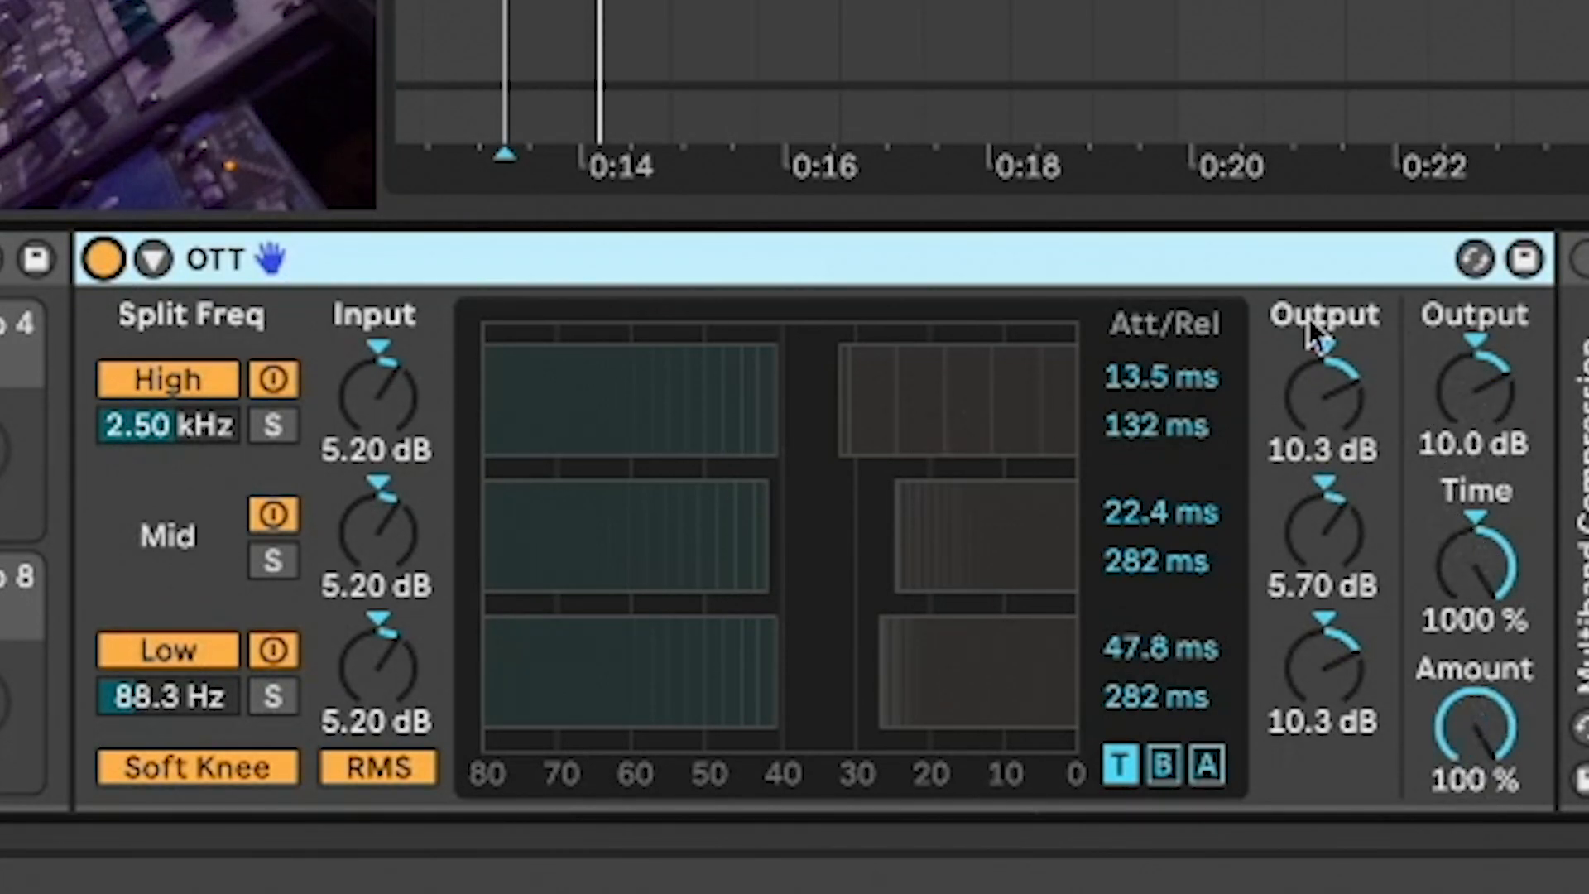
- Collapse OTT, enable Multiband Compression in the Cluck Cluck 9001 rack, audition the lead from the first LD - Top clip and collapse the device
double_click(1011, 255)
double_click(168, 372)
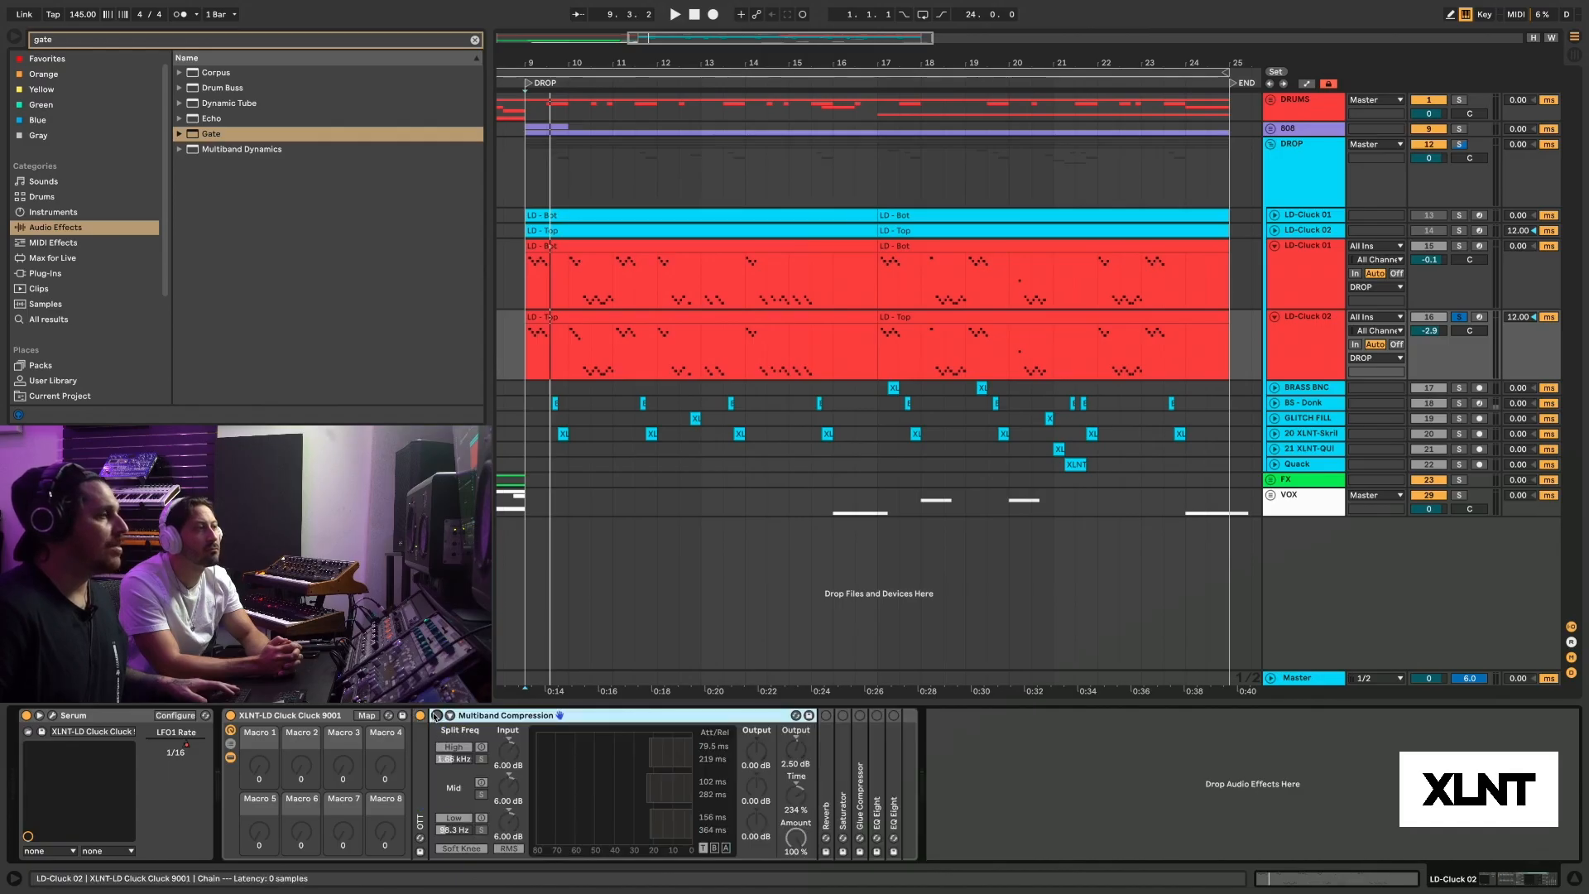
click(168, 259)
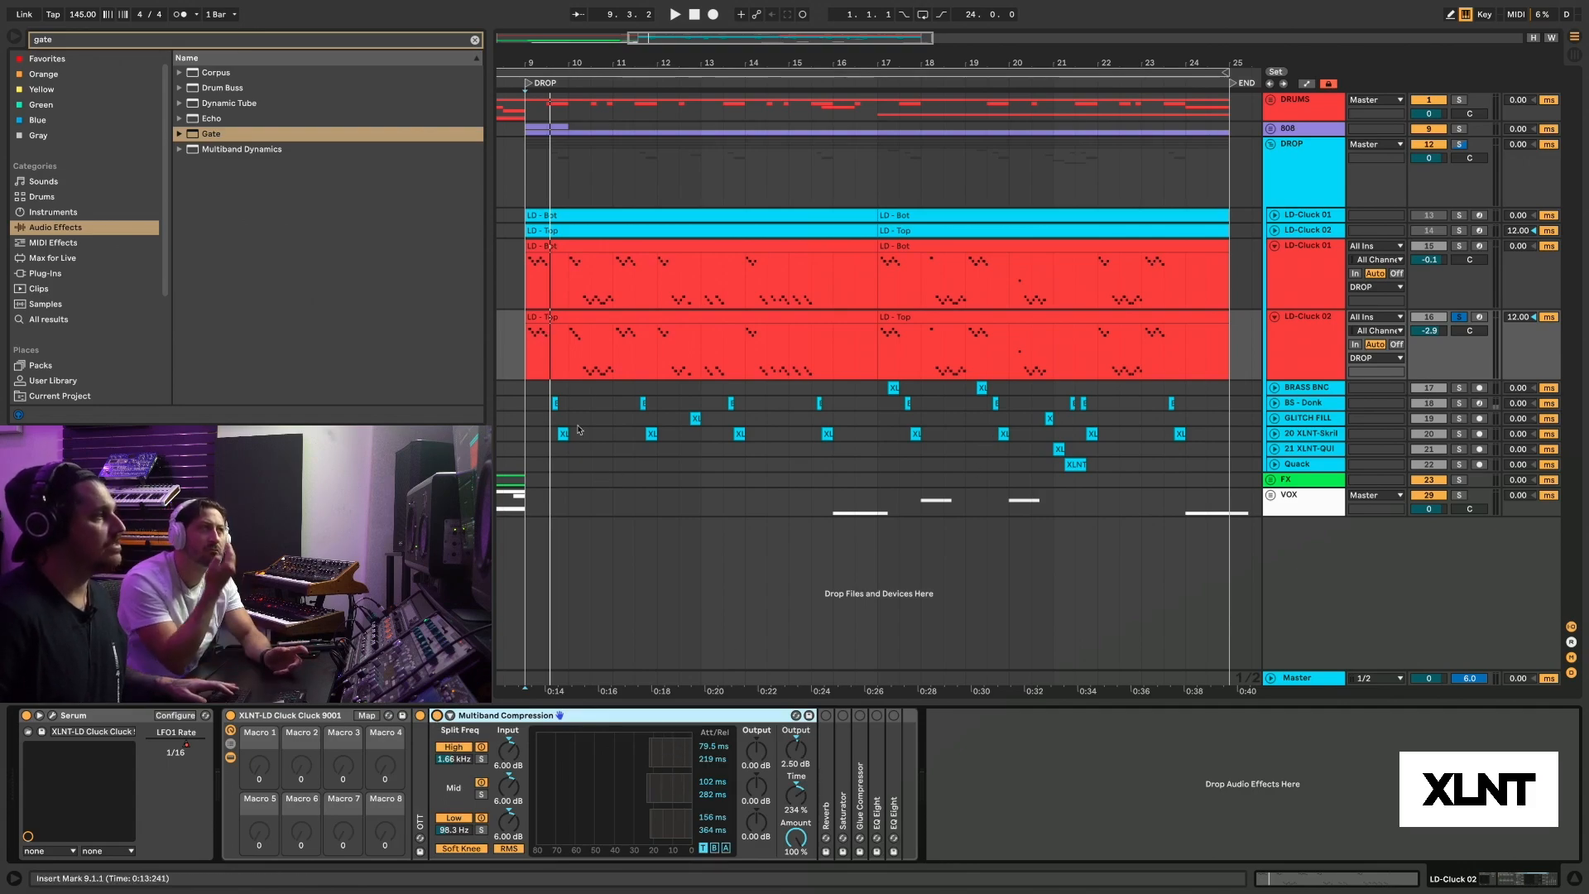
click(538, 317)
key(space)
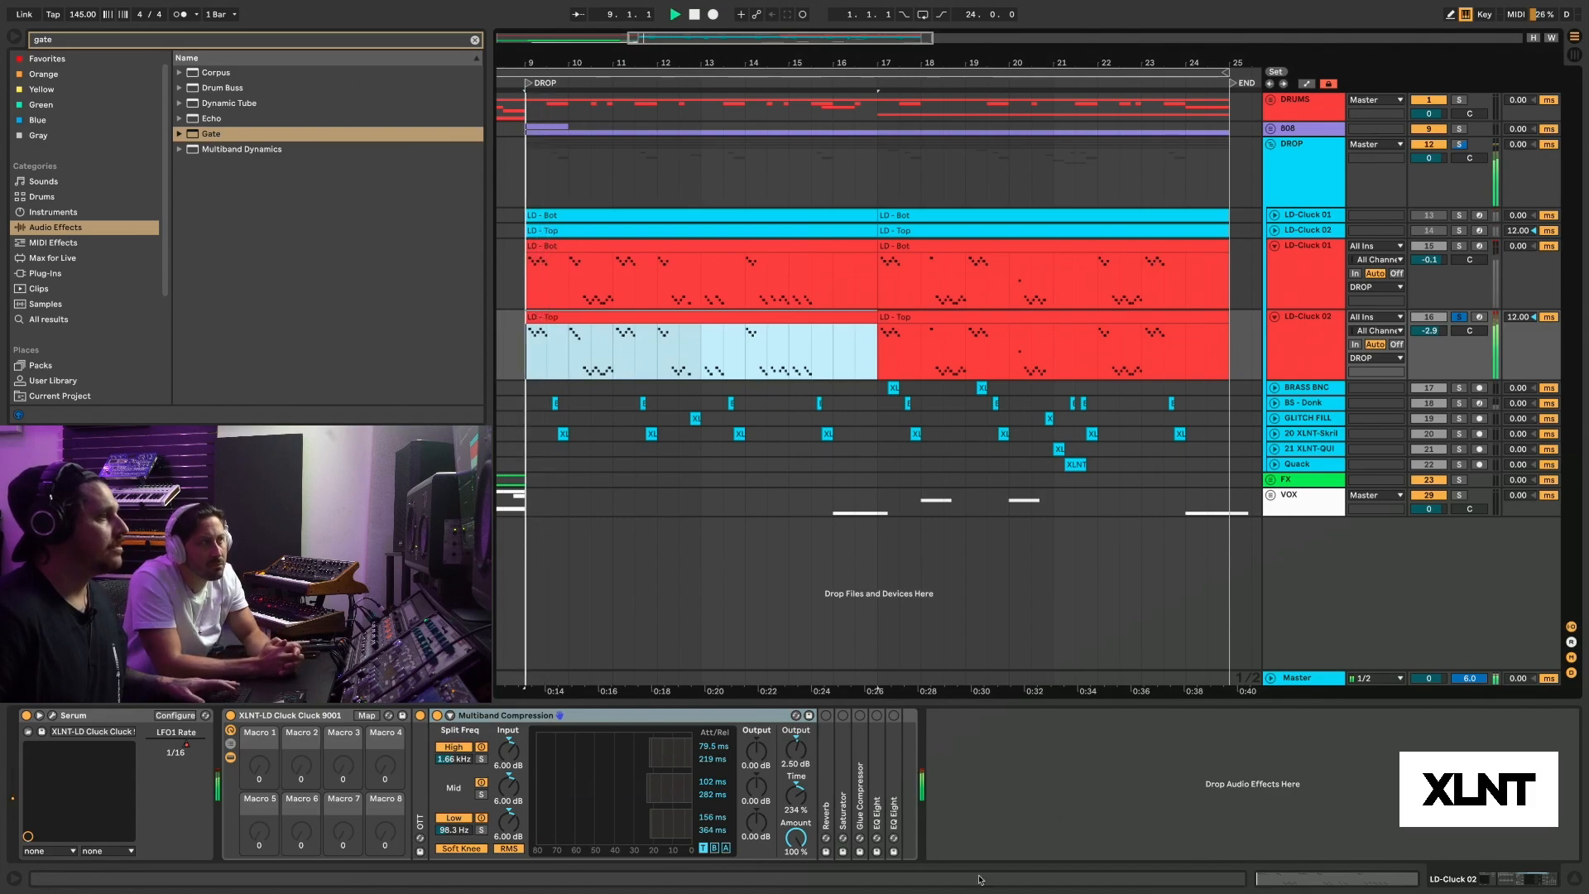
key(space)
click(574, 716)
double_click(575, 716)
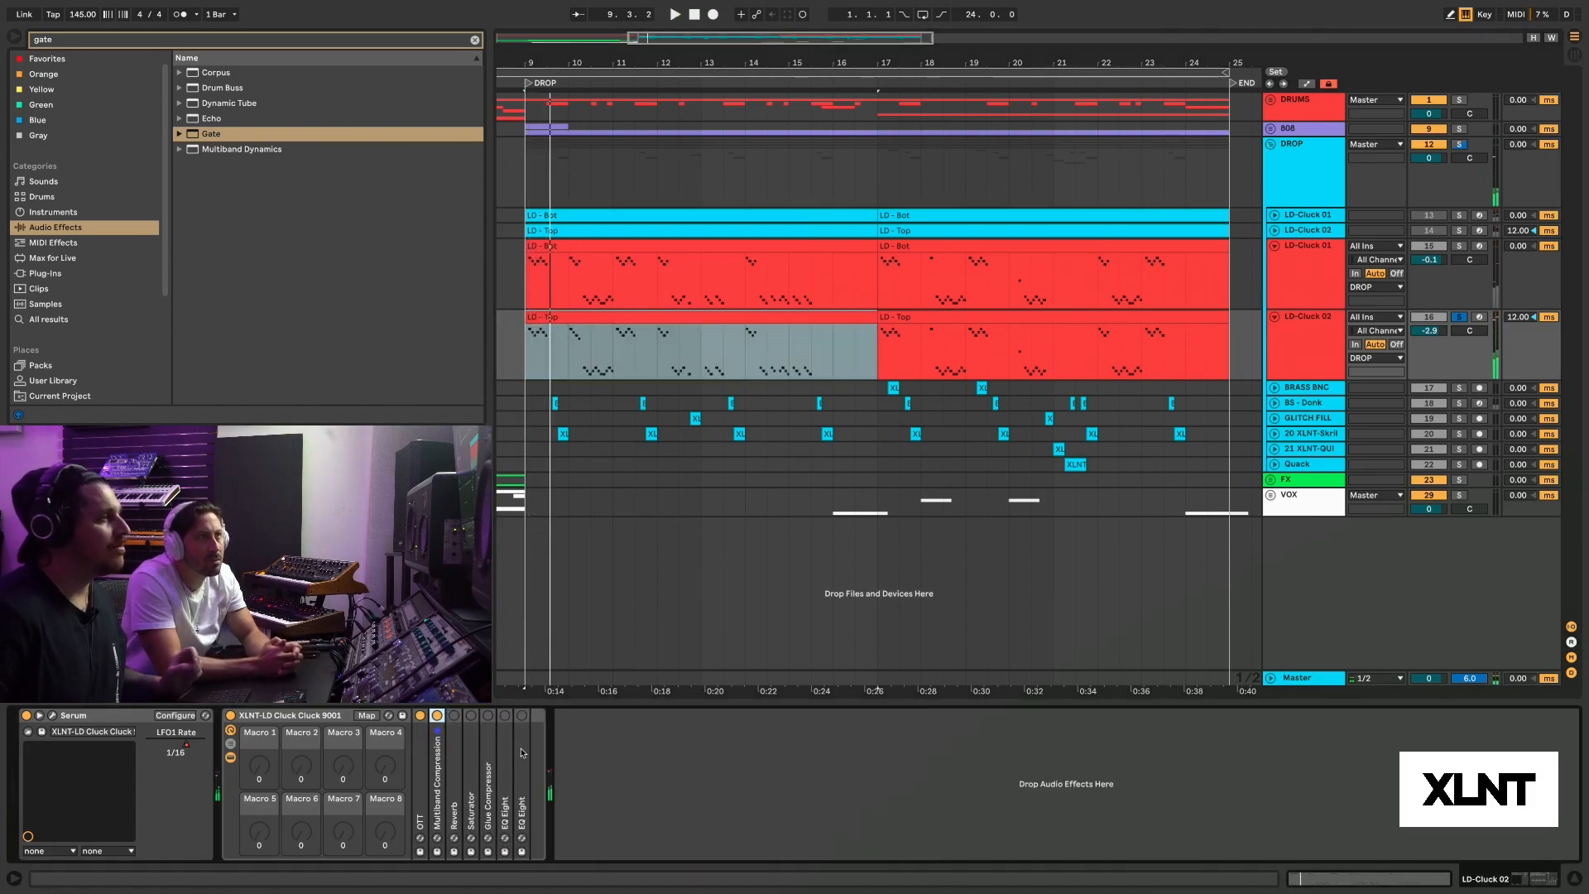
- Enable the Reverb and the Saturator in the Cluck Cluck 9001 rack, audition the lead and collapse both devices
double_click(458, 780)
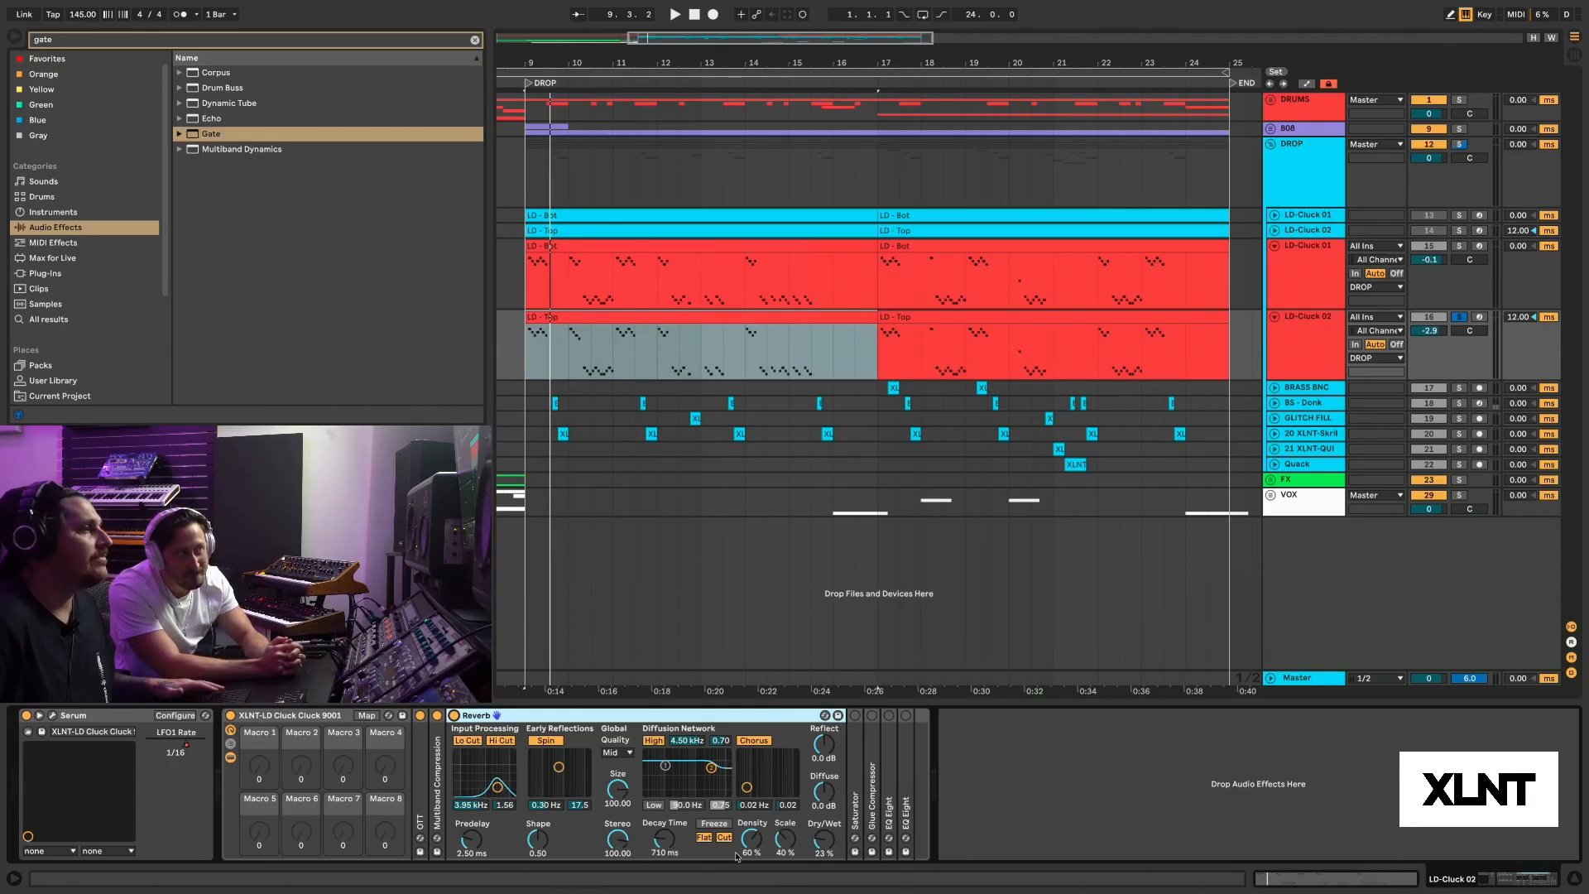
double_click(696, 715)
double_click(469, 739)
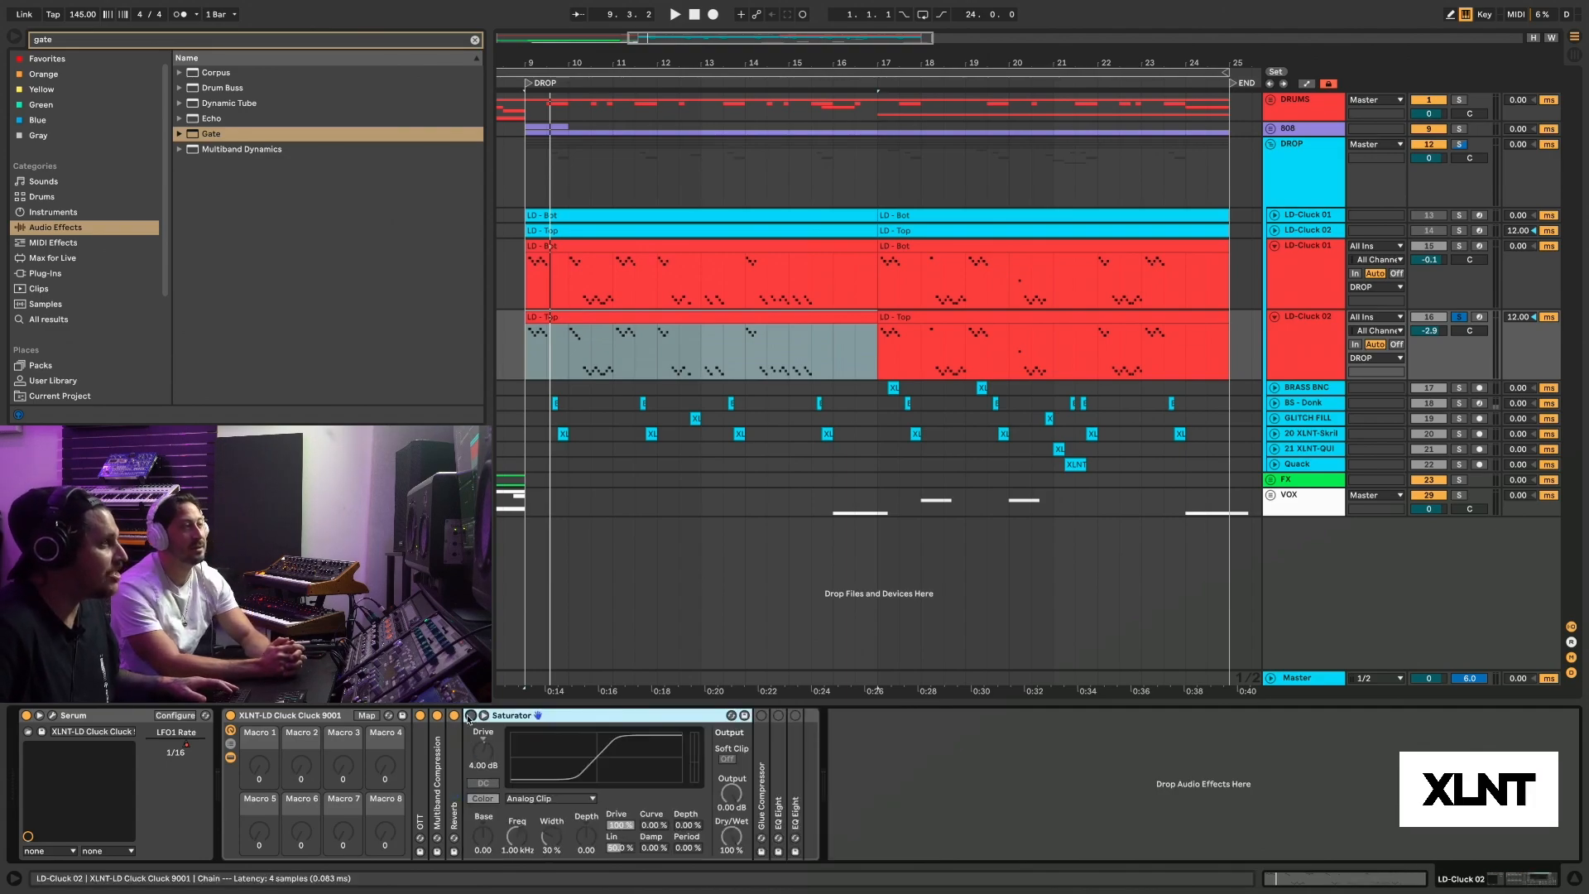
click(471, 716)
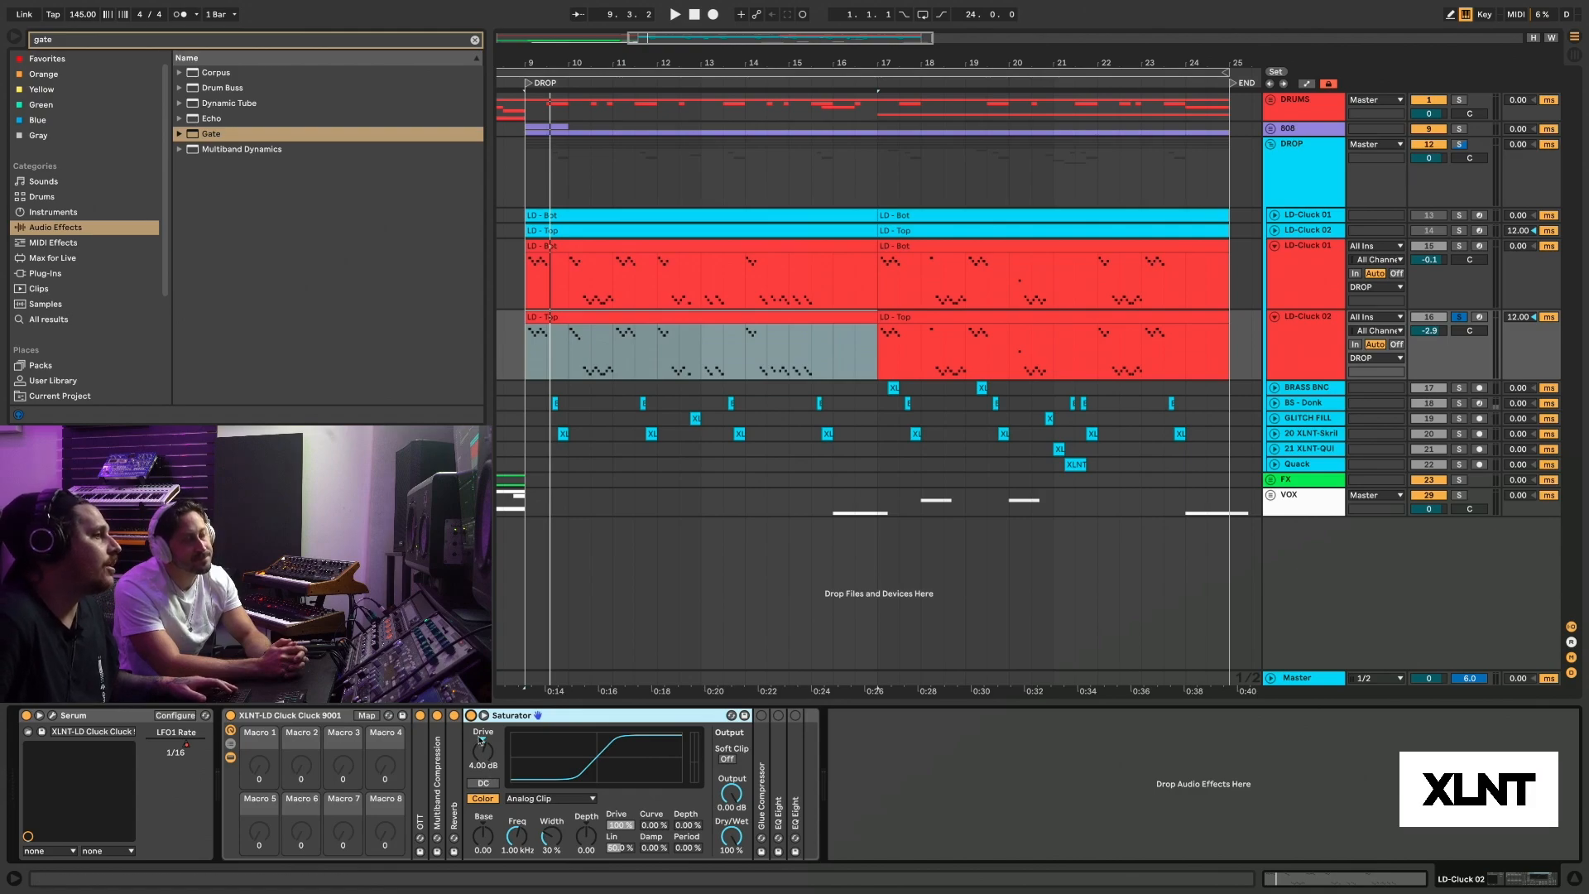
key(space)
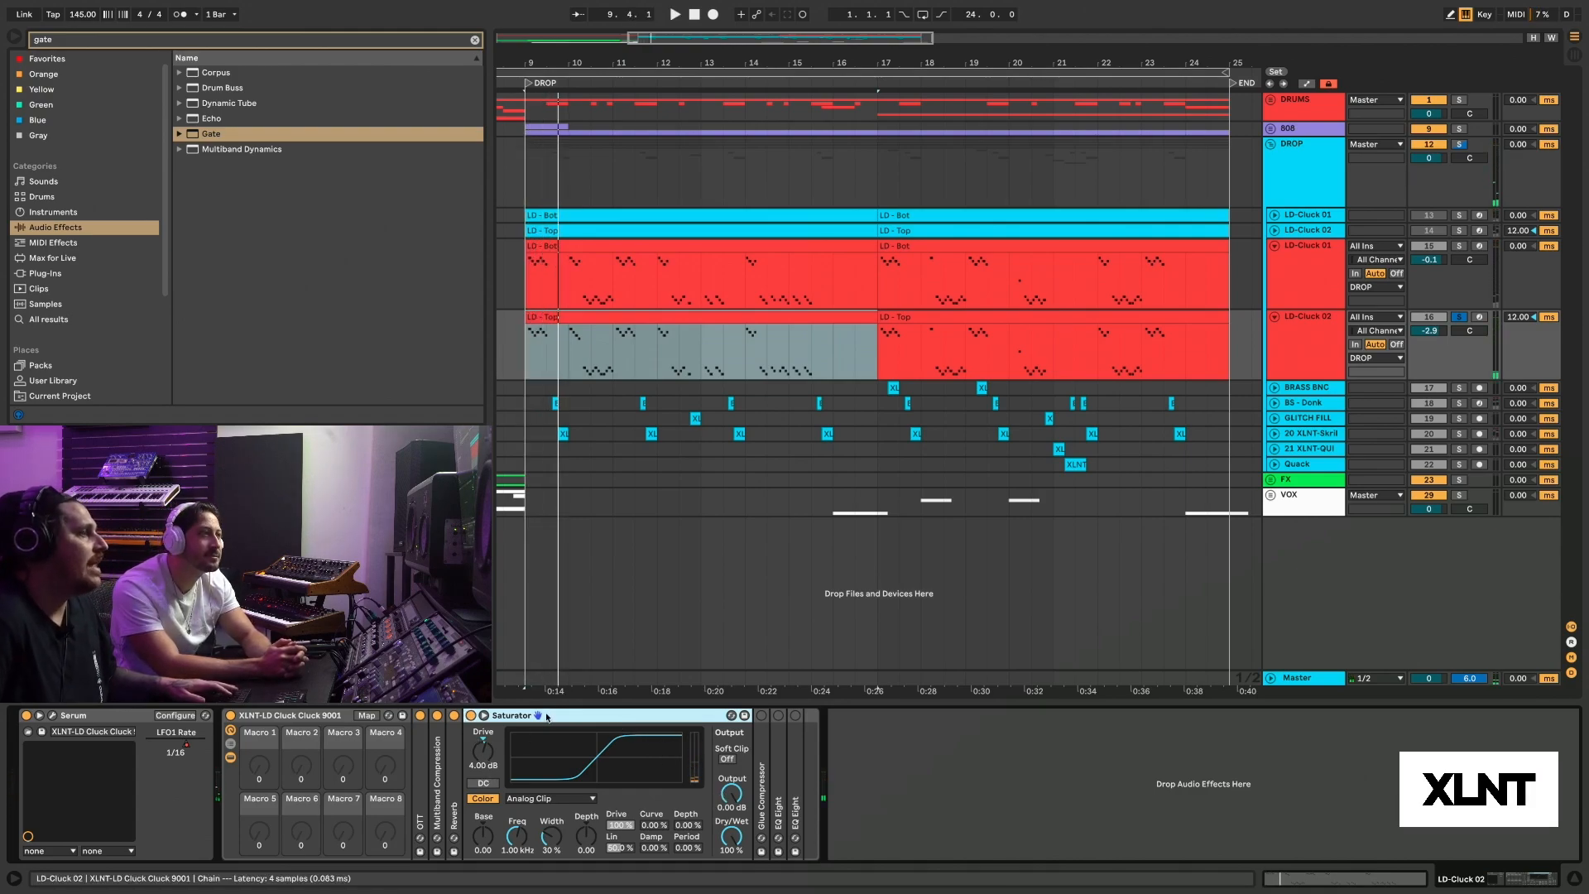
double_click(488, 717)
- Enable the Glue Compressor and the first EQ Eight in the Cluck Cluck 9001 rack, collapsing the compressor
double_click(488, 741)
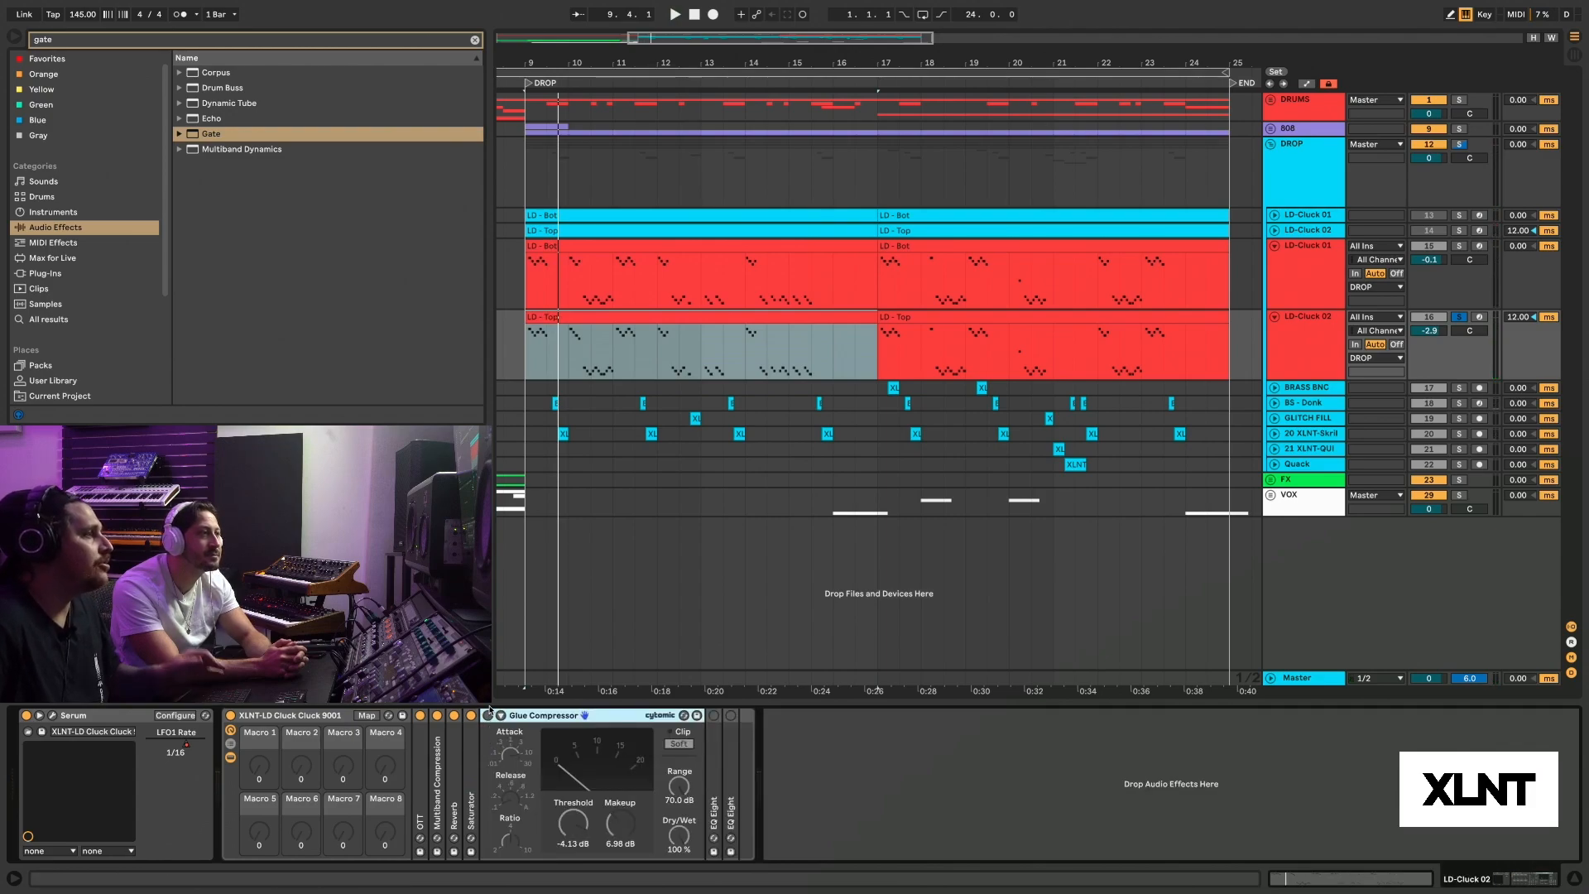
click(488, 716)
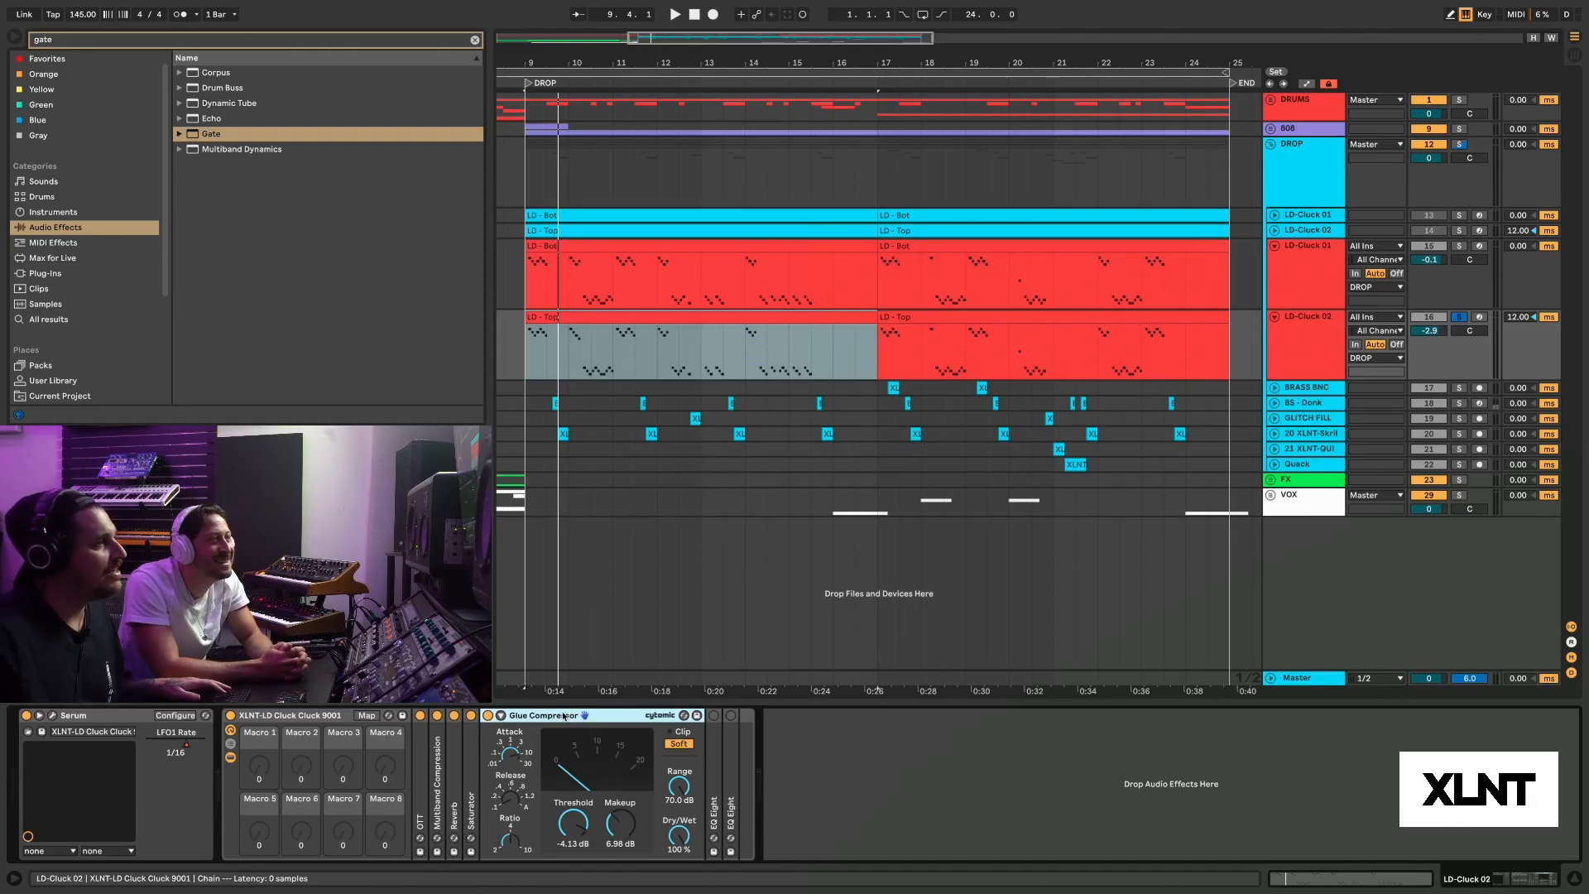
double_click(564, 717)
double_click(509, 742)
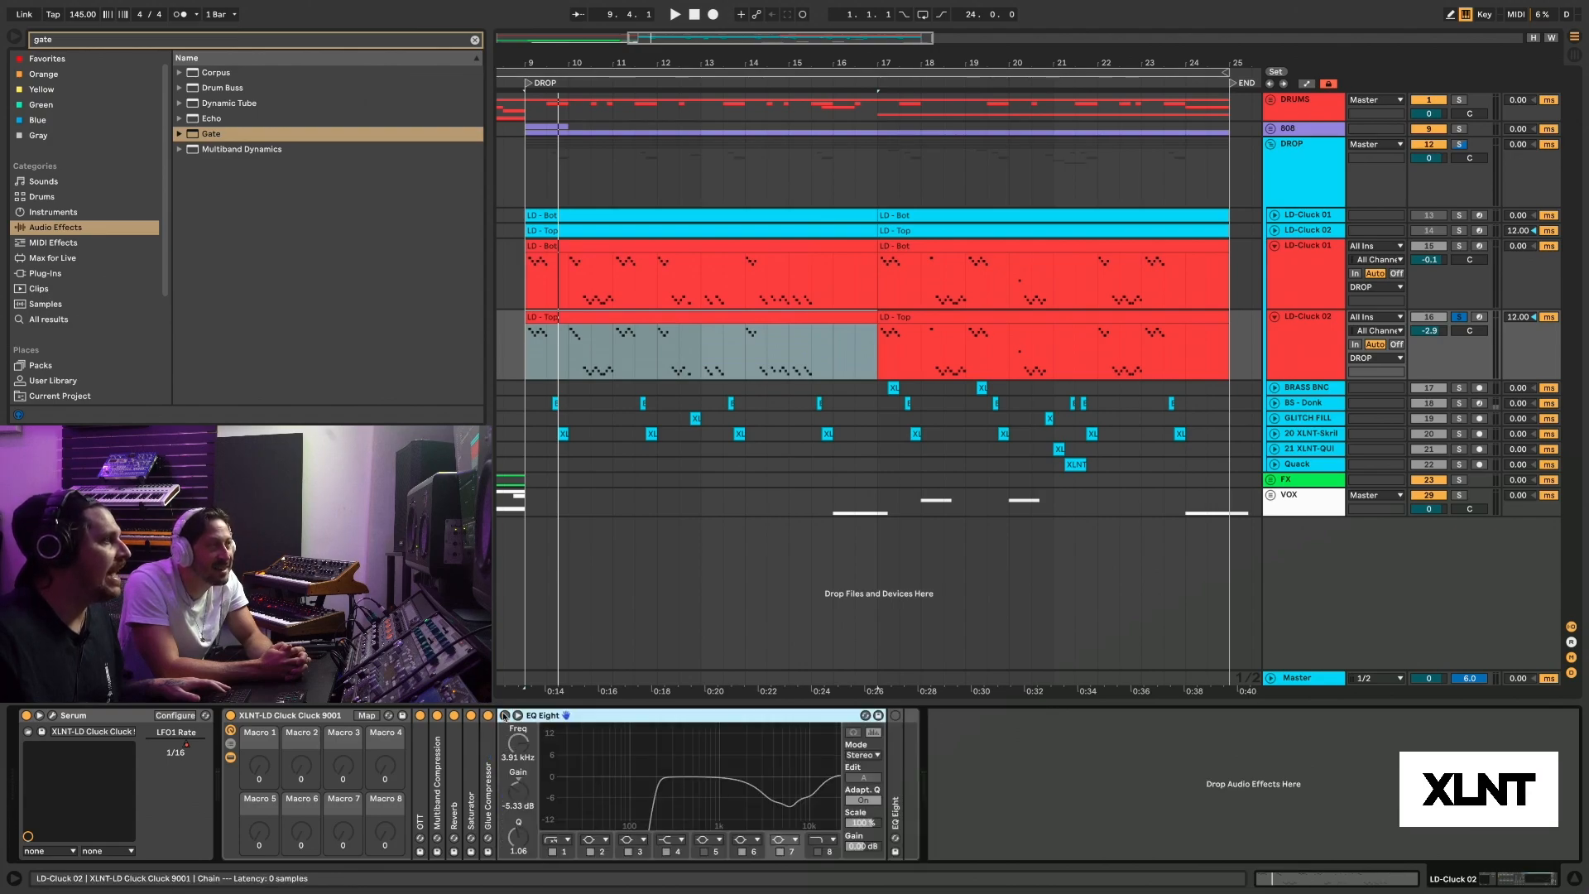
click(505, 716)
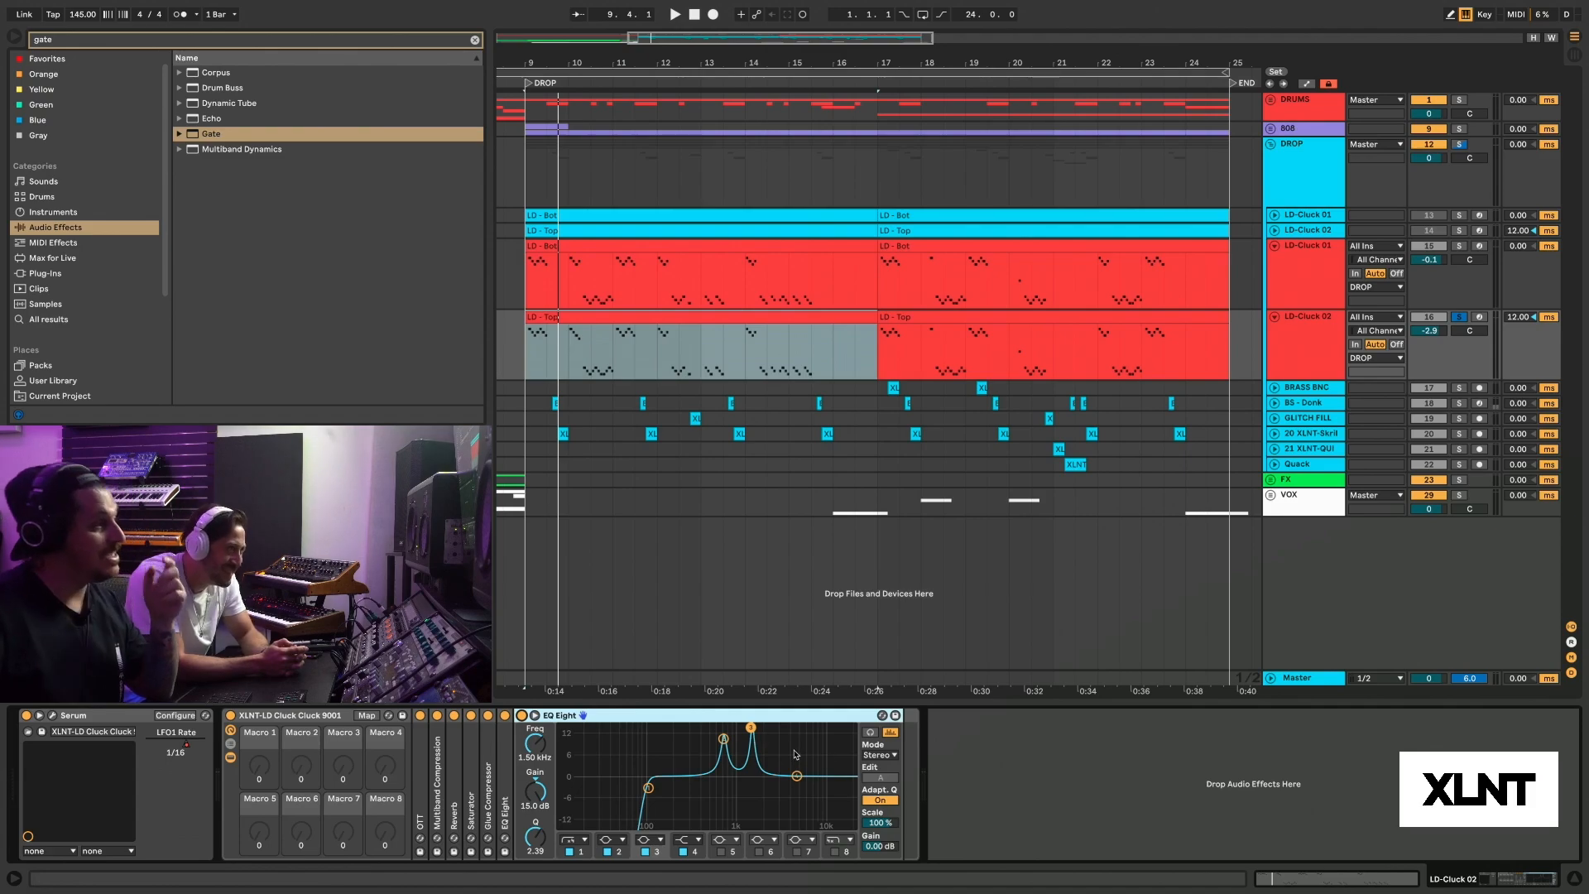
- Inspect bands 2 and 3 of the last EQ Eight, and audition LD-Cluck 02 soloed and with the full drop
click(723, 738)
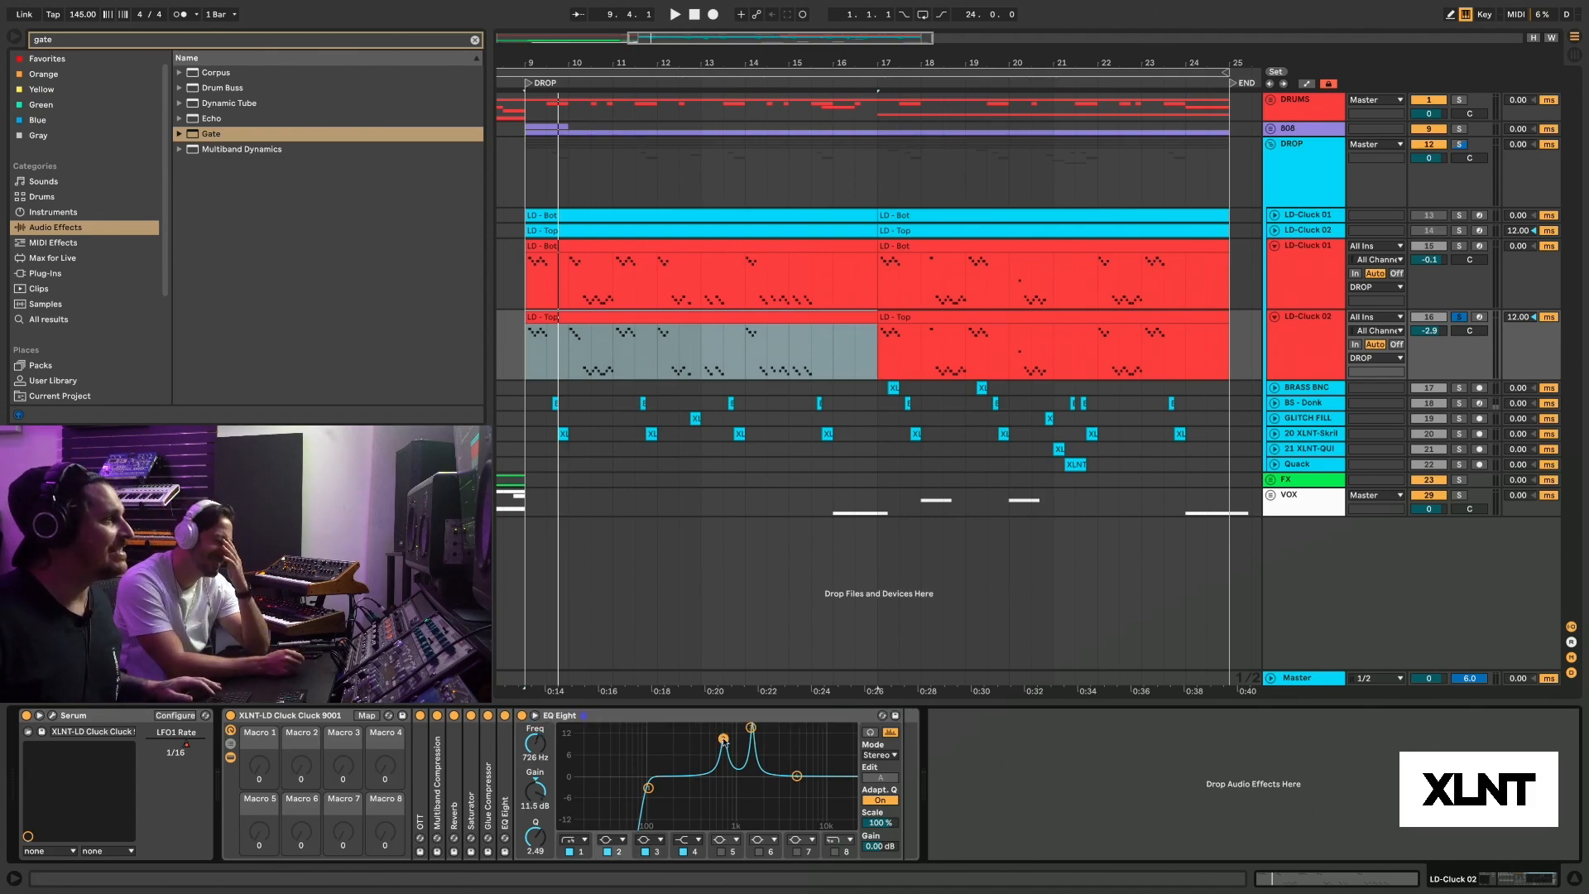
click(751, 729)
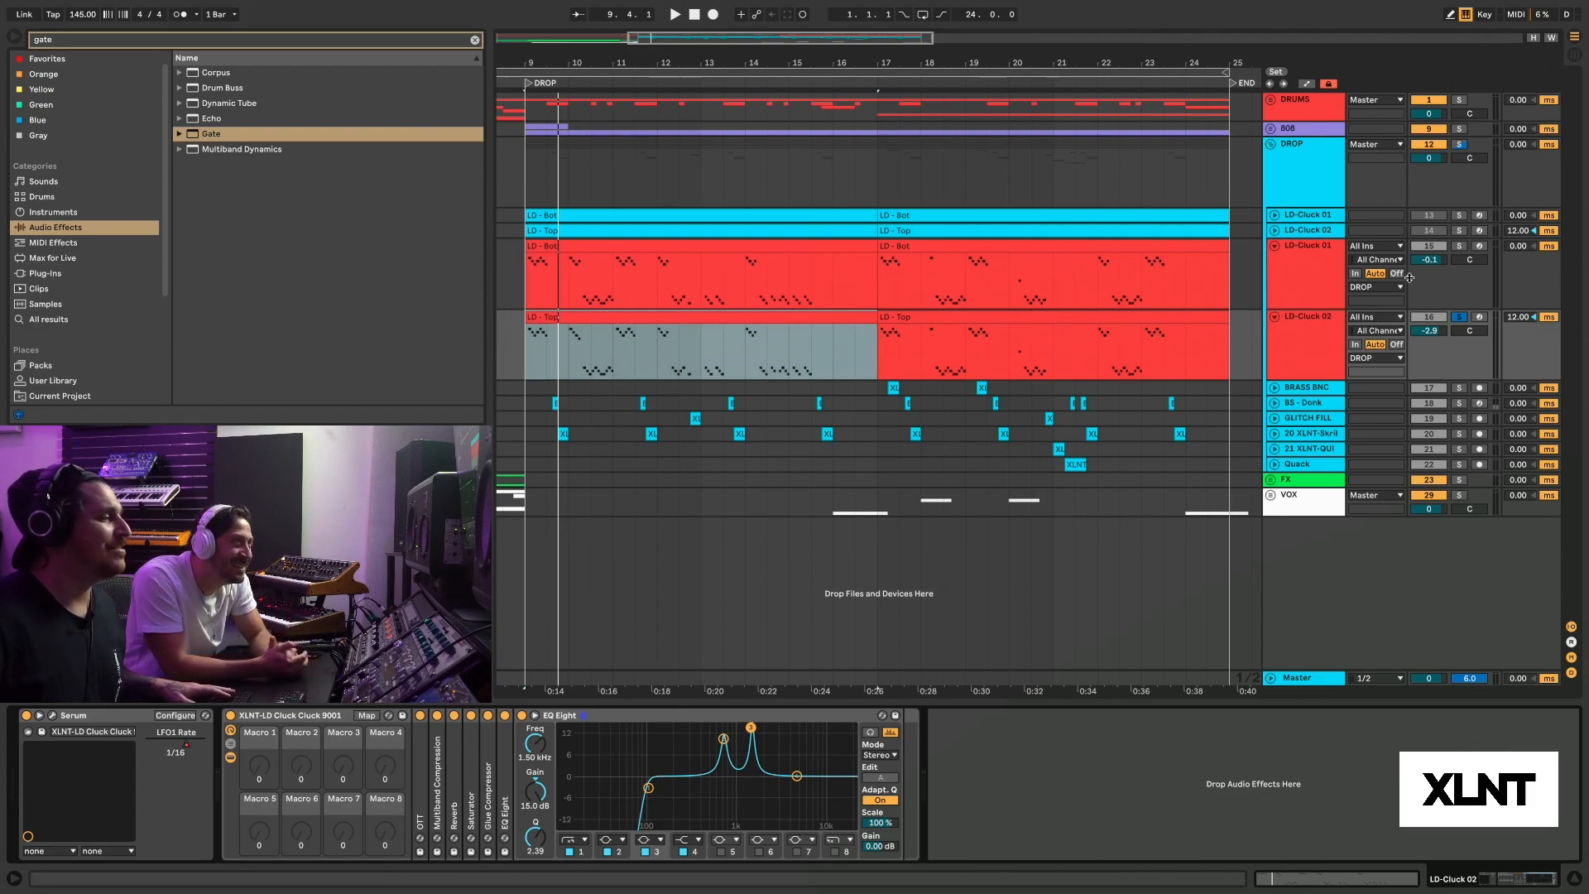
key(space)
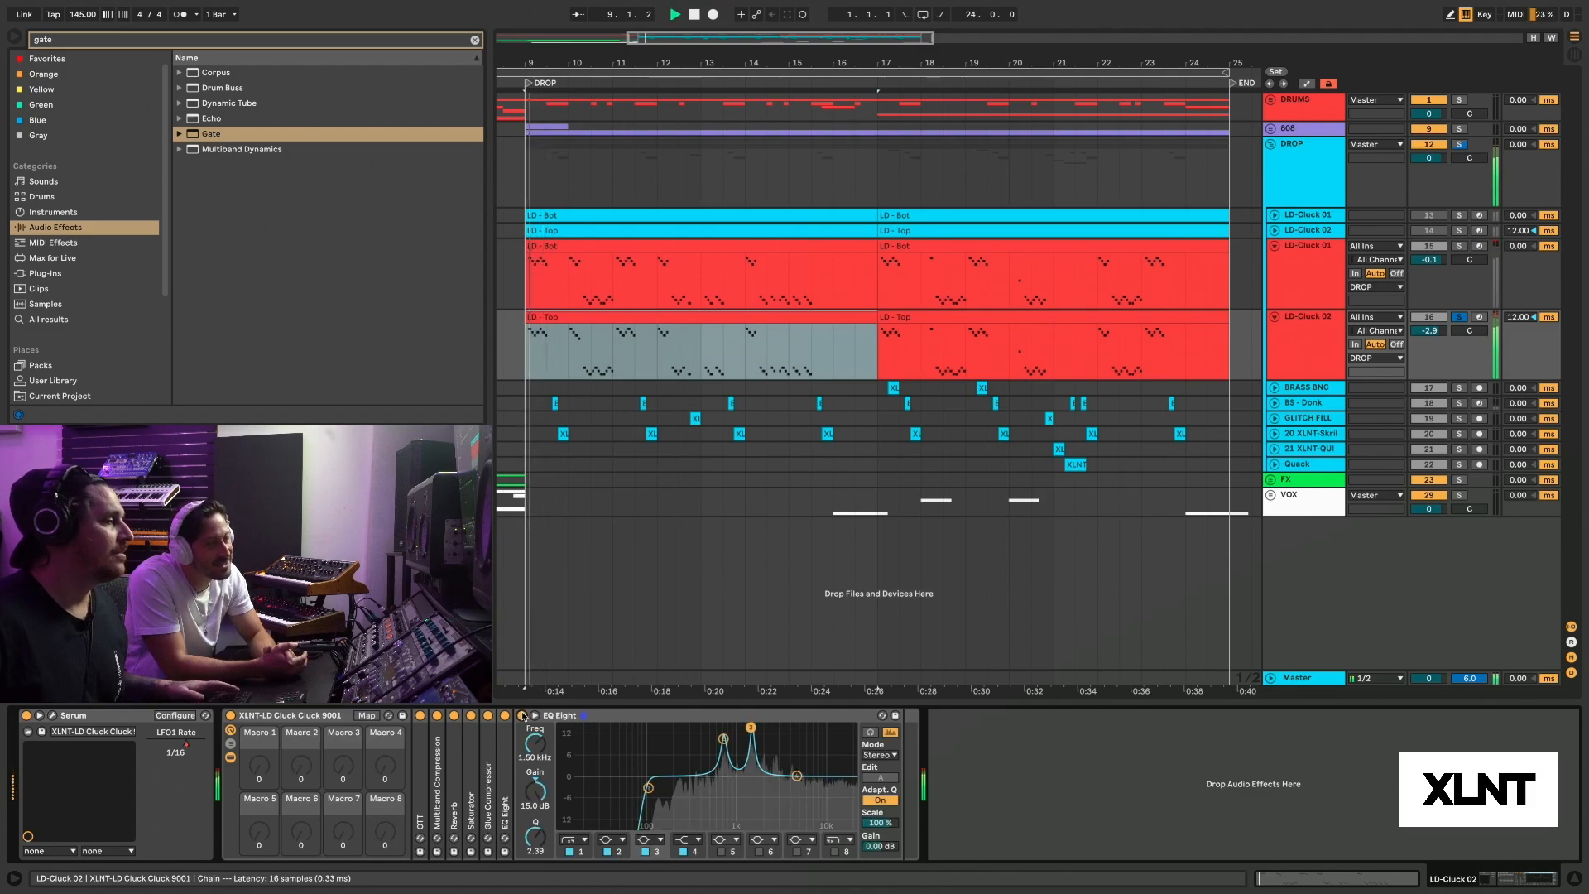
key(space)
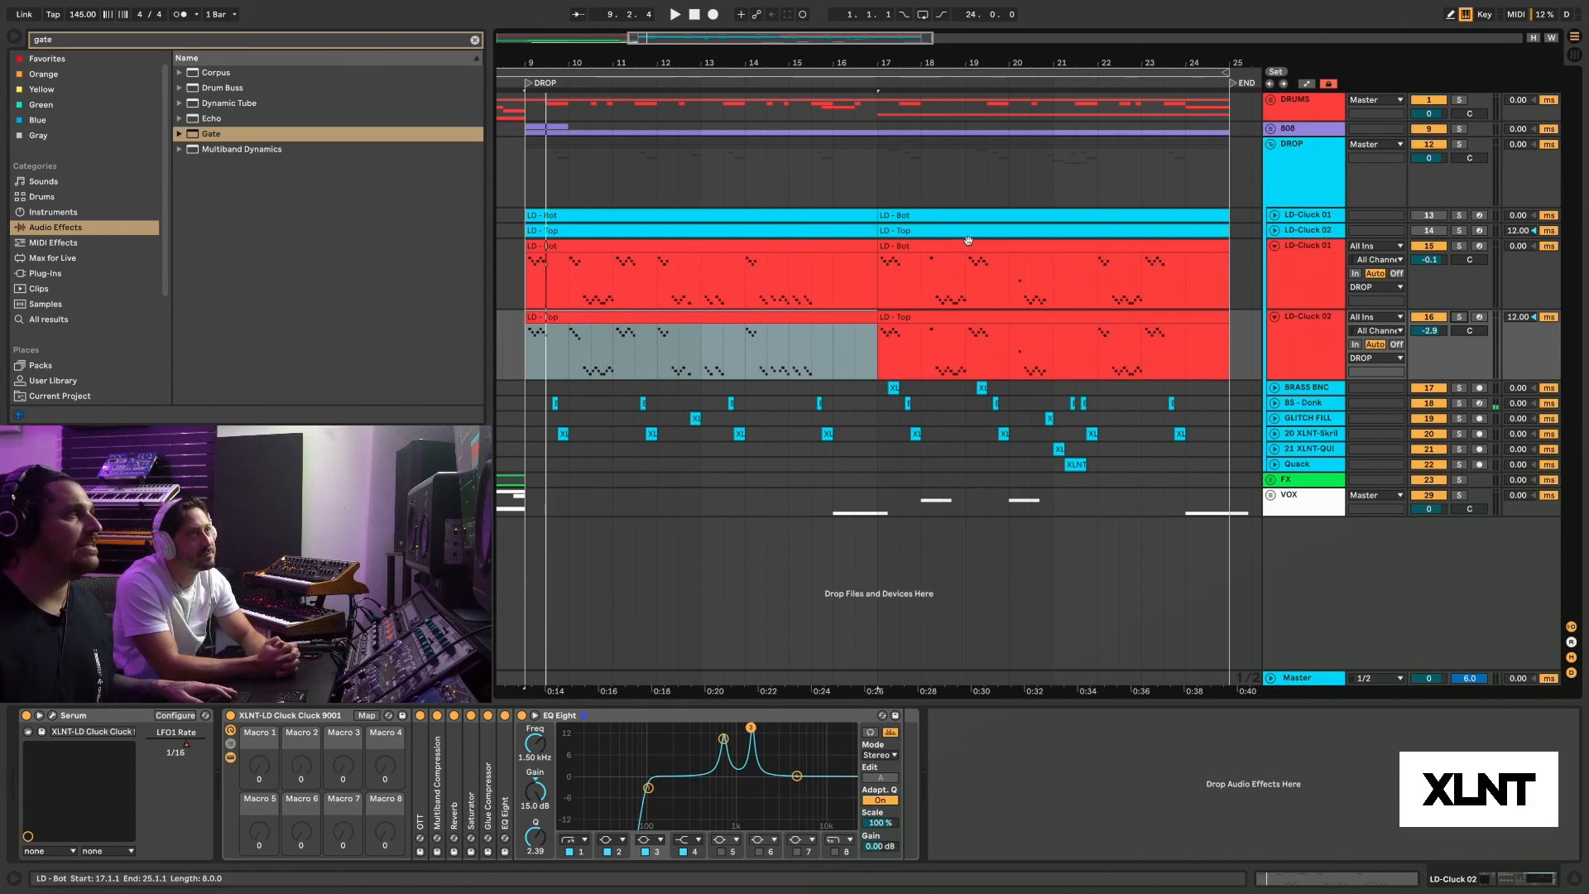
key(space)
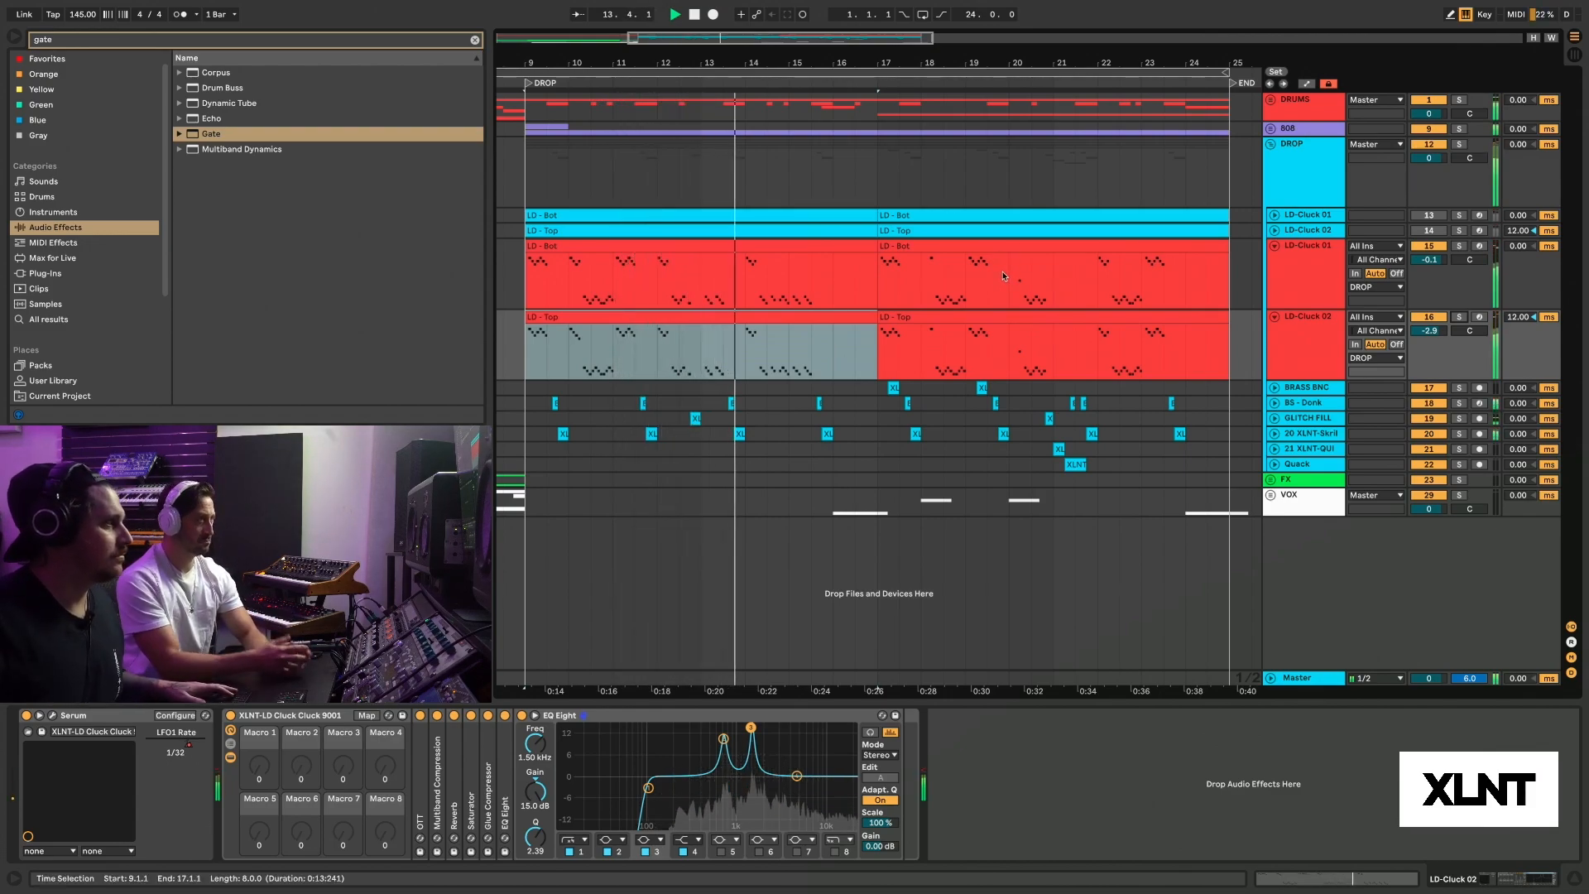
key(space)
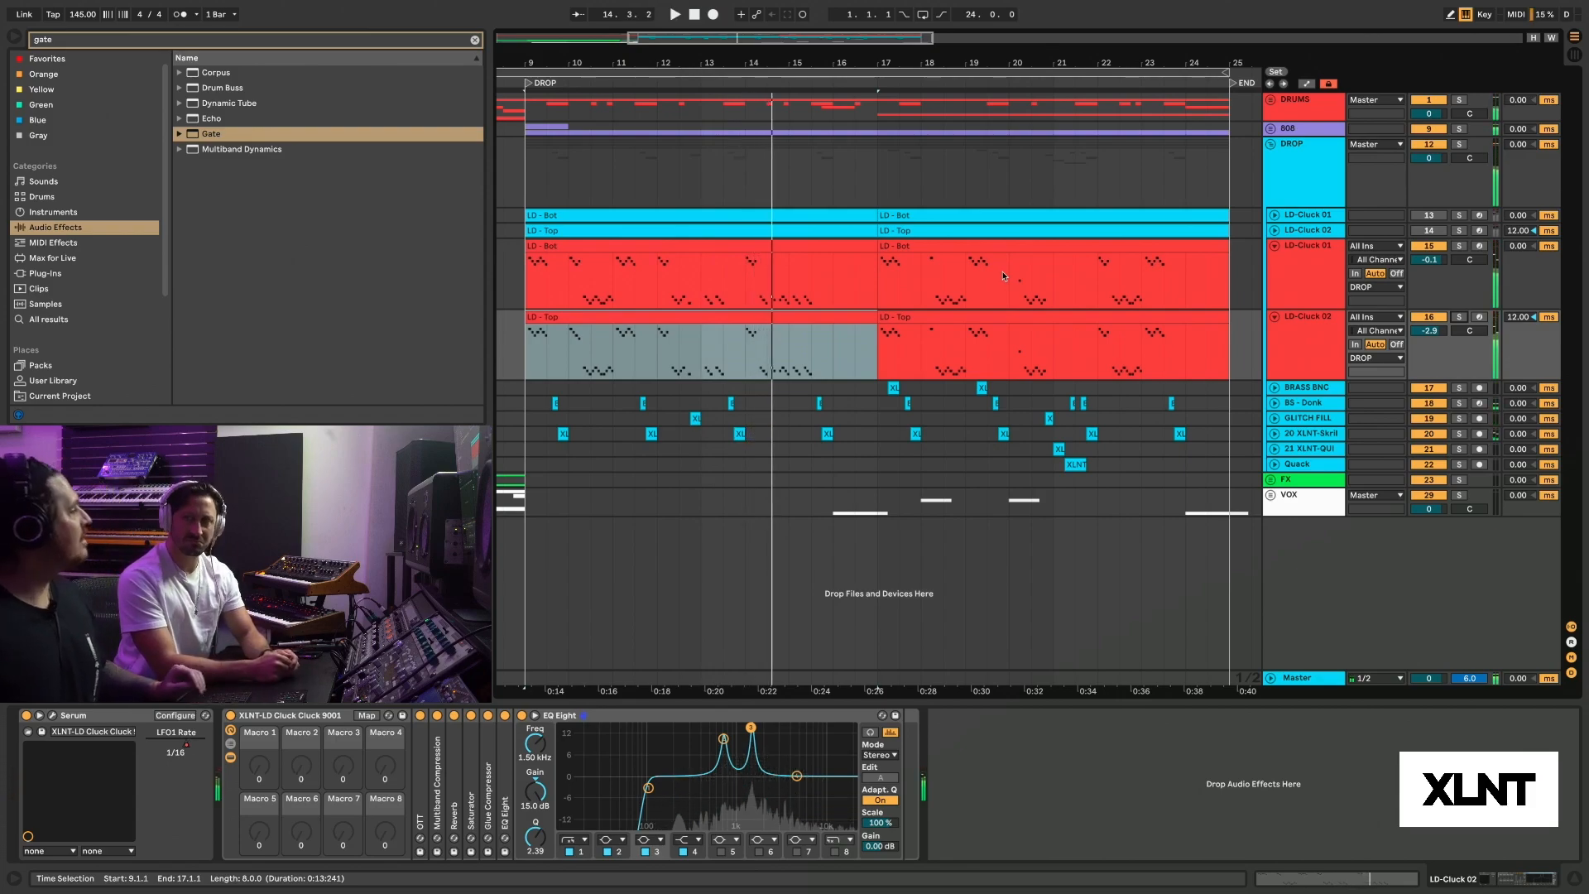